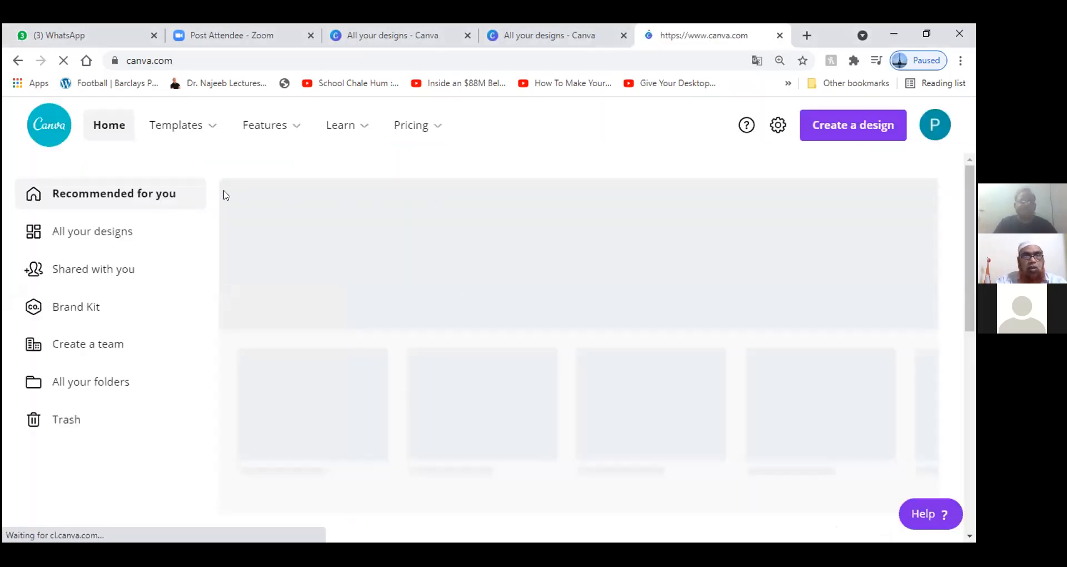
# Step: Open the Green Leaves Beauty Skincare Cover Photo design and move its HERBAL PRODUCTS & HERBAL COSMETICS text box
pyautogui.click(126, 231)
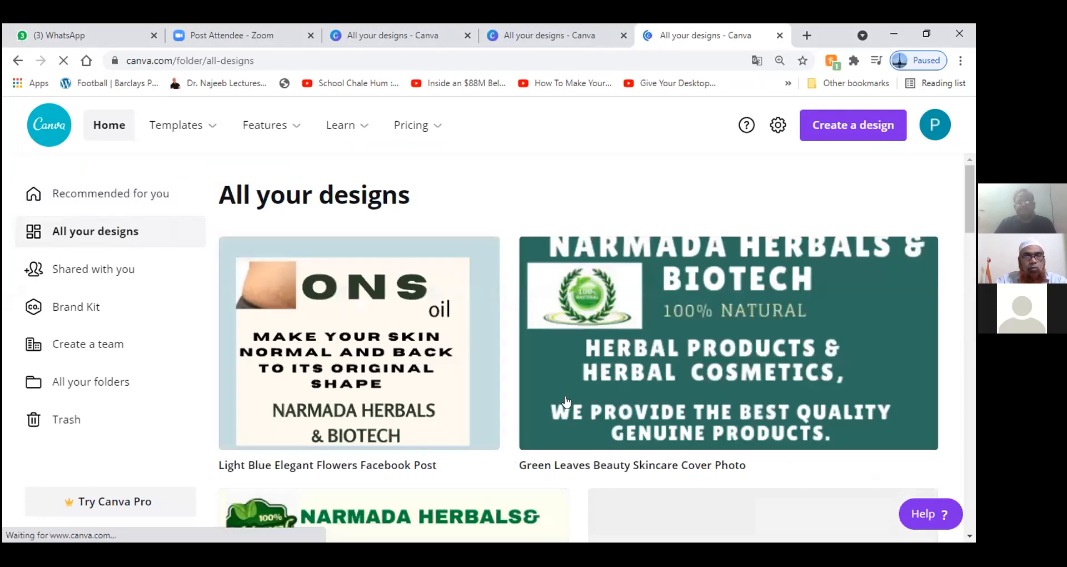
pyautogui.click(646, 385)
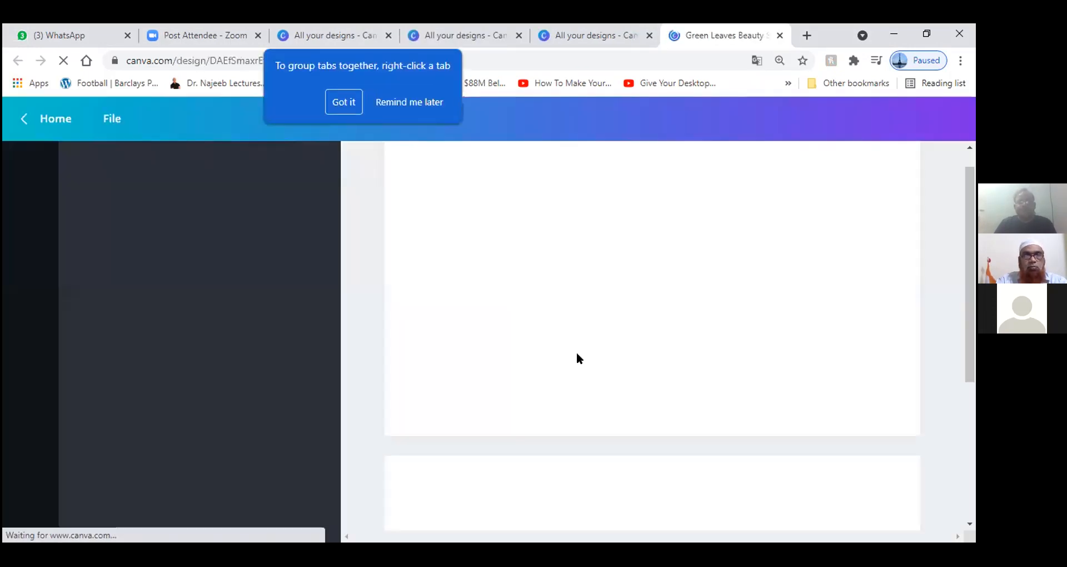
pyautogui.click(341, 104)
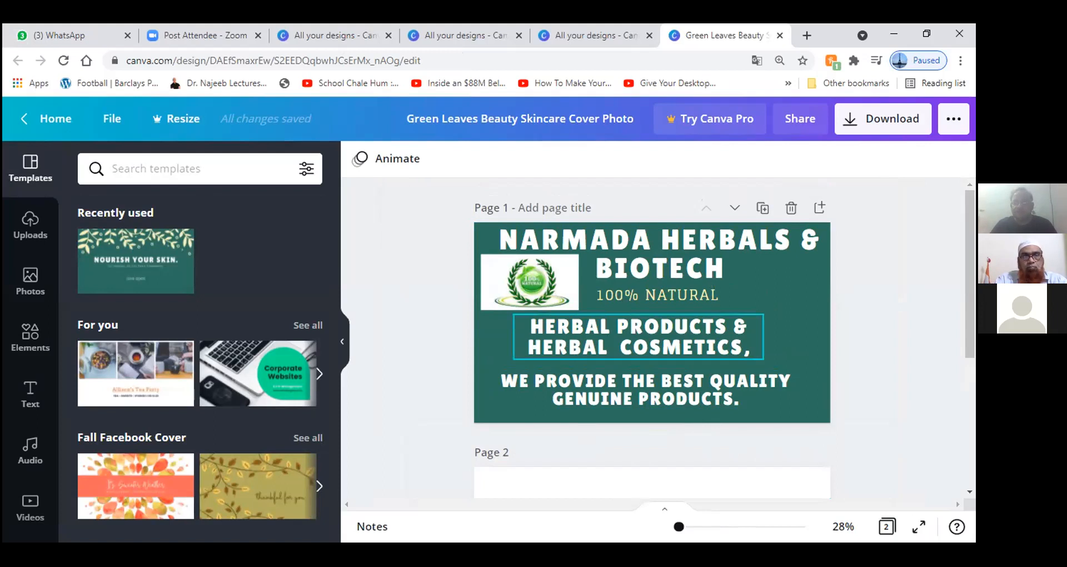
pyautogui.moveTo(638, 336); pyautogui.dragTo(453, 326)
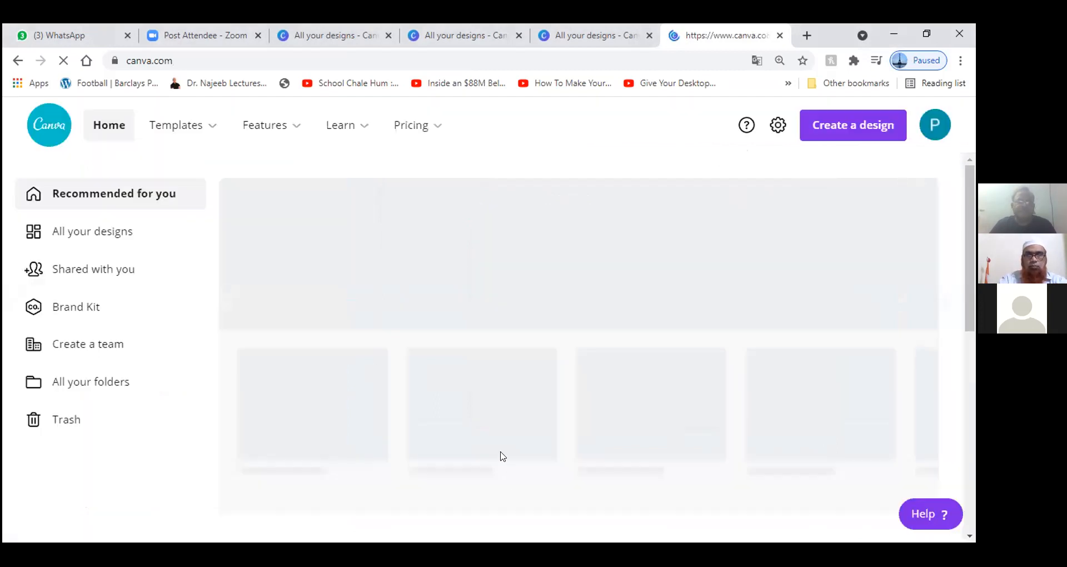
# Step: Open the Cream with Brush Strokes Beauty Makeup Facebook Cover from All your designs
pyautogui.click(67, 234)
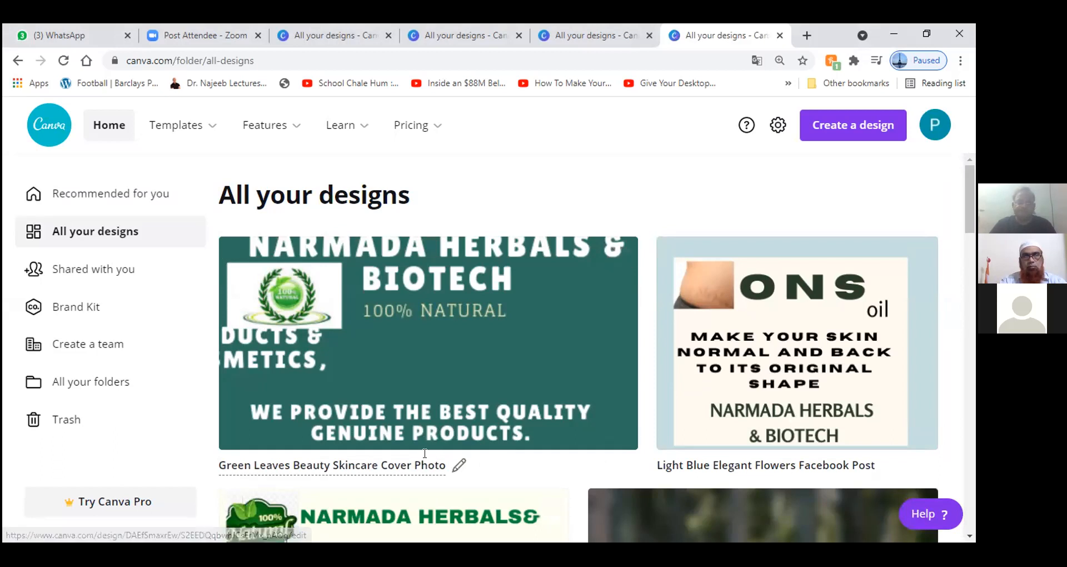
pyautogui.scroll(-3, 428, 444)
pyautogui.click(426, 400)
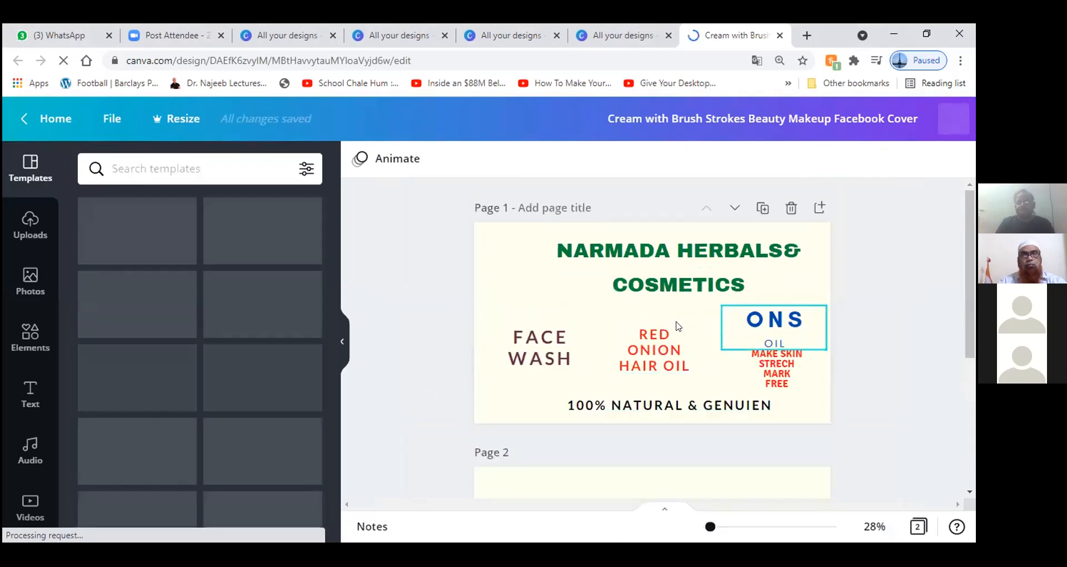
# Step: Resize the ONS heading to 123 and place it over the green circle
pyautogui.moveTo(628, 299); pyautogui.dragTo(572, 299)
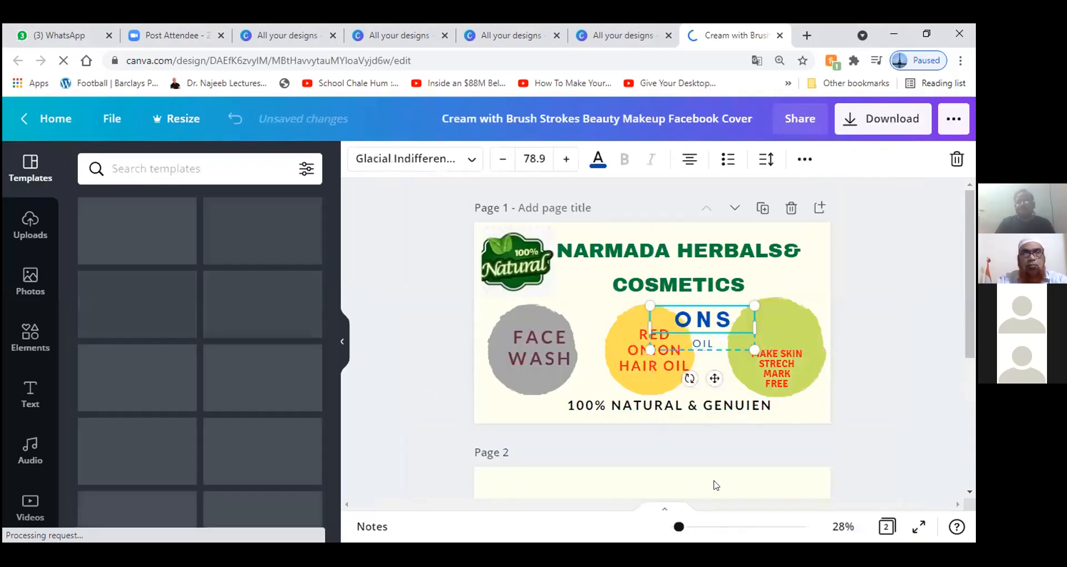
pyautogui.click(418, 315)
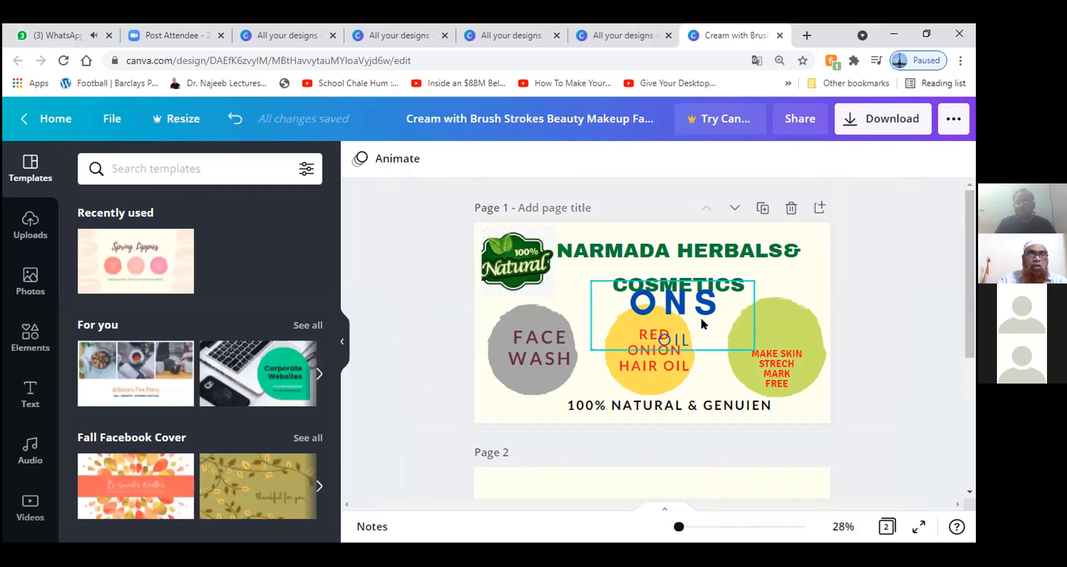
pyautogui.moveTo(693, 314); pyautogui.dragTo(789, 316)
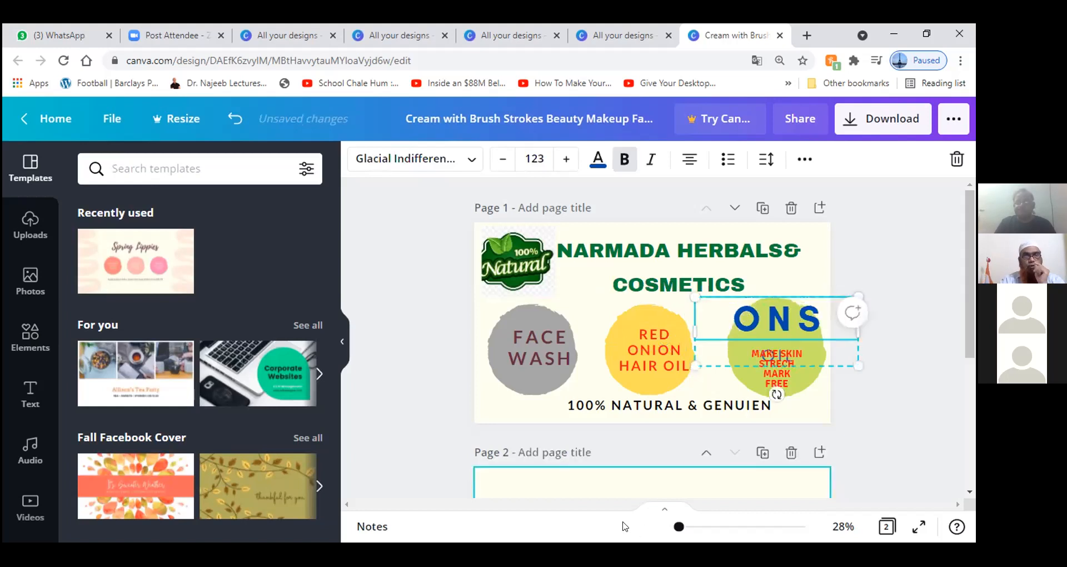
pyautogui.click(612, 506)
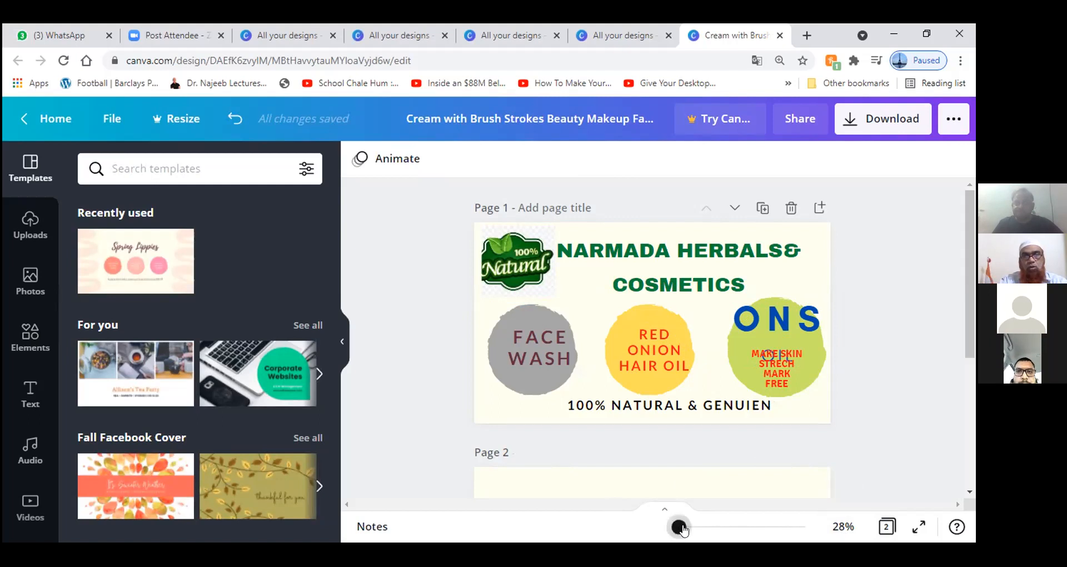
# Step: Zoom the makeup cover to 53%, review it, and close the editor with Ctrl+W
pyautogui.moveTo(682, 527); pyautogui.dragTo(685, 528)
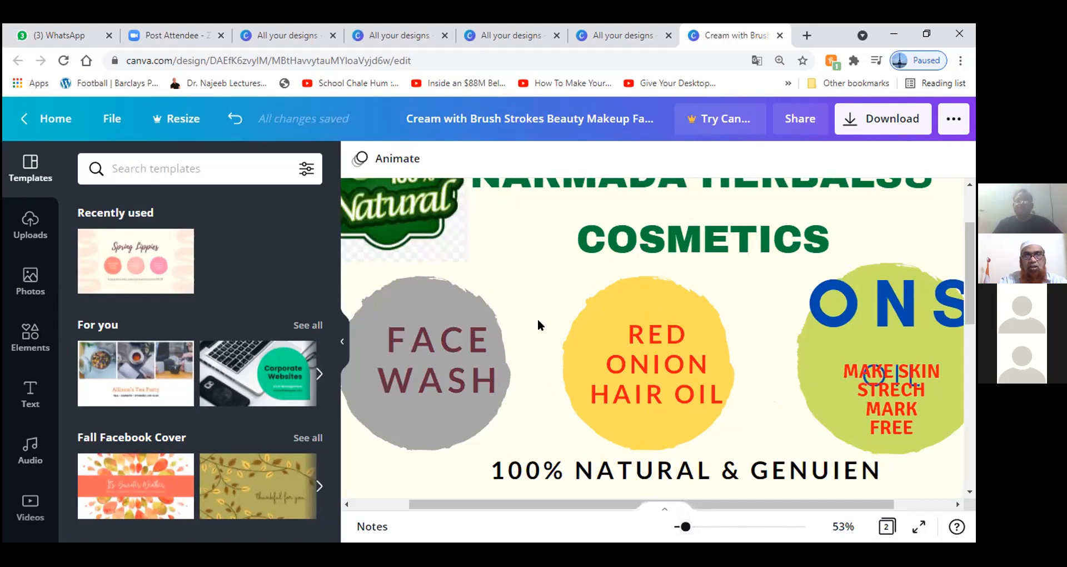
pyautogui.scroll(2, 538, 319)
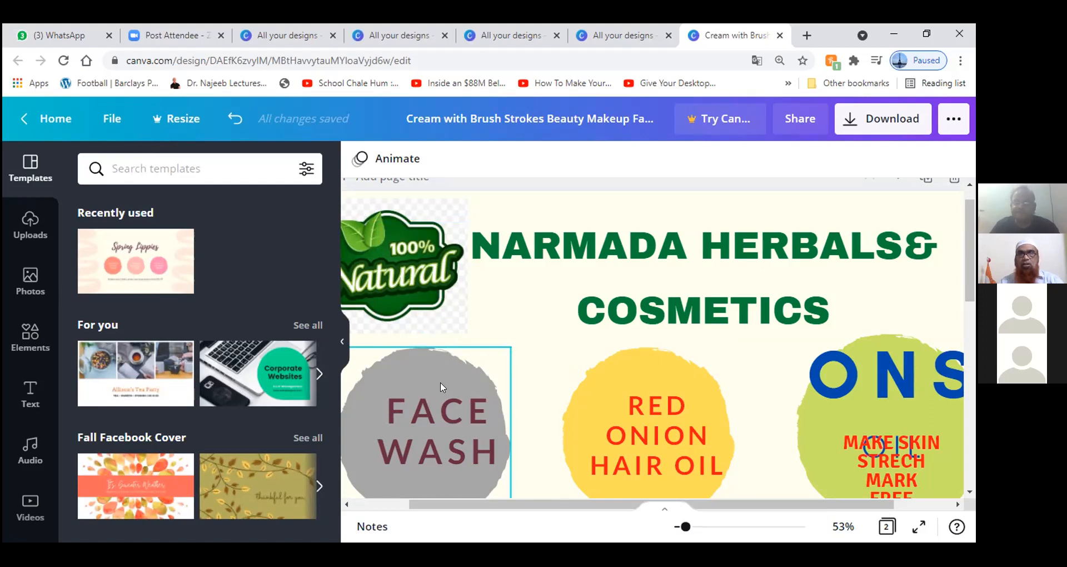
pyautogui.scroll(-5, 517, 352)
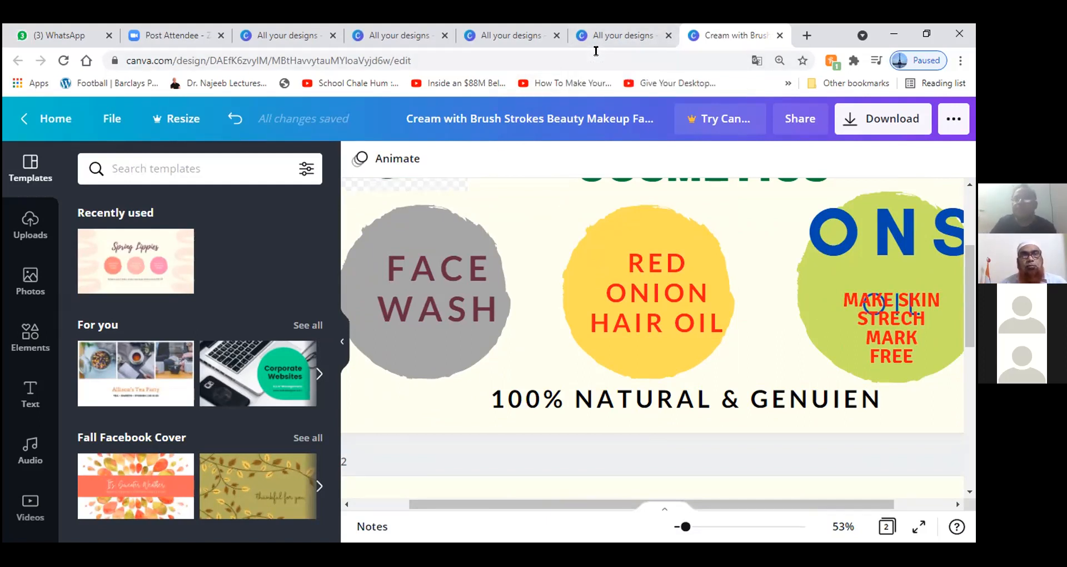
pyautogui.hotkey('ctrl', 'w')
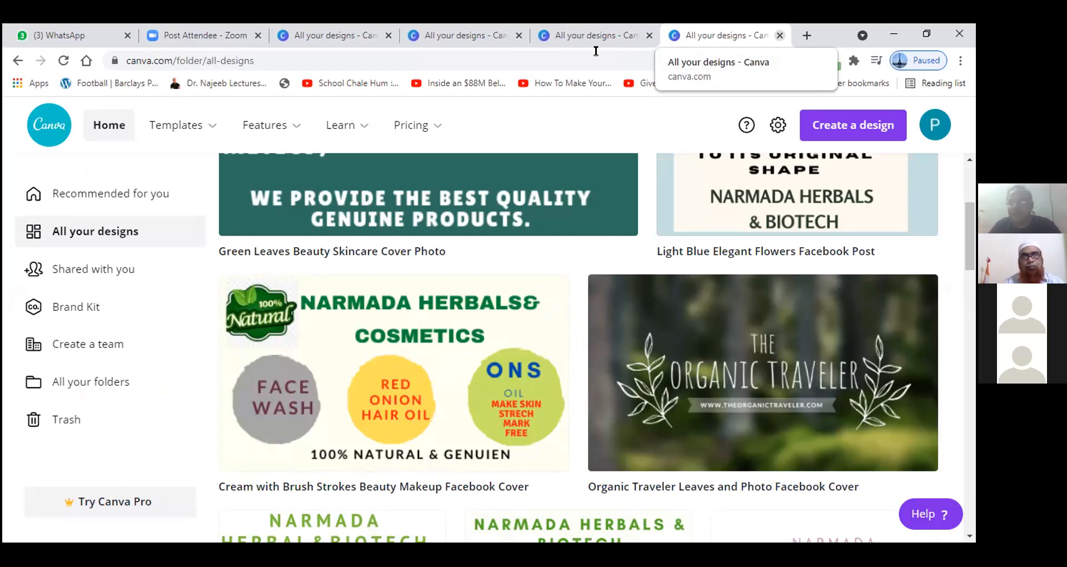
# Step: Close the last Canva designs tab with Ctrl+W
pyautogui.hotkey('ctrl', 'w')
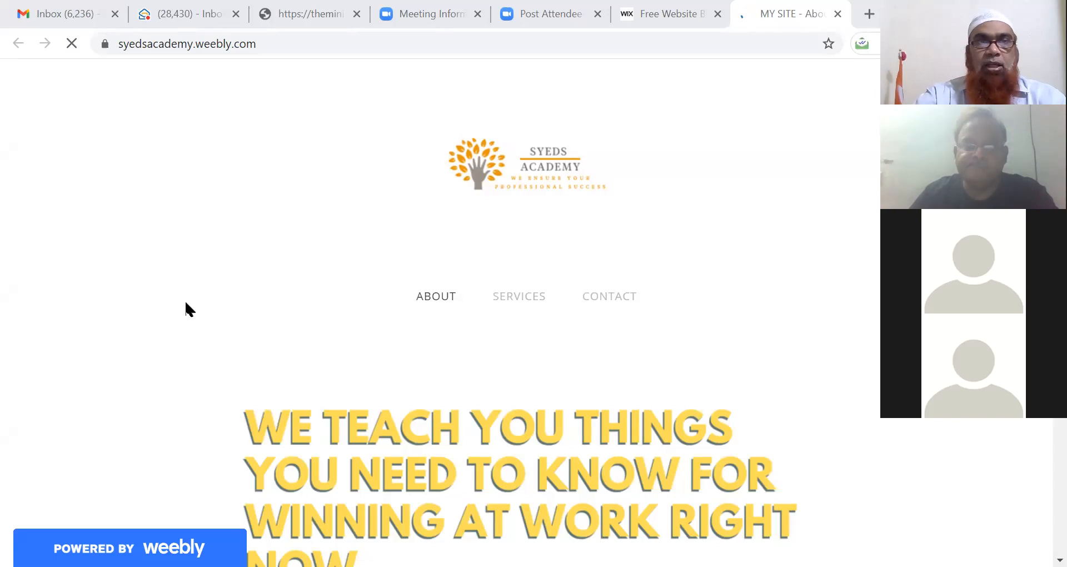
pyautogui.scroll(-1, 171, 303)
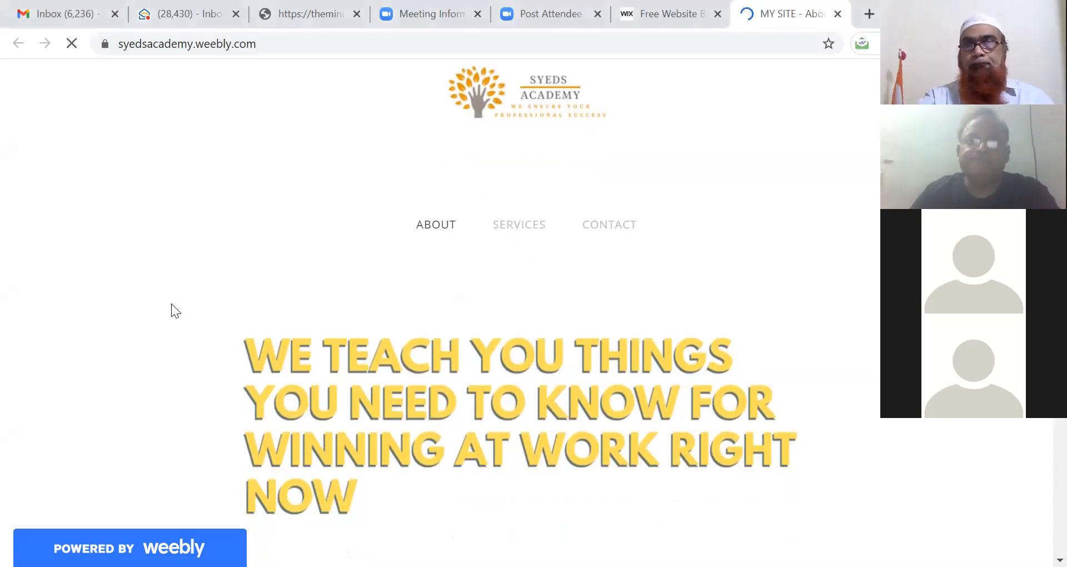
pyautogui.scroll(-1, 493, 268)
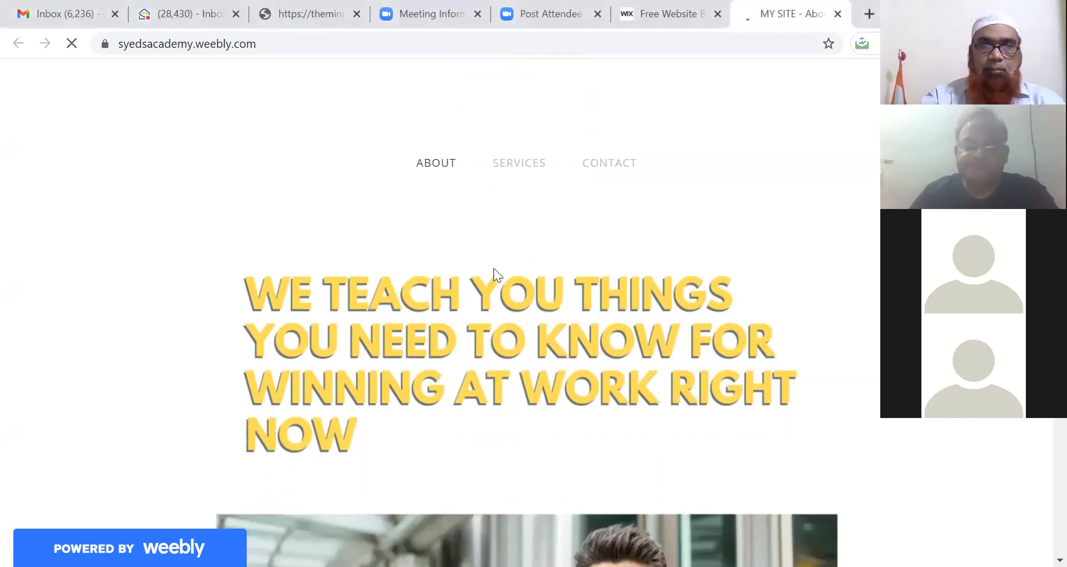
pyautogui.scroll(-3, 494, 268)
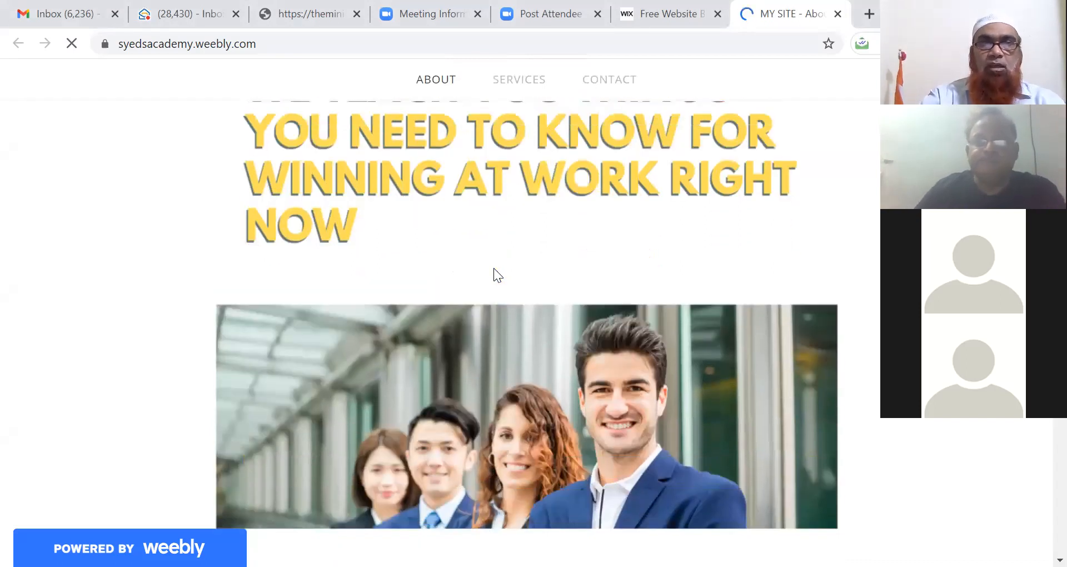
pyautogui.scroll(5, 493, 268)
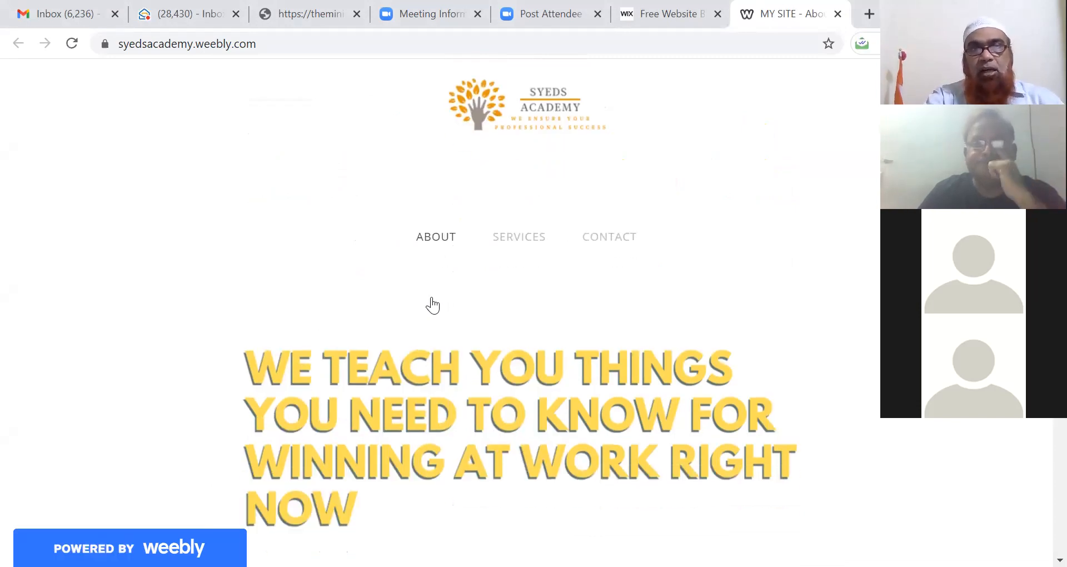
pyautogui.scroll(-3, 432, 304)
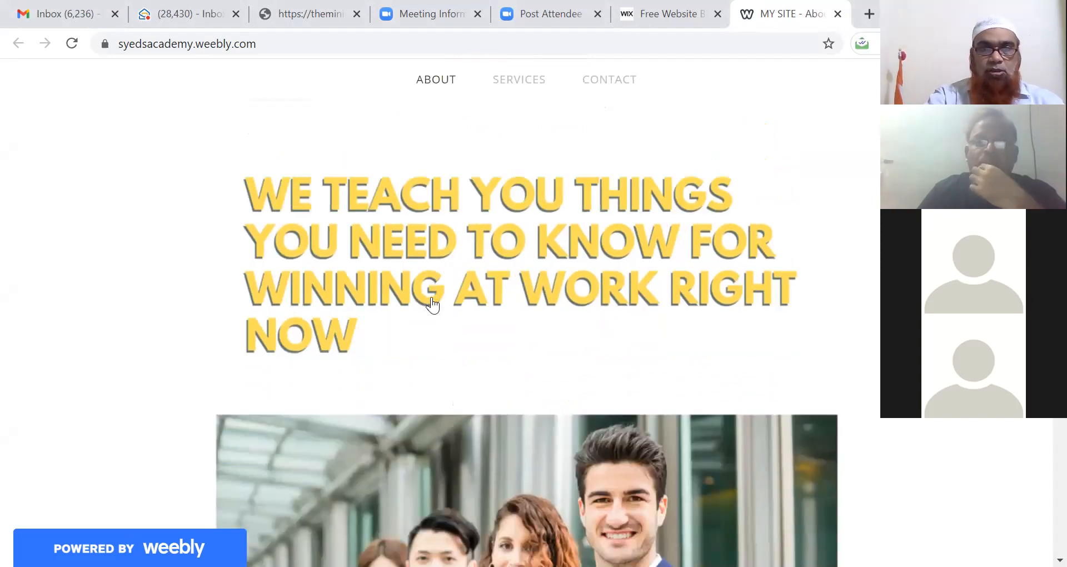
pyautogui.scroll(-2, 432, 305)
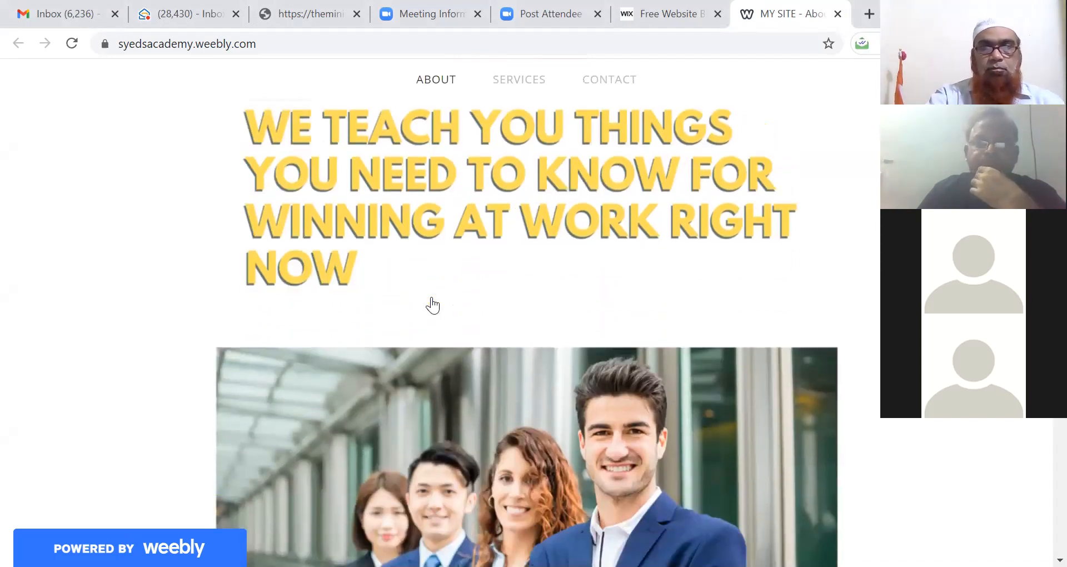
pyautogui.scroll(-10, 432, 305)
pyautogui.scroll(-2, 432, 305)
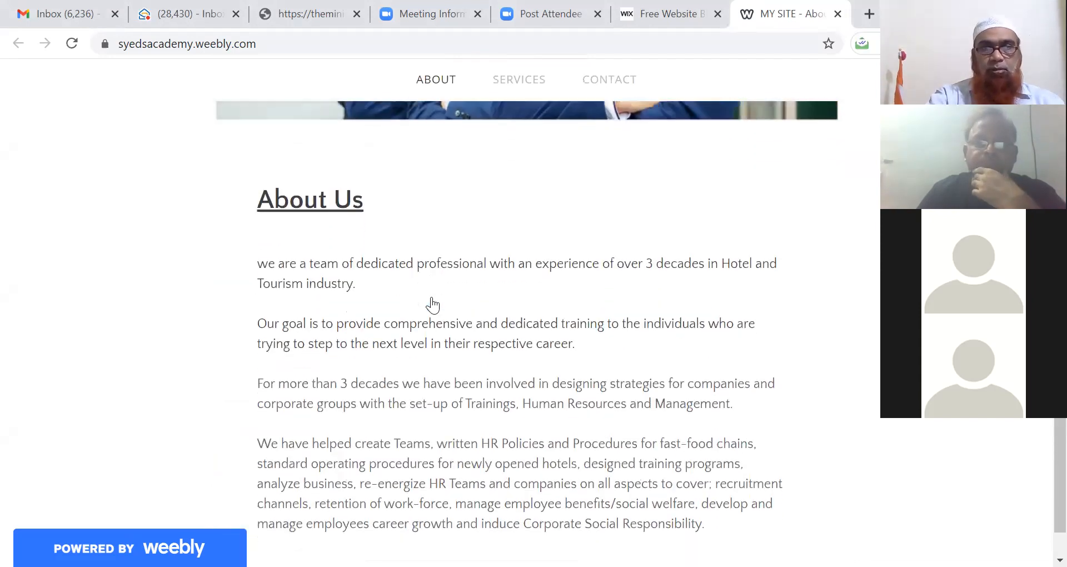
pyautogui.scroll(15, 432, 305)
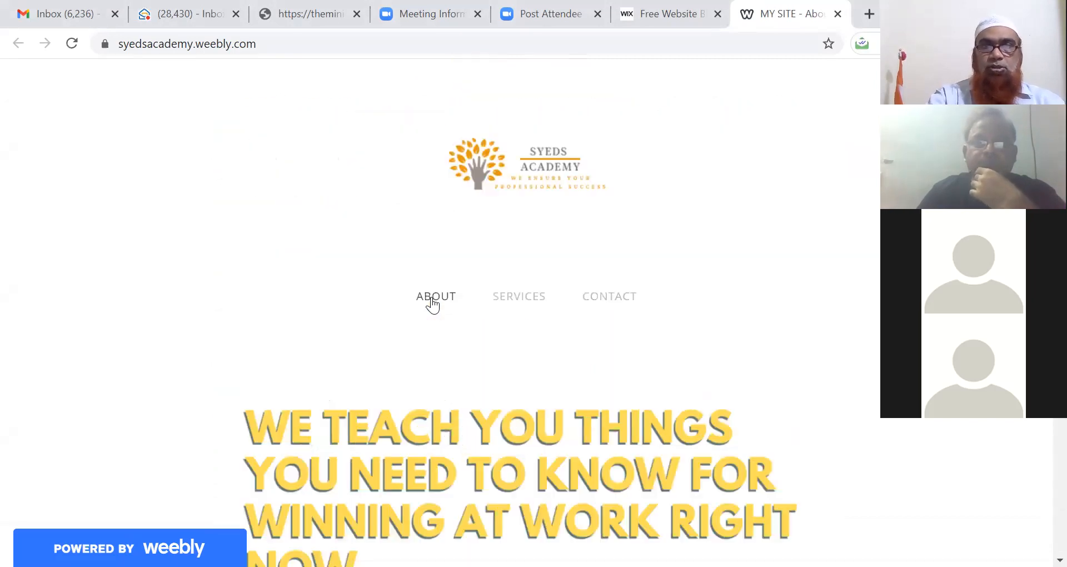
# Step: Go to the Services page and browse its New to Industry, Build Your Career and E-Learning sections
pyautogui.click(514, 298)
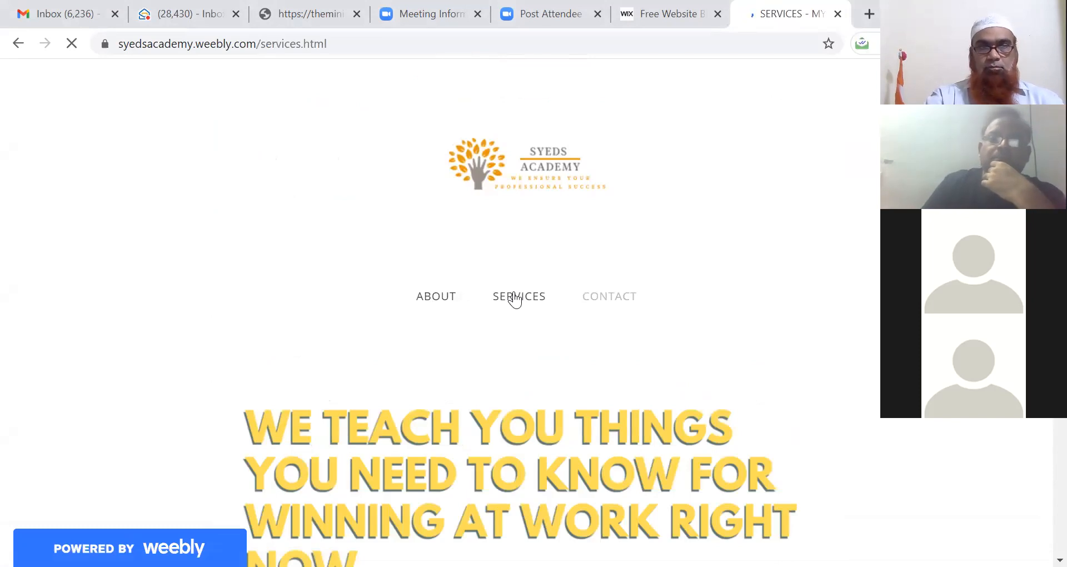
pyautogui.scroll(-3, 514, 300)
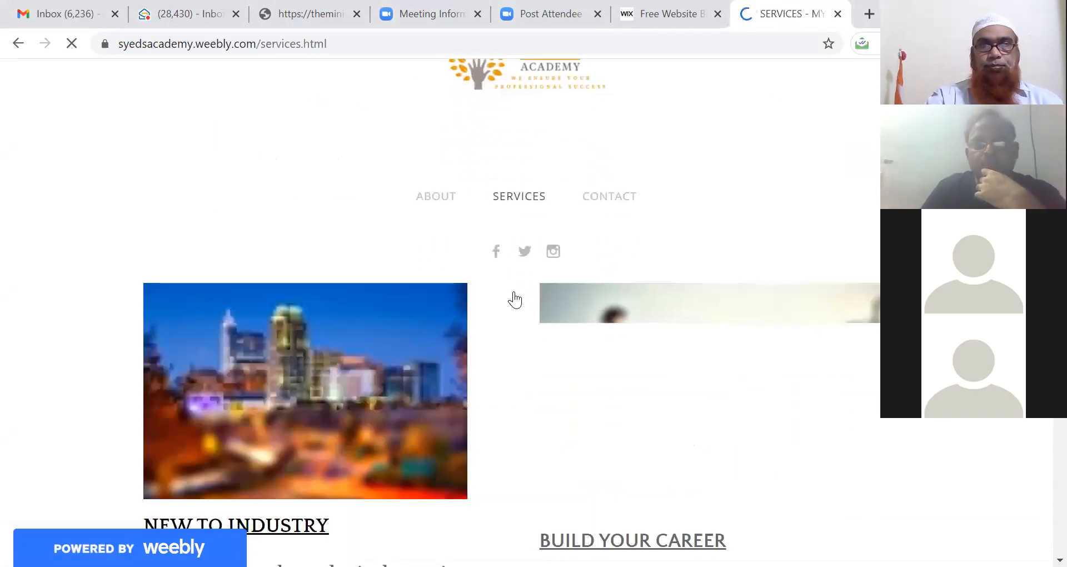
pyautogui.scroll(-3, 514, 300)
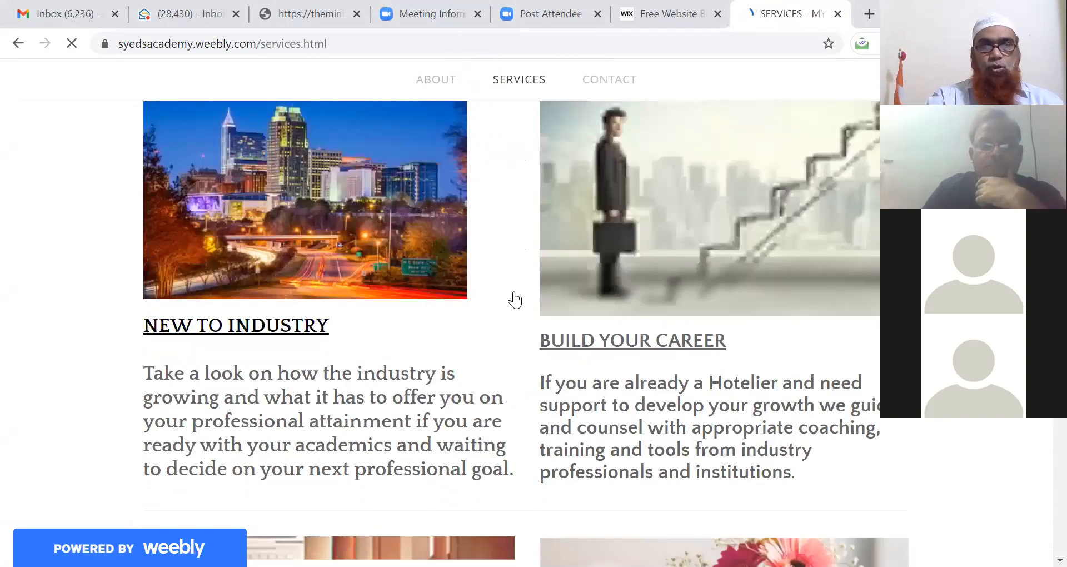
pyautogui.scroll(-7, 514, 300)
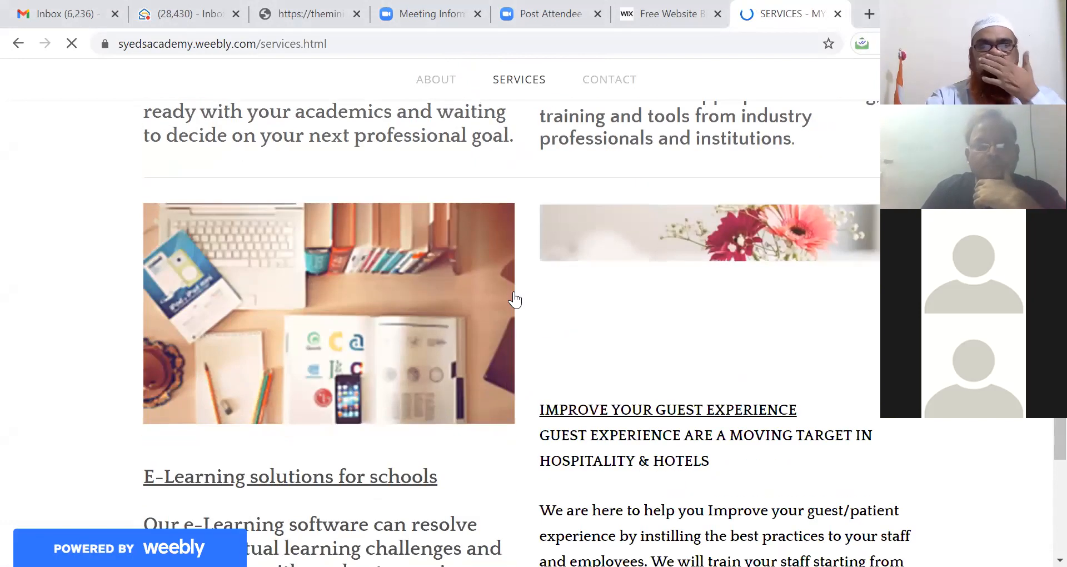
pyautogui.scroll(-1, 514, 300)
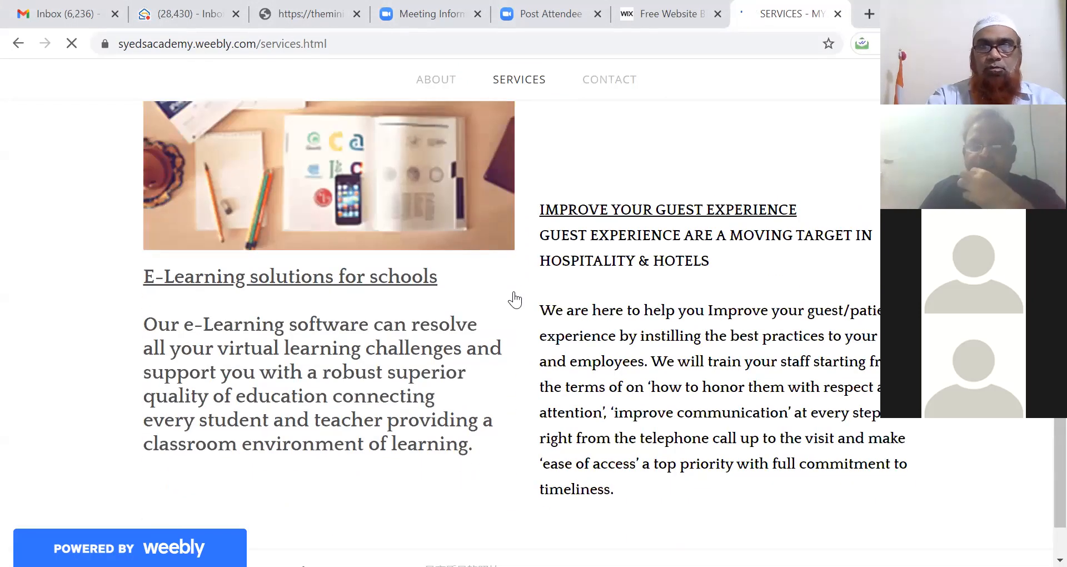
pyautogui.scroll(-1, 515, 300)
pyautogui.scroll(12, 514, 300)
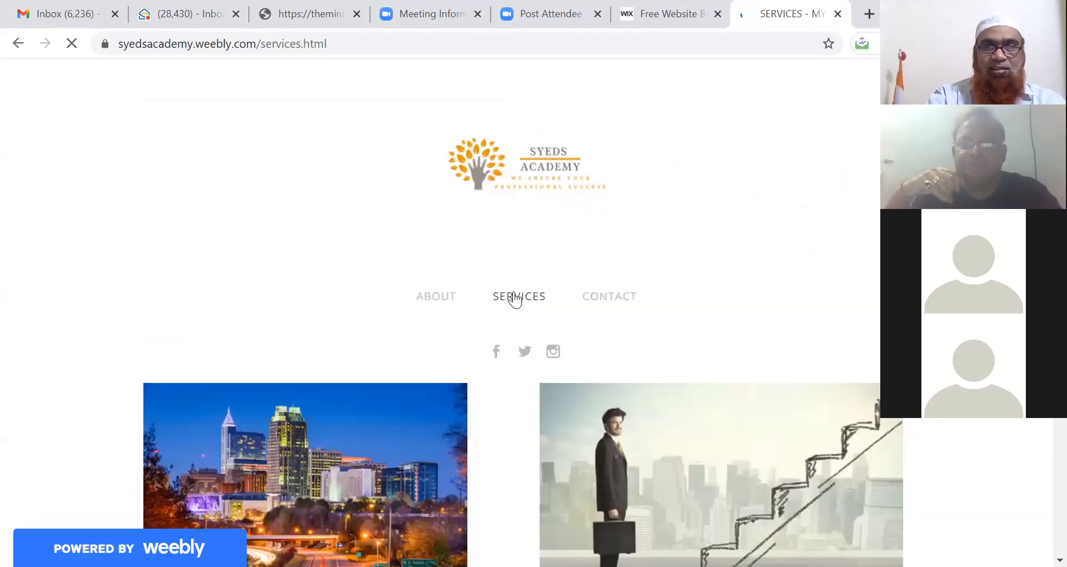
pyautogui.scroll(-4, 514, 300)
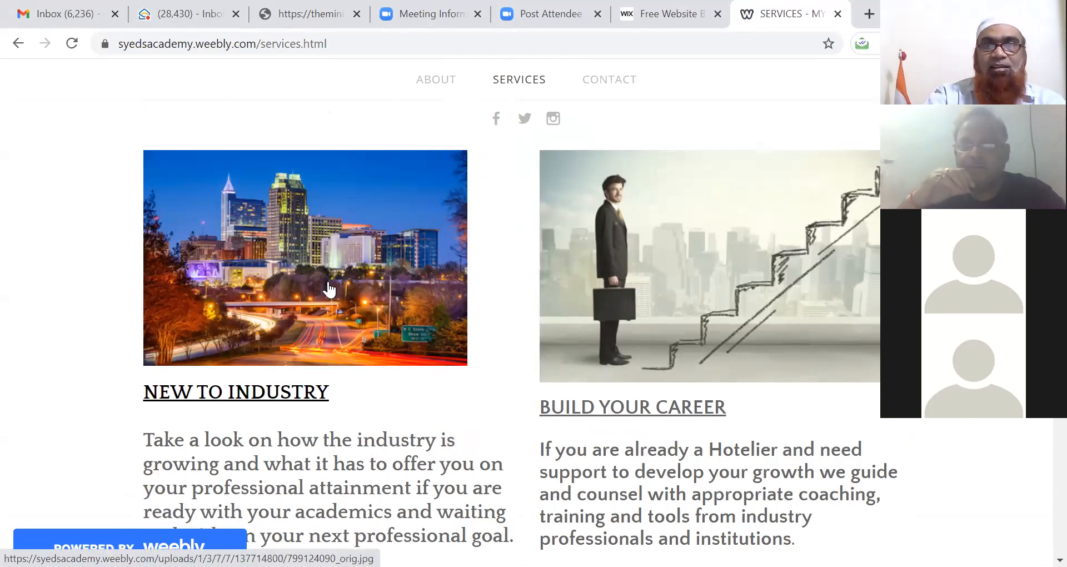
# Step: Go to the Contact page and scroll down to its form
pyautogui.click(619, 82)
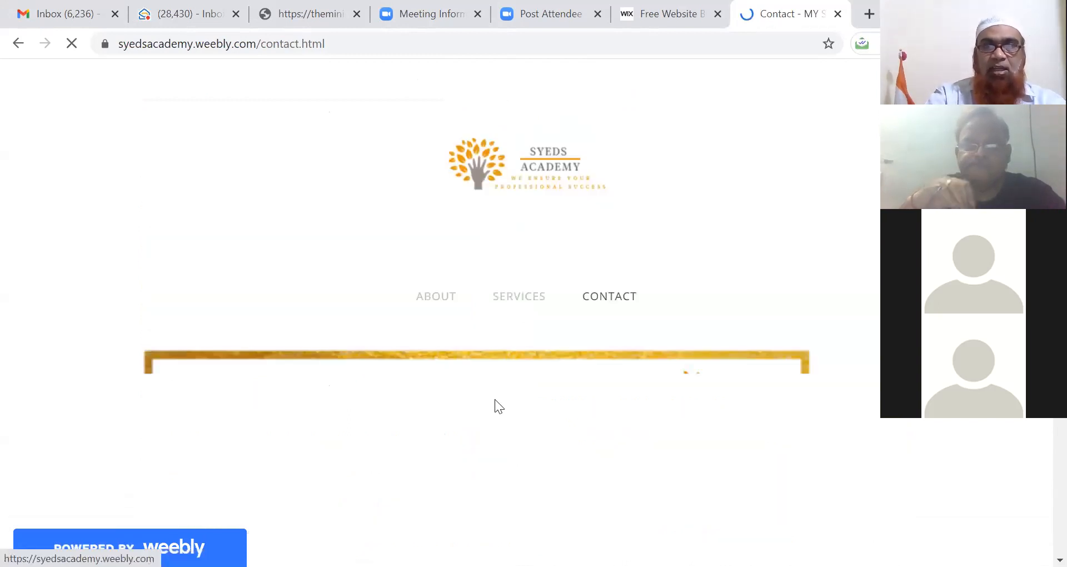
pyautogui.scroll(-5, 494, 398)
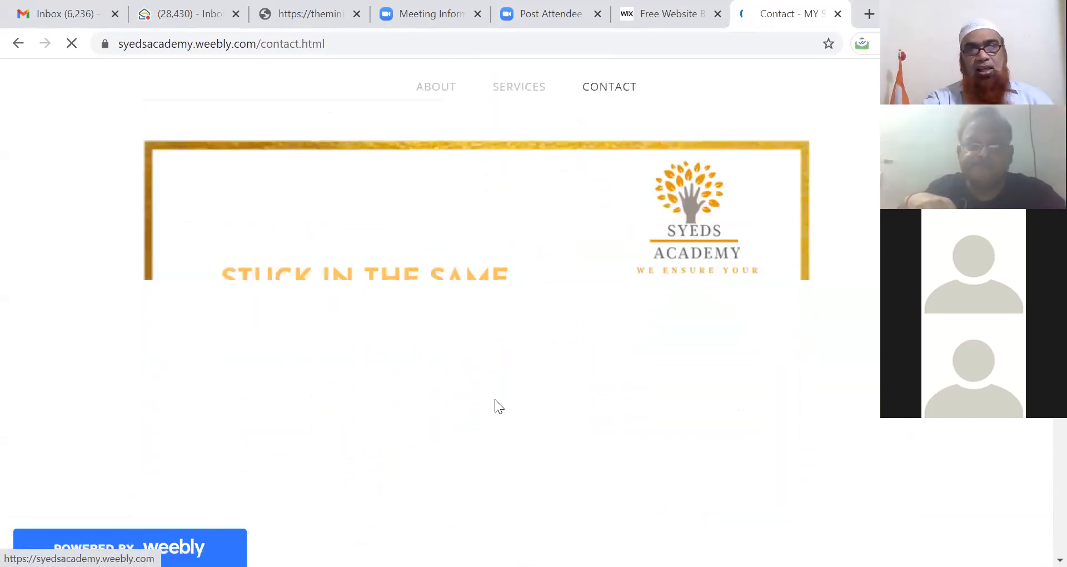
pyautogui.scroll(-5, 494, 399)
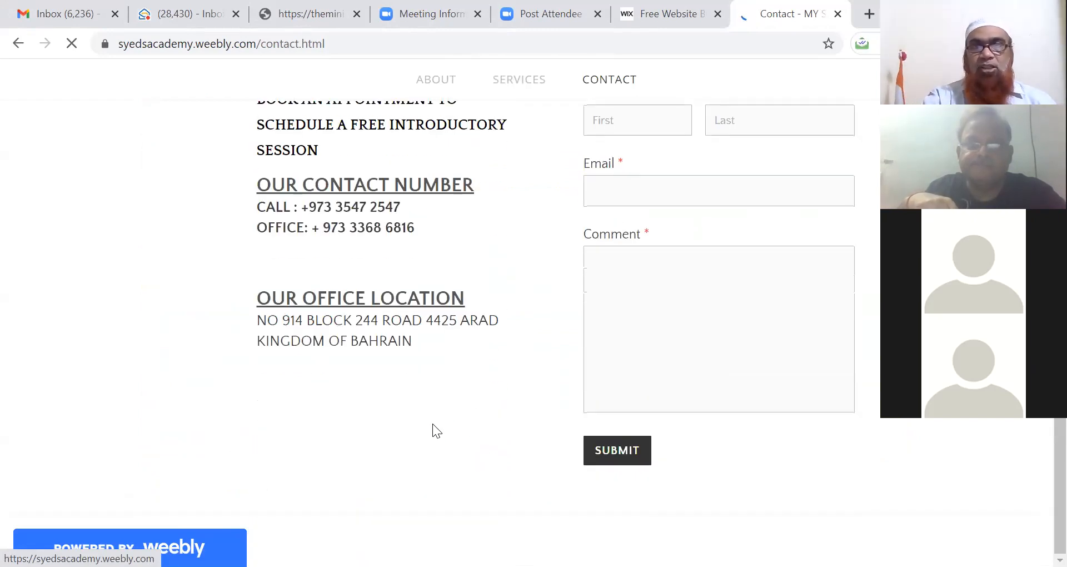
# Step: Autofill name and e-mail from saved details, comment 'Testing Form', and submit
pyautogui.click(614, 115)
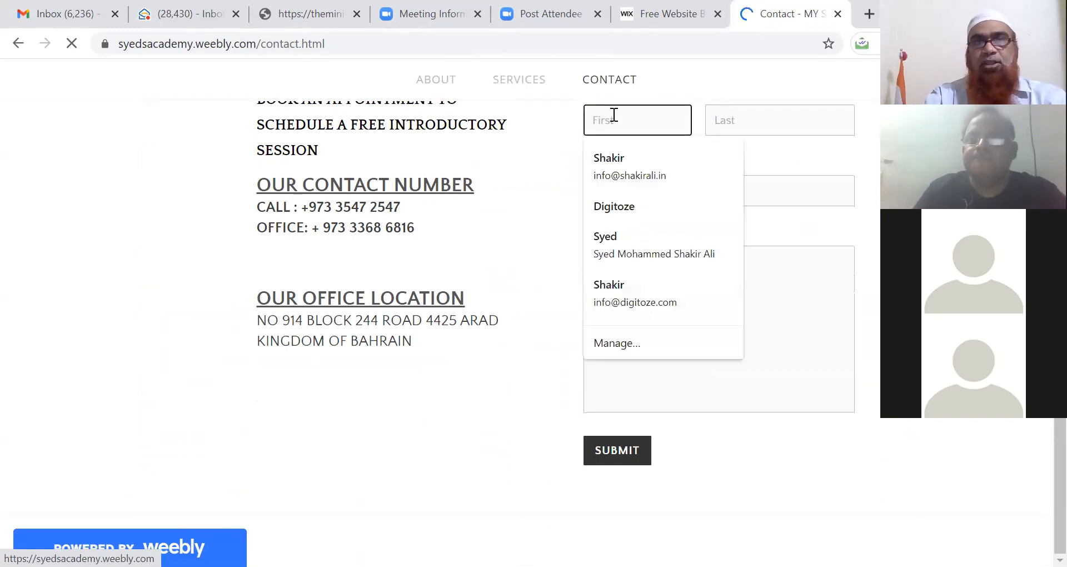
pyautogui.click(622, 159)
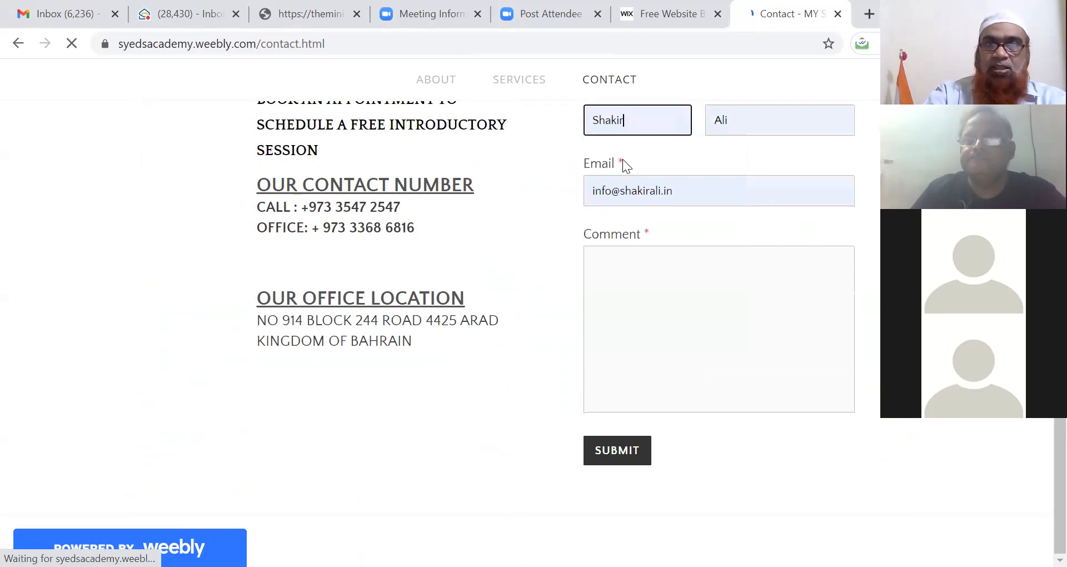
pyautogui.click(615, 273)
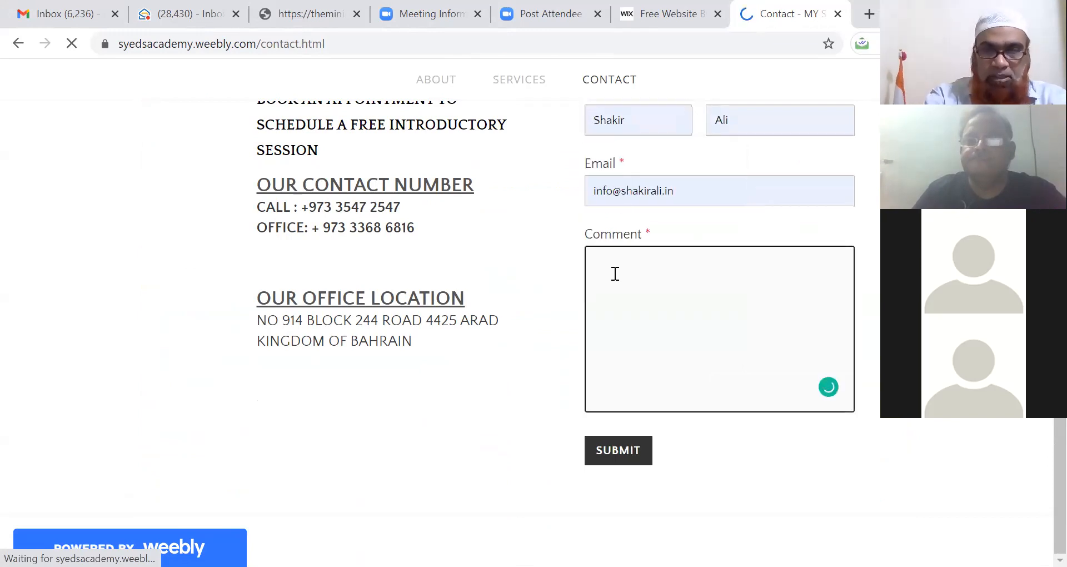
pyautogui.write('Test')
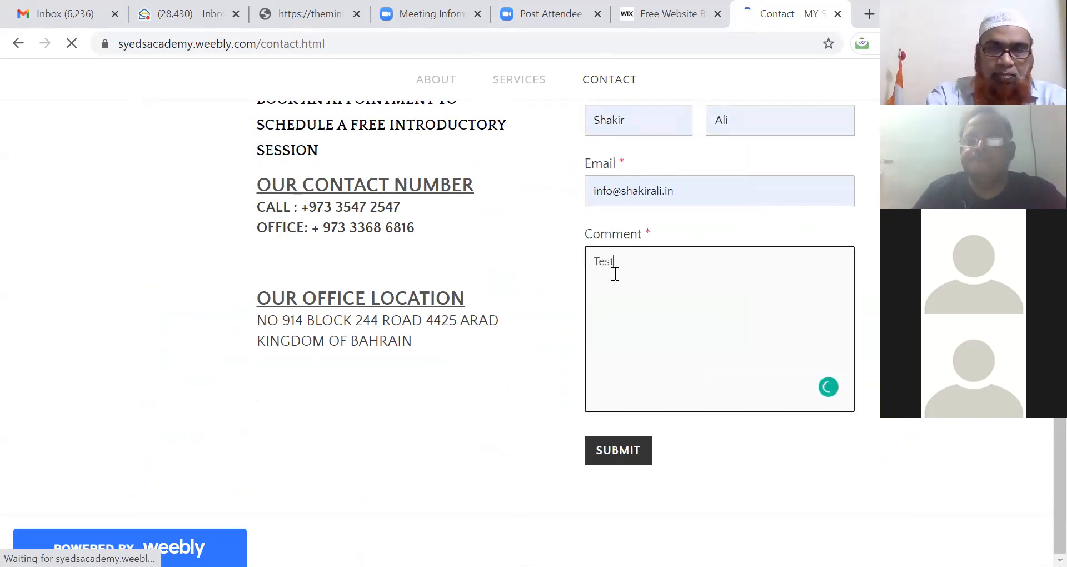
pyautogui.write('ing Form')
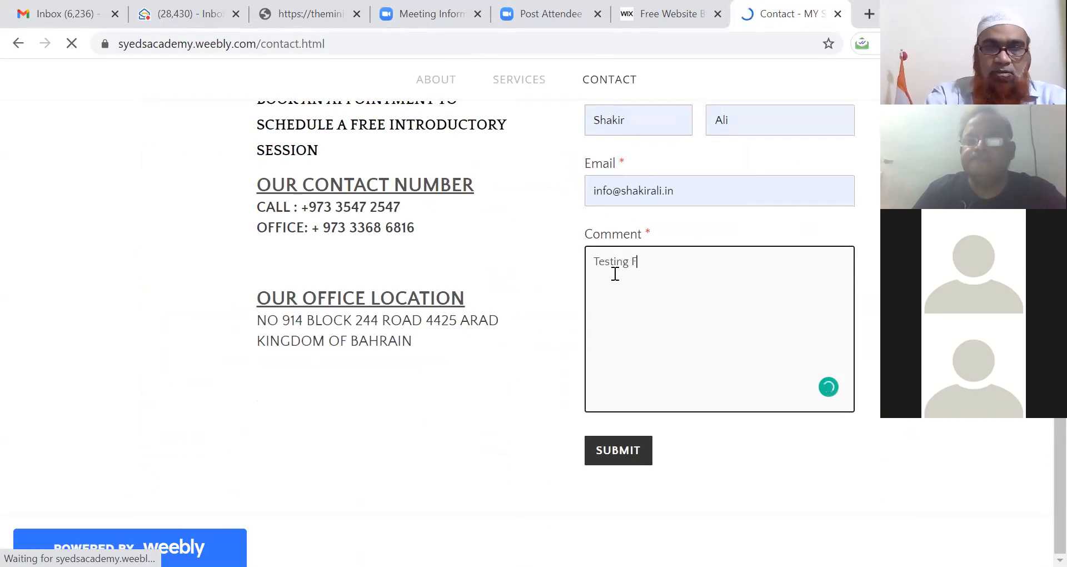
pyautogui.click(607, 460)
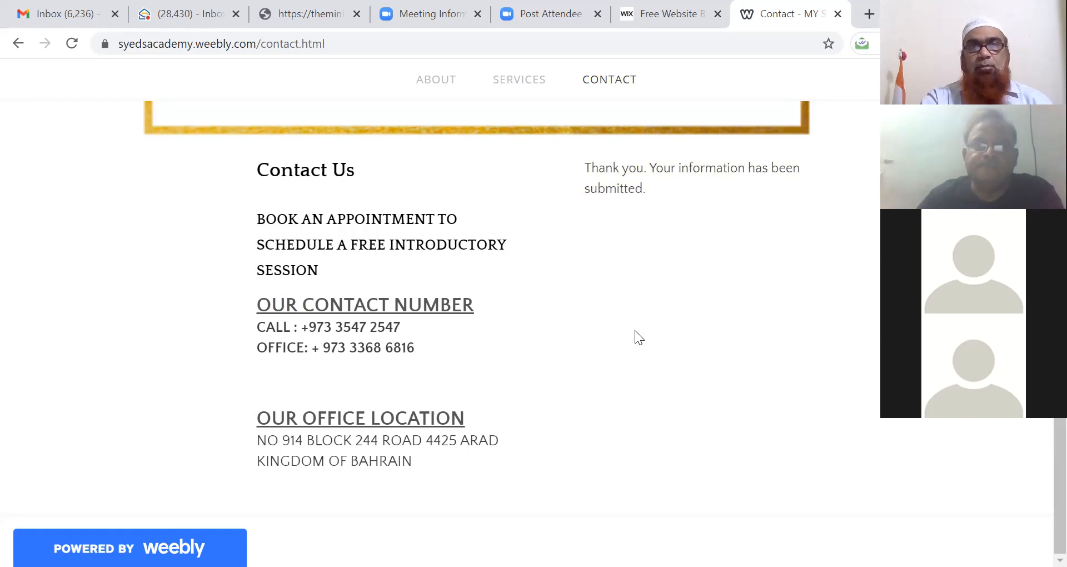
# Step: Go to the About page and scroll through the 'We teach you things you need to know' section
pyautogui.click(441, 83)
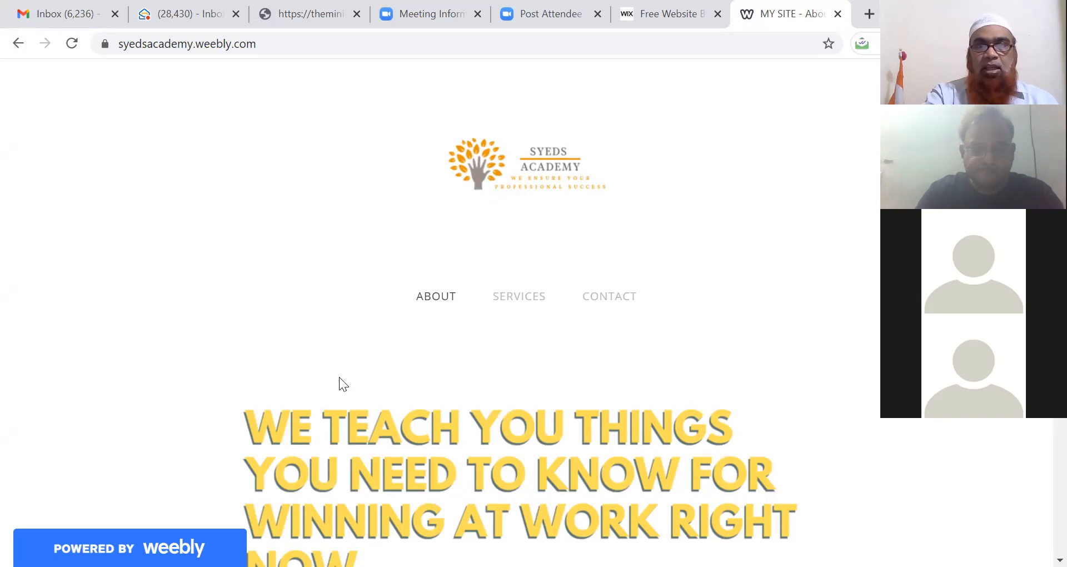
pyautogui.scroll(-1, 316, 300)
pyautogui.scroll(-1, 321, 305)
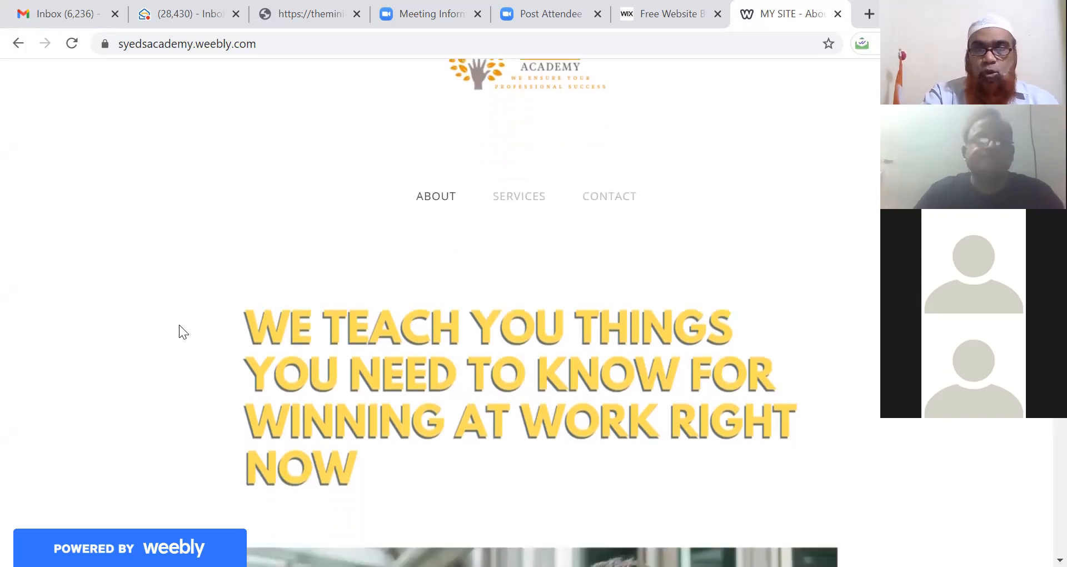
pyautogui.scroll(-2, 176, 385)
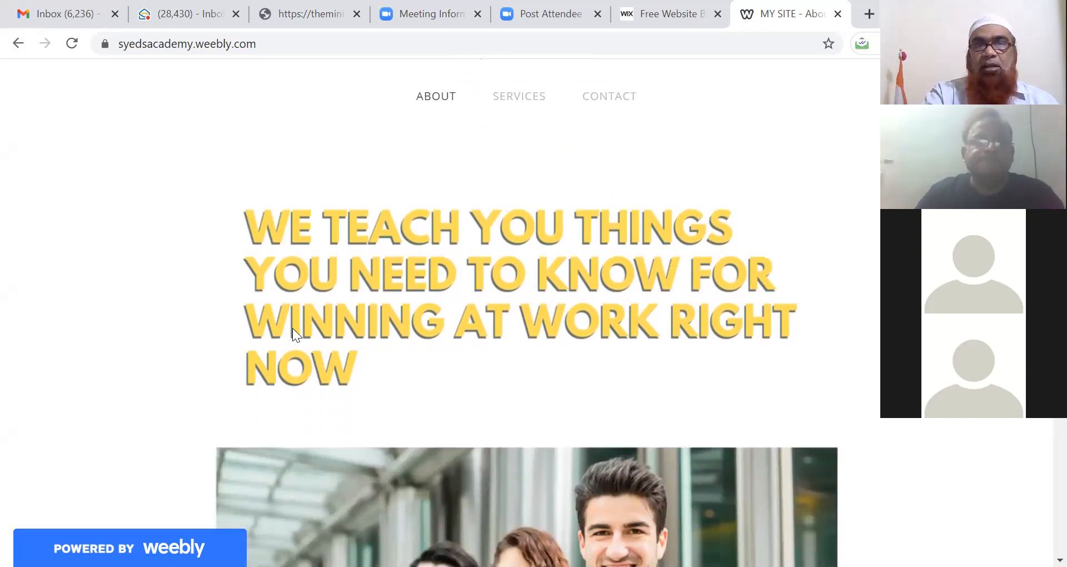
pyautogui.scroll(-2, 357, 334)
pyautogui.scroll(2, 357, 333)
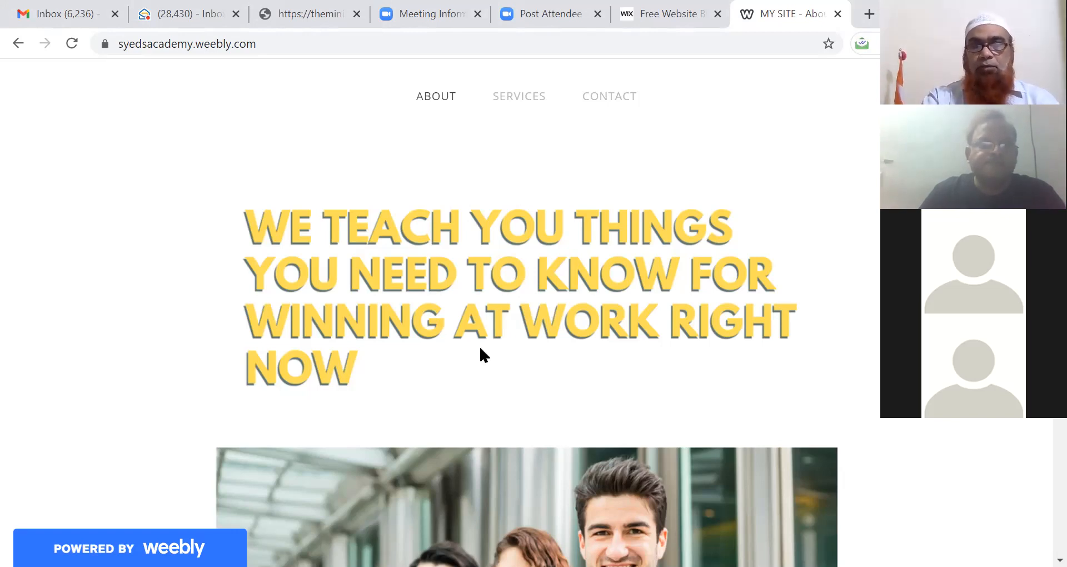
pyautogui.scroll(-5, 480, 348)
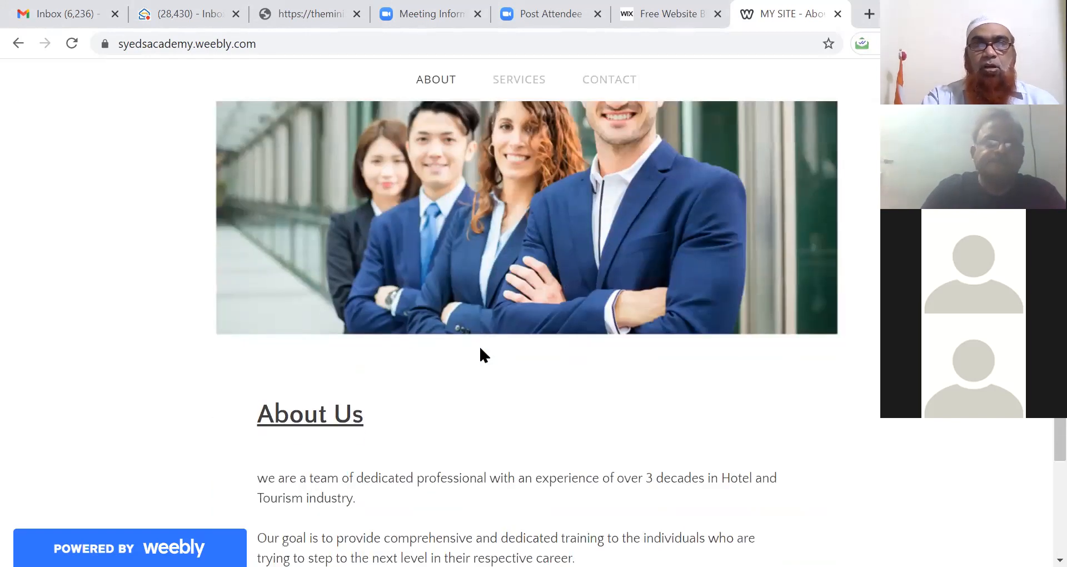
pyautogui.scroll(-5, 480, 349)
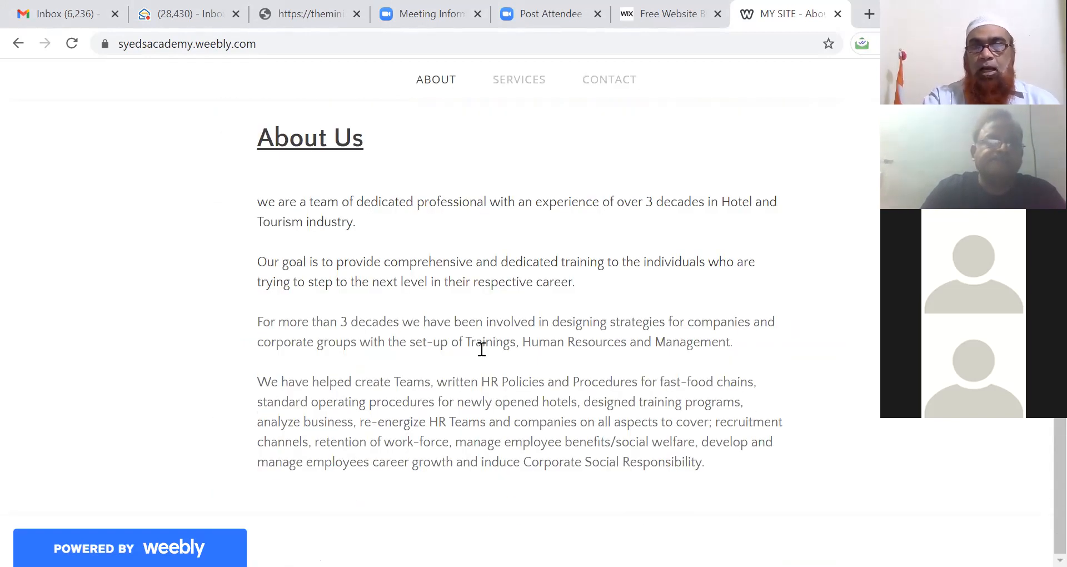
pyautogui.scroll(1, 479, 351)
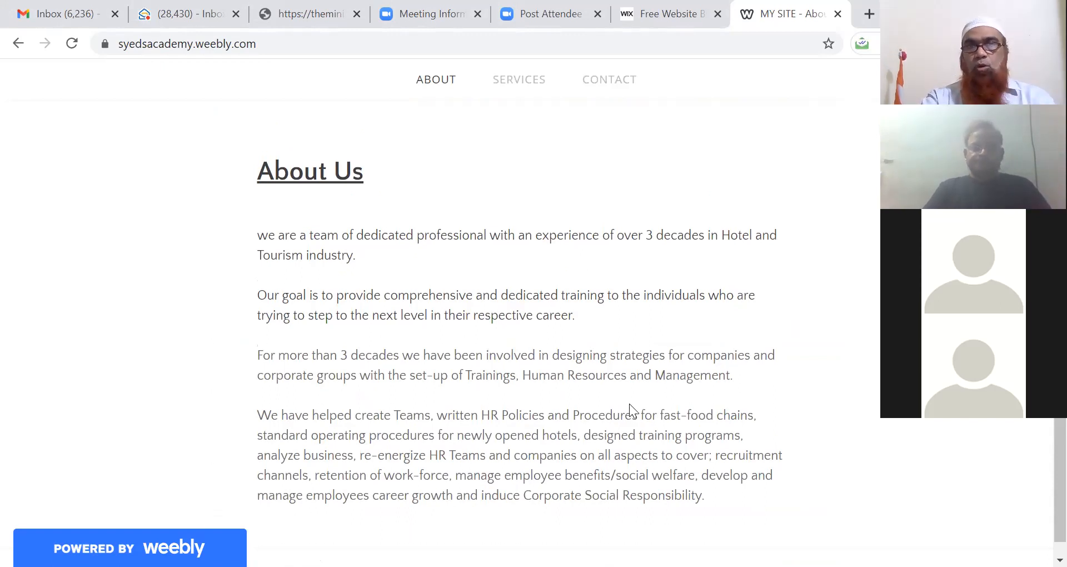
pyautogui.scroll(-1, 629, 409)
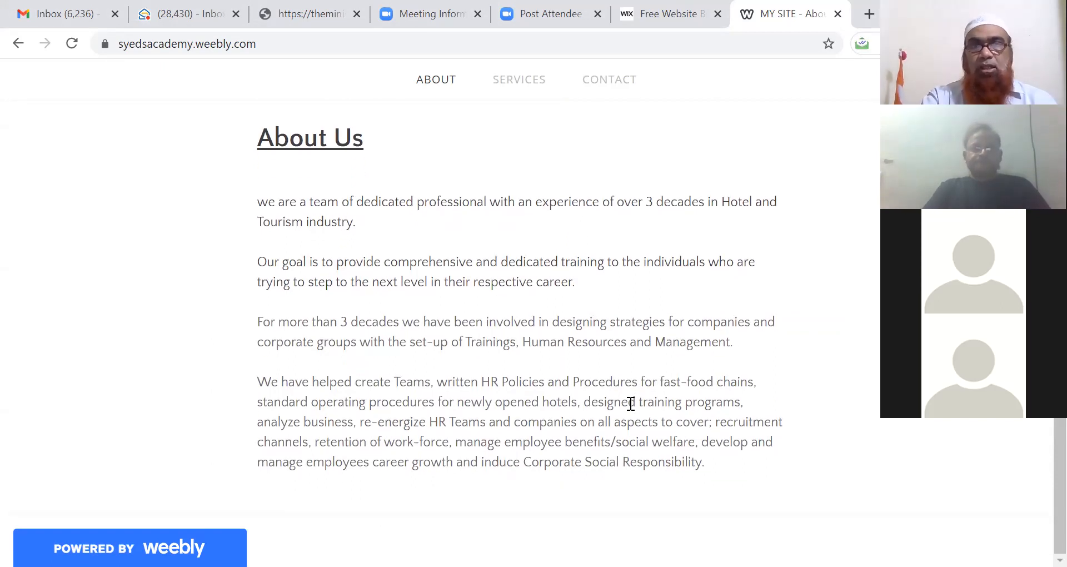
pyautogui.scroll(5, 631, 404)
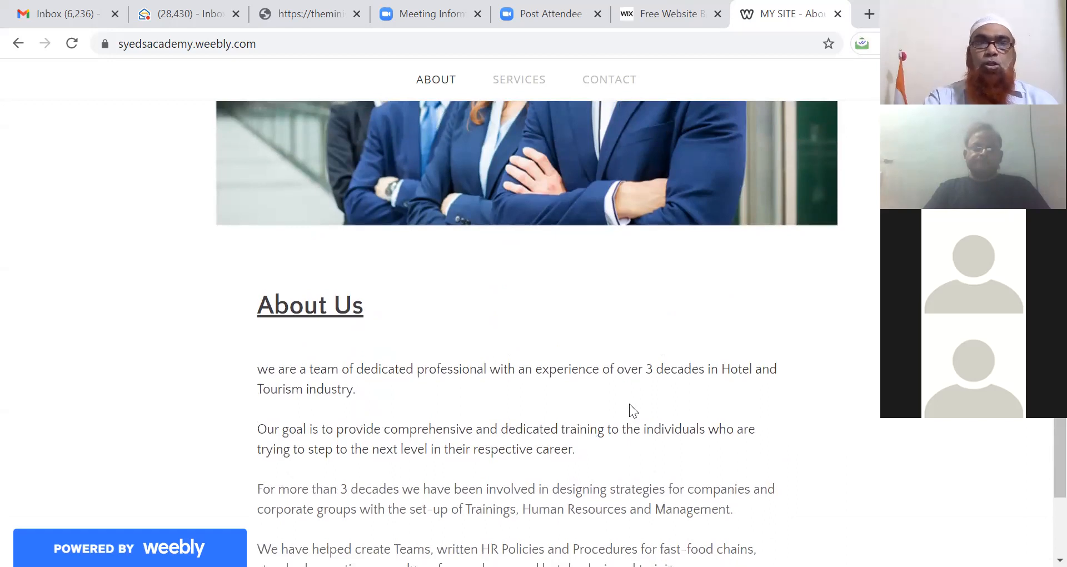
pyautogui.scroll(3, 629, 403)
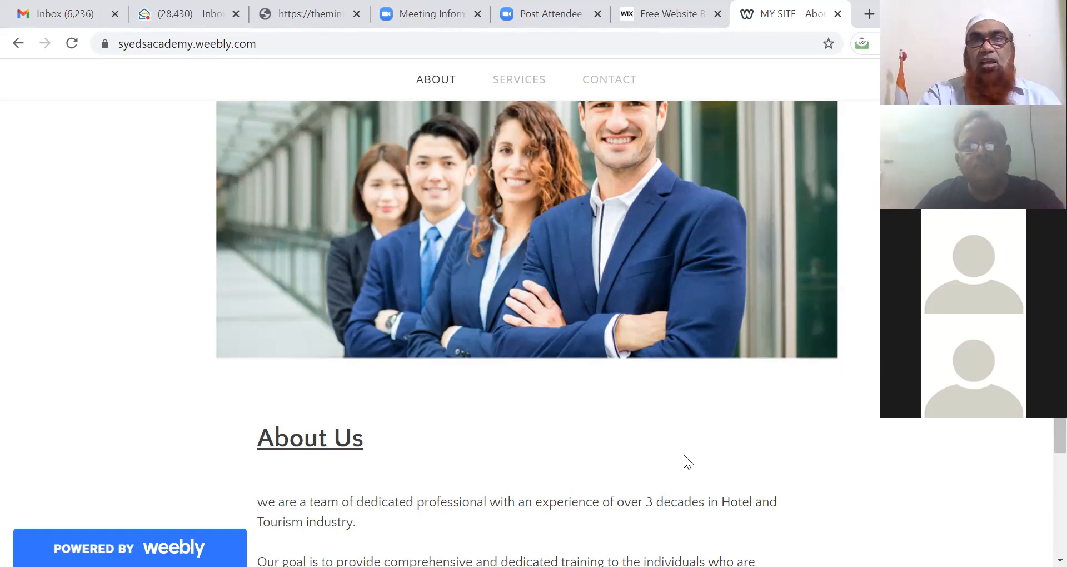
# Step: Switch to the Wix tab and reload wix.com
pyautogui.click(652, 25)
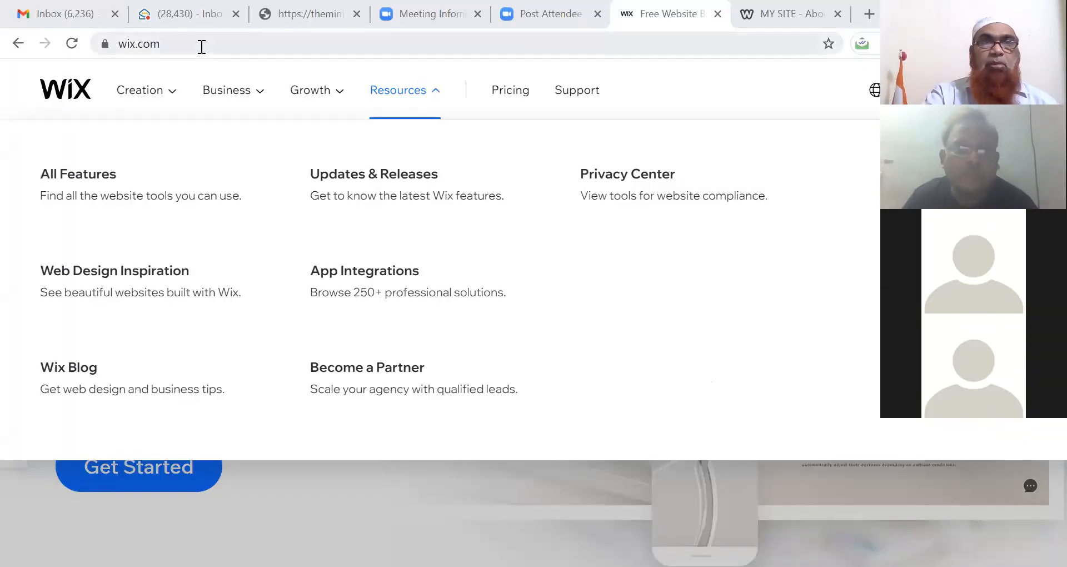
pyautogui.click(202, 45)
pyautogui.press('Return')
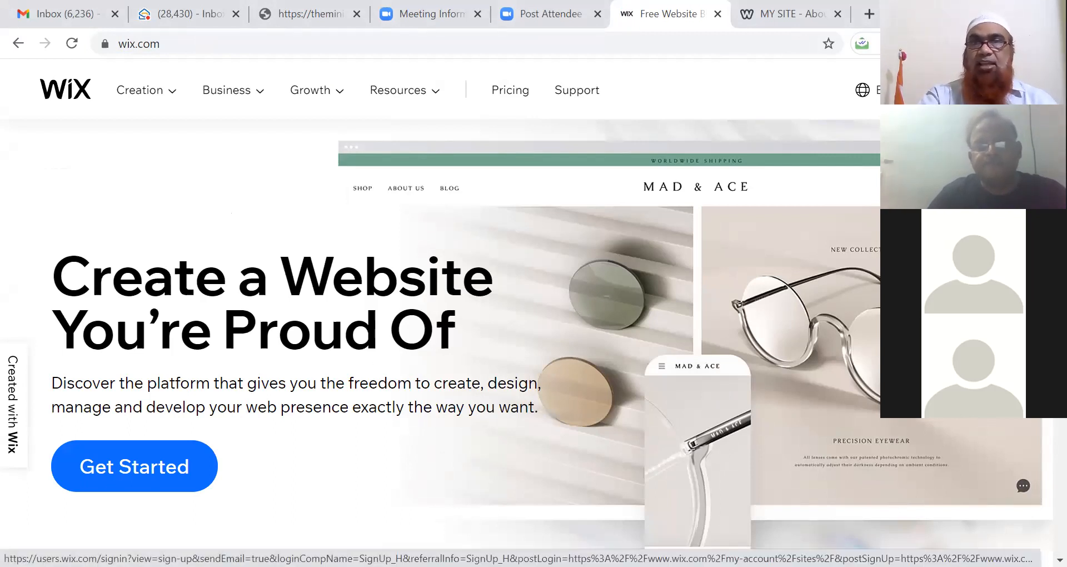
# Step: Sign up for Wix through Get Started using the linked Facebook account
pyautogui.click(134, 466)
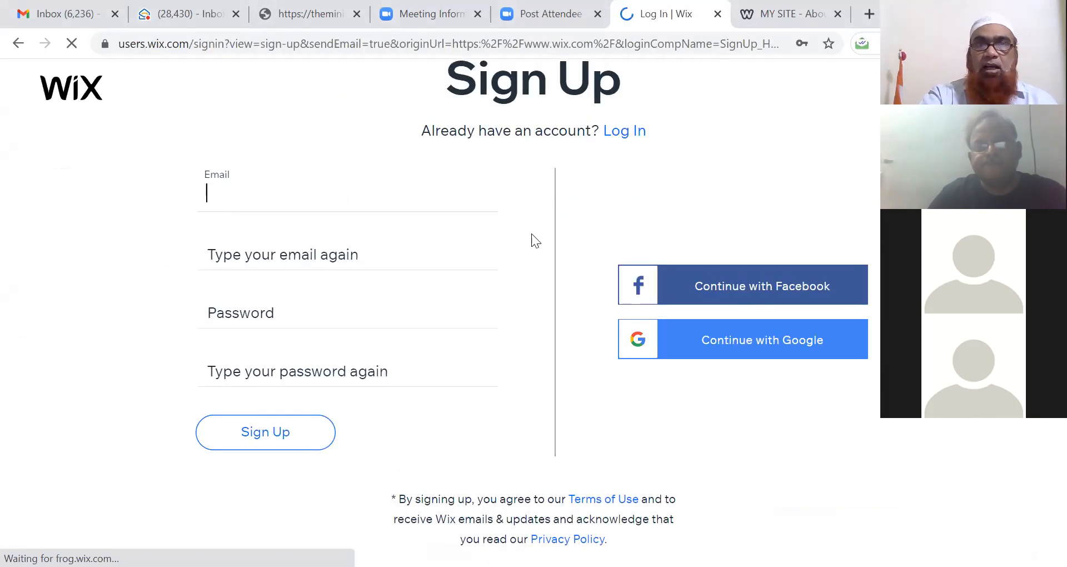
pyautogui.click(710, 284)
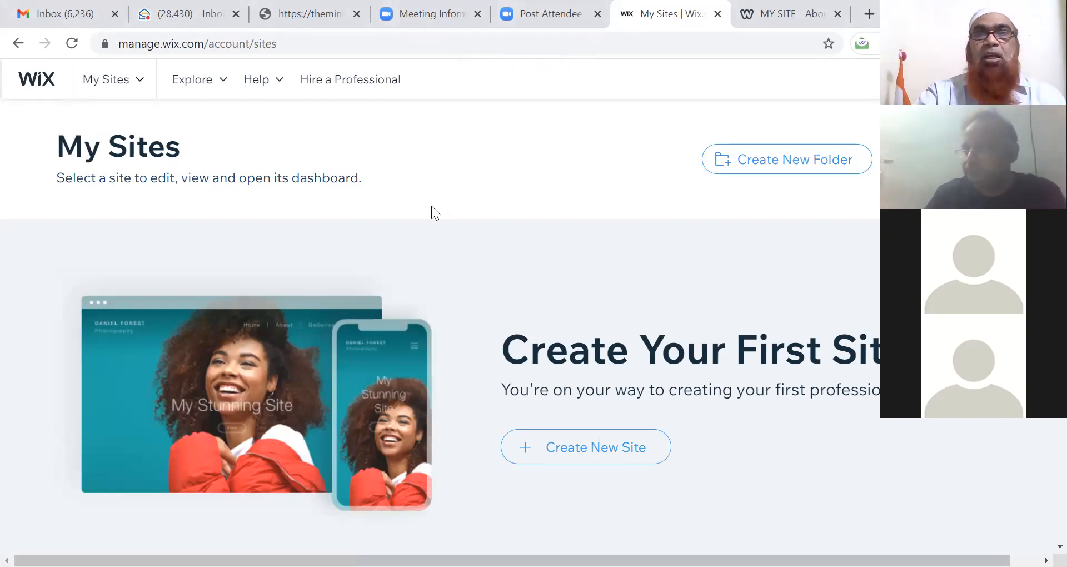
# Step: Open the My Sites dropdown to see that Sites Last Opened shows 'No Sites Found'
pyautogui.click(142, 90)
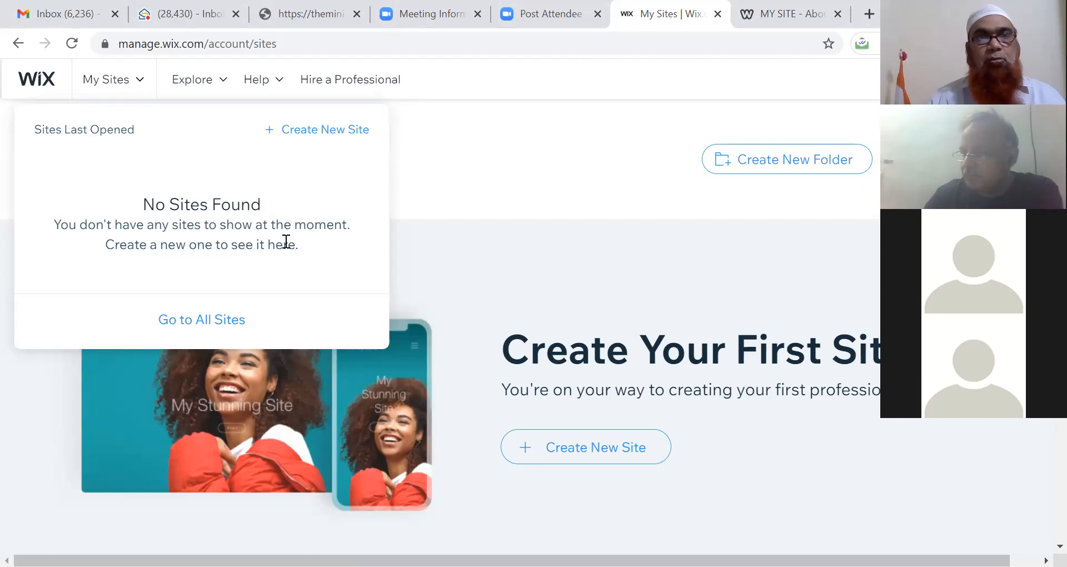
# Step: Start a new site and pick Business as the website type
pyautogui.click(303, 130)
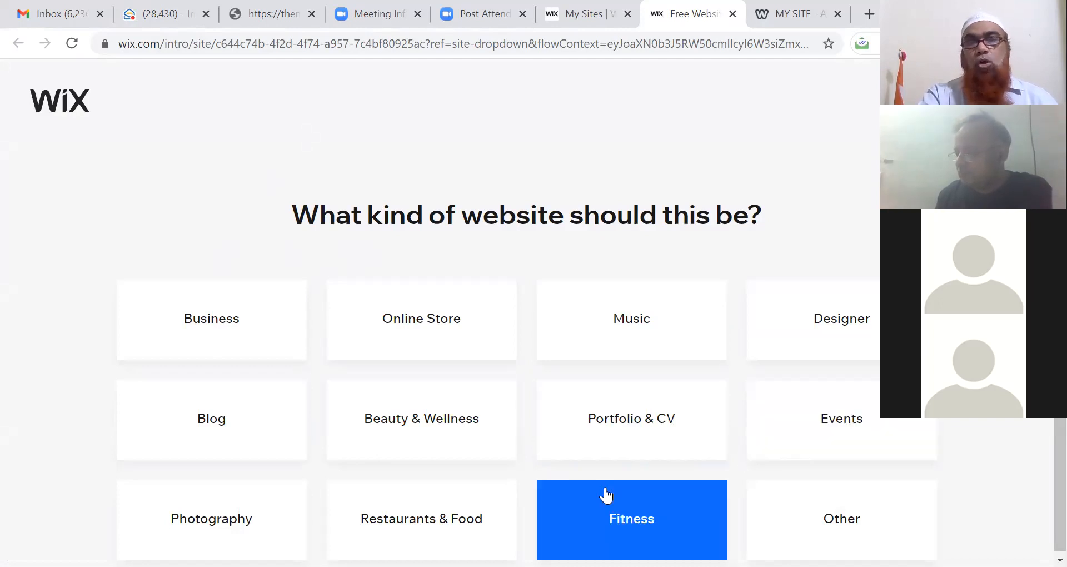
pyautogui.scroll(-1, 64, 232)
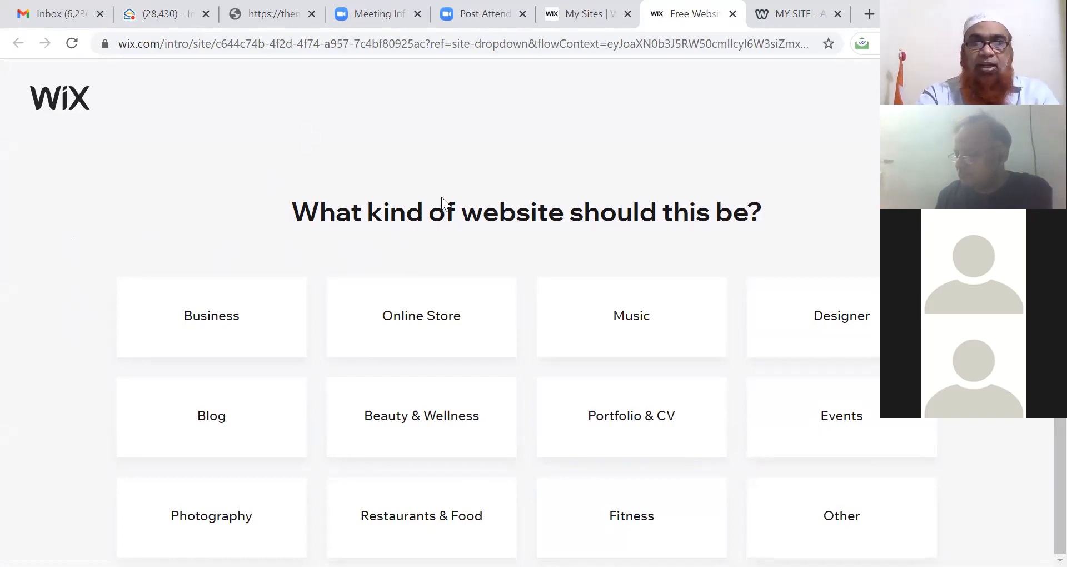
pyautogui.hotkey('ctrl', '-')
pyautogui.hotkey('ctrl', '-')
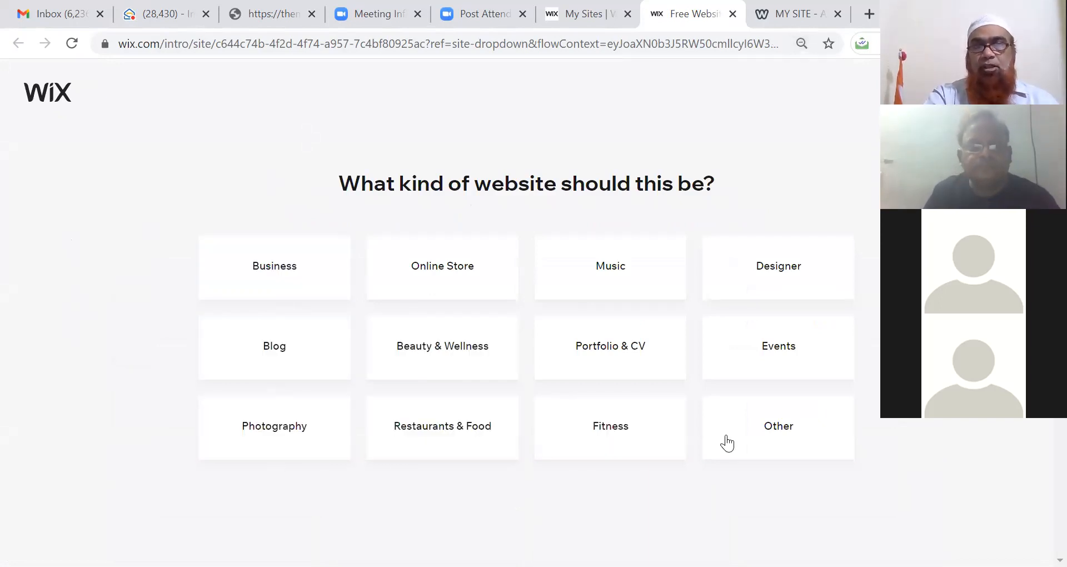
pyautogui.click(289, 268)
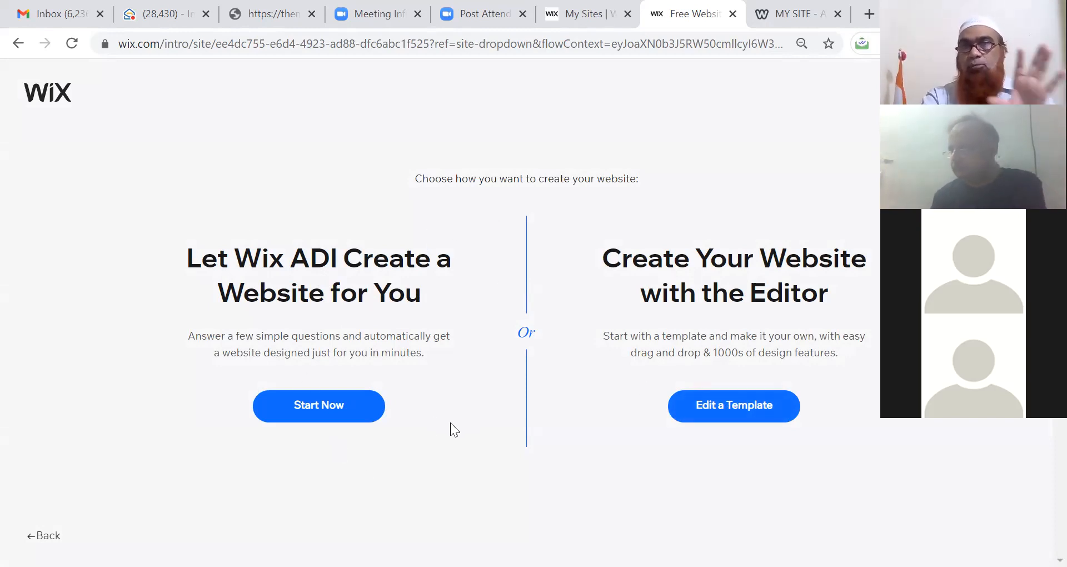
# Step: Choose to edit a template and browse the Business Website Templates gallery
pyautogui.click(709, 418)
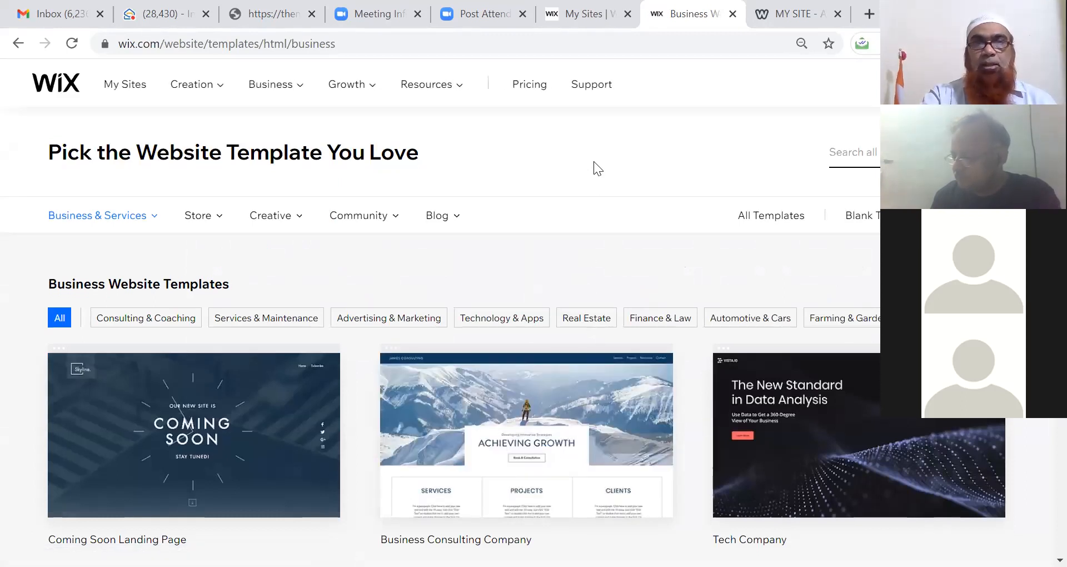
pyautogui.scroll(-4, 593, 161)
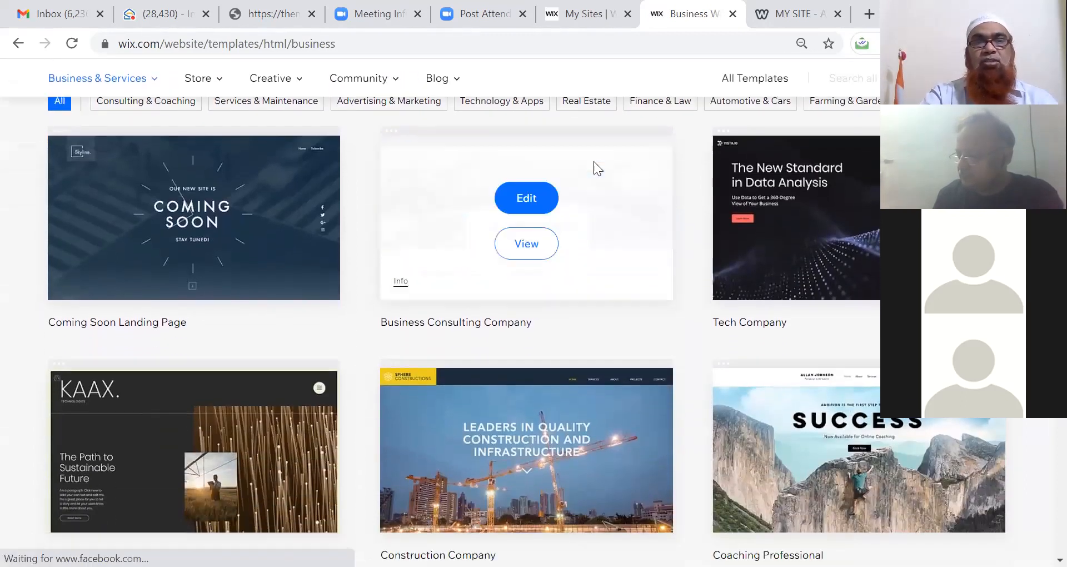
pyautogui.scroll(-3, 594, 161)
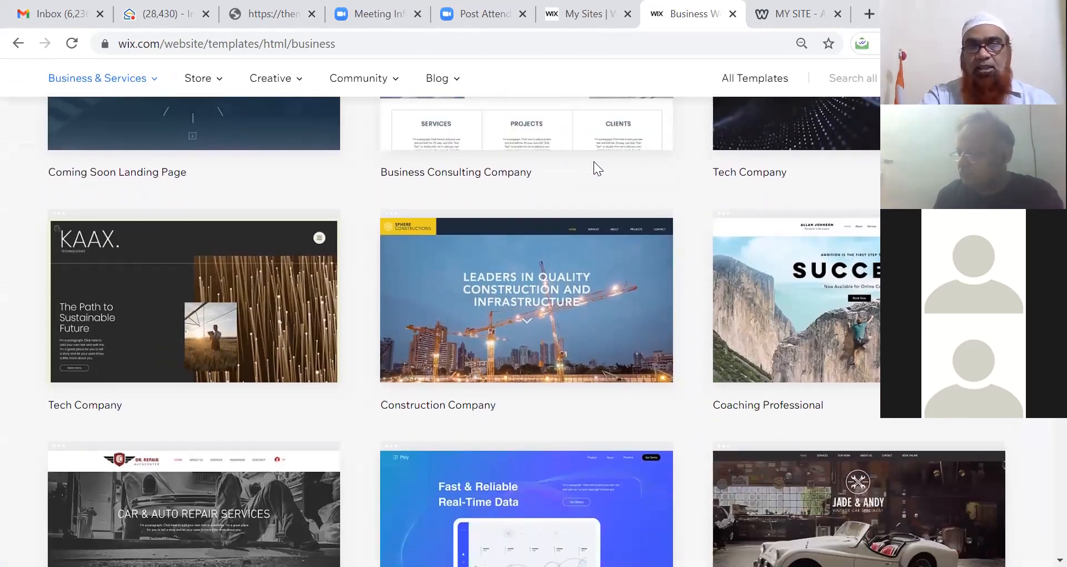
pyautogui.scroll(-5, 593, 161)
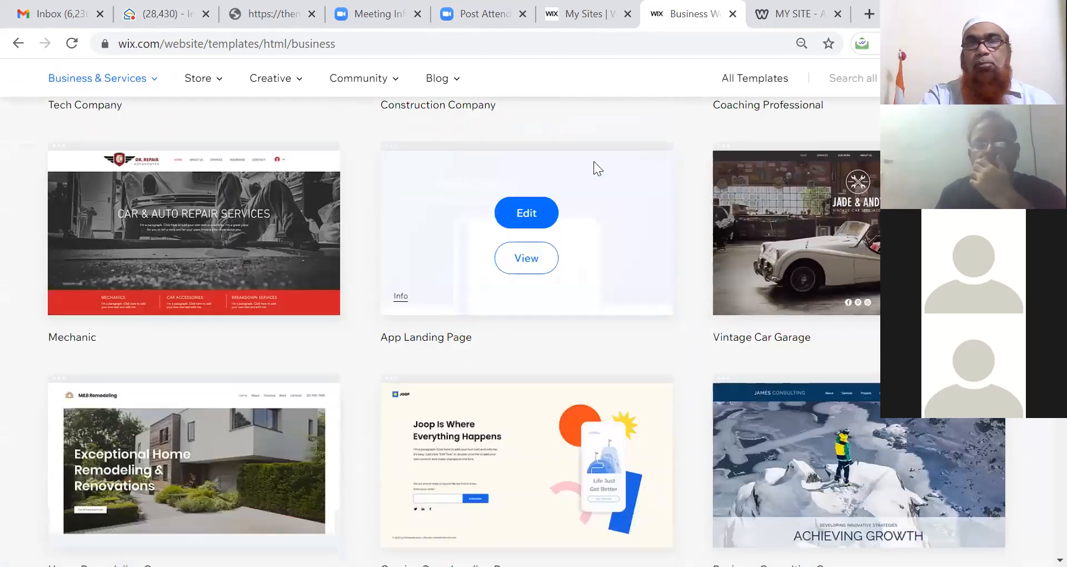
pyautogui.scroll(-3, 593, 161)
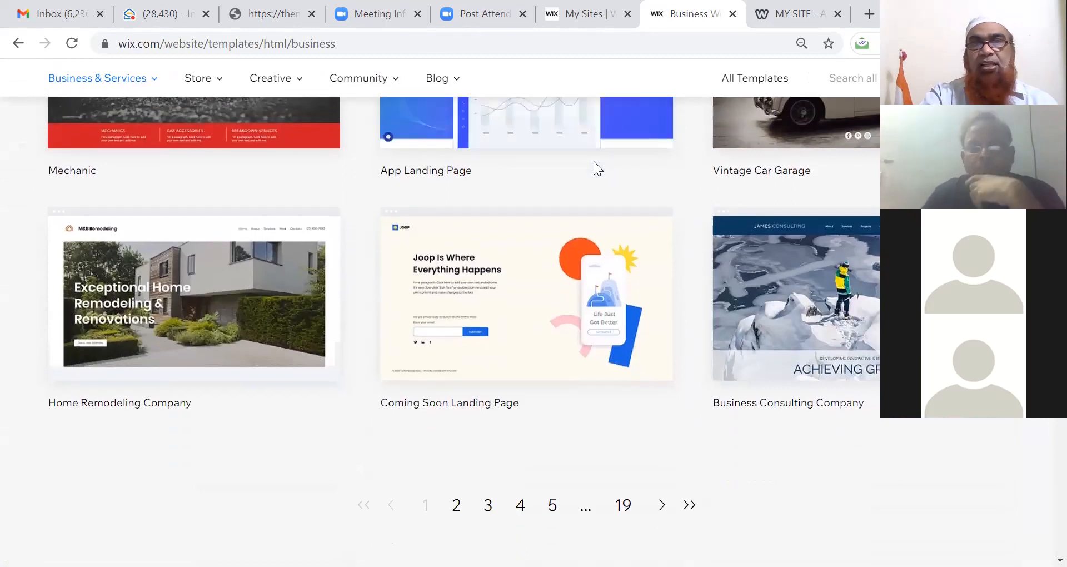
pyautogui.scroll(6, 593, 161)
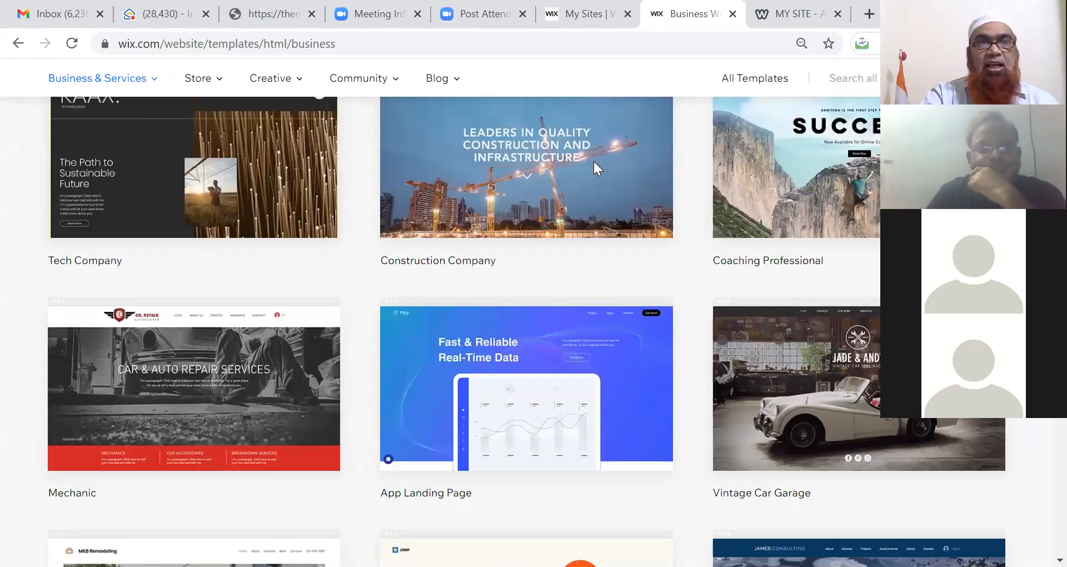
pyautogui.scroll(1, 594, 161)
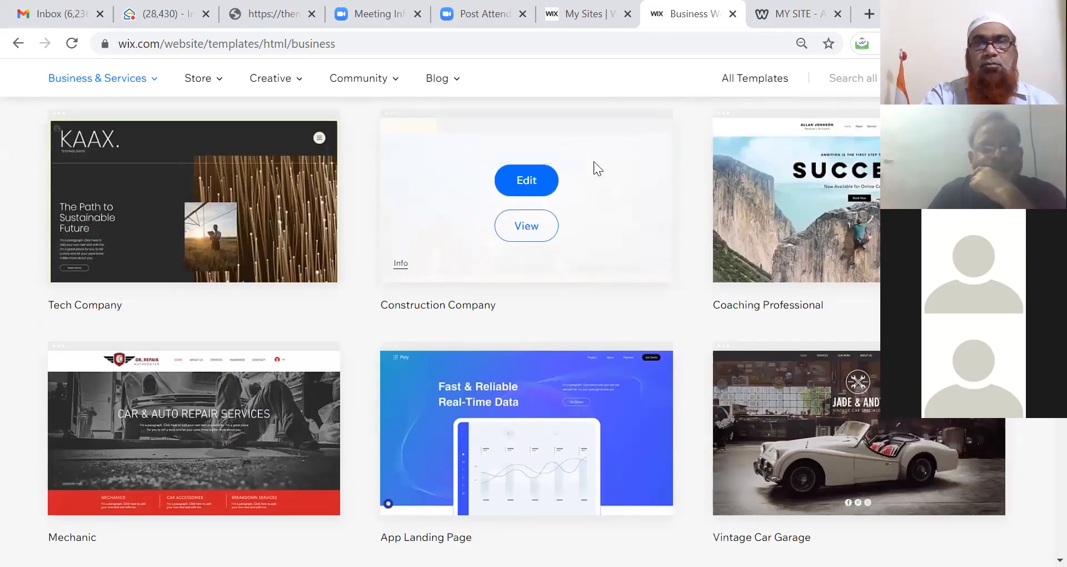
pyautogui.scroll(6, 593, 161)
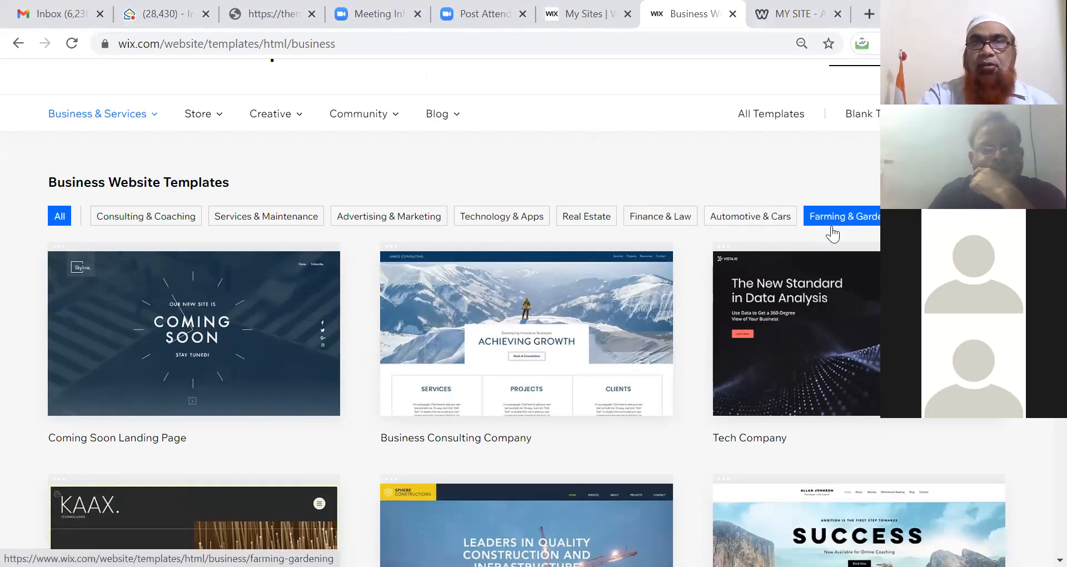
# Step: Filter the gallery to Real Estate templates and scroll to the Interior Designer card
pyautogui.click(577, 220)
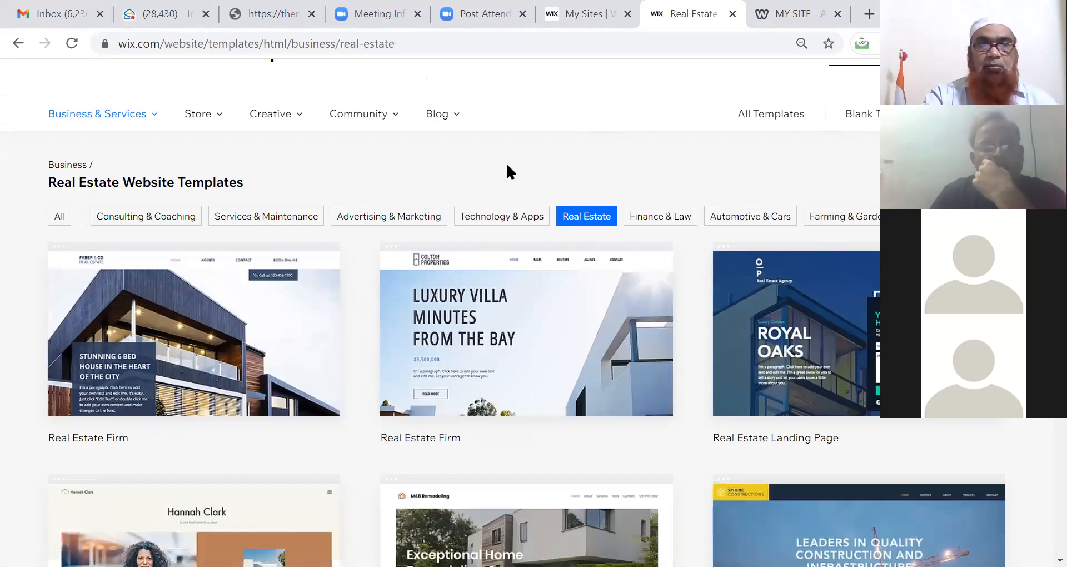
pyautogui.scroll(-3, 507, 167)
pyautogui.scroll(-6, 507, 166)
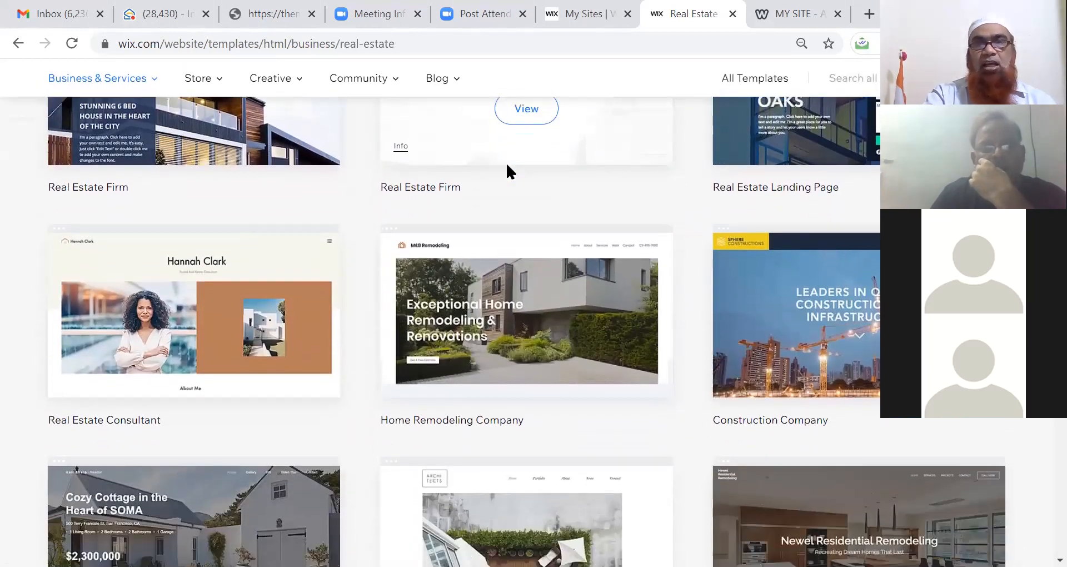
pyautogui.scroll(-6, 508, 165)
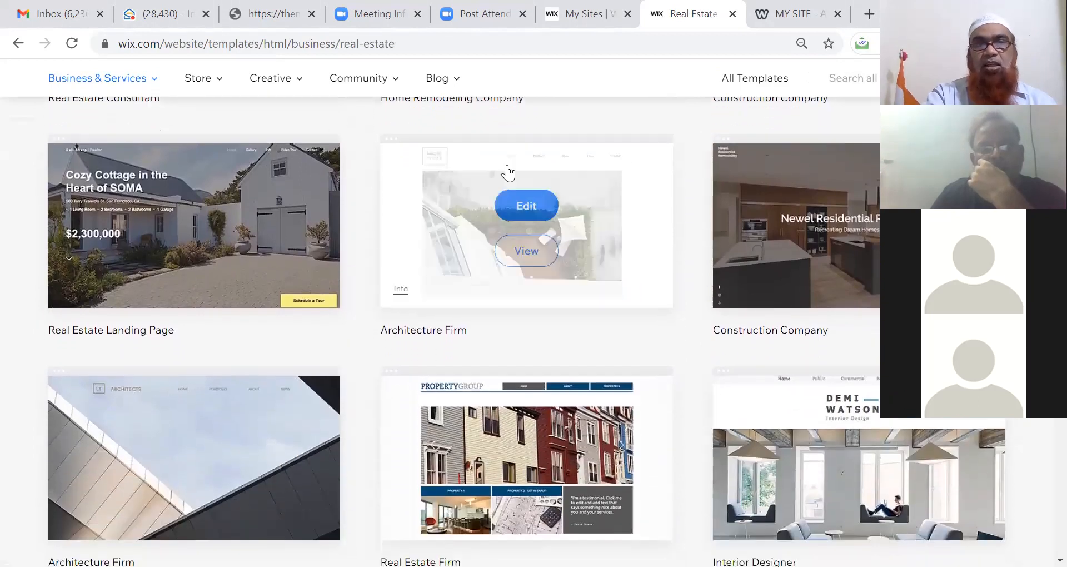
pyautogui.scroll(-2, 508, 173)
pyautogui.scroll(10, 507, 174)
pyautogui.scroll(3, 507, 173)
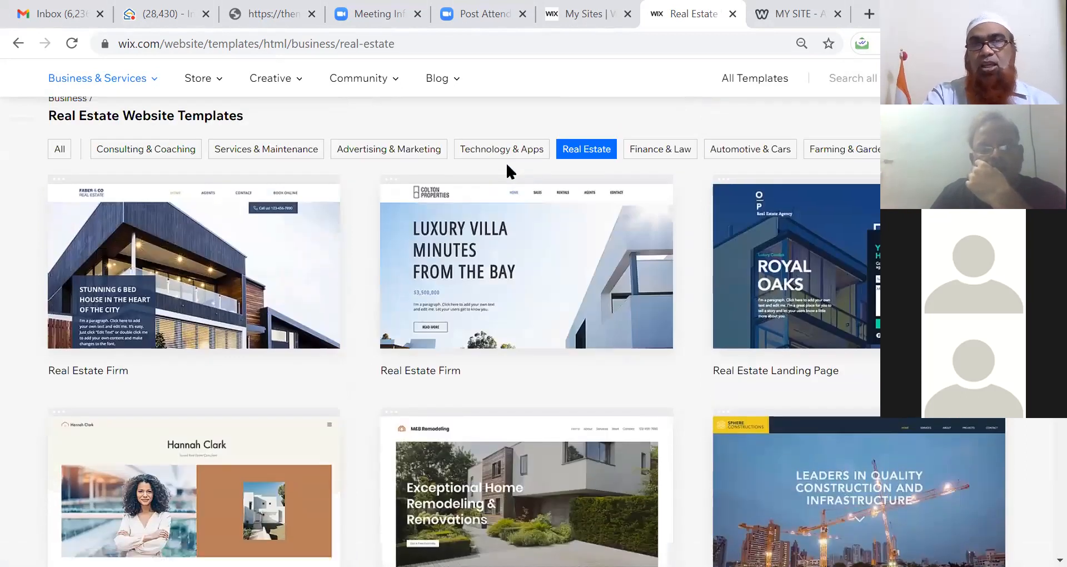
pyautogui.scroll(-3, 507, 165)
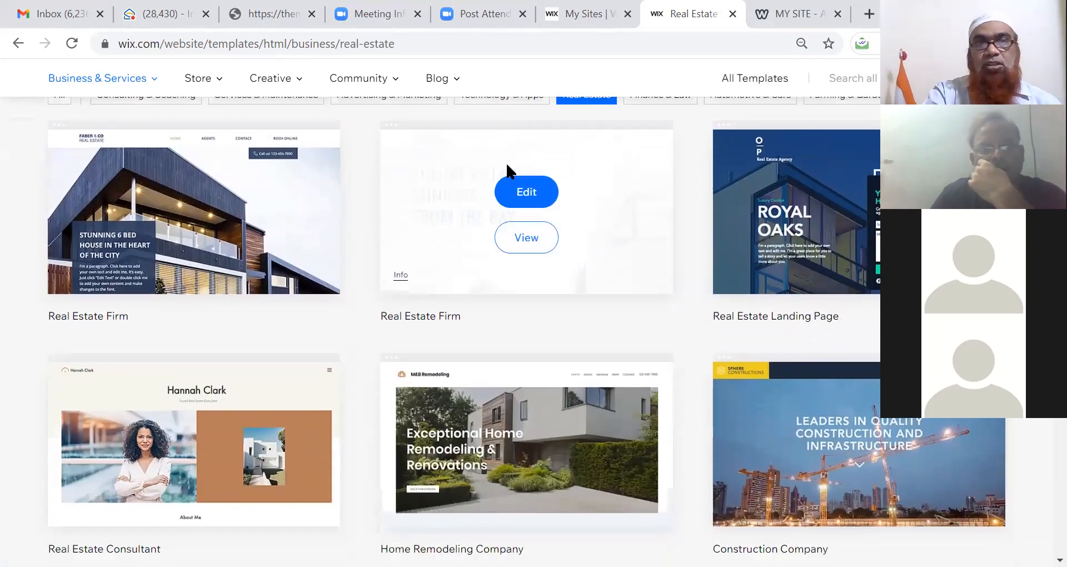
pyautogui.scroll(-10, 507, 165)
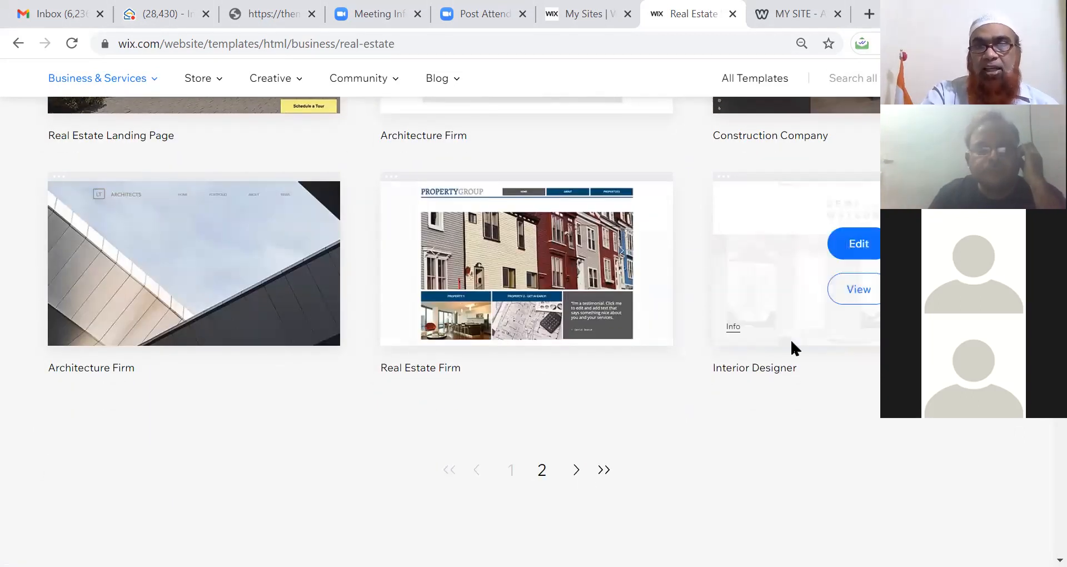
# Step: Open the Interior Designer template in the Wix Editor
pyautogui.click(846, 250)
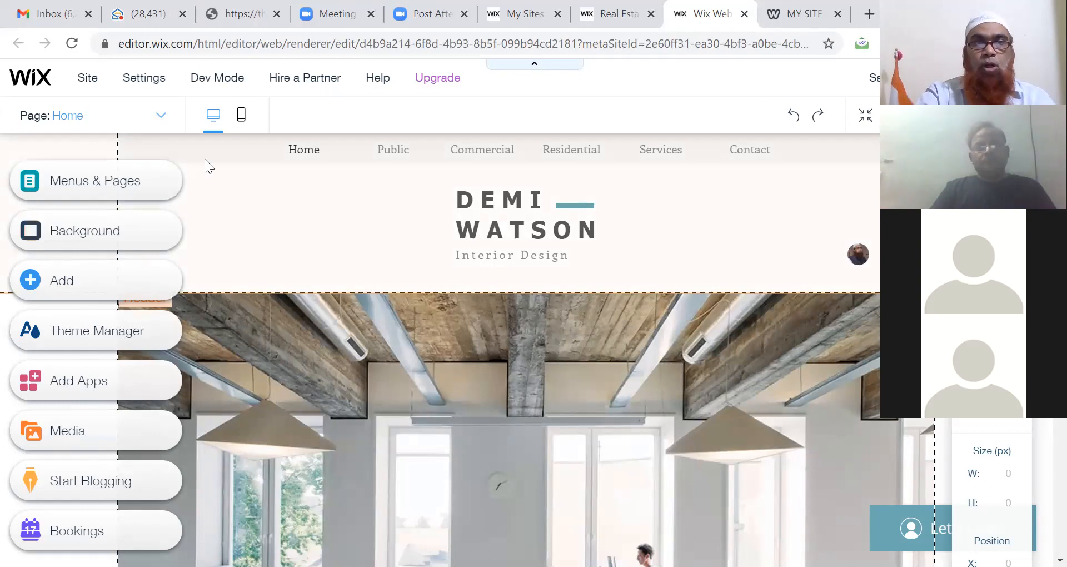
# Step: In Menus & Pages, move Public after Commercial, then nest Commercial, Public and Residential under Services
pyautogui.click(82, 187)
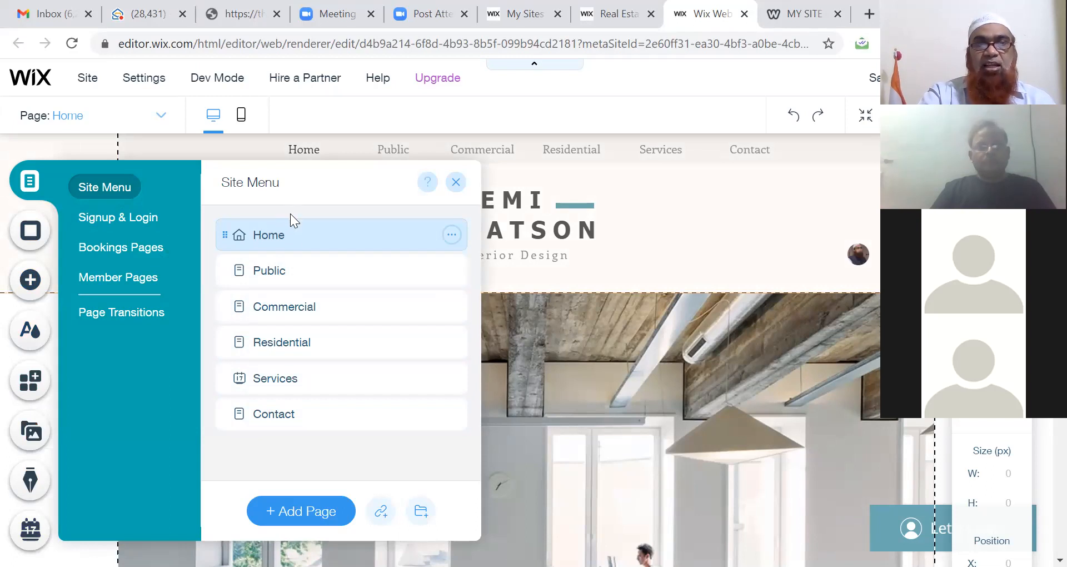
pyautogui.moveTo(276, 269); pyautogui.dragTo(280, 307)
pyautogui.click(279, 306)
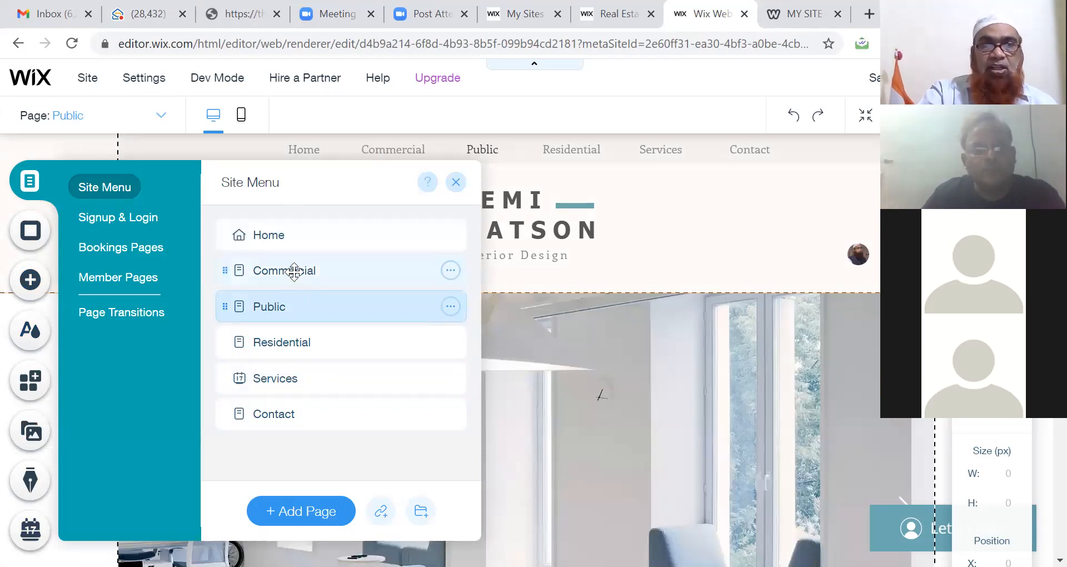
pyautogui.moveTo(294, 270); pyautogui.dragTo(350, 381)
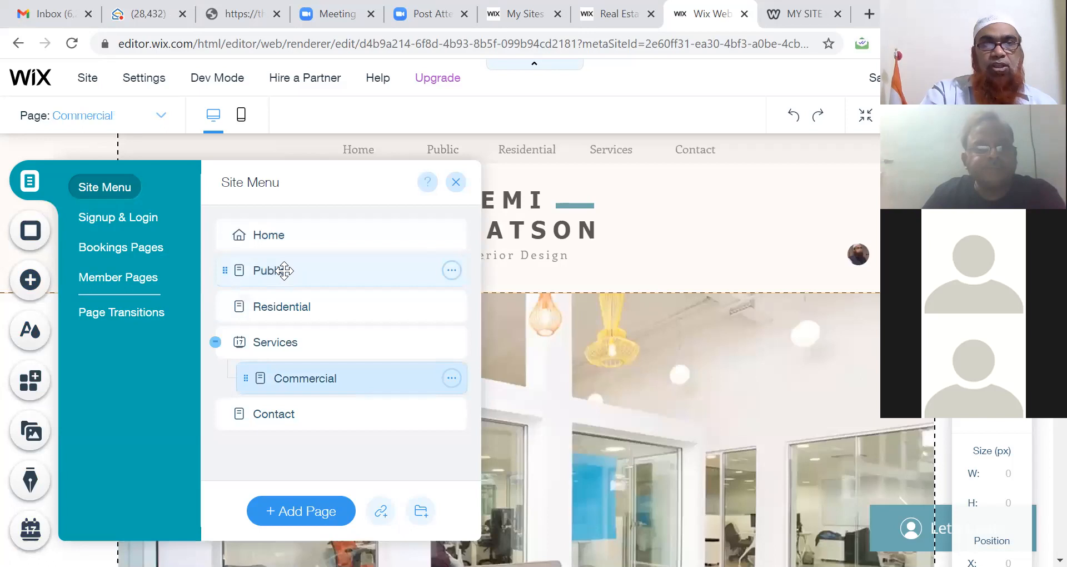
pyautogui.moveTo(284, 271); pyautogui.dragTo(360, 395)
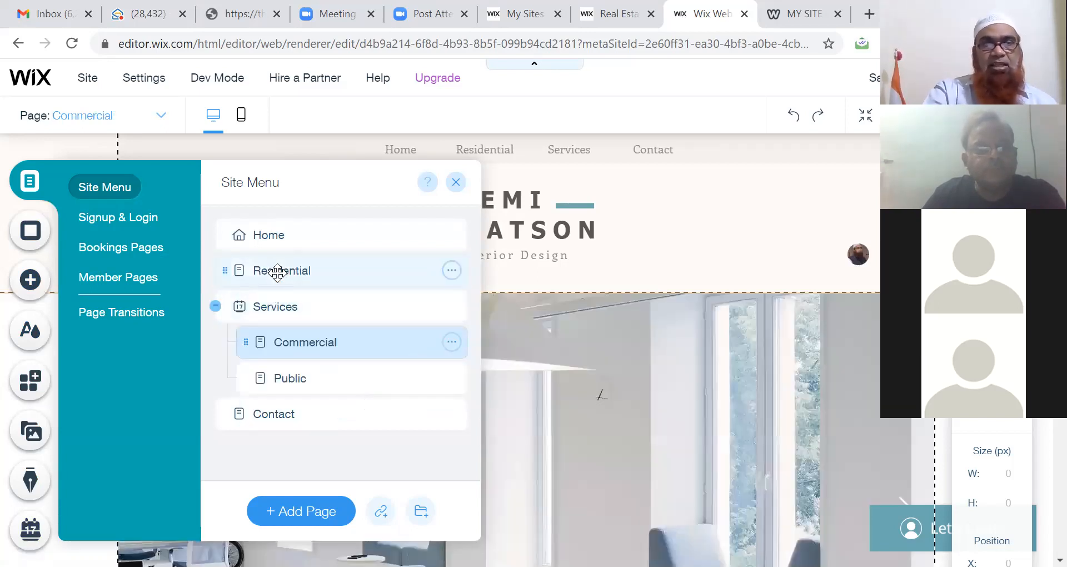
pyautogui.moveTo(277, 272); pyautogui.dragTo(299, 361)
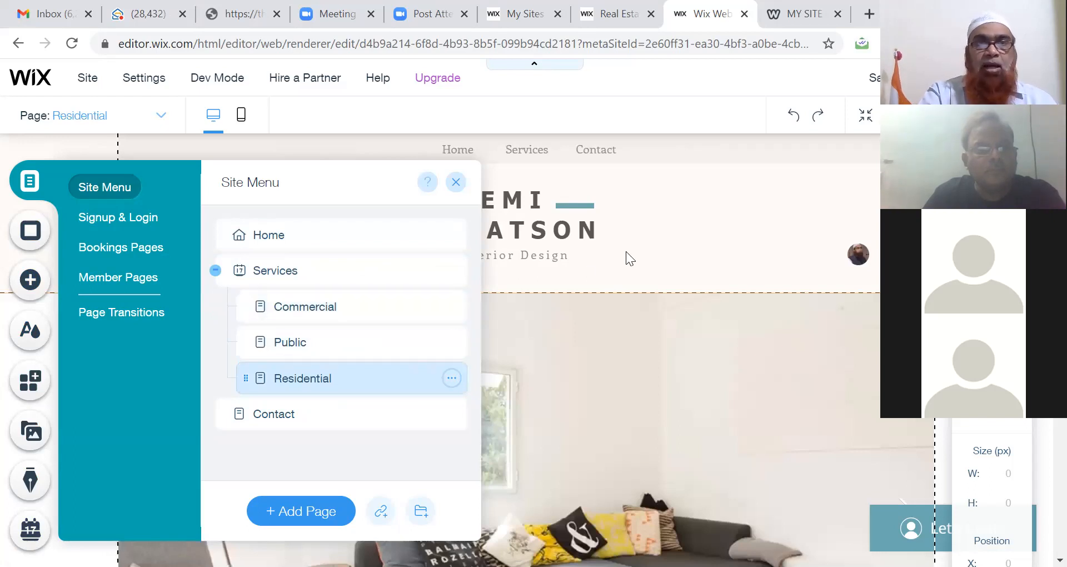
pyautogui.click(671, 205)
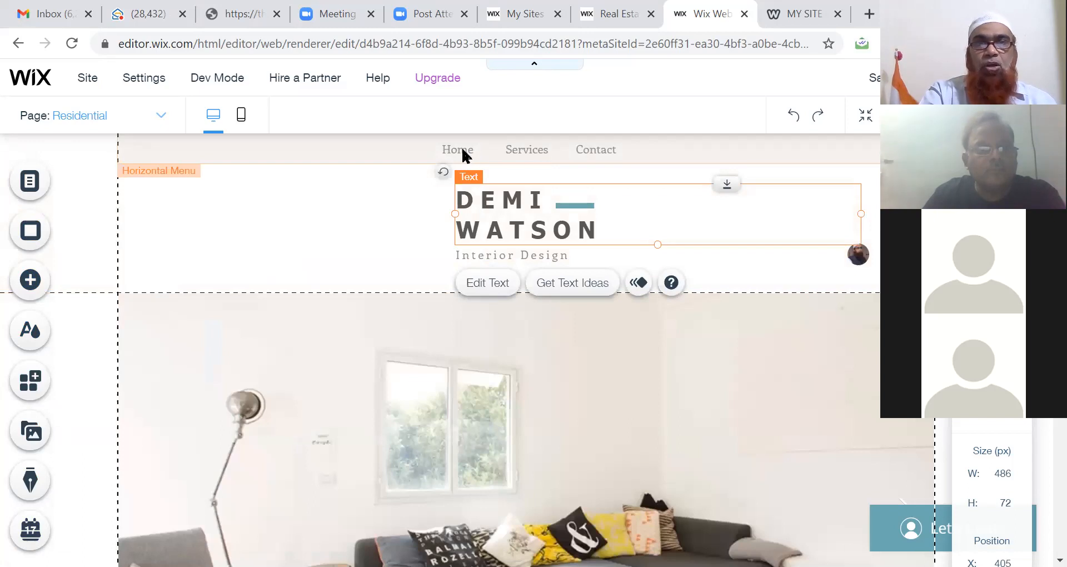
pyautogui.click(529, 150)
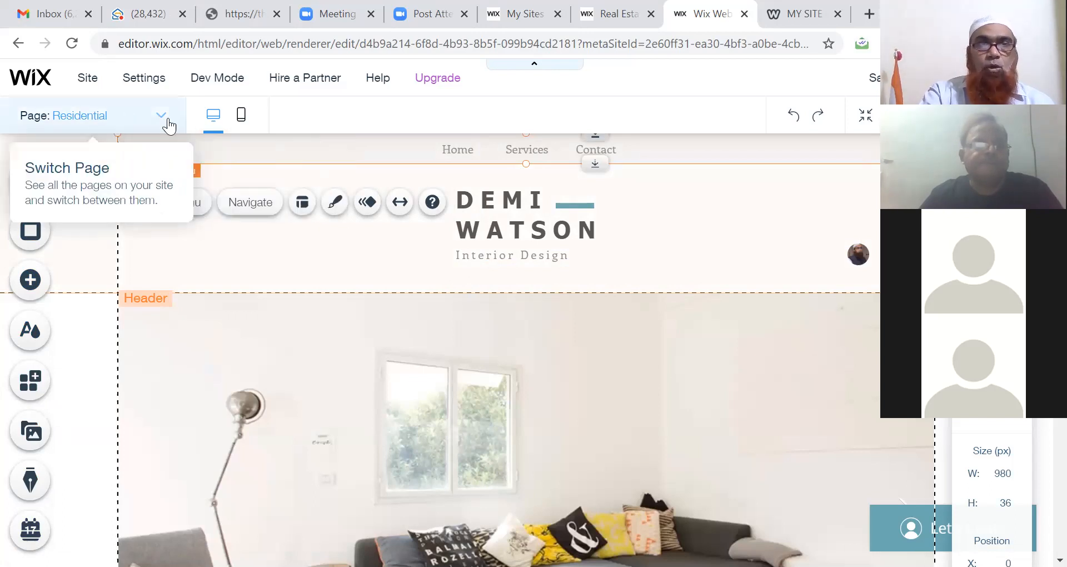
pyautogui.click(245, 118)
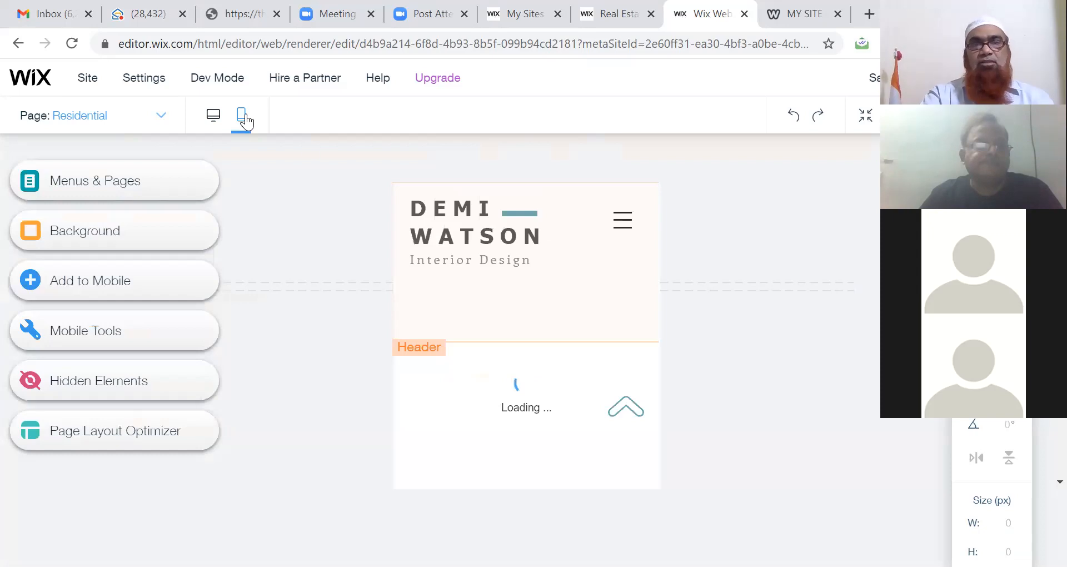
pyautogui.click(625, 224)
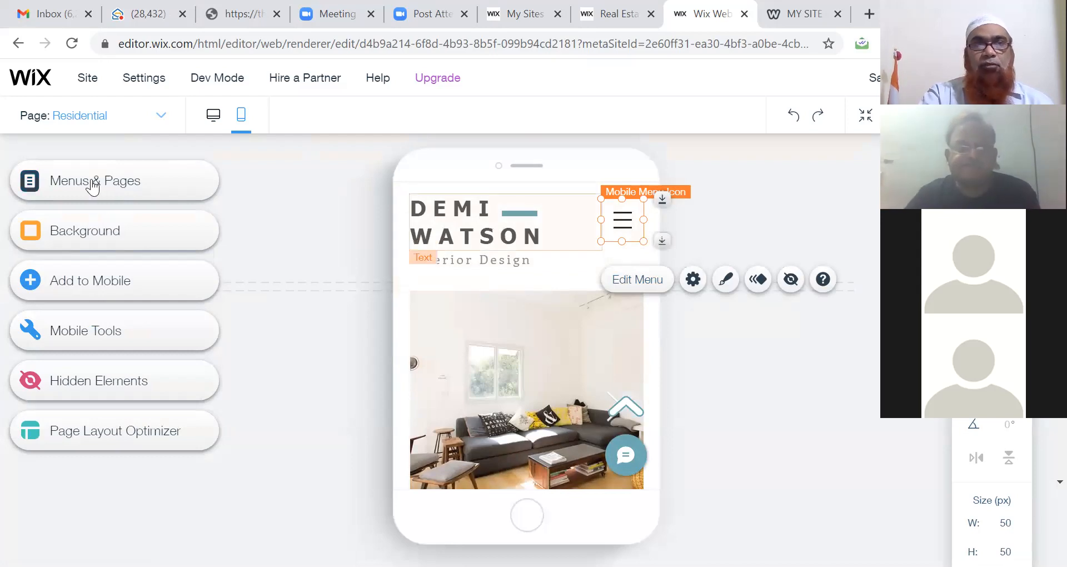
pyautogui.click(213, 122)
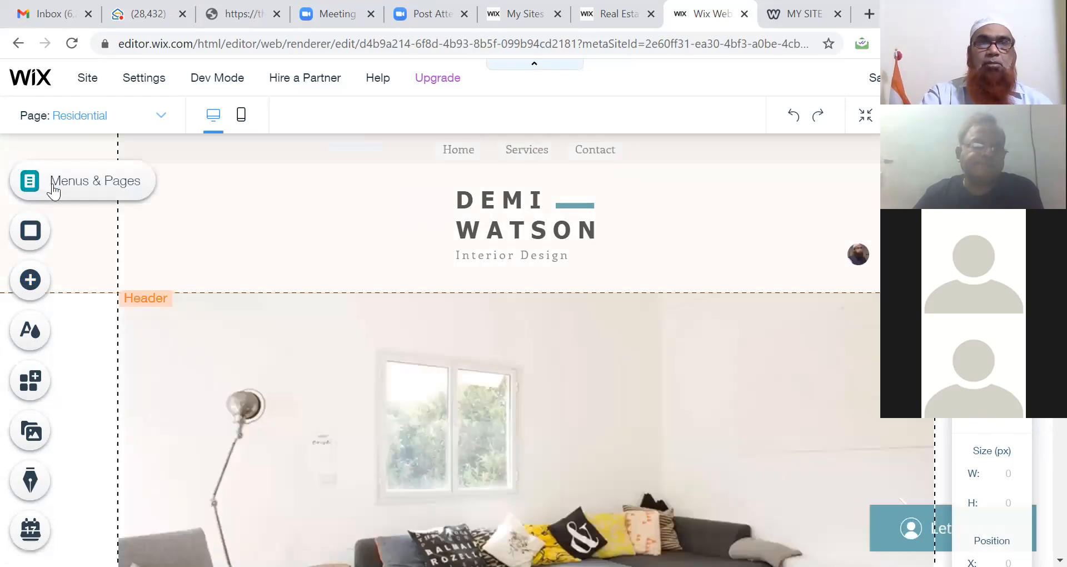
pyautogui.click(53, 189)
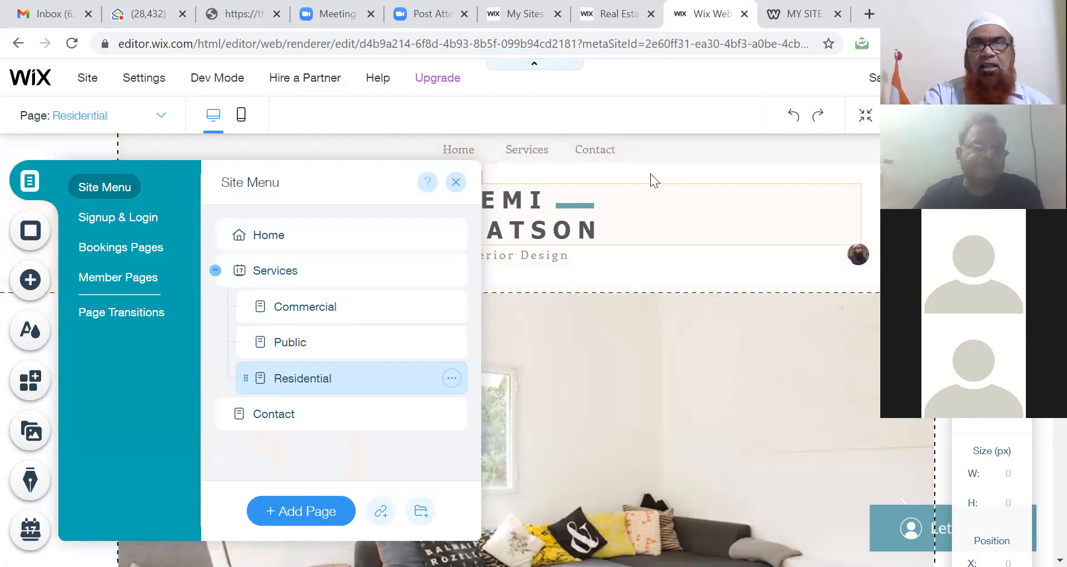
pyautogui.click(625, 175)
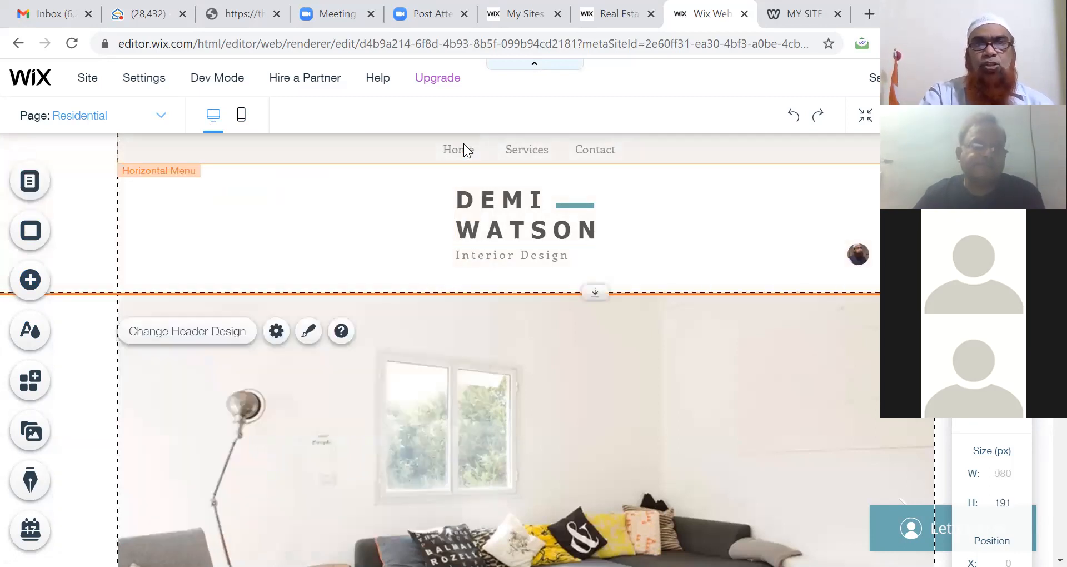
pyautogui.click(481, 208)
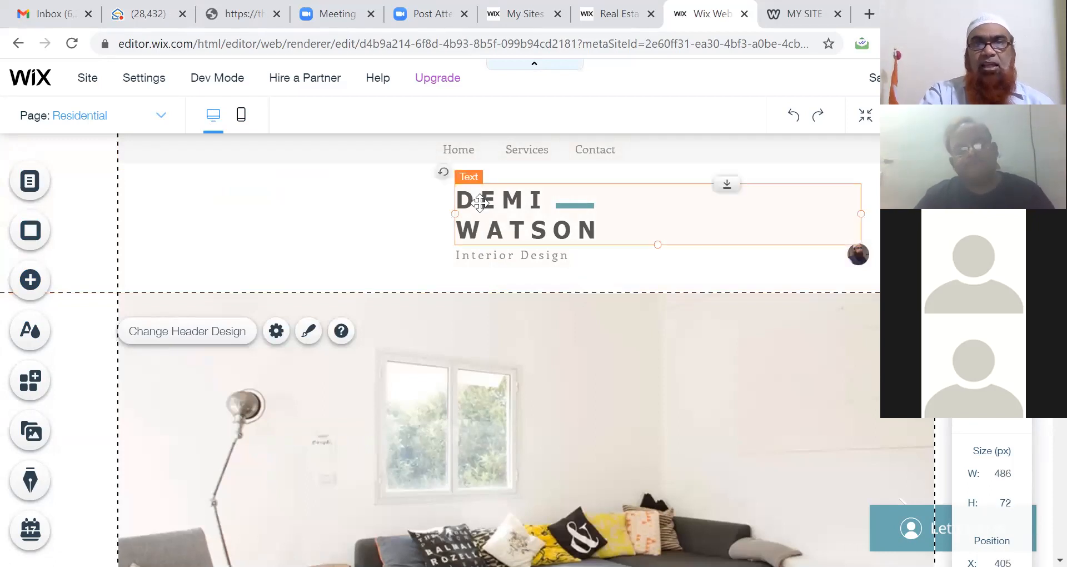
# Step: Retype the DEMI WATSON heading as 'Interior Designers in Hyderabad'
pyautogui.doubleClick(482, 203)
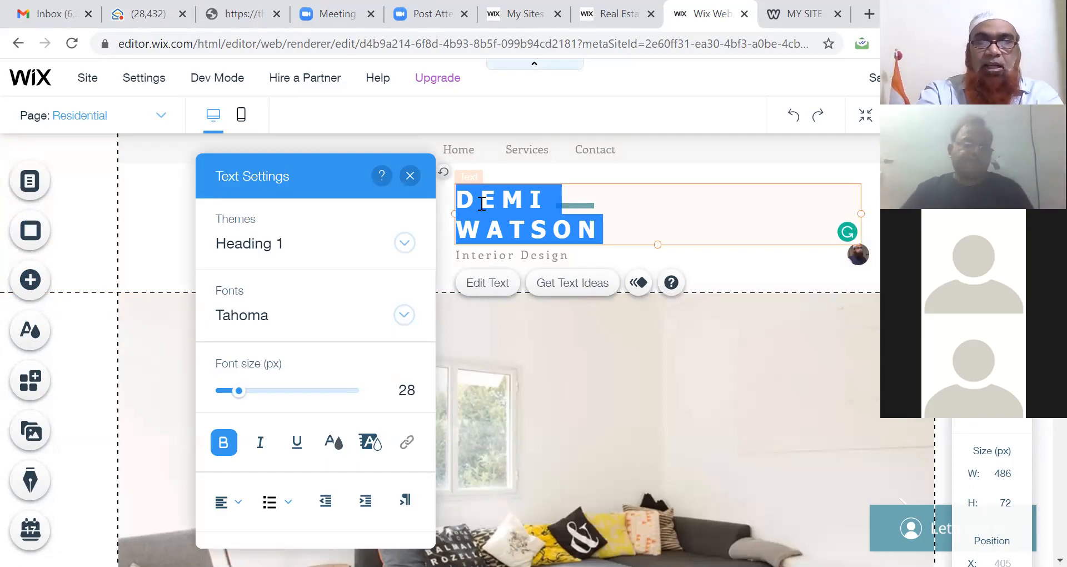
pyautogui.write('Int')
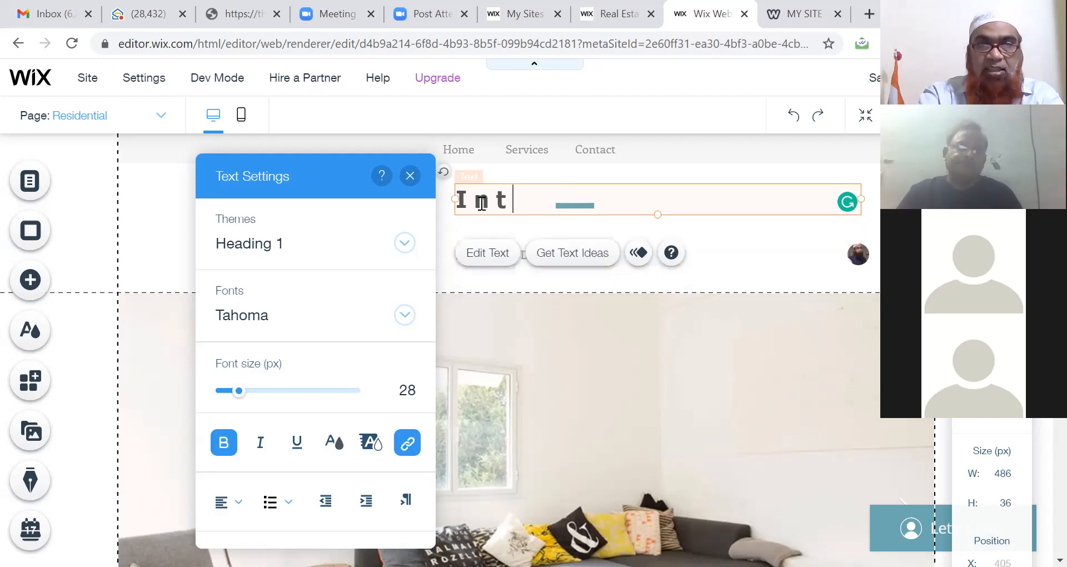
pyautogui.write('erior Designers ')
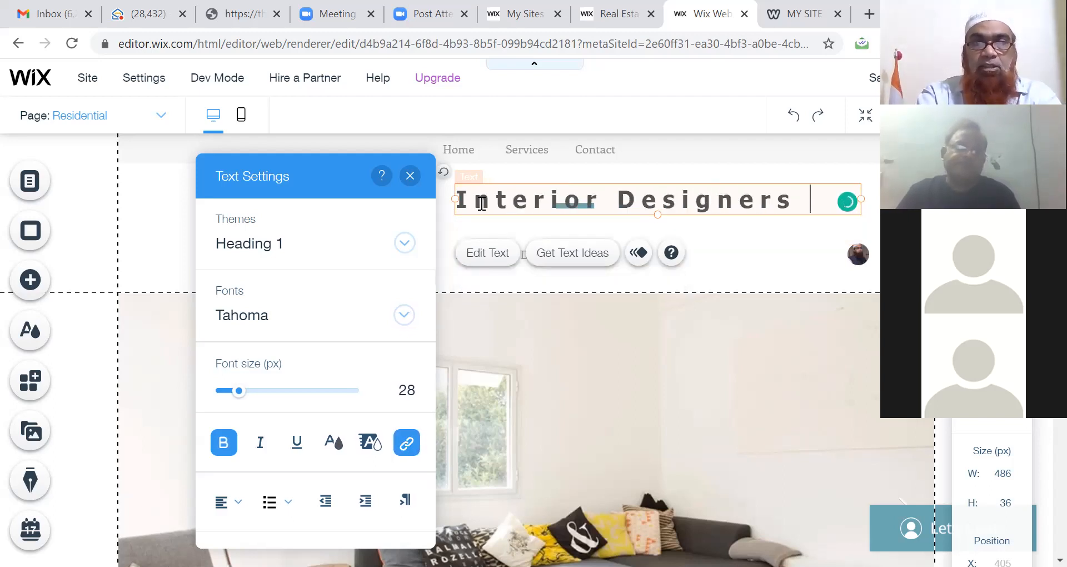
pyautogui.write('in Hydea')
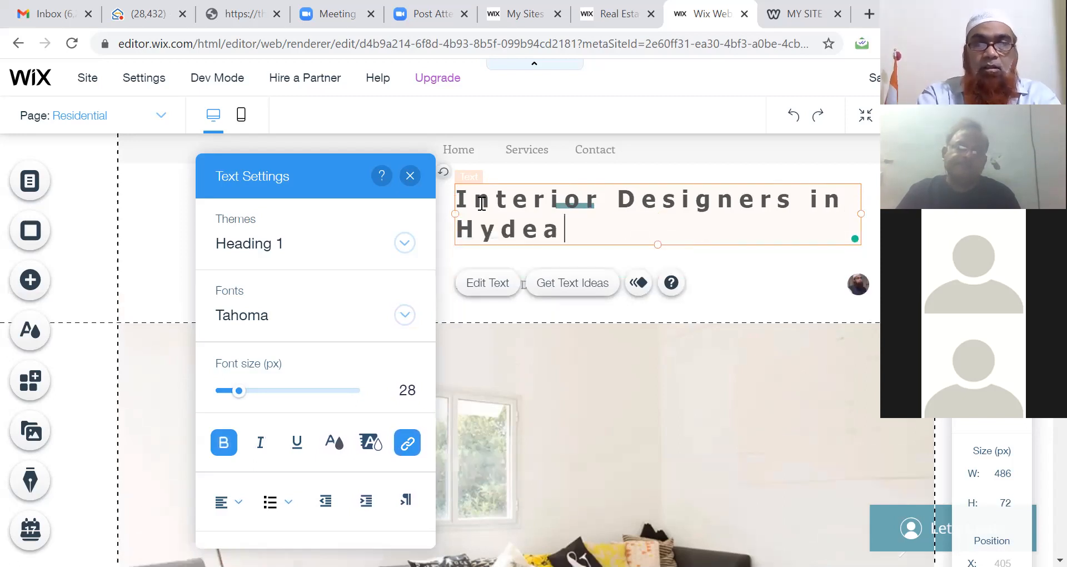
pyautogui.press('BackSpace')
pyautogui.write('r')
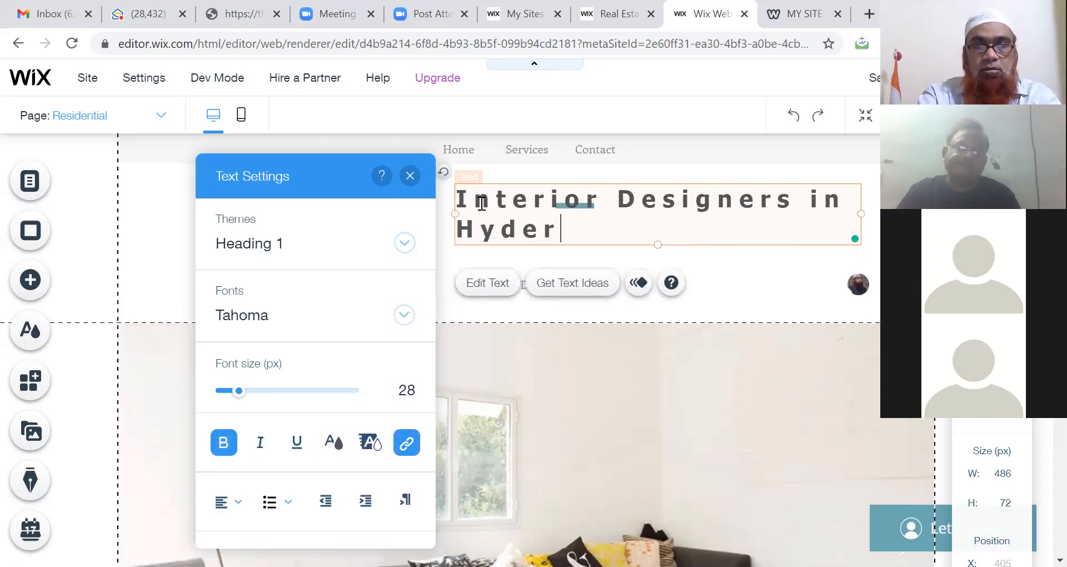
pyautogui.write('abad')
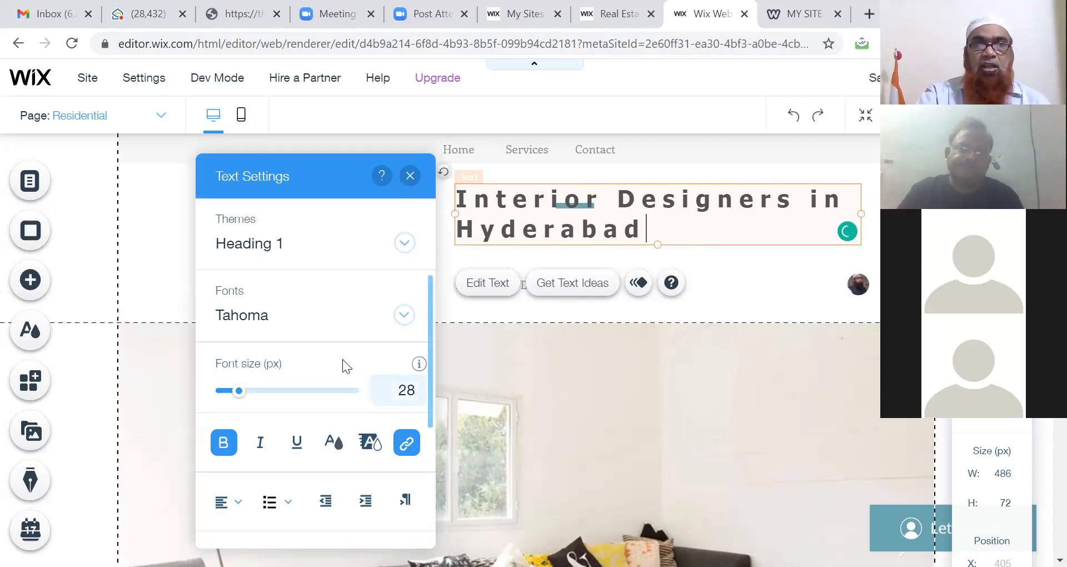
# Step: Set the new heading to Verdana at 16 px font size
pyautogui.tripleClick(588, 233)
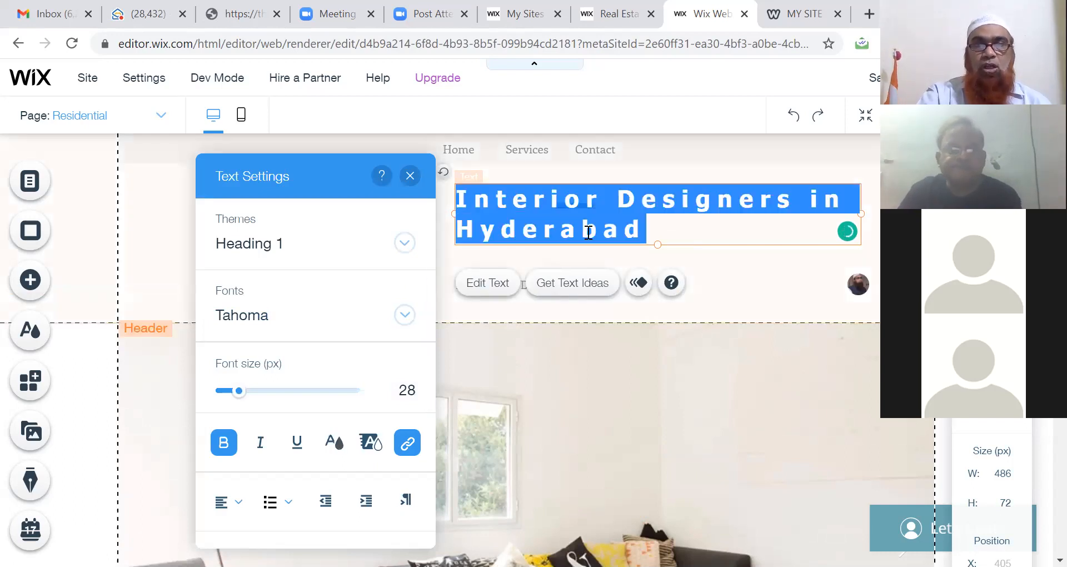
pyautogui.click(404, 315)
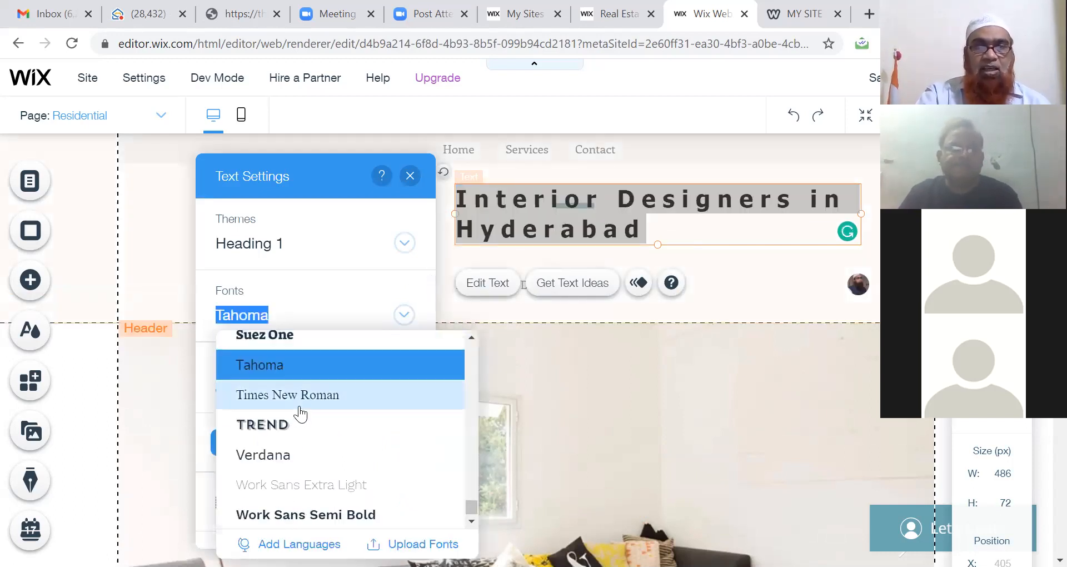
pyautogui.click(273, 454)
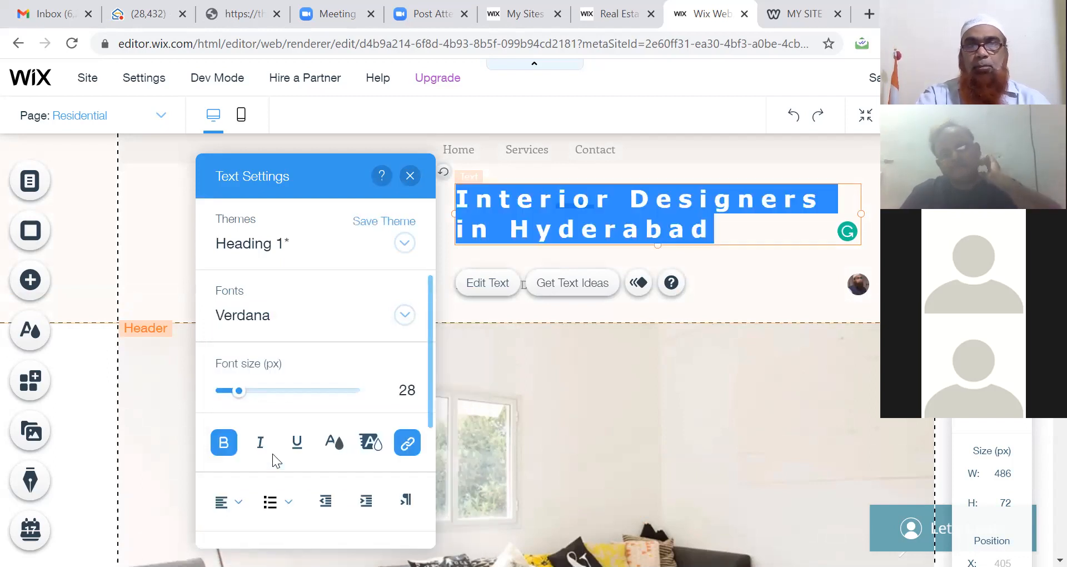
pyautogui.moveTo(239, 393); pyautogui.dragTo(231, 393)
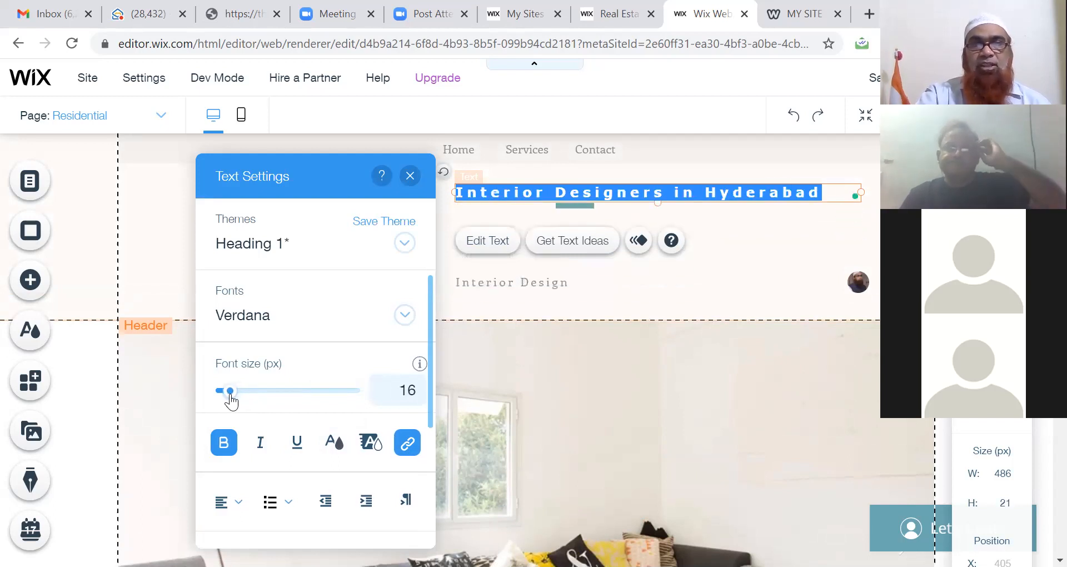
pyautogui.click(155, 255)
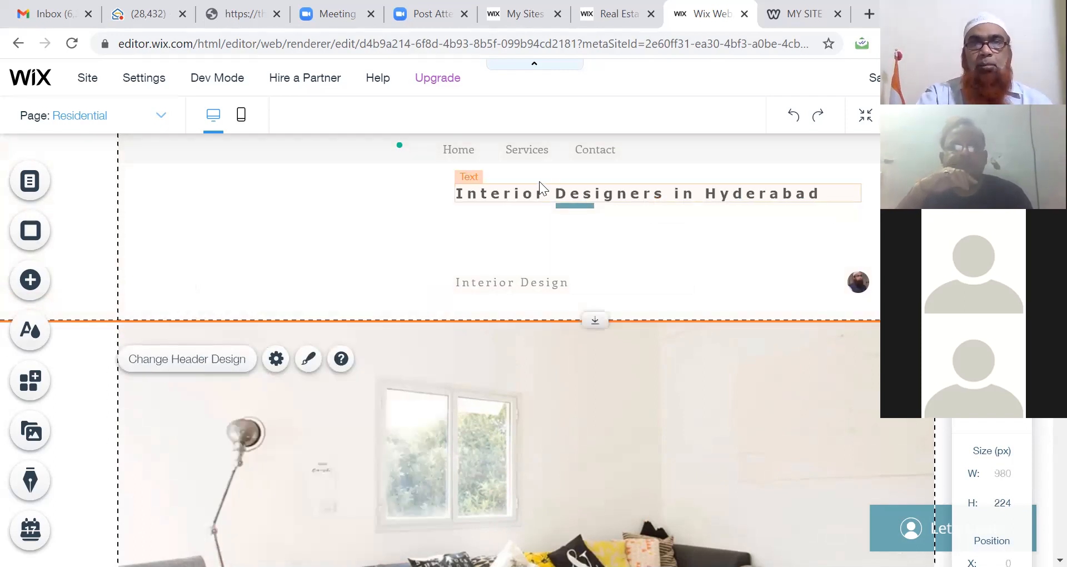
# Step: Replace the 'Interior Design' tagline text with 'Best Interior Designer for All your Needs'
pyautogui.click(491, 284)
pyautogui.doubleClick(495, 283)
pyautogui.click(500, 284)
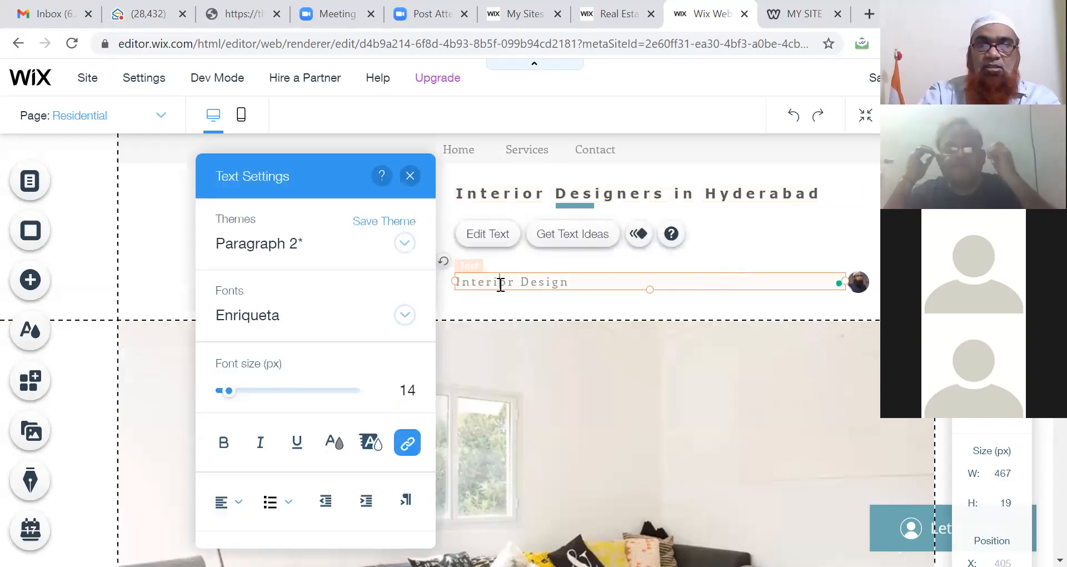
pyautogui.hotkey('ctrl', 'a')
pyautogui.write('Best Interior Designe')
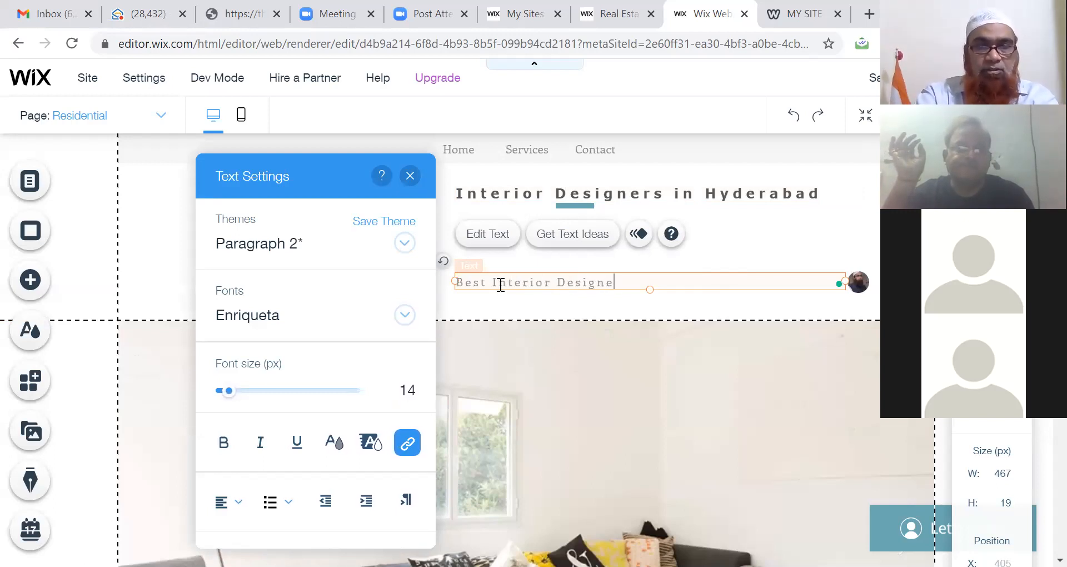
pyautogui.write('r for All your')
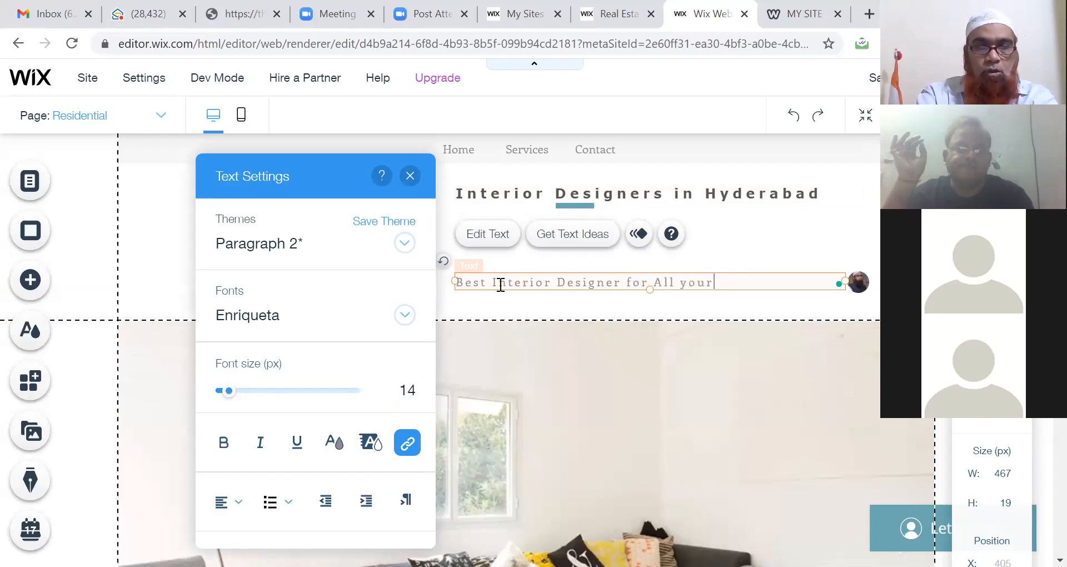
pyautogui.write(' Needs')
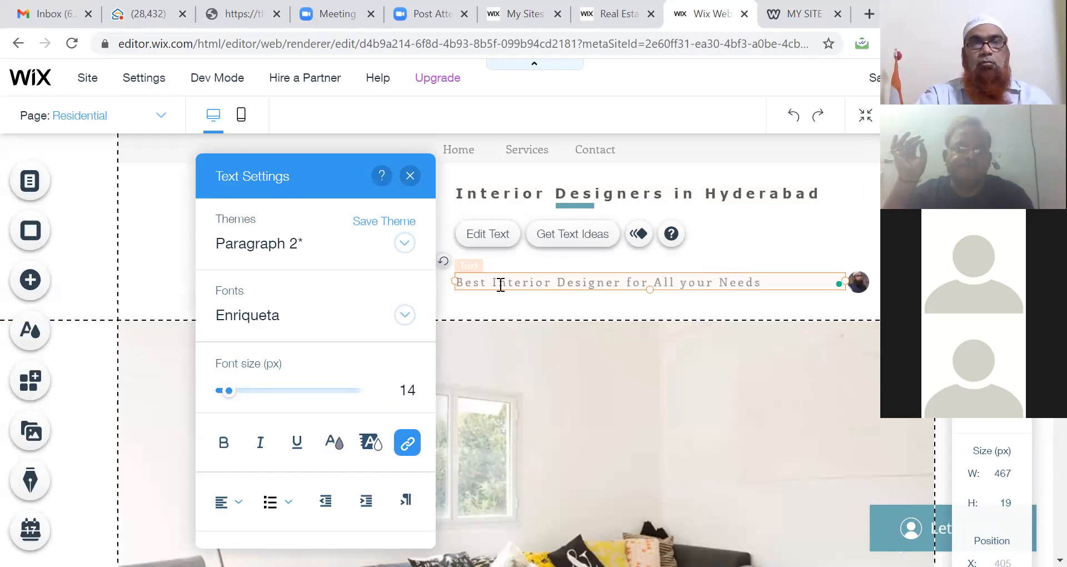
pyautogui.click(521, 309)
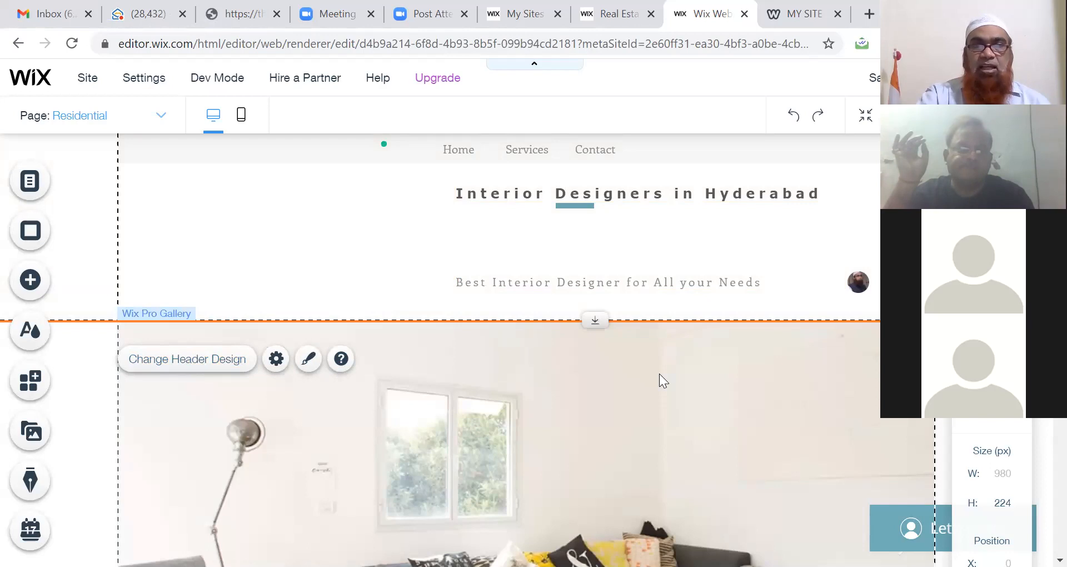
pyautogui.click(180, 369)
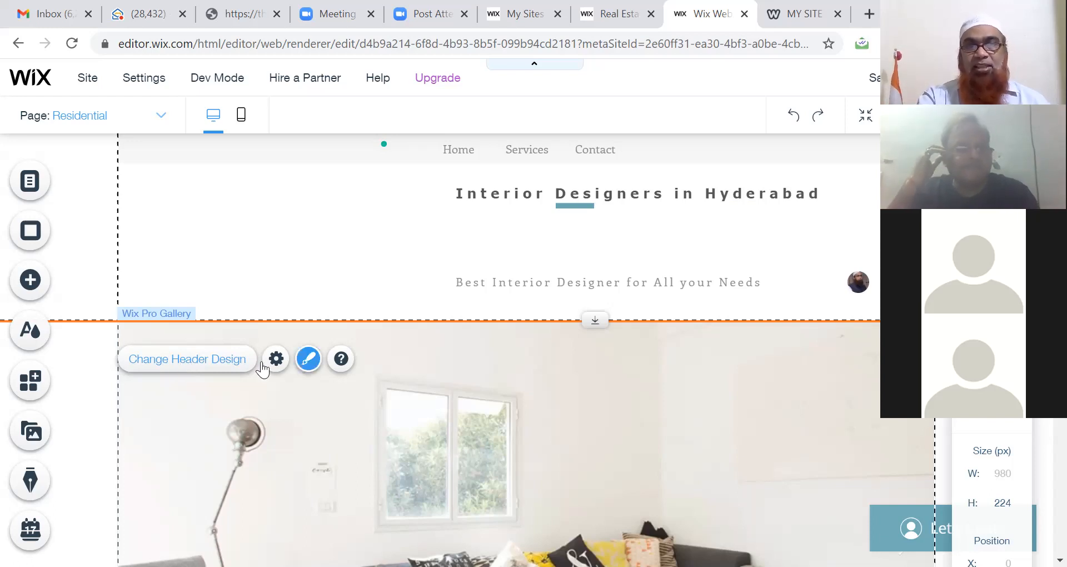
pyautogui.click(308, 360)
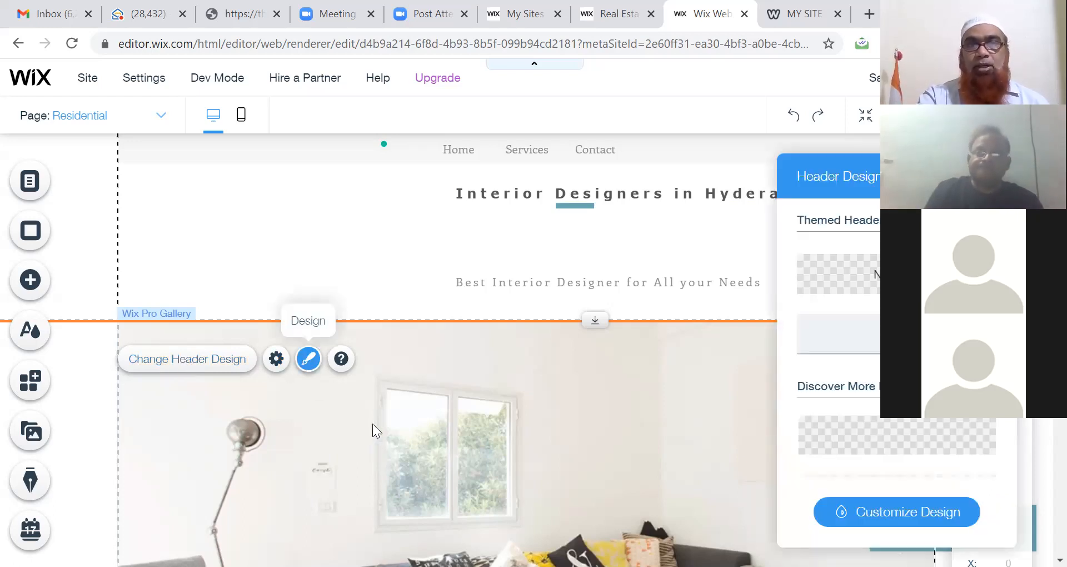
pyautogui.click(293, 429)
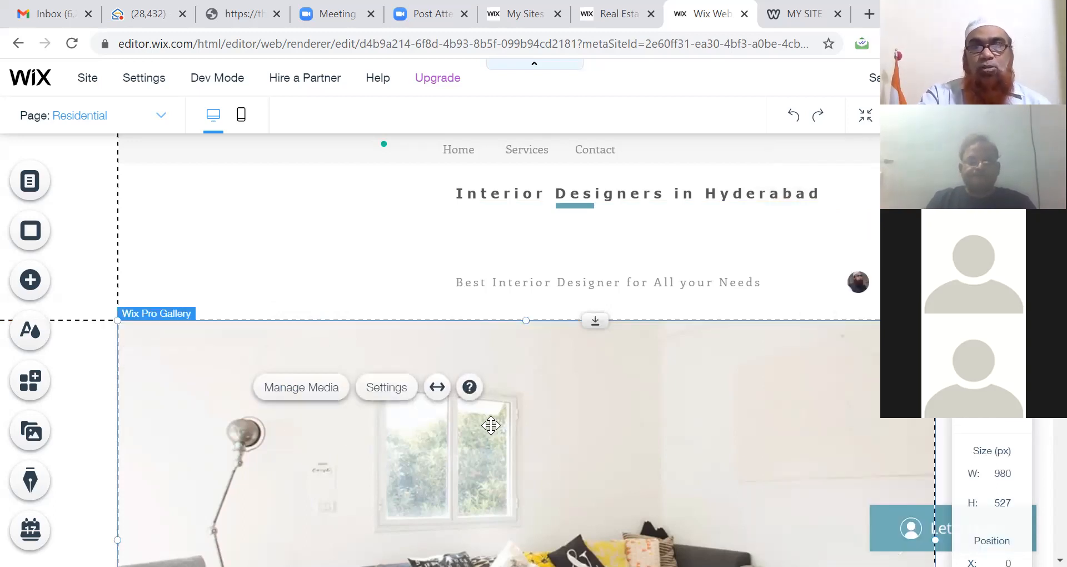
pyautogui.click(428, 448)
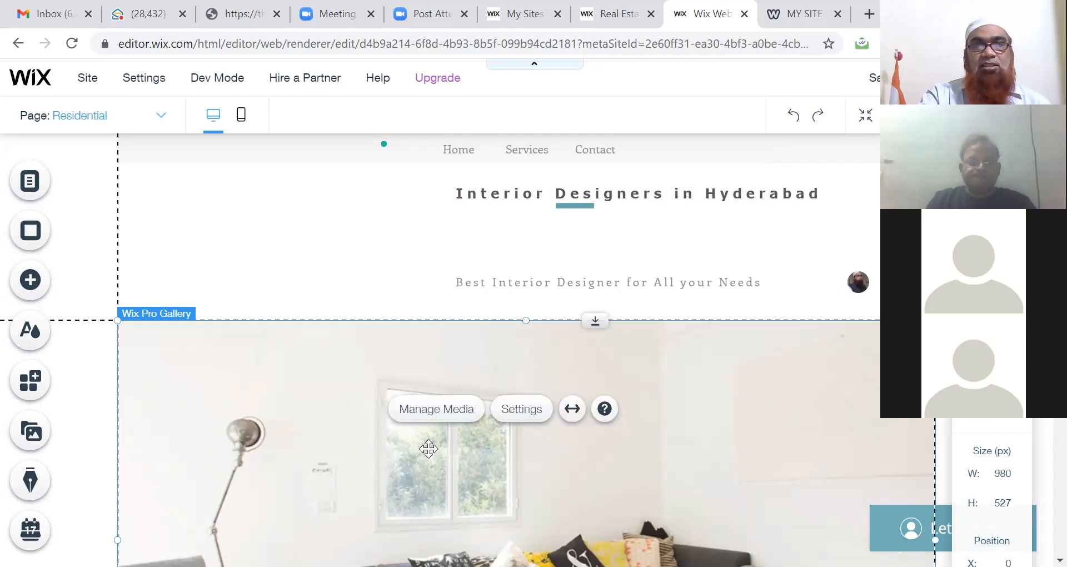
pyautogui.click(521, 409)
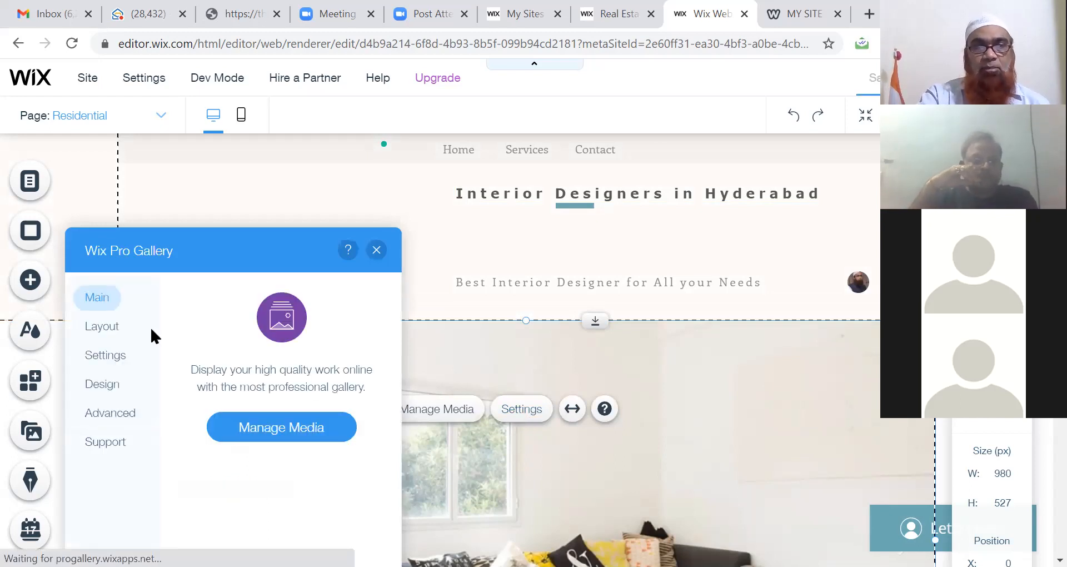
pyautogui.click(377, 251)
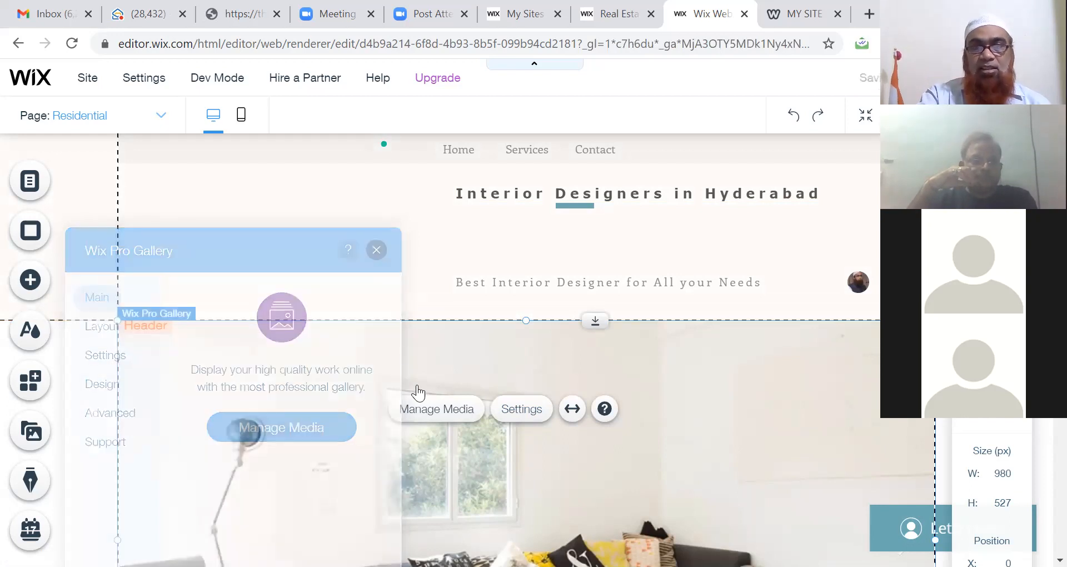
pyautogui.rightClick(420, 453)
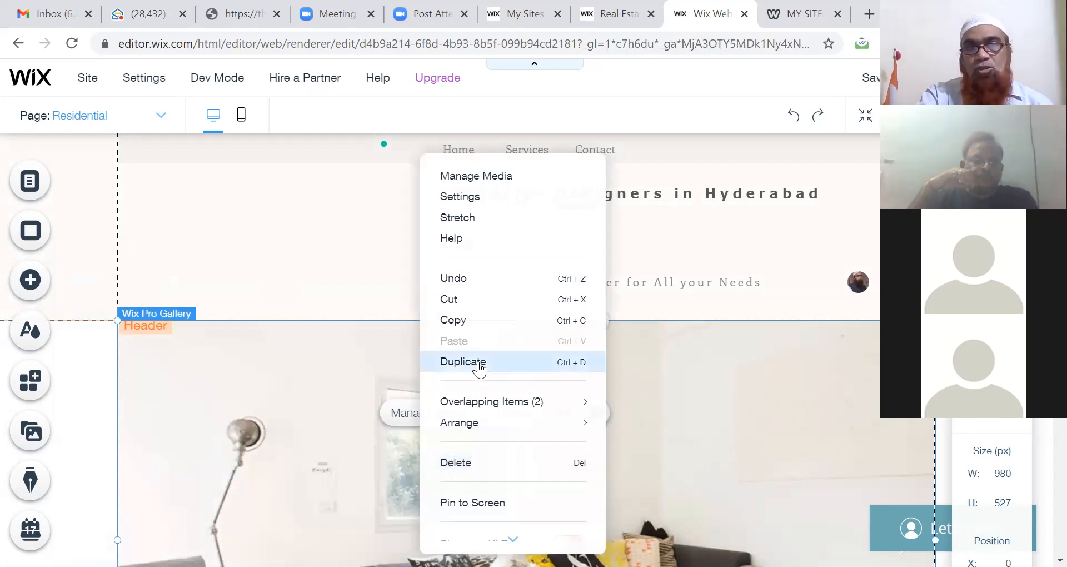
pyautogui.click(307, 401)
pyautogui.click(432, 431)
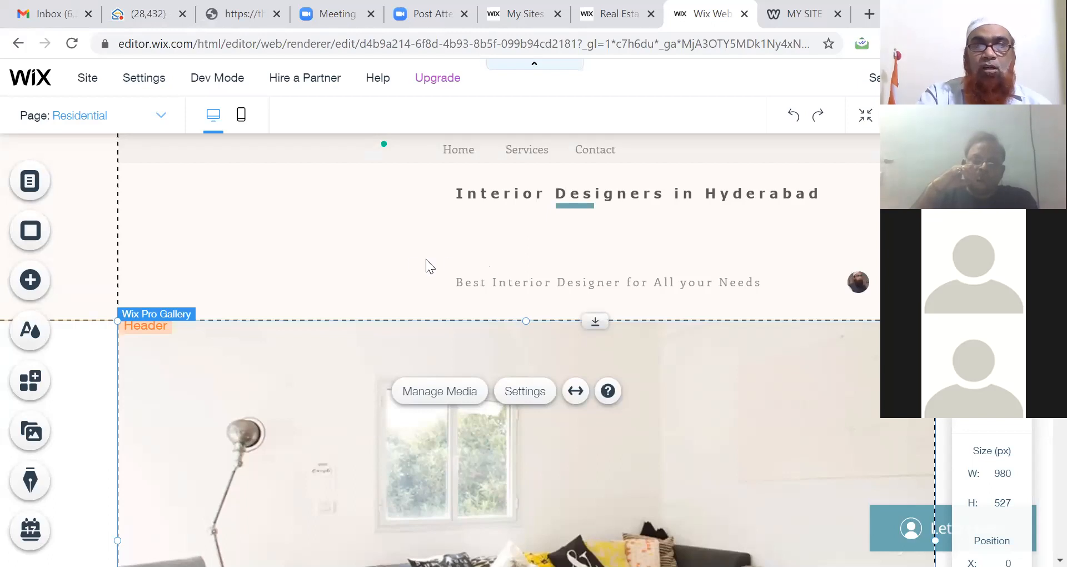
pyautogui.click(406, 257)
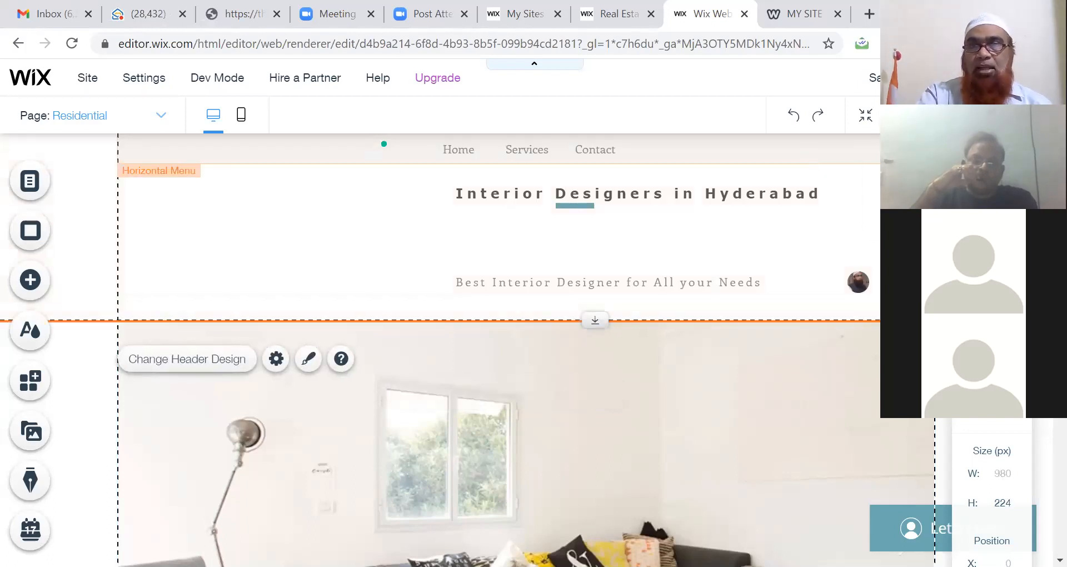
pyautogui.scroll(-7, 500, 350)
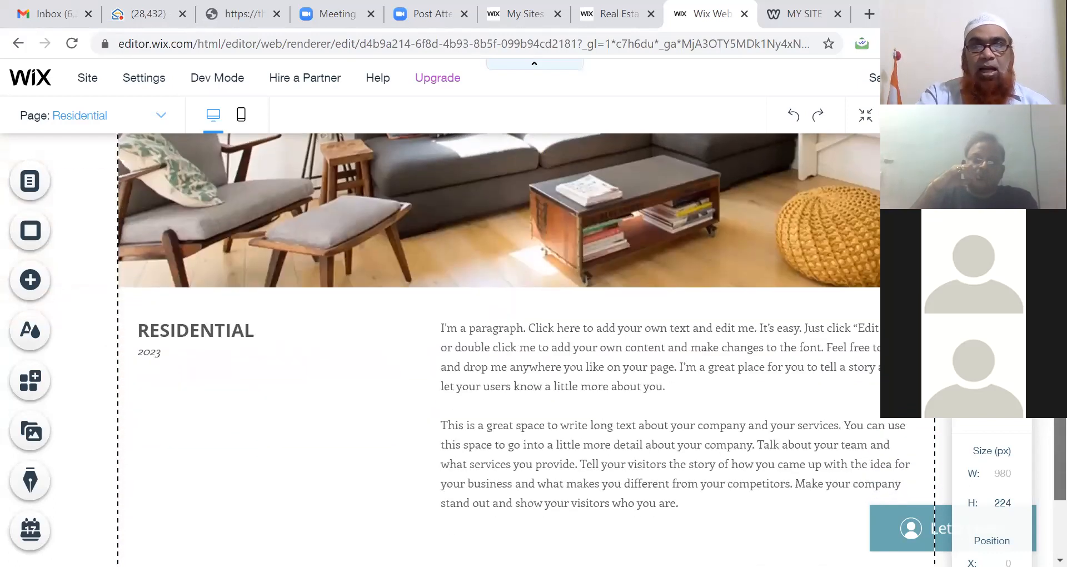
pyautogui.scroll(-3, 1040, 437)
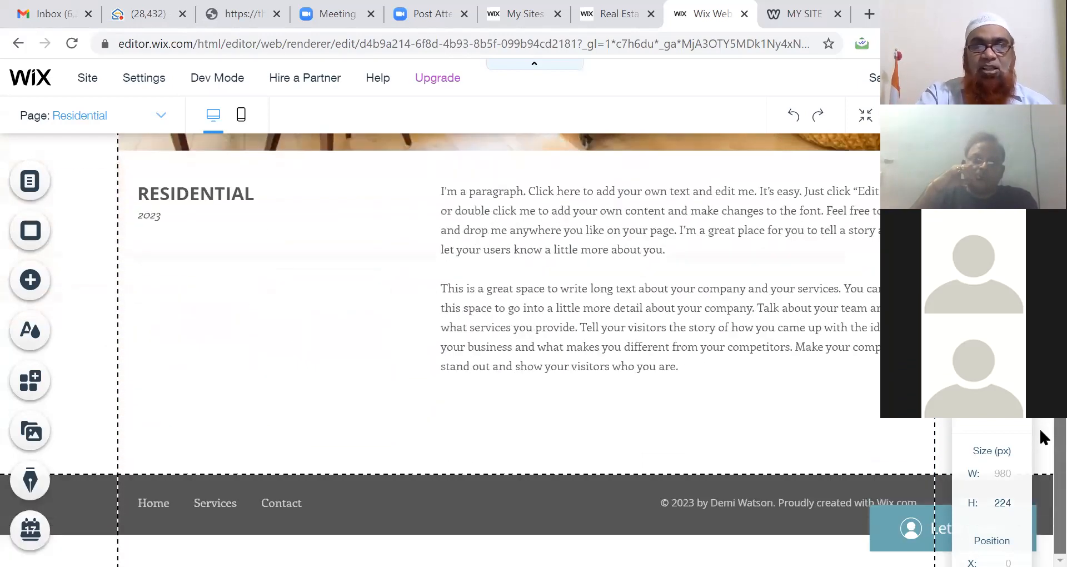
pyautogui.scroll(2, 476, 350)
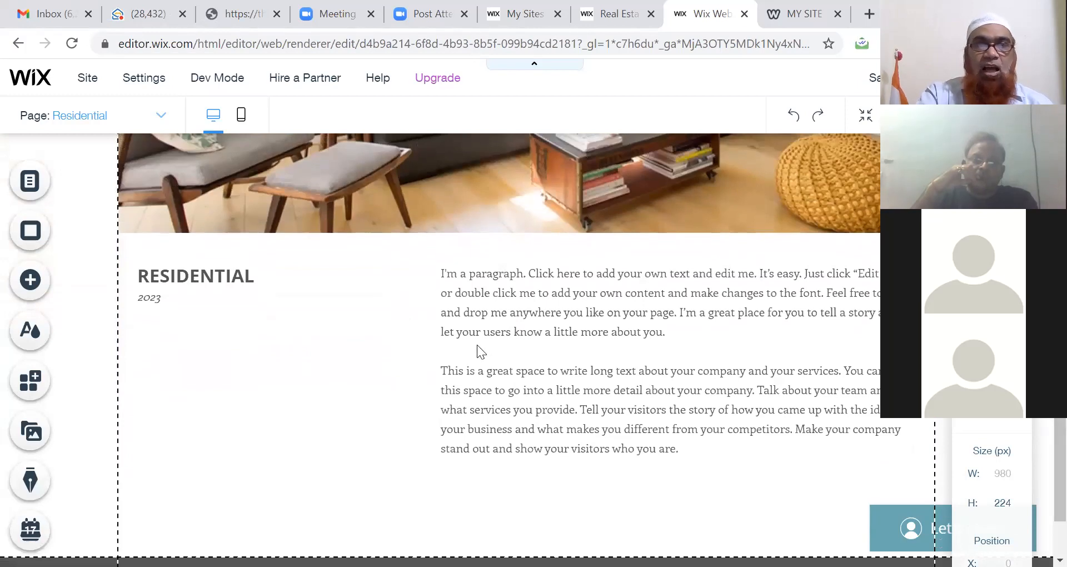
# Step: Overwrite the 'New Heading' placeholder text with the brand-name style title
pyautogui.doubleClick(205, 274)
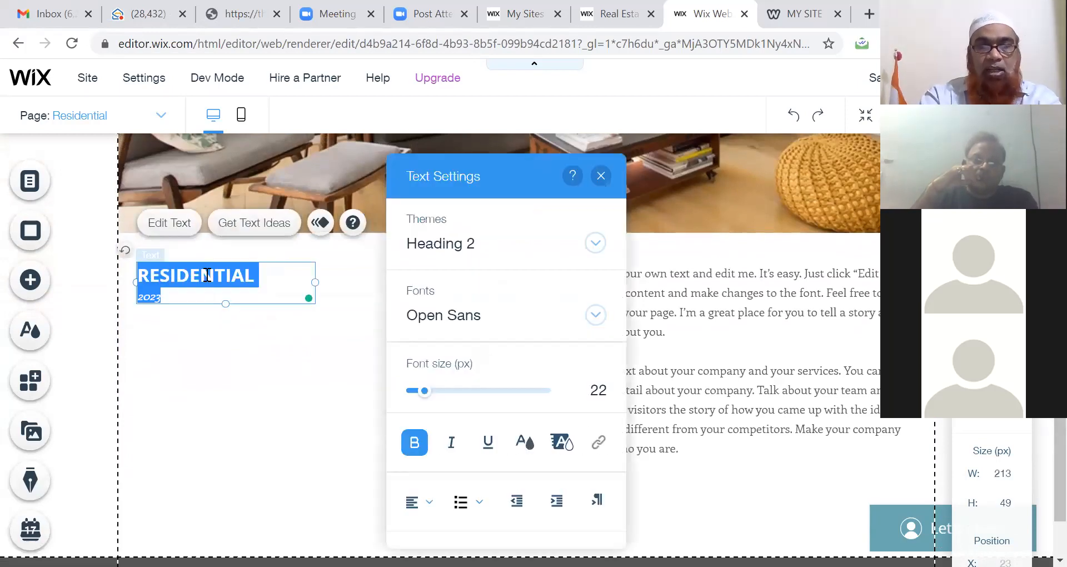
pyautogui.write('New Heading')
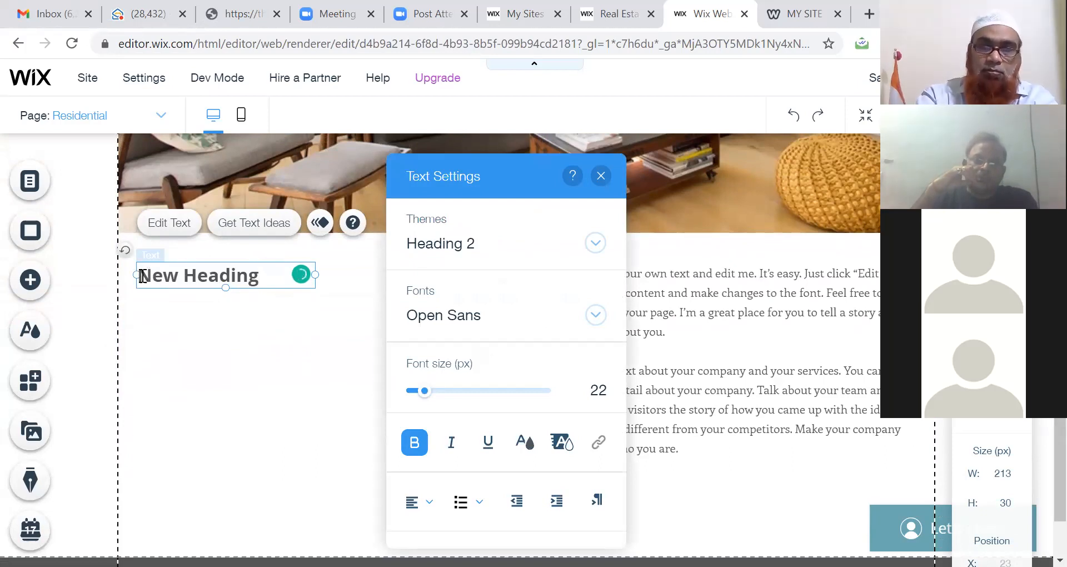
pyautogui.hotkey('shift', 'Right')
pyautogui.hotkey('shift', 'Right')
pyautogui.hotkey('shift', 'Right')
pyautogui.hotkey('shift', 'Right')
pyautogui.hotkey('shift', 'Right')
pyautogui.hotkey('shift', 'Right')
pyautogui.hotkey('shift', 'Right')
pyautogui.hotkey('shift', 'Right')
pyautogui.hotkey('shift', 'Right')
pyautogui.hotkey('shift', 'Right')
pyautogui.hotkey('shift', 'Right')
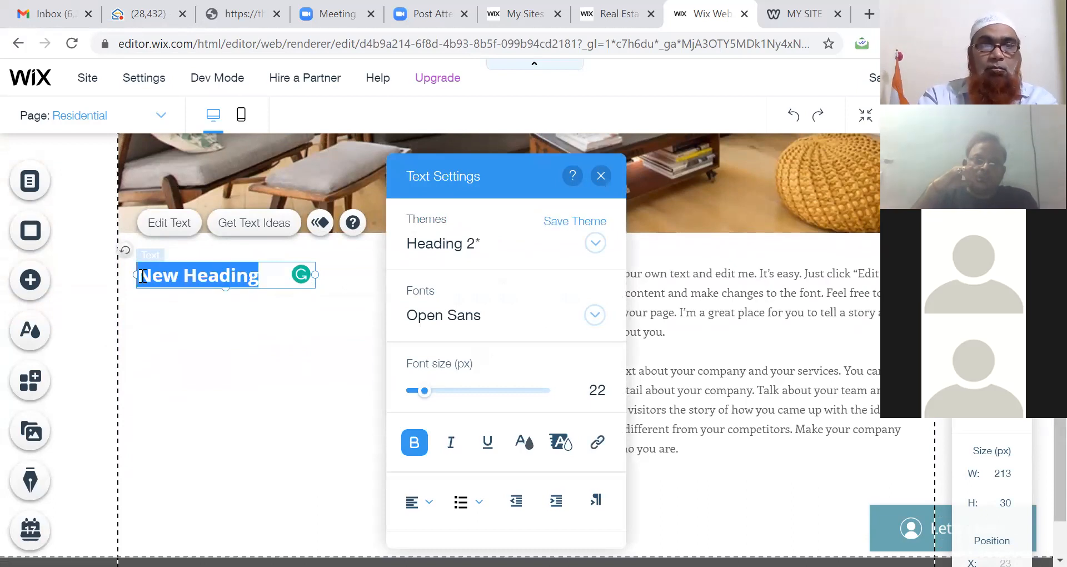
pyautogui.write('Prasha')
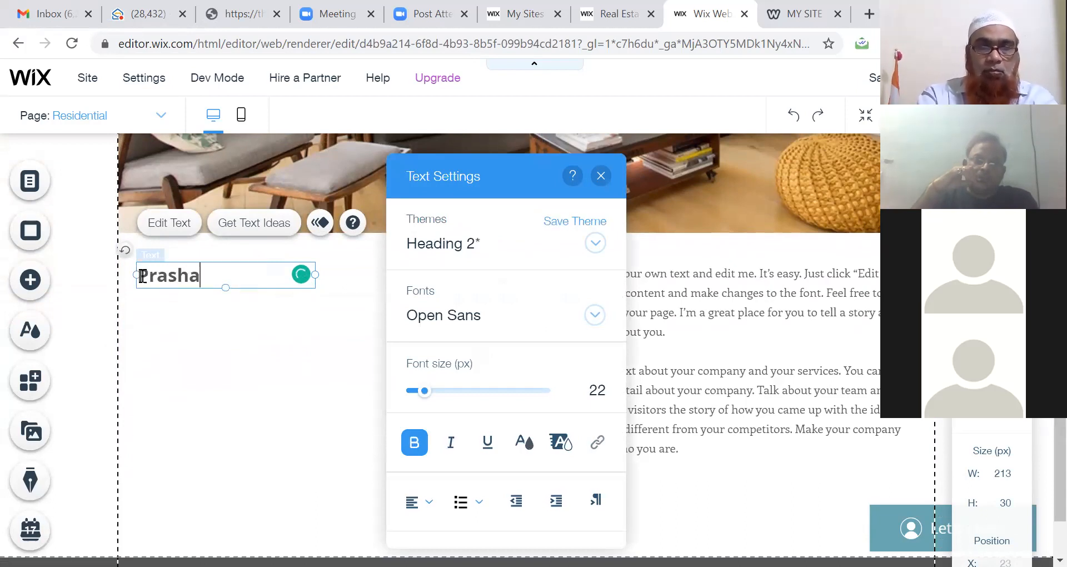
pyautogui.write('nt St')
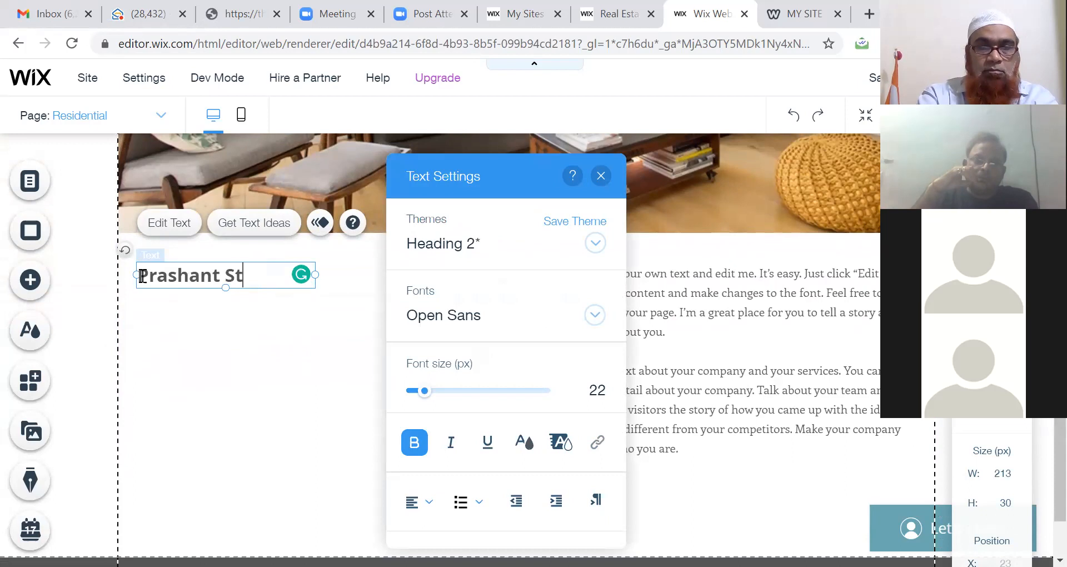
pyautogui.write('yle')
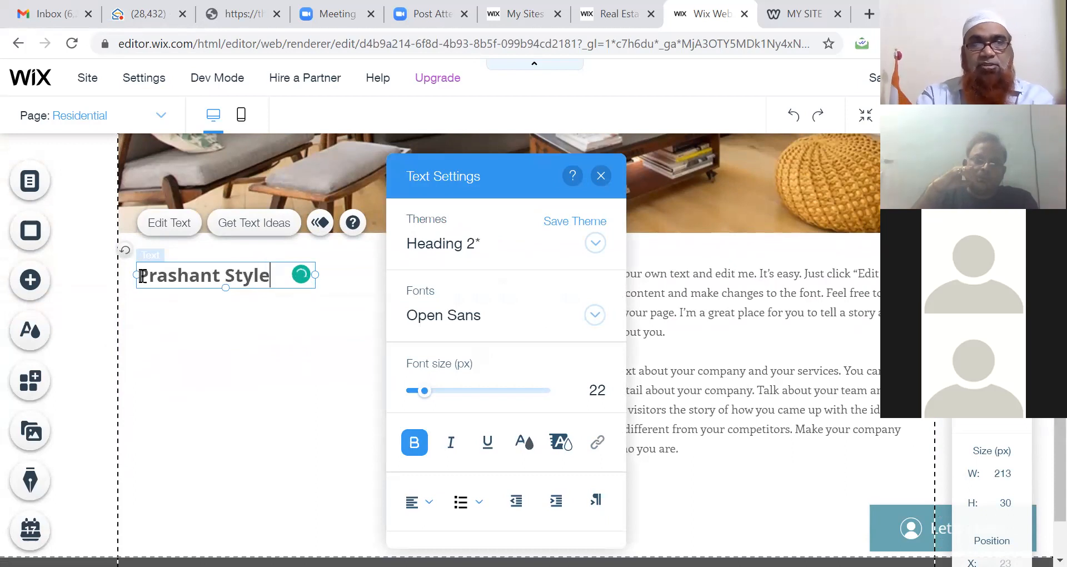
pyautogui.click(256, 335)
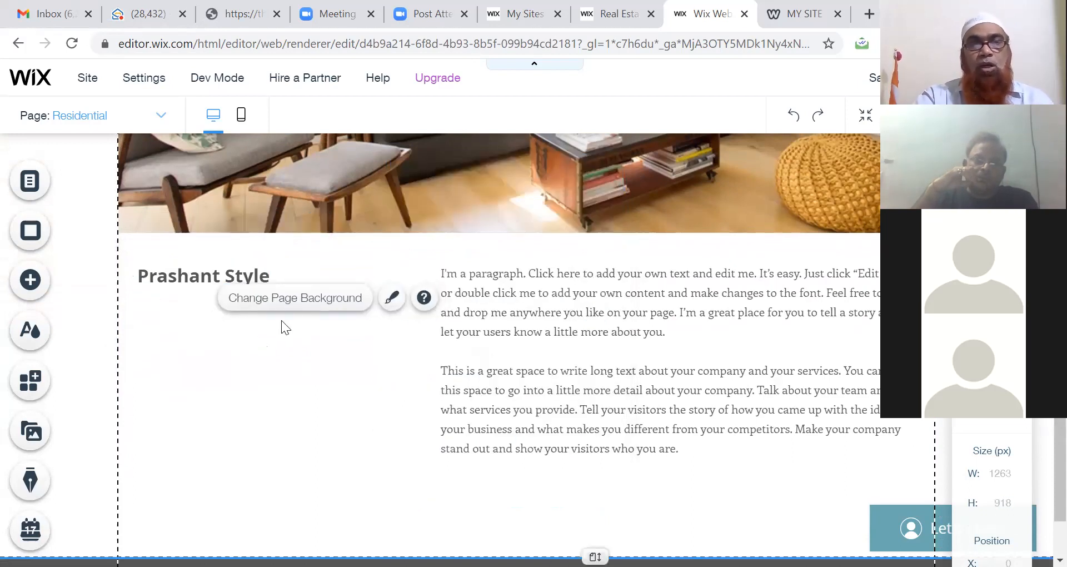
# Step: Set the Residential page background colour to dark grey and open the background image picker
pyautogui.click(315, 300)
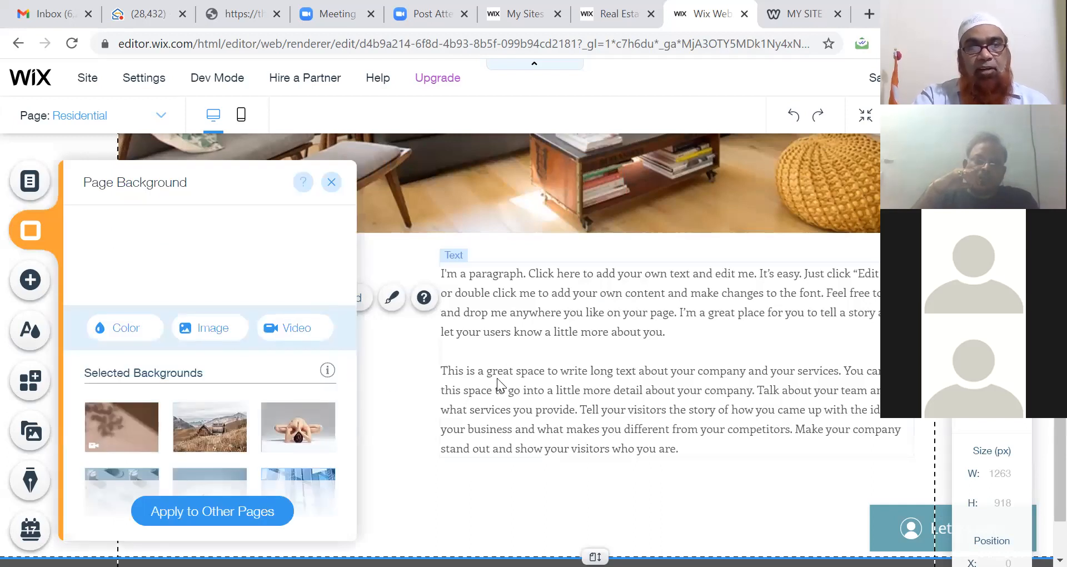
pyautogui.click(132, 331)
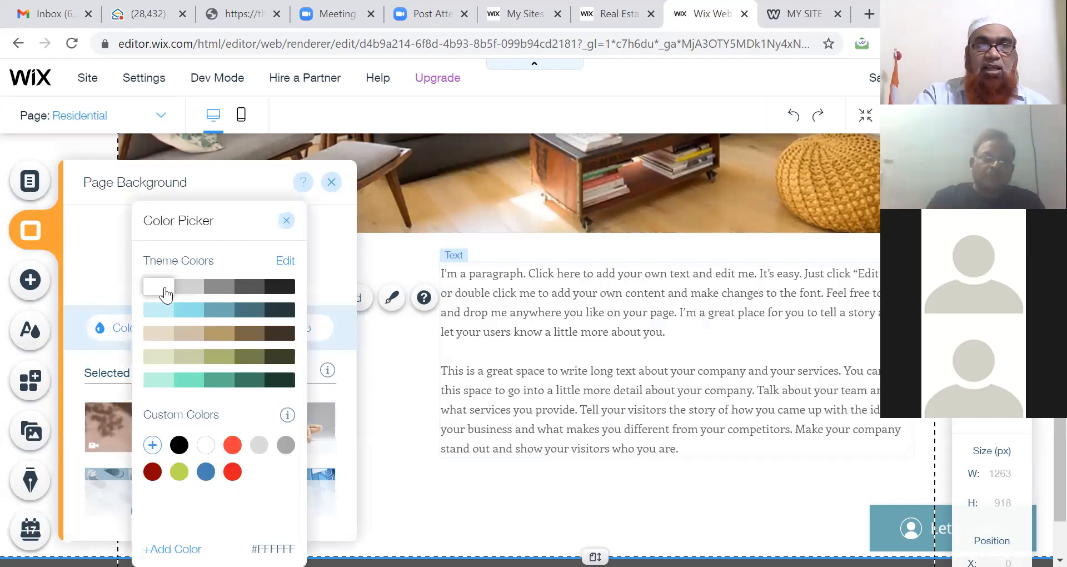
pyautogui.click(251, 289)
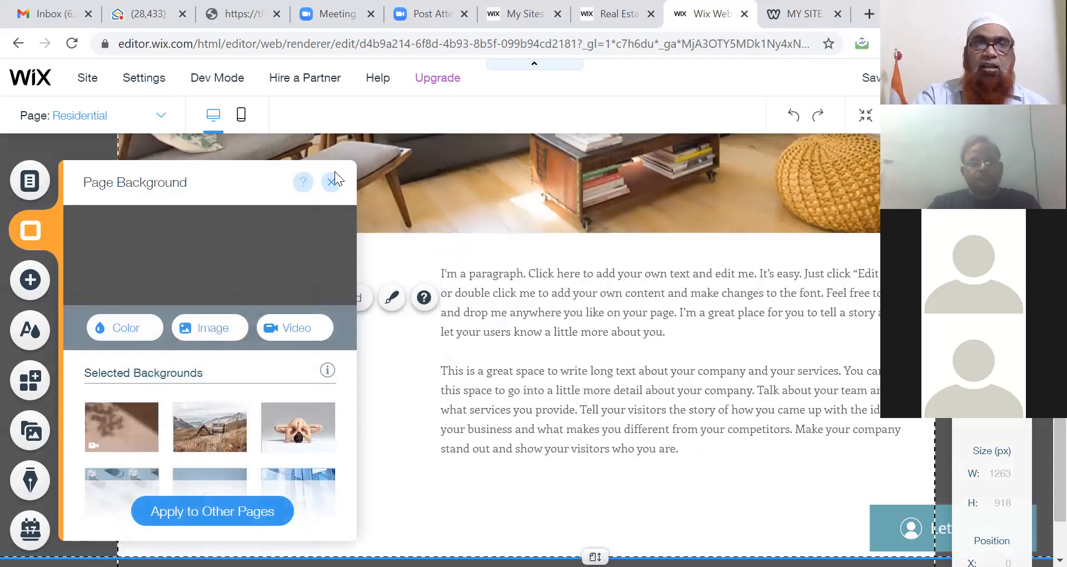
pyautogui.click(215, 333)
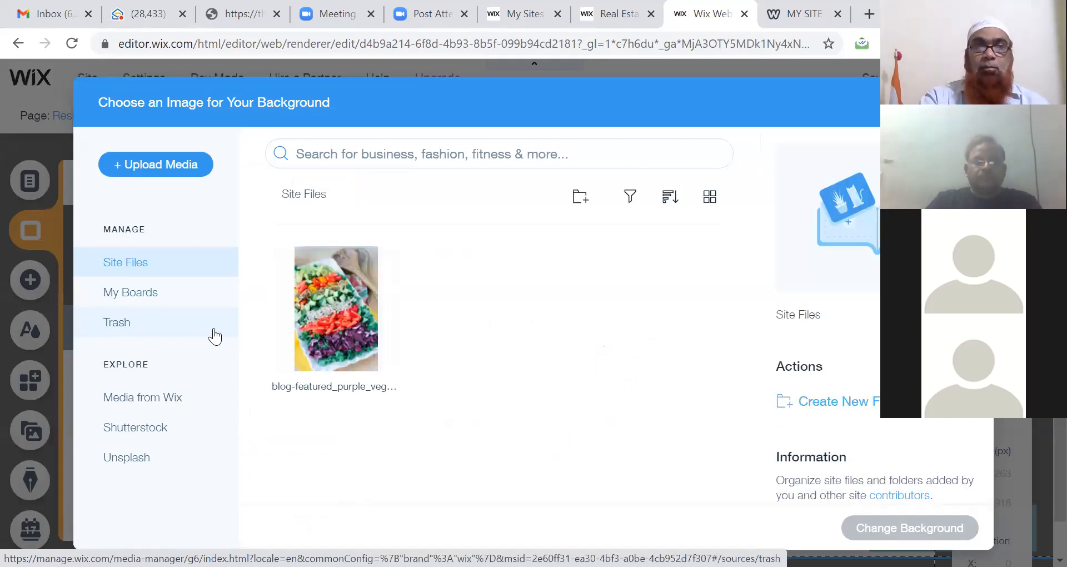
# Step: Apply the vegetable salad photo from Site Files as the Residential page background
pyautogui.click(340, 344)
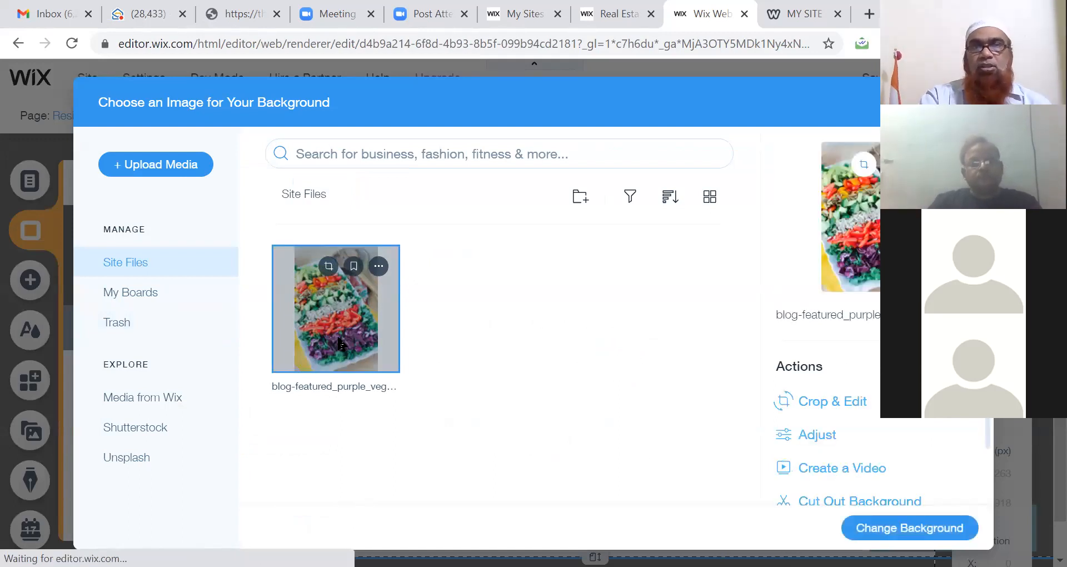
pyautogui.doubleClick(340, 344)
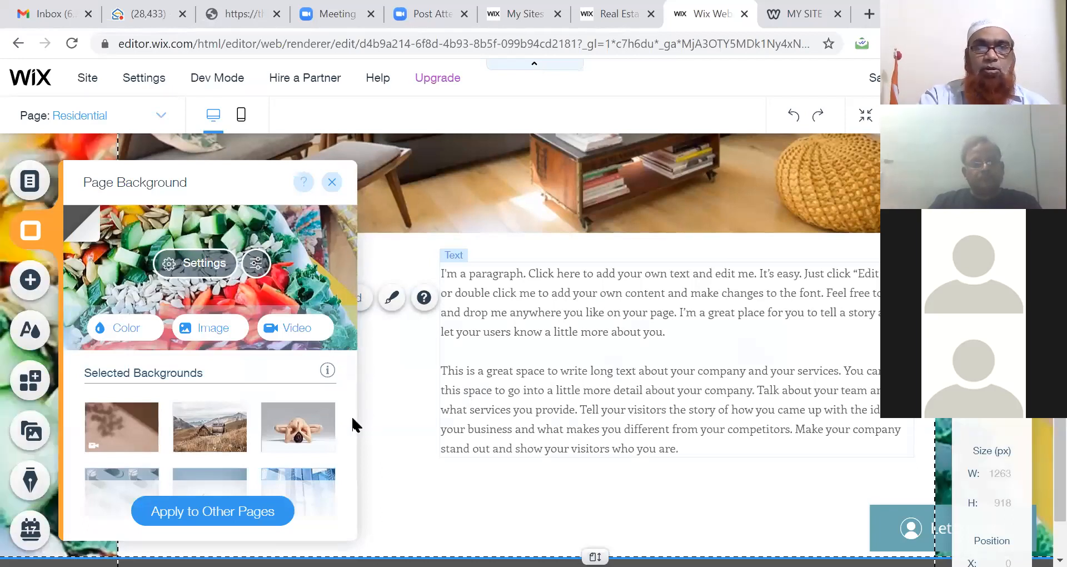
pyautogui.scroll(-3, 349, 414)
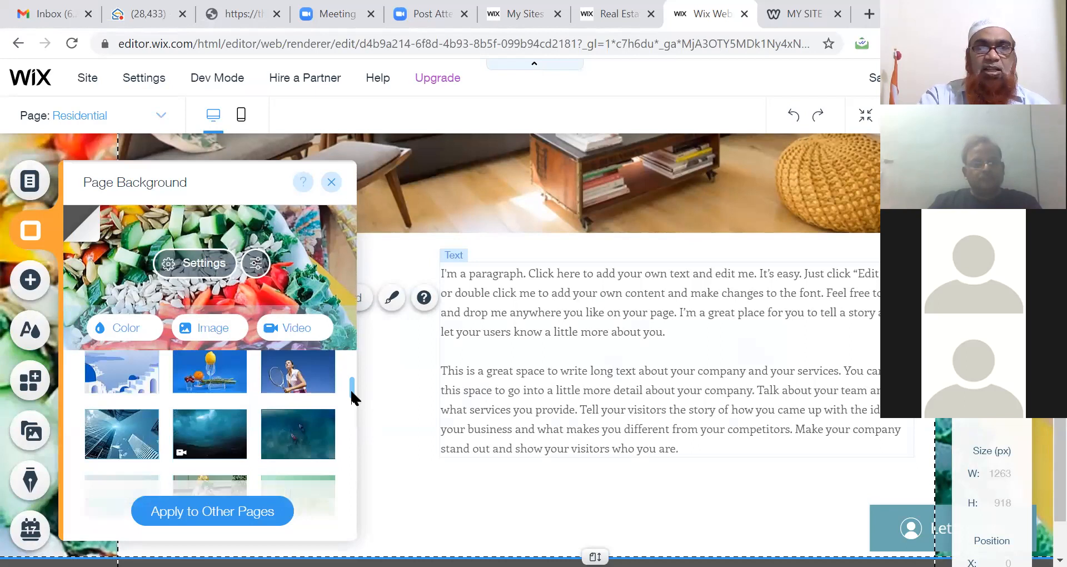
pyautogui.moveTo(350, 391); pyautogui.dragTo(361, 487)
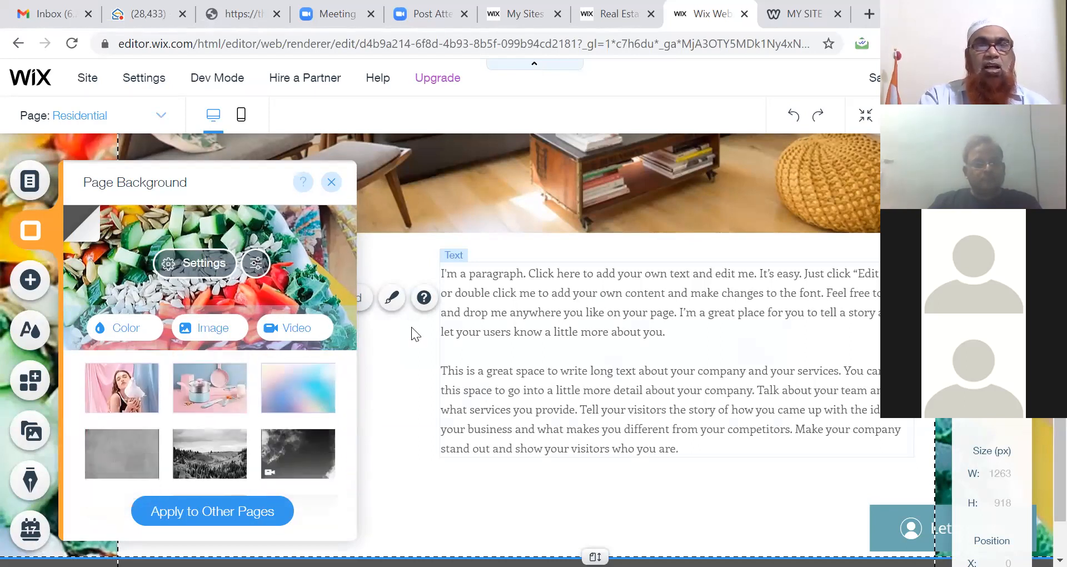
# Step: In Photo Studio Adjust, raise the salad photo's brightness slightly and lower its contrast
pyautogui.click(256, 264)
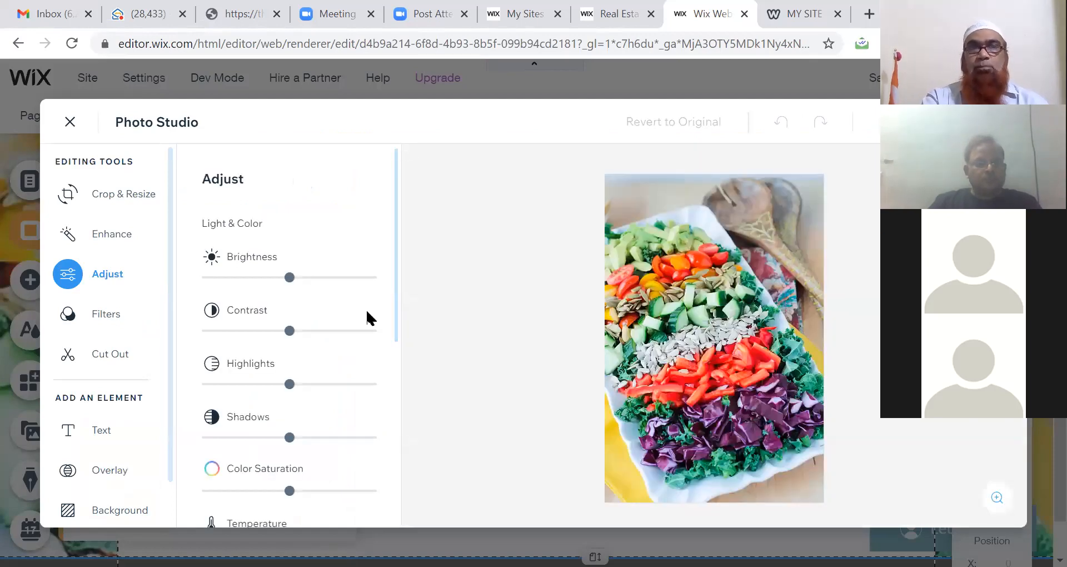
pyautogui.moveTo(290, 282)
pyautogui.mouseDown()
pyautogui.moveTo(331, 281)
pyautogui.moveTo(298, 279)
pyautogui.mouseUp()
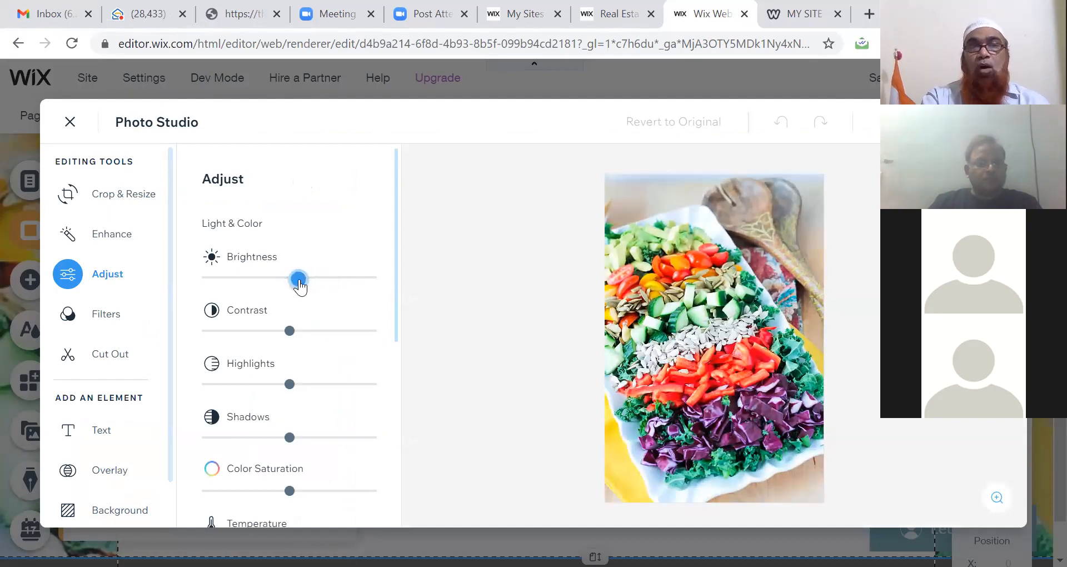
pyautogui.moveTo(290, 332); pyautogui.dragTo(240, 334)
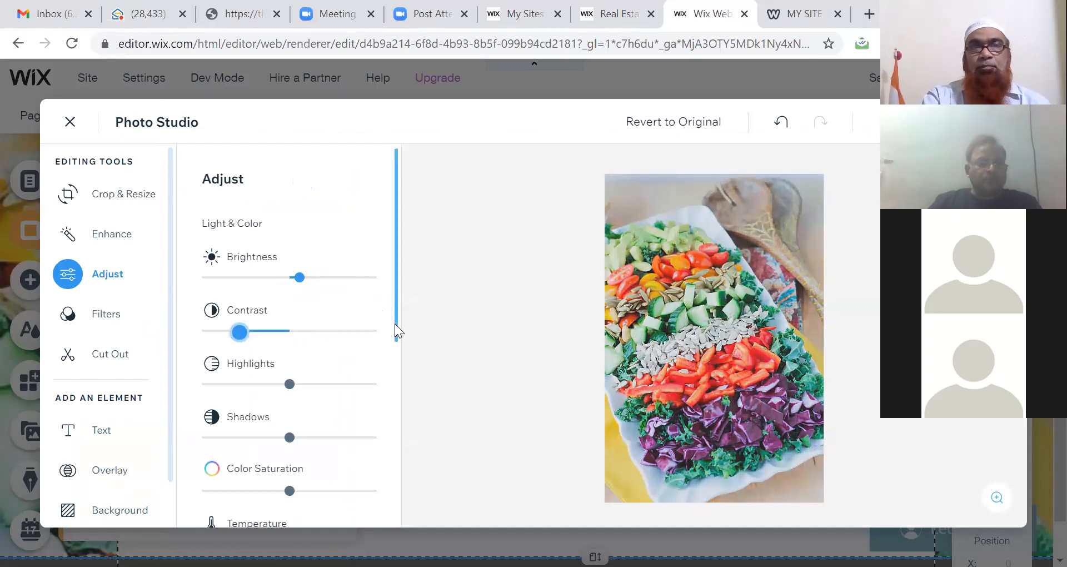
pyautogui.moveTo(394, 323); pyautogui.dragTo(399, 486)
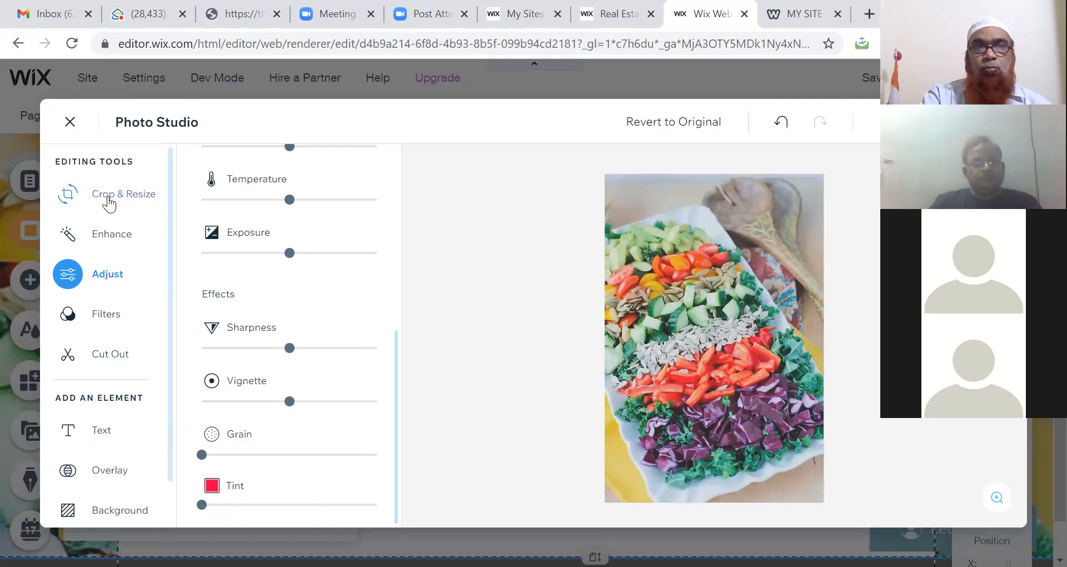
# Step: Crop the top off the salad photo, flip it horizontally and vertically, and rotate it right
pyautogui.click(109, 203)
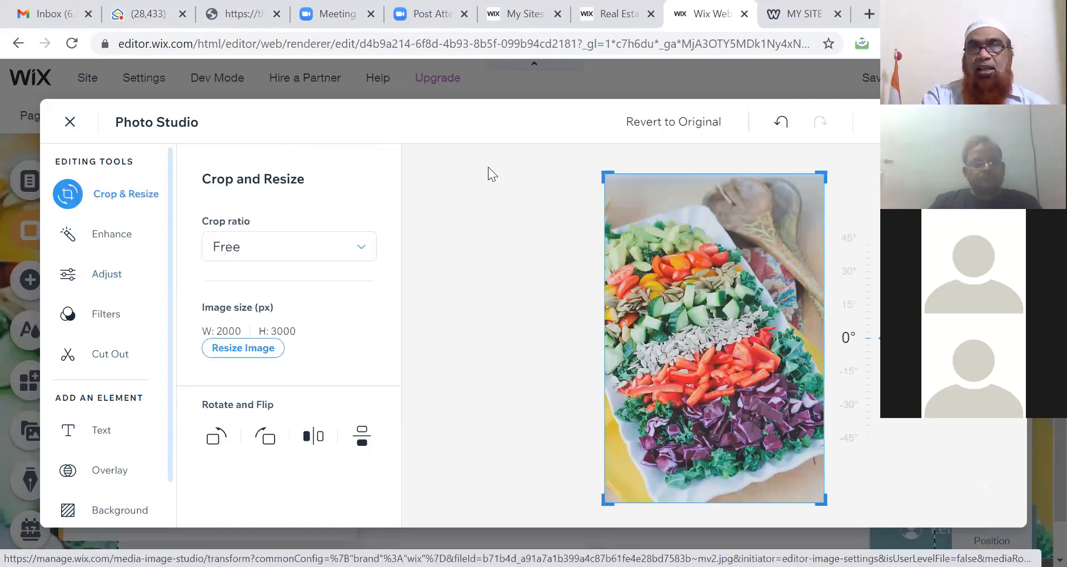
pyautogui.moveTo(612, 173); pyautogui.dragTo(618, 239)
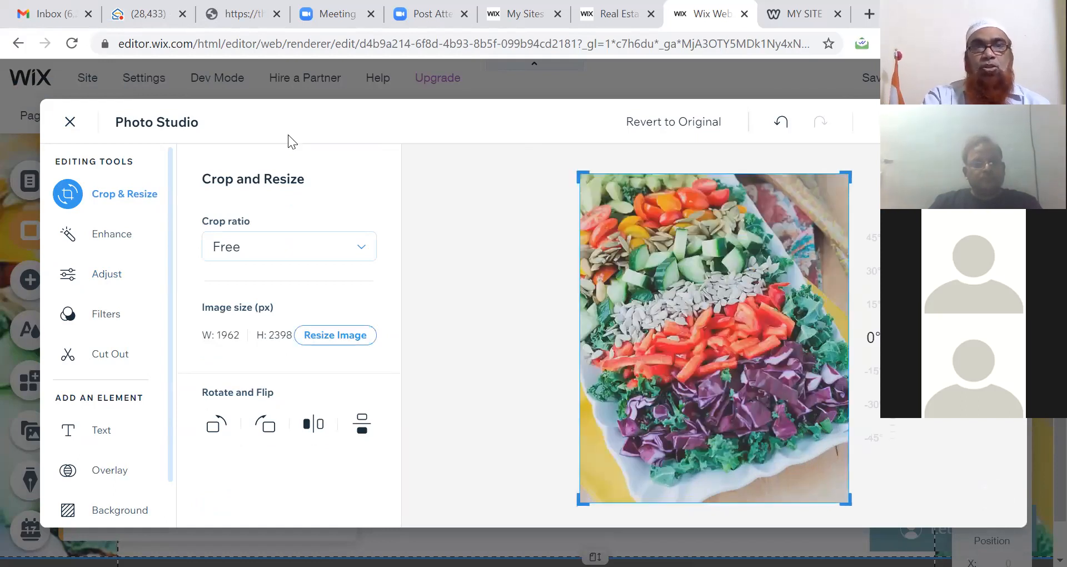
pyautogui.click(313, 424)
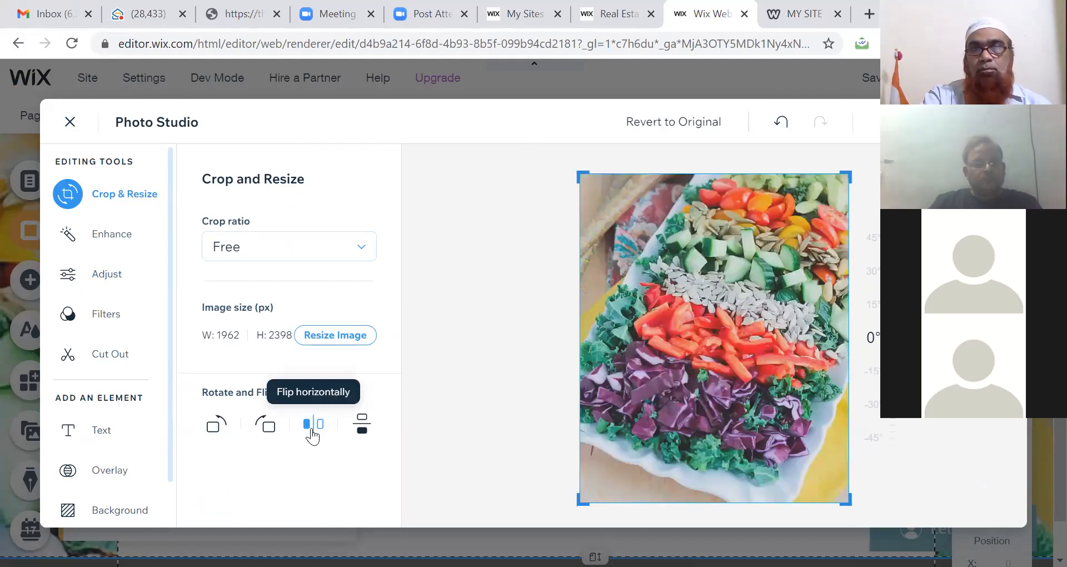
pyautogui.click(361, 428)
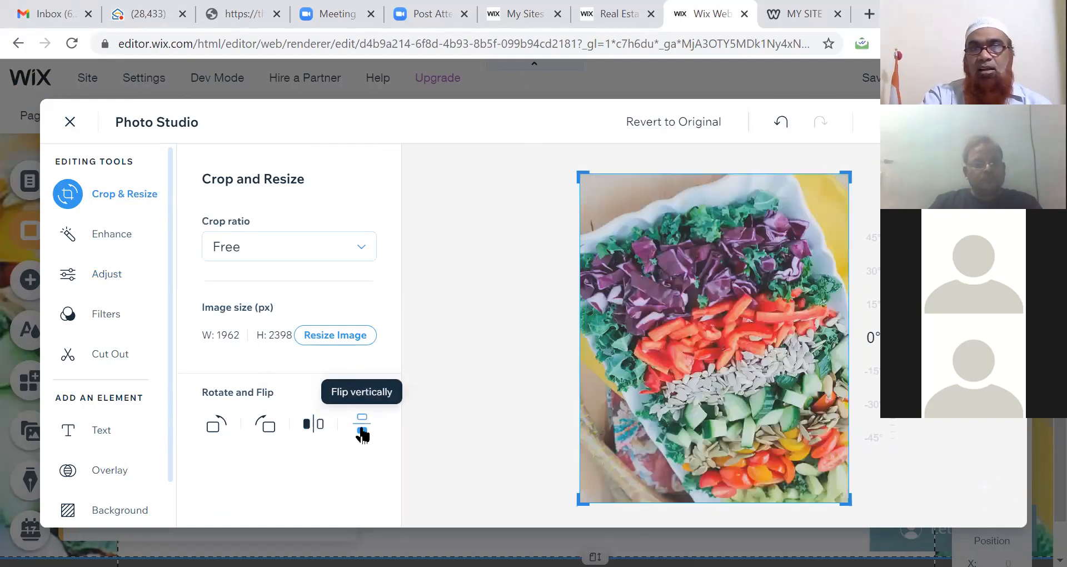
pyautogui.click(265, 425)
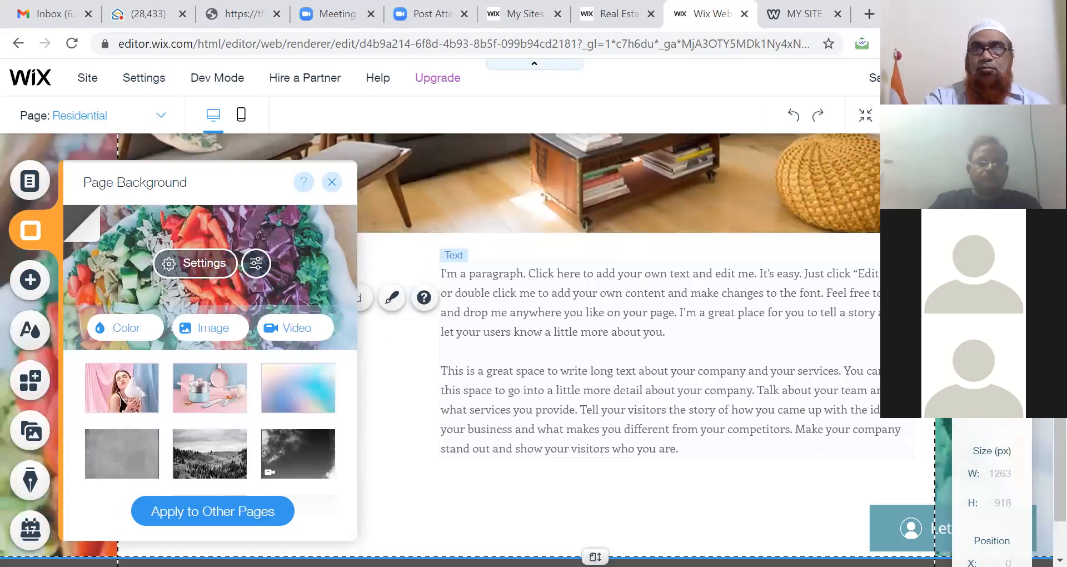
# Step: Close the Page Background panel and deselect the paragraph and page without changes
pyautogui.rightClick(1043, 444)
pyautogui.click(775, 427)
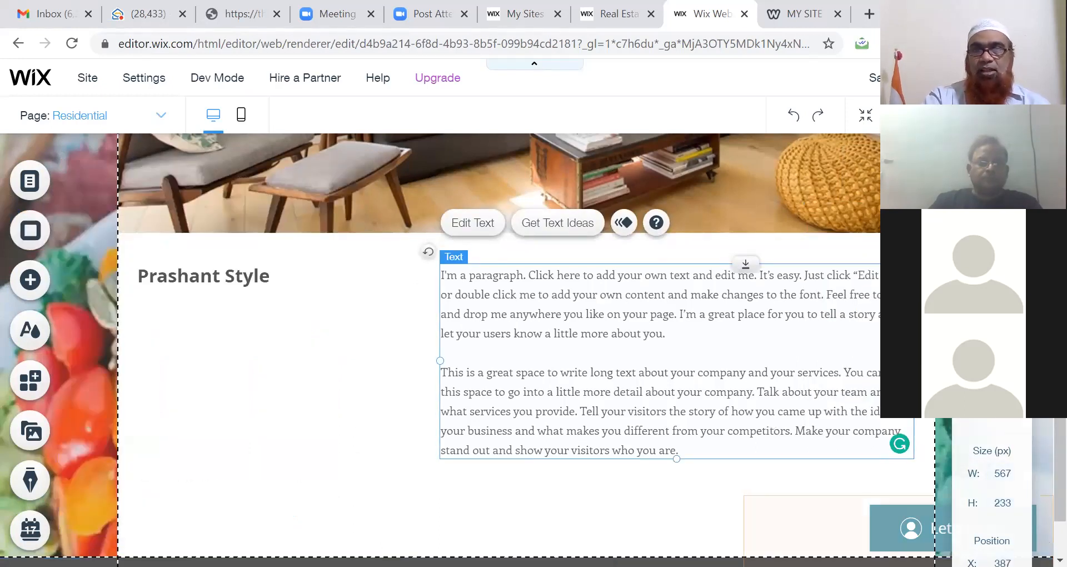
pyautogui.scroll(-2, 1042, 502)
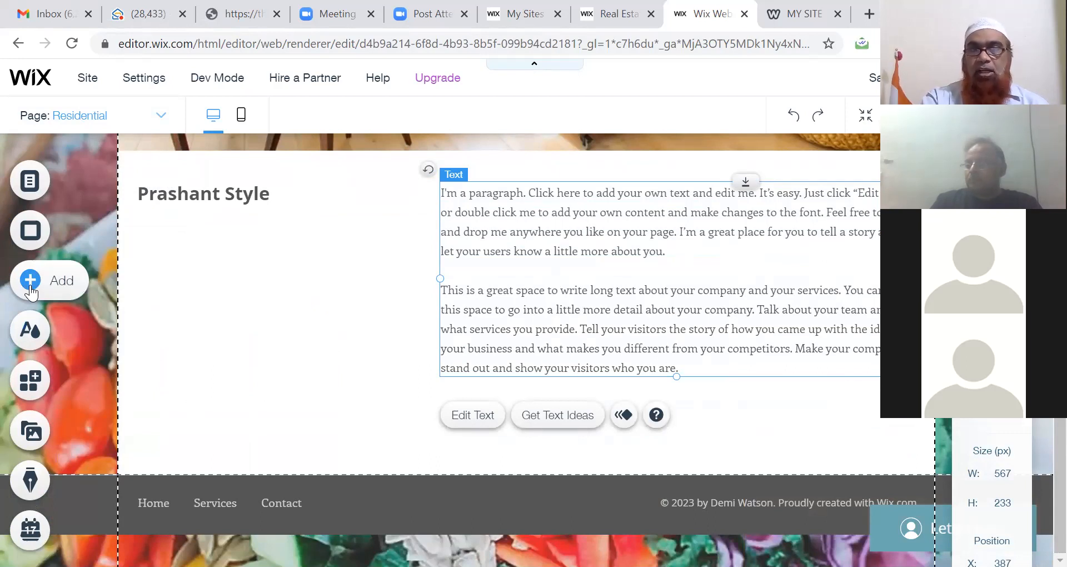
pyautogui.doubleClick(523, 200)
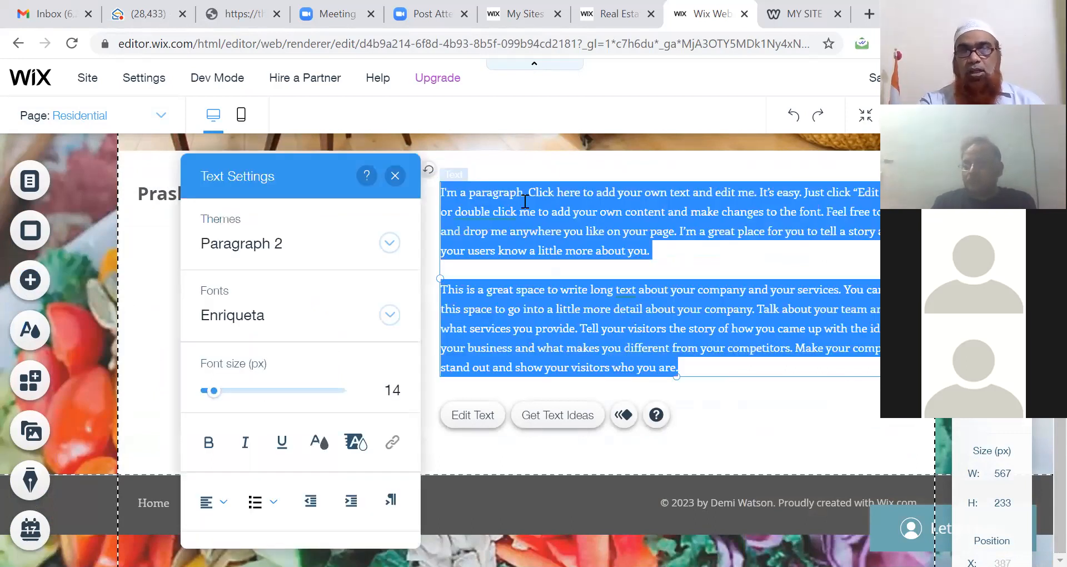
pyautogui.click(771, 453)
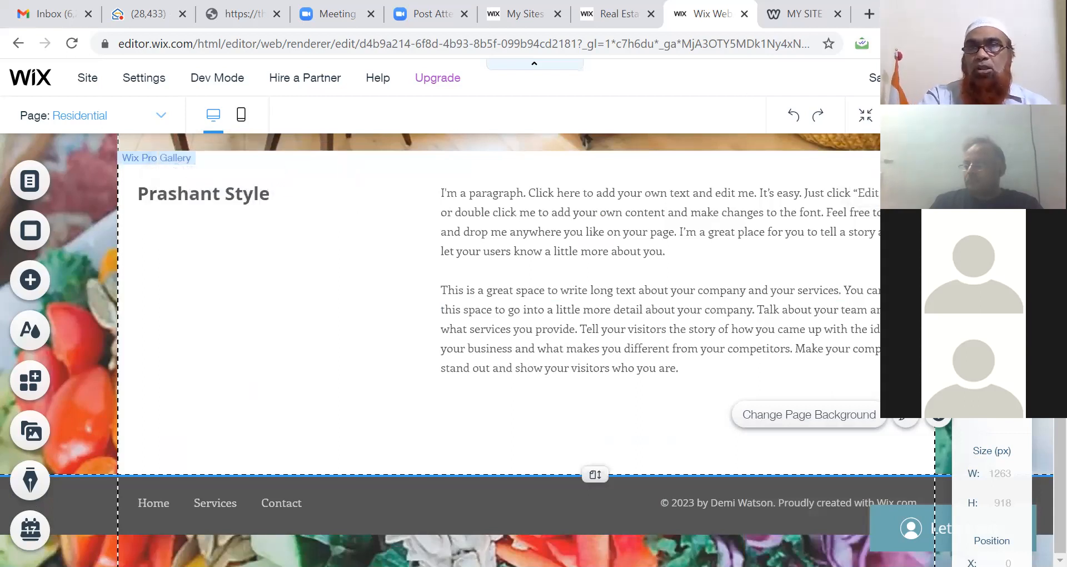
pyautogui.press('Escape')
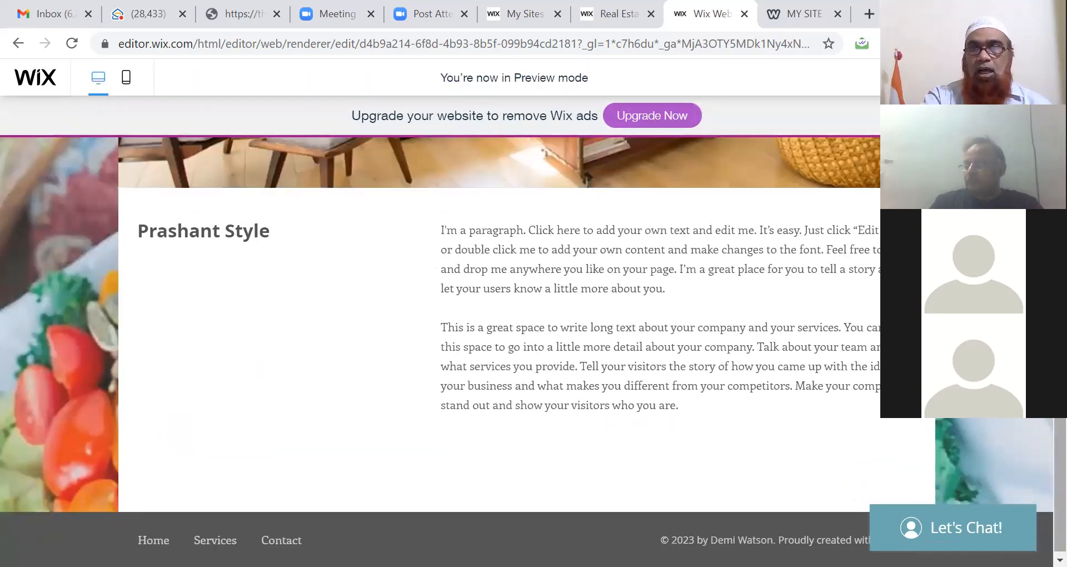
# Step: Look over the preview, including the 'Best Interior Designer for All your Needs' tagline and Services menu, then return to the editor
pyautogui.scroll(4, 500, 334)
pyautogui.scroll(3, 440, 236)
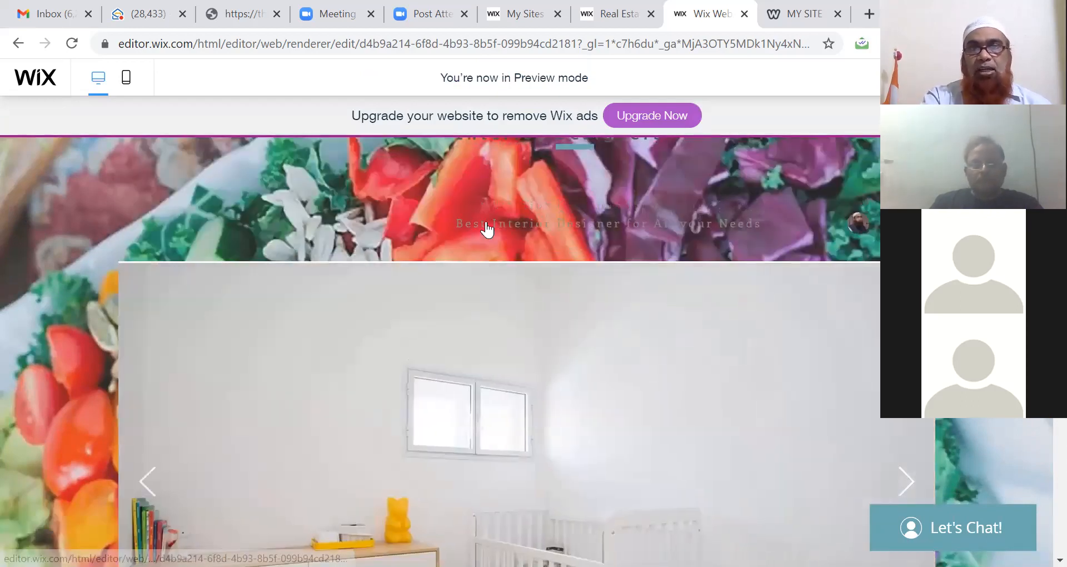
pyautogui.tripleClick(768, 221)
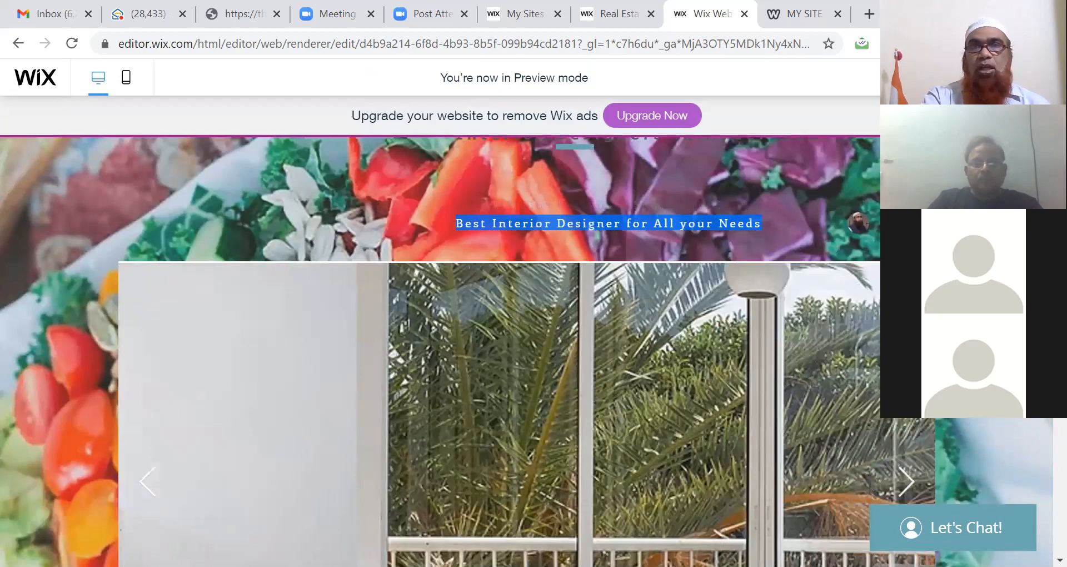
pyautogui.scroll(-1, 500, 361)
pyautogui.scroll(2, 522, 228)
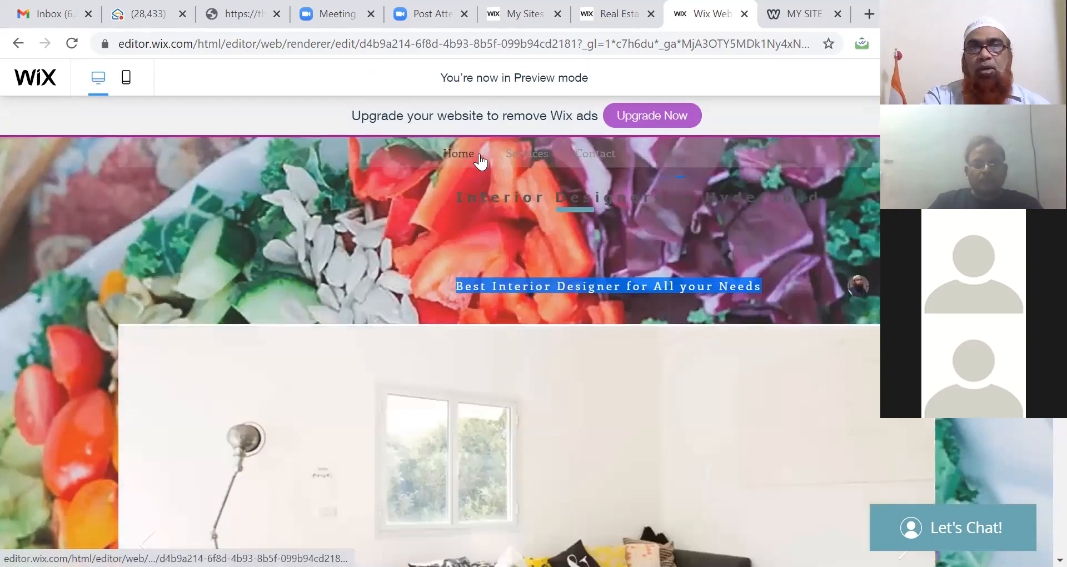
pyautogui.moveTo(522, 164)
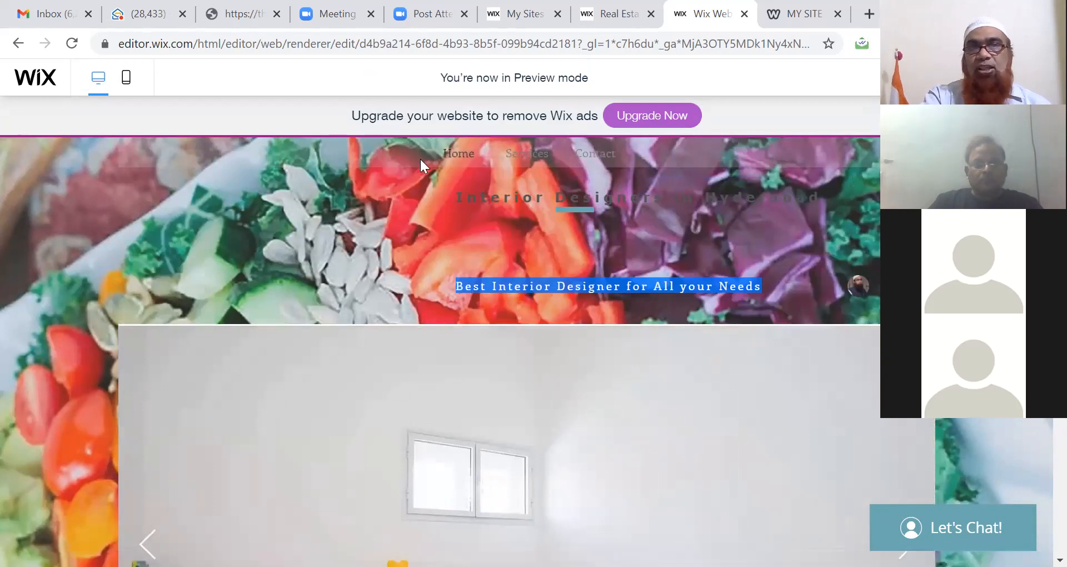
pyautogui.moveTo(661, 151); pyautogui.dragTo(327, 259)
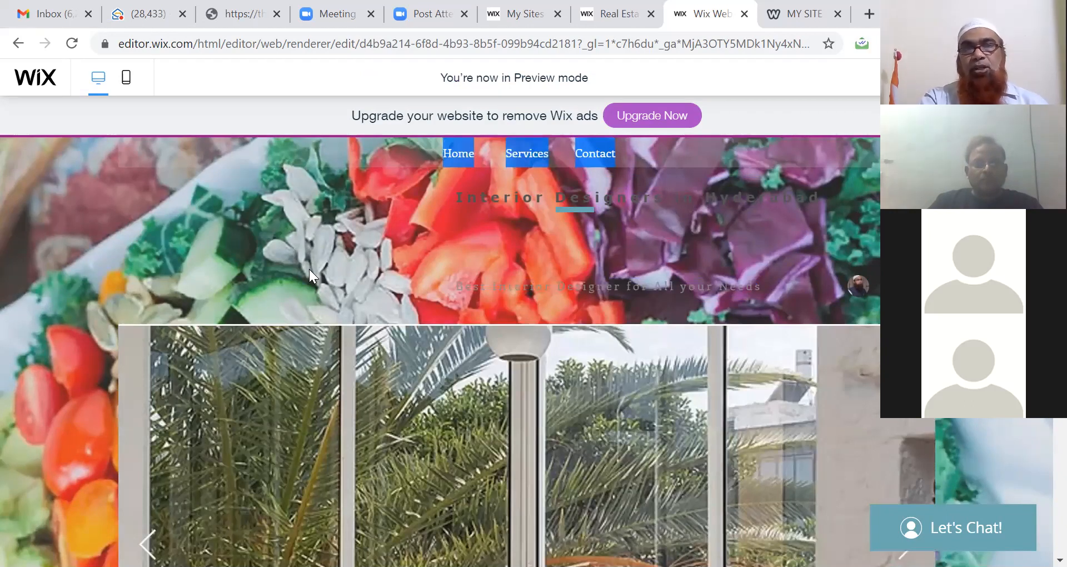
pyautogui.click(309, 268)
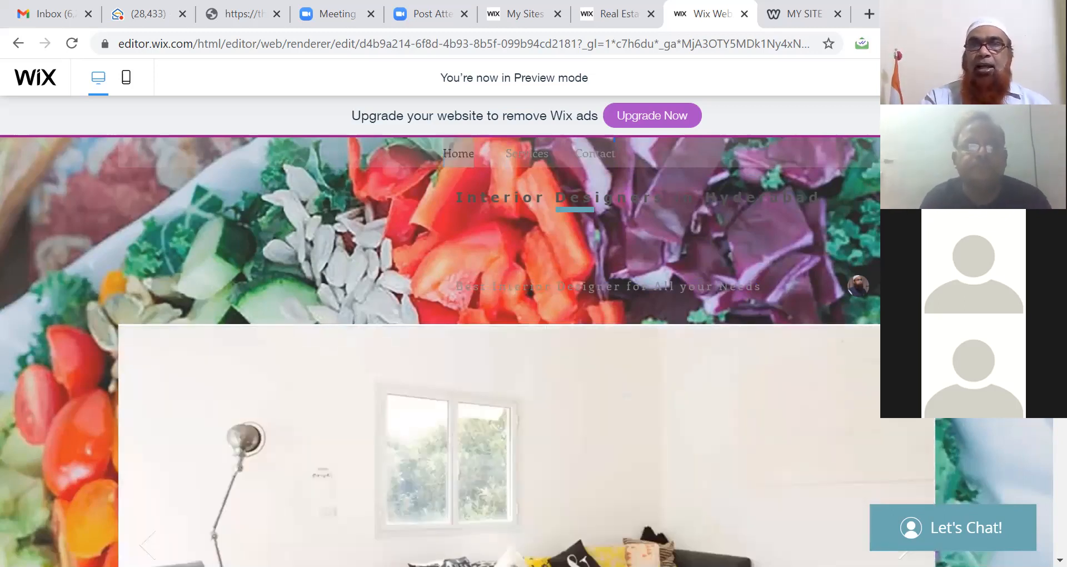
pyautogui.click(938, 77)
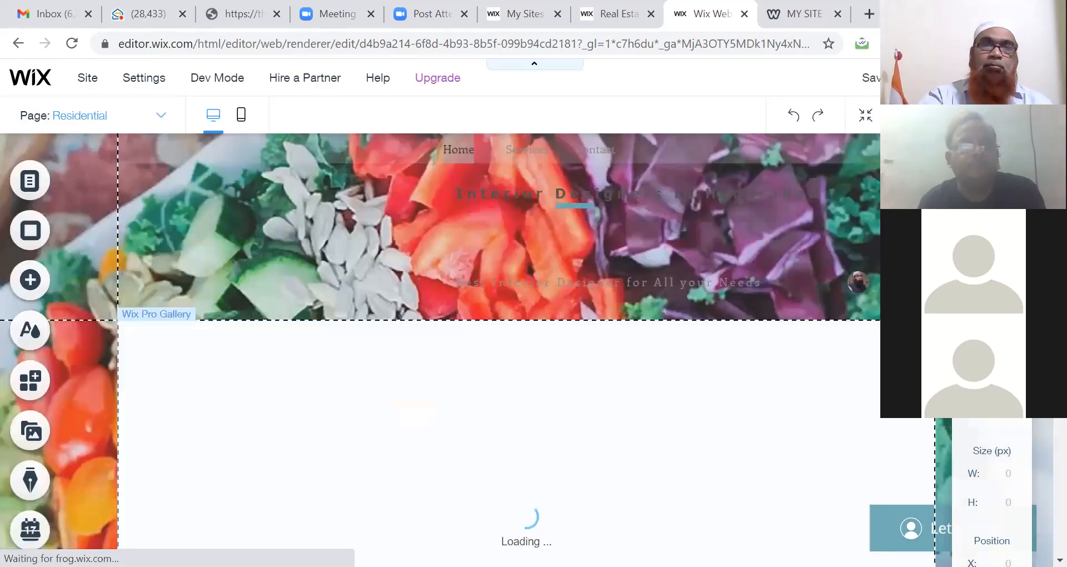
pyautogui.doubleClick(197, 233)
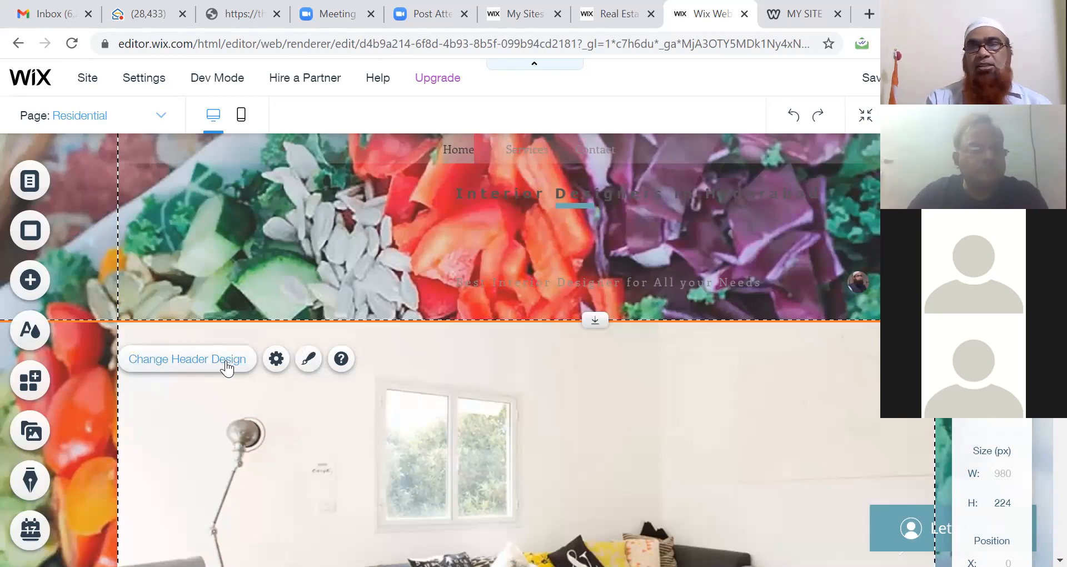
pyautogui.click(307, 360)
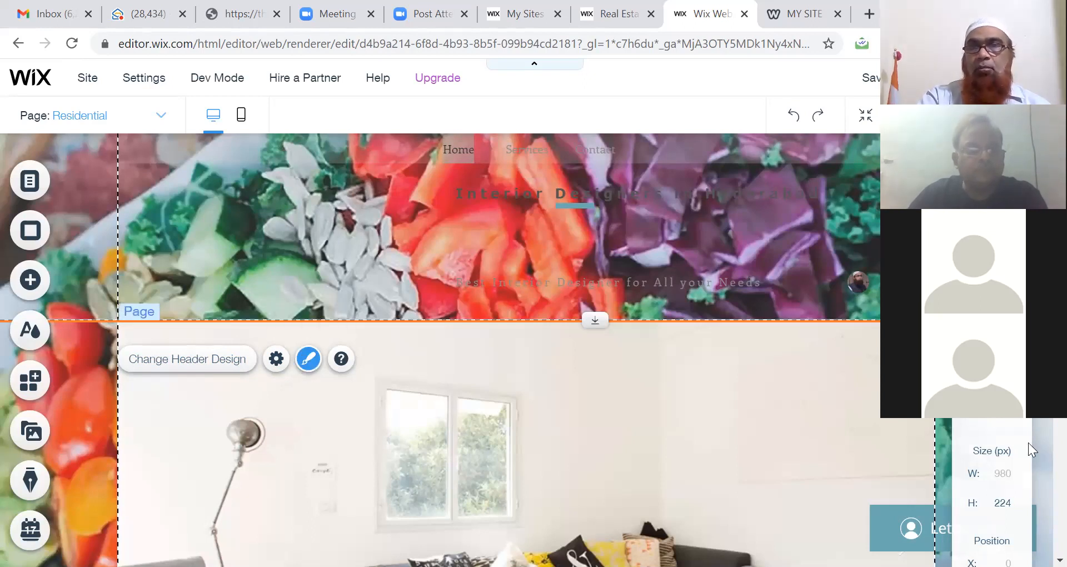
pyautogui.rightClick(295, 256)
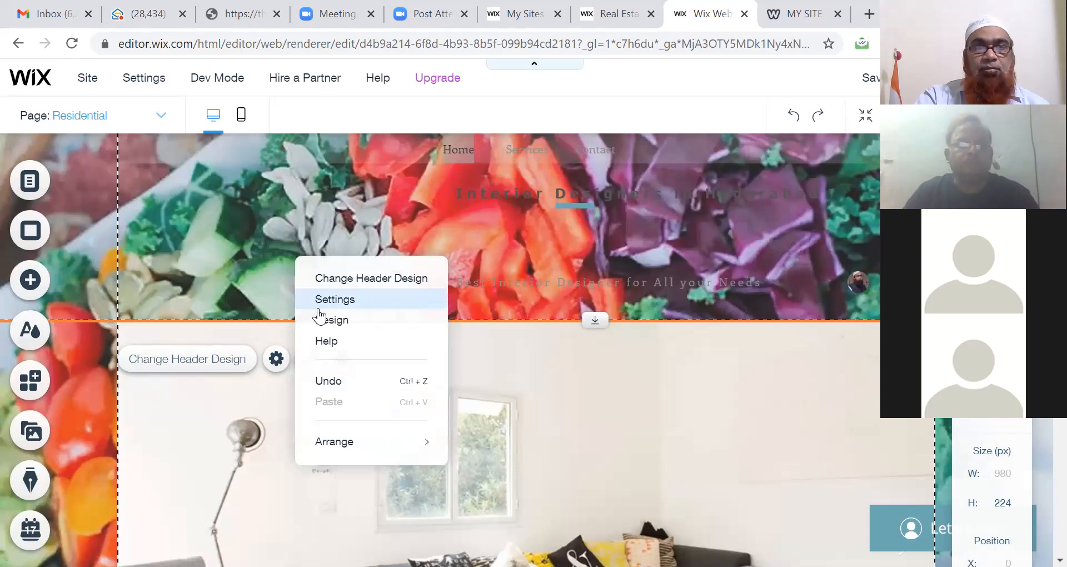
pyautogui.moveTo(325, 441)
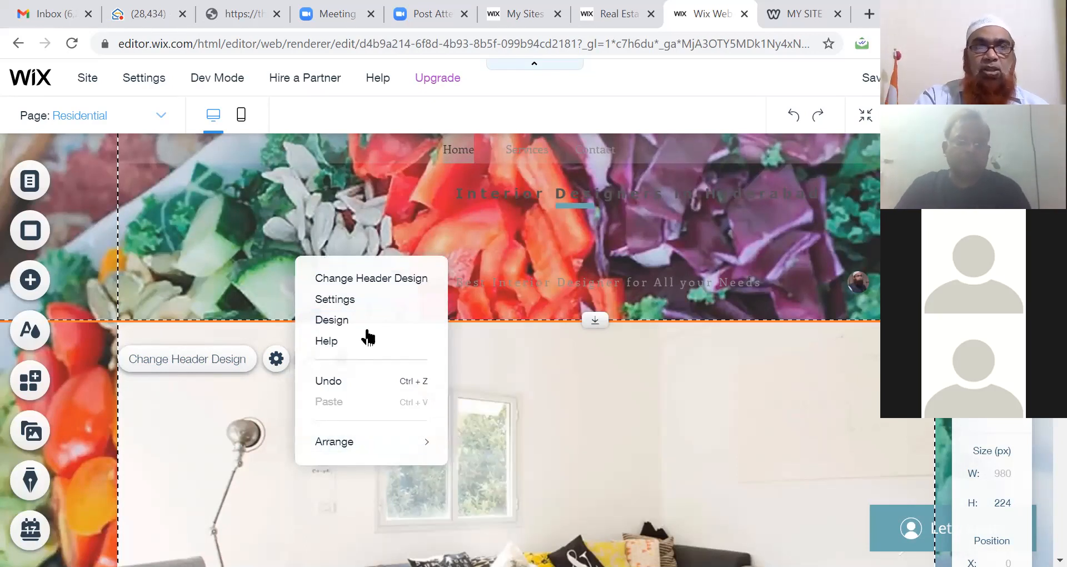
pyautogui.click(371, 279)
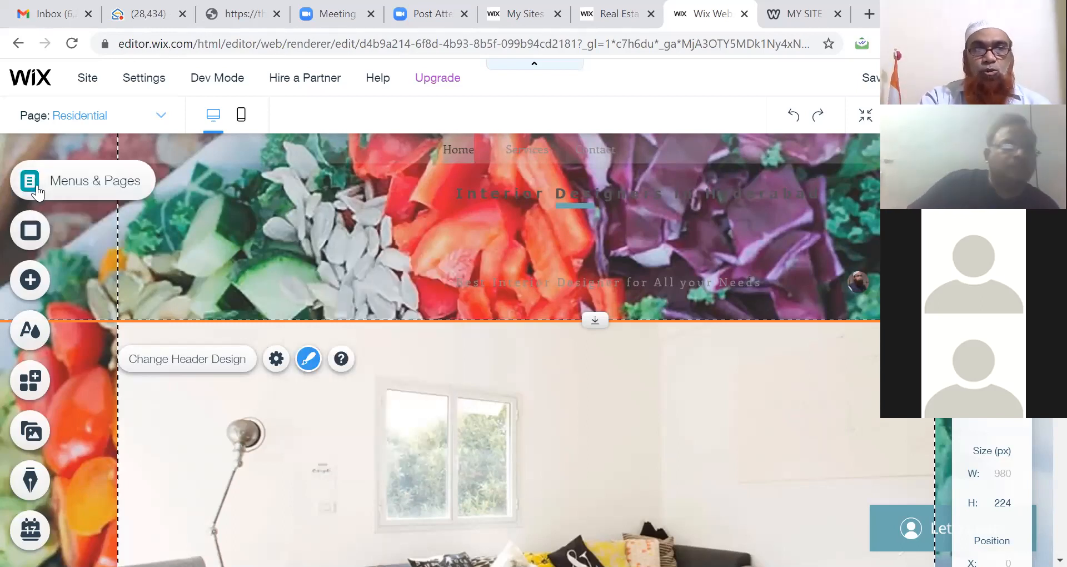
# Step: Open the Media panel and scroll down to the Shutterstock Videos section
pyautogui.click(31, 432)
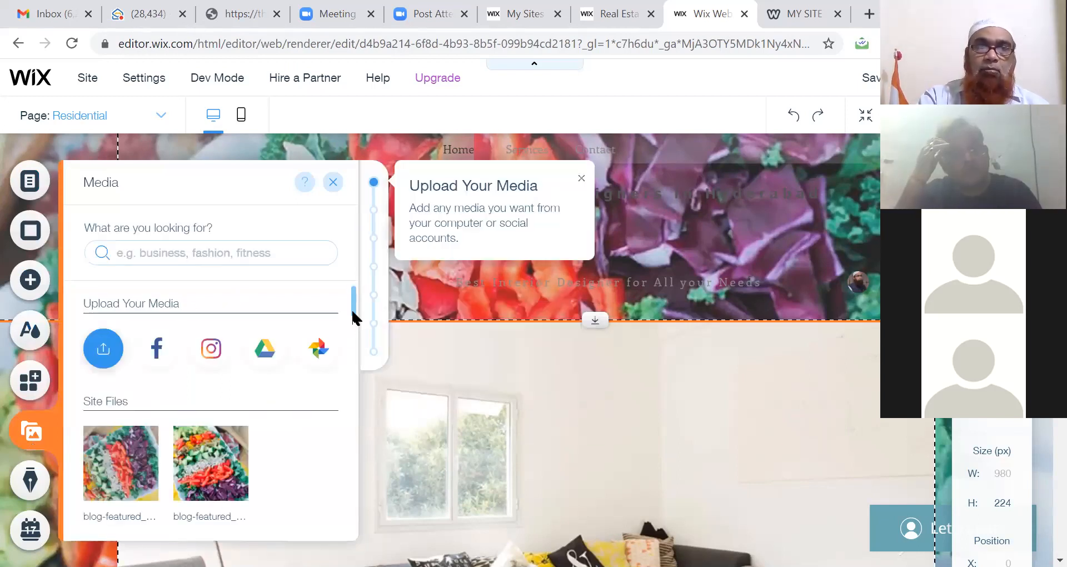
pyautogui.scroll(-5, 351, 308)
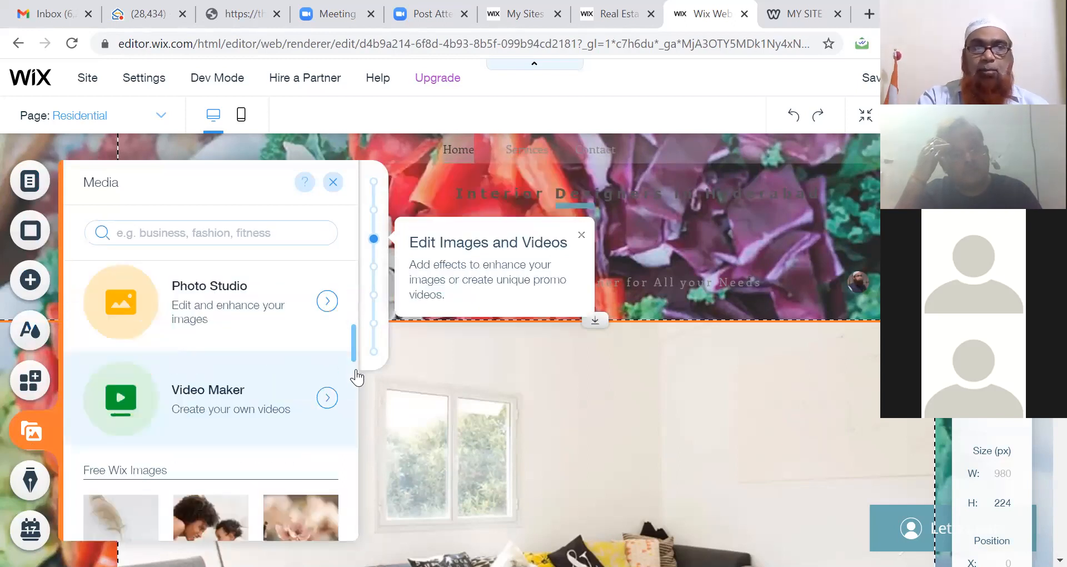
pyautogui.scroll(-5, 358, 405)
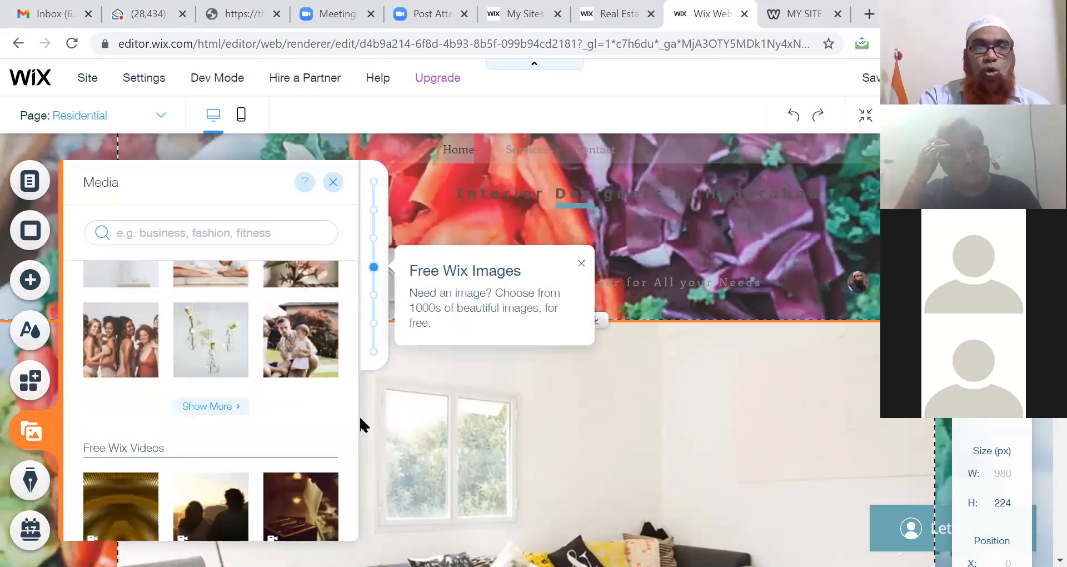
pyautogui.scroll(1, 359, 433)
pyautogui.scroll(-8, 359, 446)
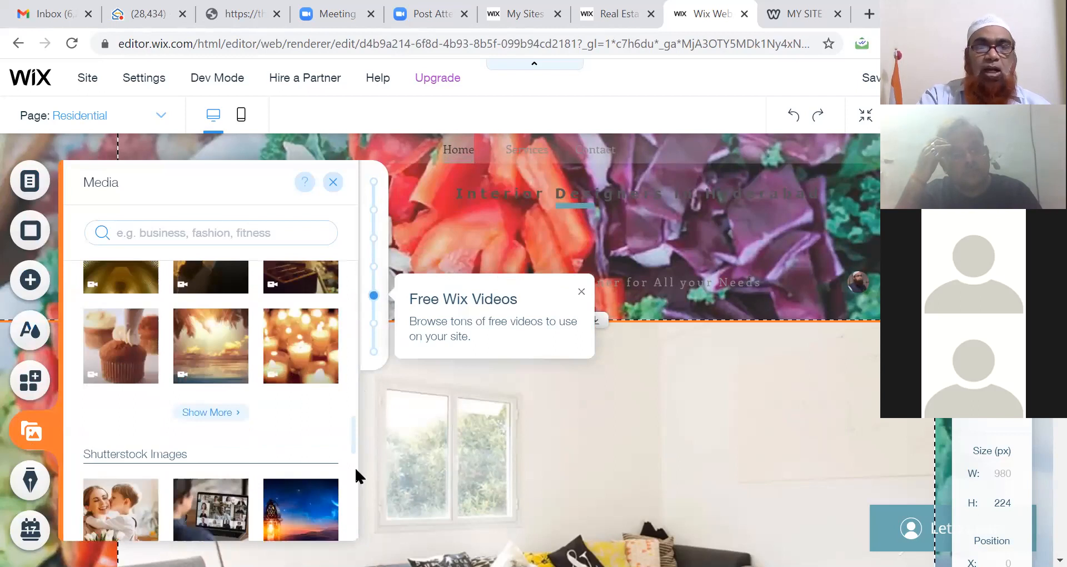
pyautogui.scroll(-5, 354, 484)
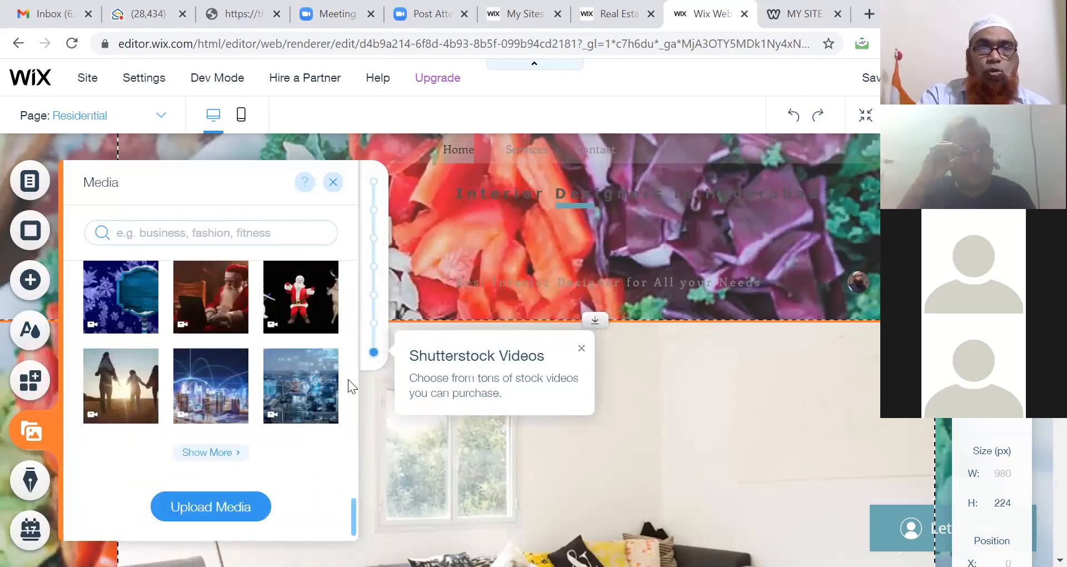
pyautogui.moveTo(326, 405)
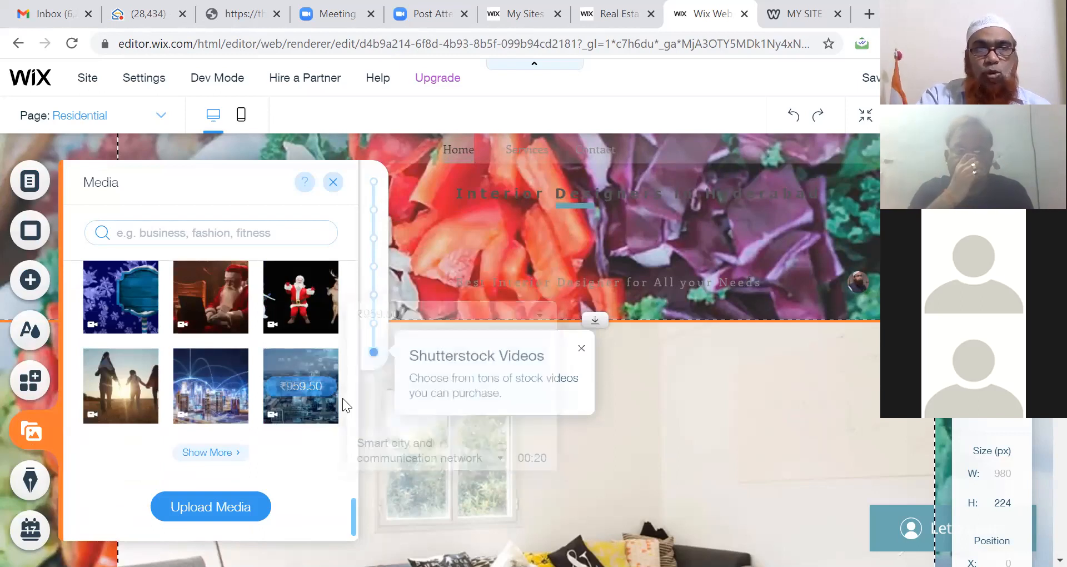
# Step: Show all Shutterstock videos and search the media library for 'Interior'
pyautogui.click(210, 452)
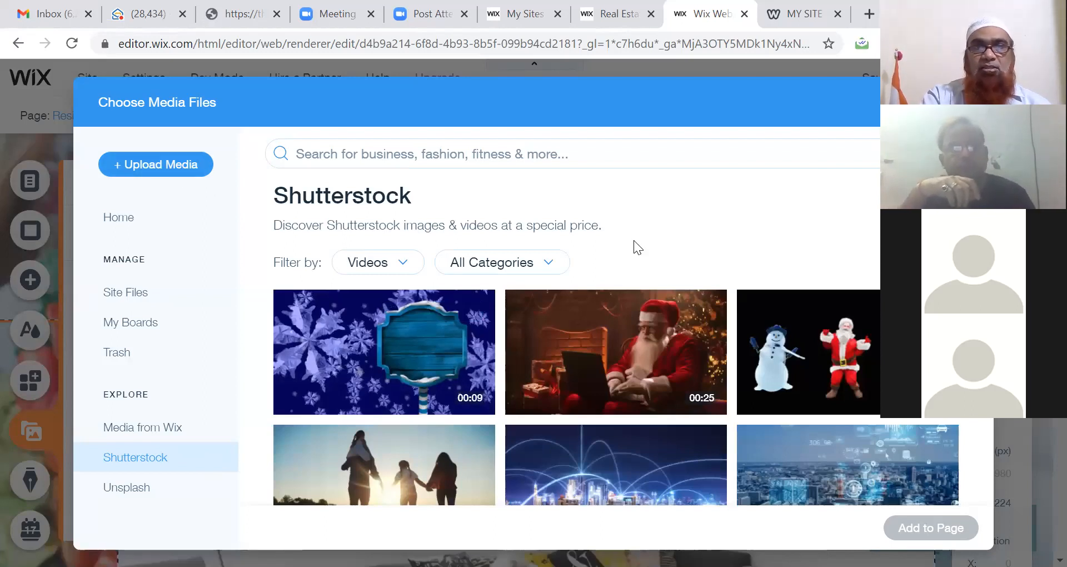
pyautogui.click(543, 155)
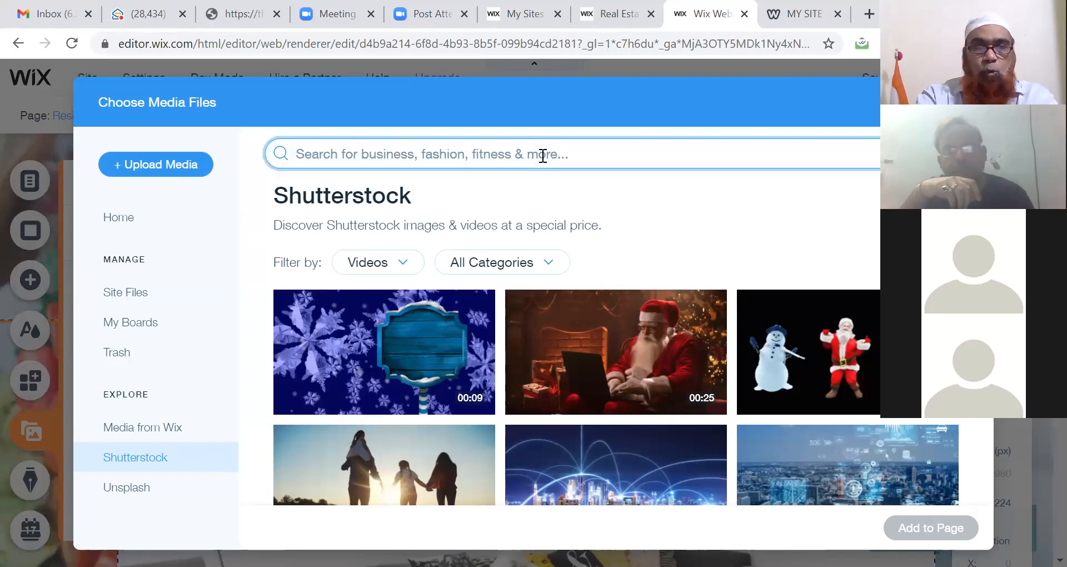
pyautogui.write('lnterior')
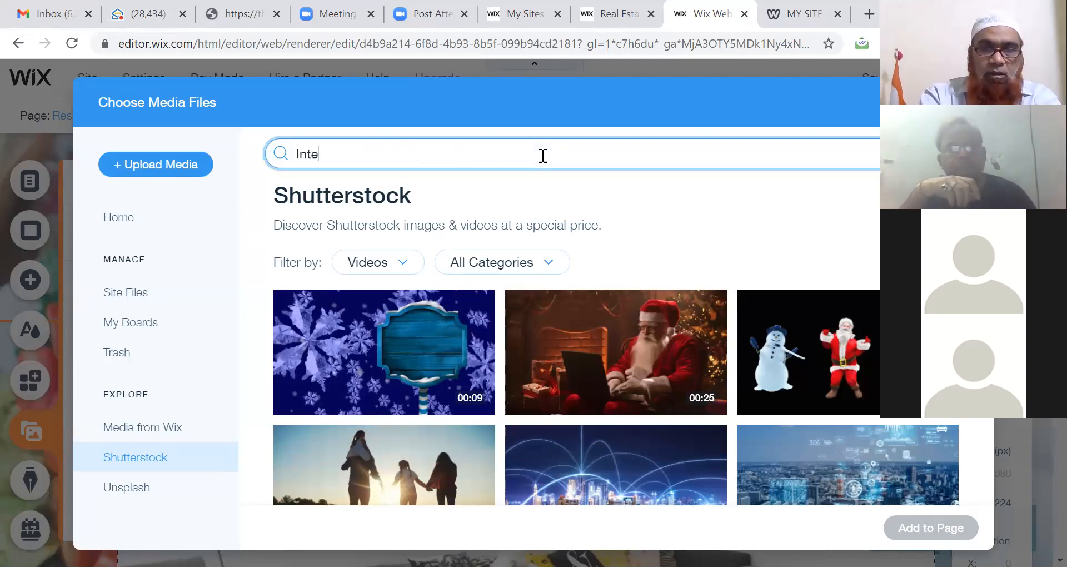
pyautogui.press('Return')
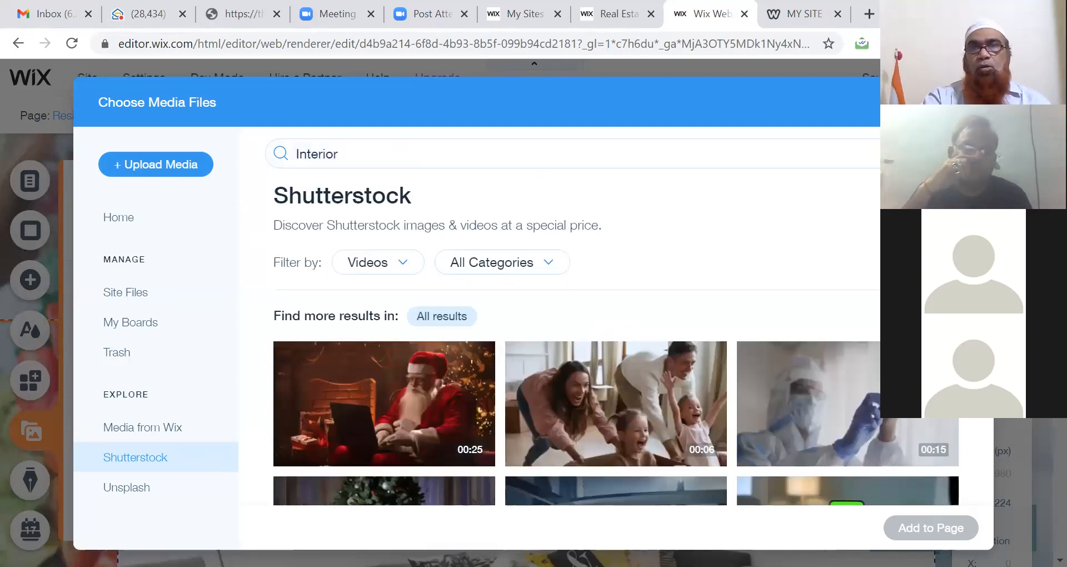
# Step: Scroll through the Interior video results, such as the 00:10 escalator clip
pyautogui.scroll(-2, 556, 361)
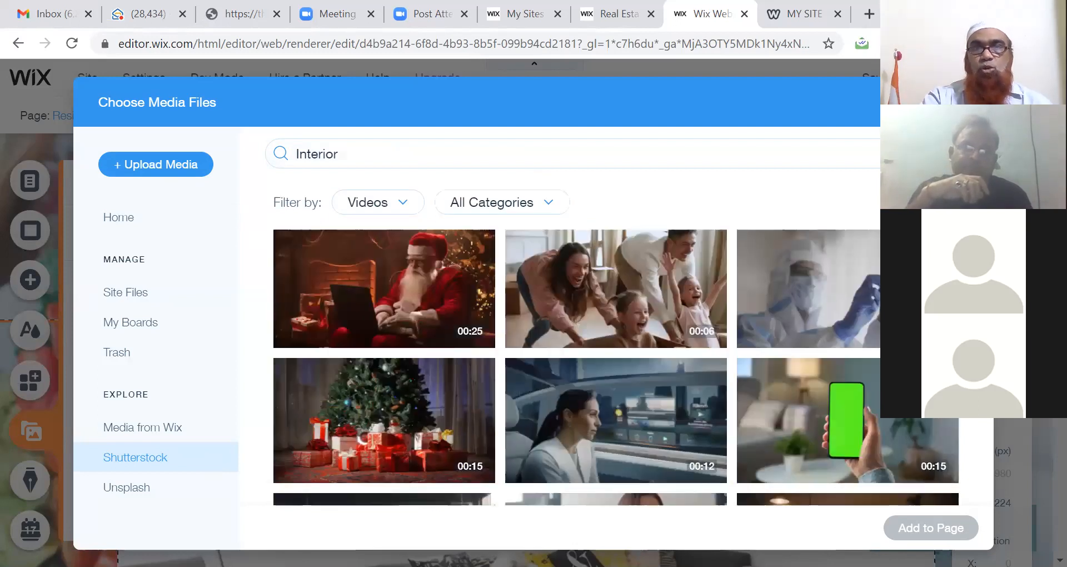
pyautogui.scroll(-4, 556, 361)
pyautogui.scroll(-2, 556, 361)
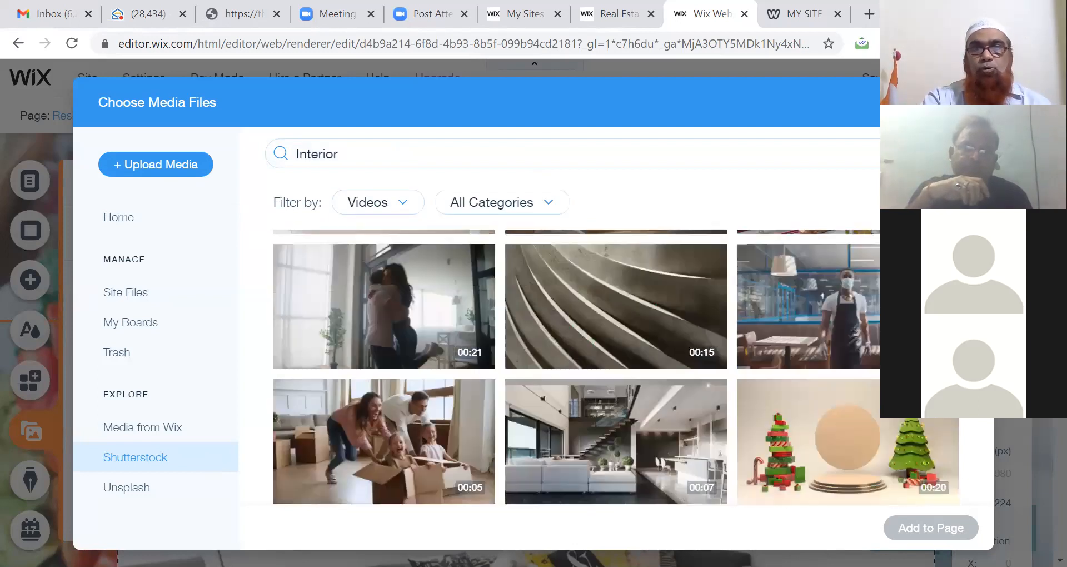
pyautogui.scroll(-2, 556, 361)
pyautogui.scroll(-5, 555, 361)
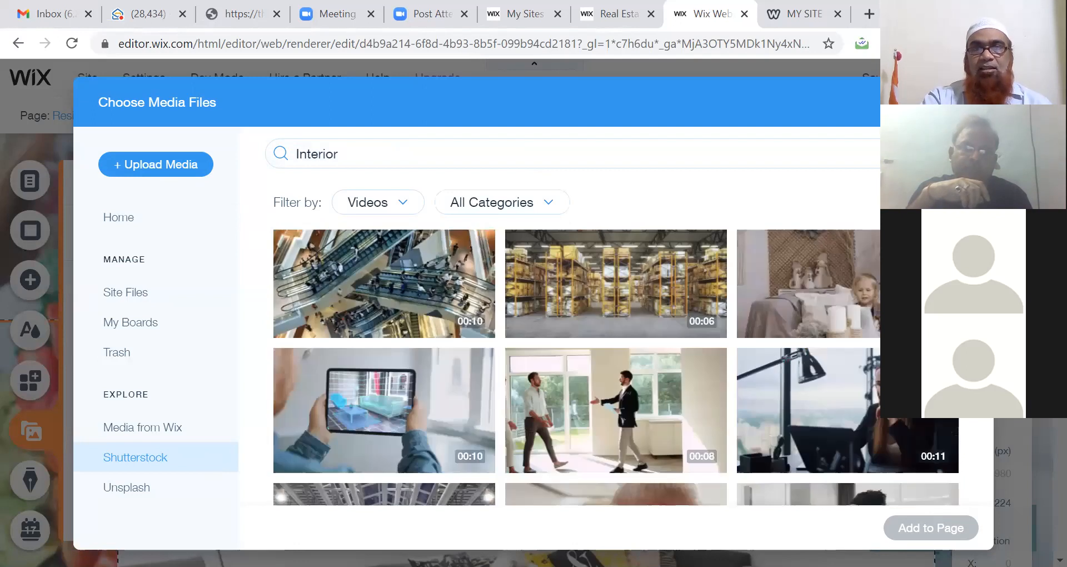
pyautogui.moveTo(383, 325)
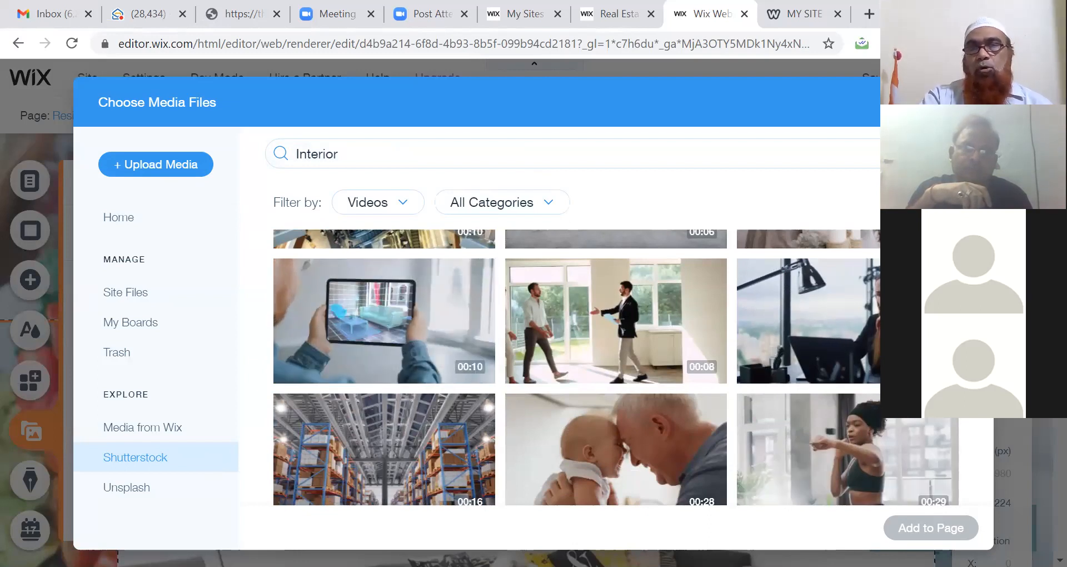
pyautogui.scroll(-5, 583, 422)
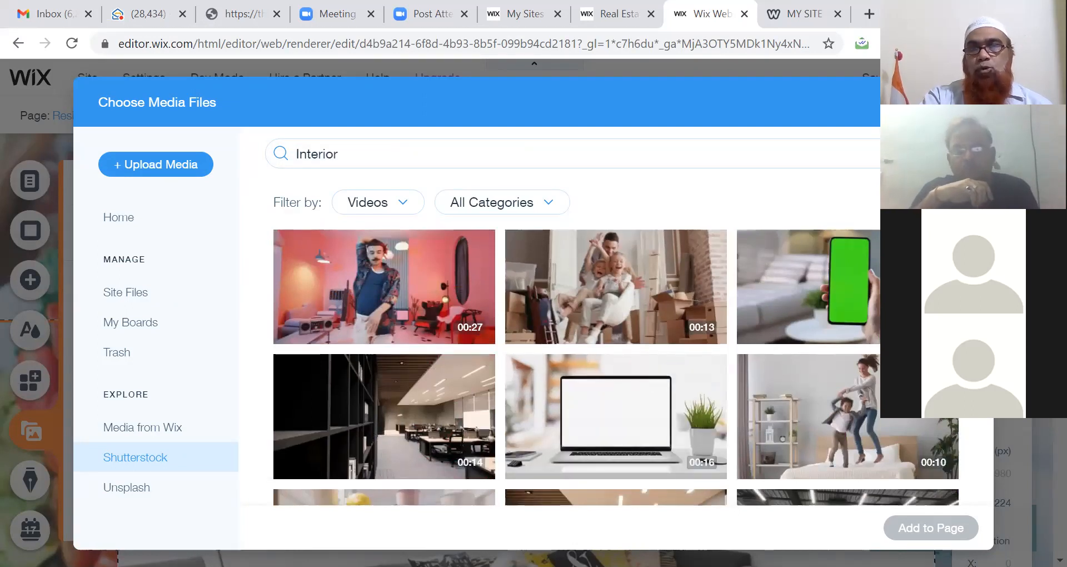
pyautogui.scroll(-5, 615, 366)
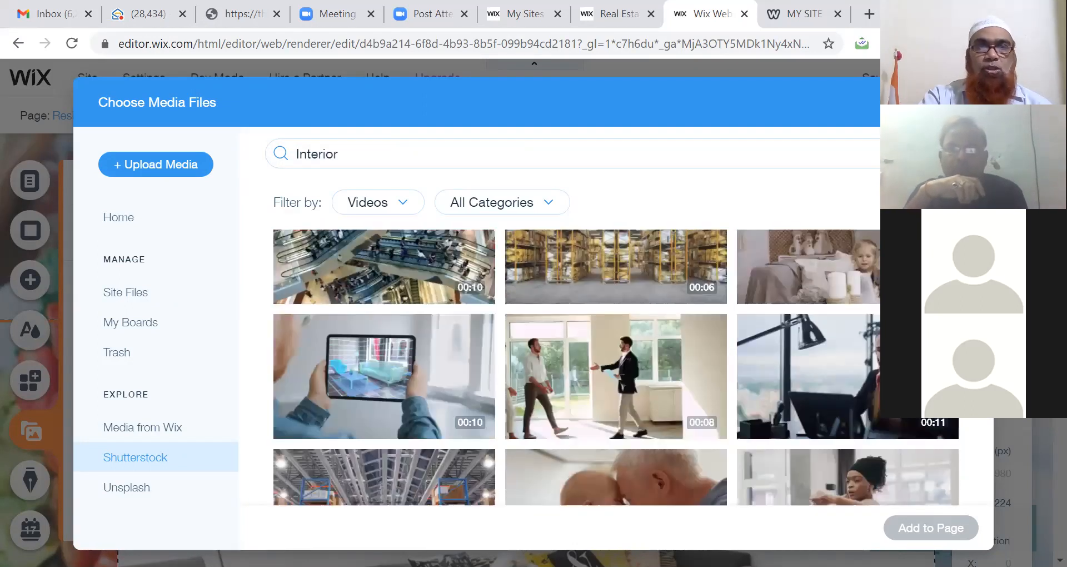
pyautogui.scroll(10, 554, 257)
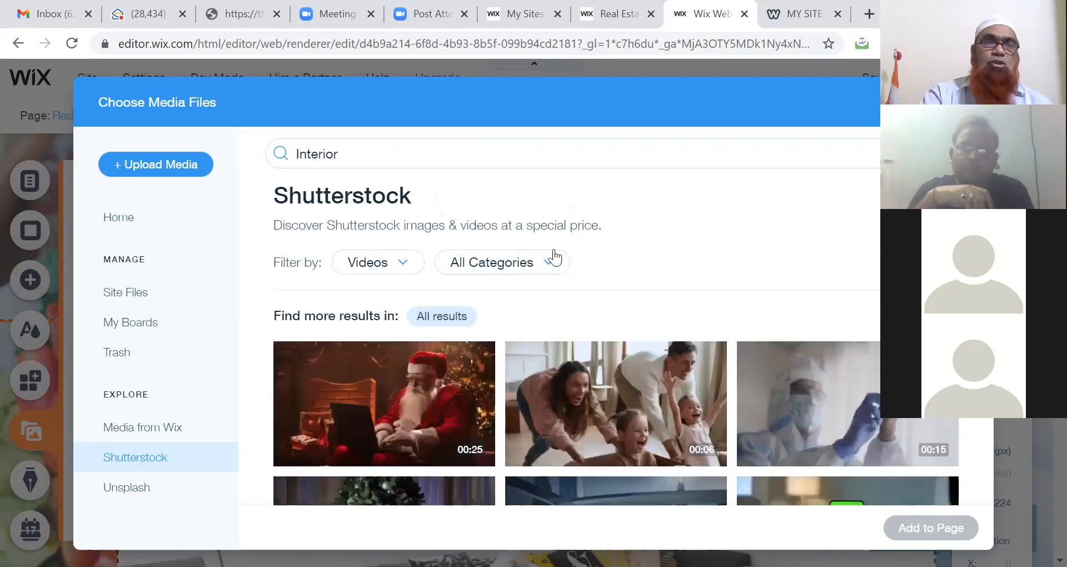
# Step: Upload the agritech file from the Downloads folder to Site Files
pyautogui.click(157, 170)
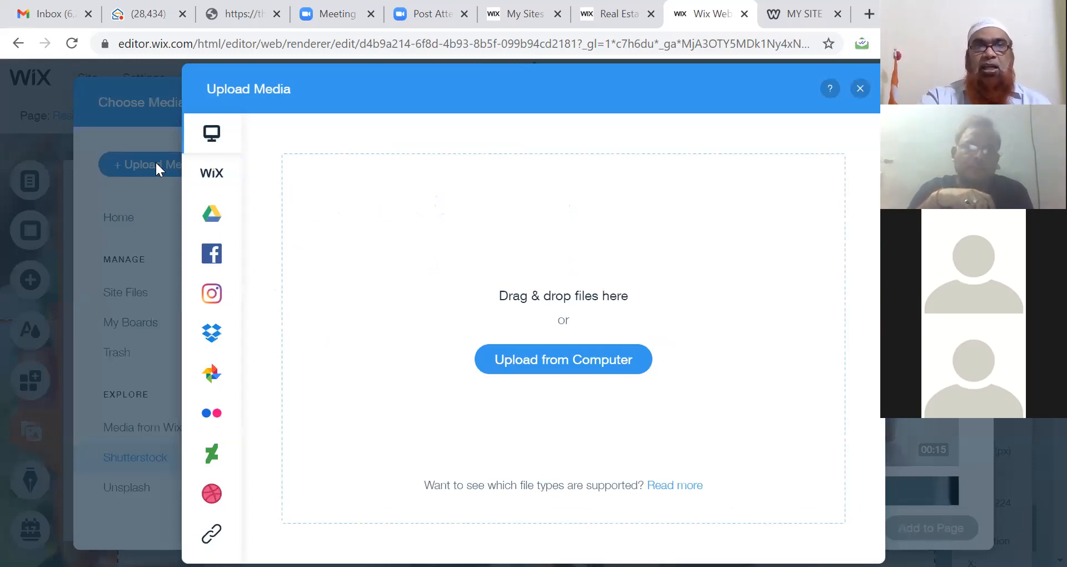
pyautogui.click(575, 363)
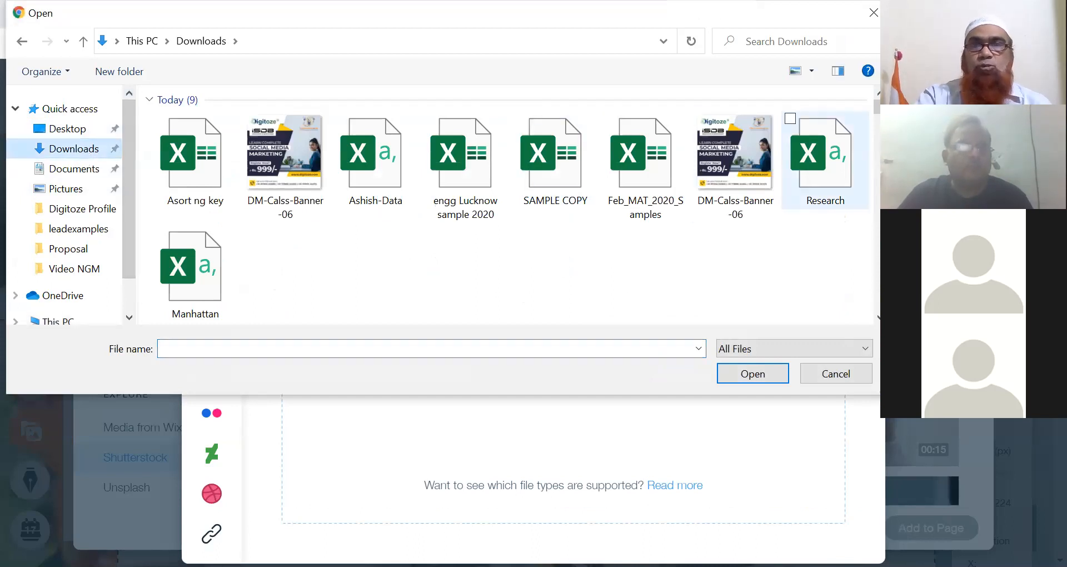
pyautogui.moveTo(878, 111); pyautogui.dragTo(877, 121)
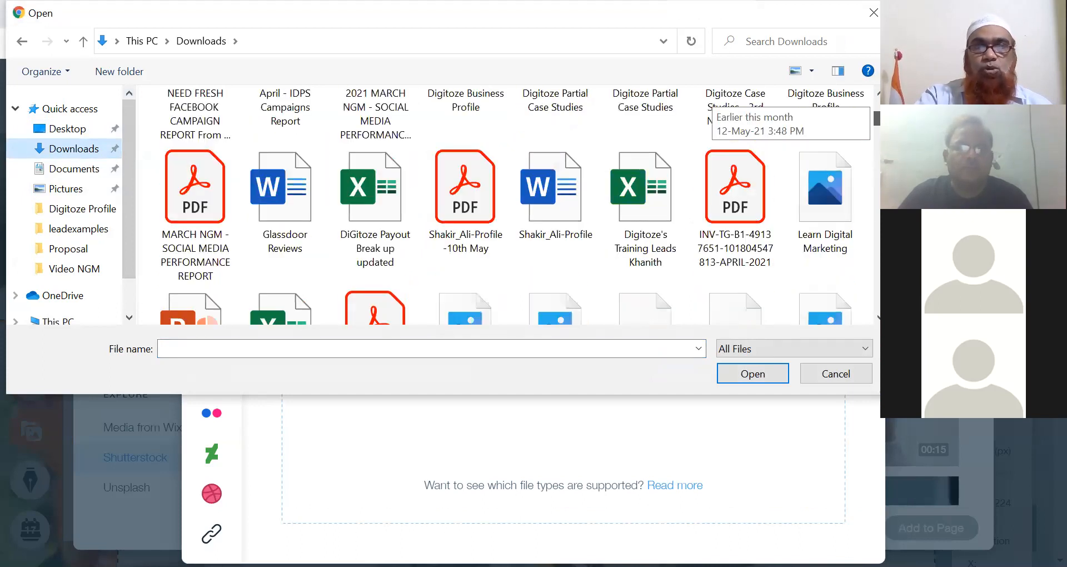
pyautogui.scroll(-5, 714, 97)
pyautogui.scroll(-3, 714, 106)
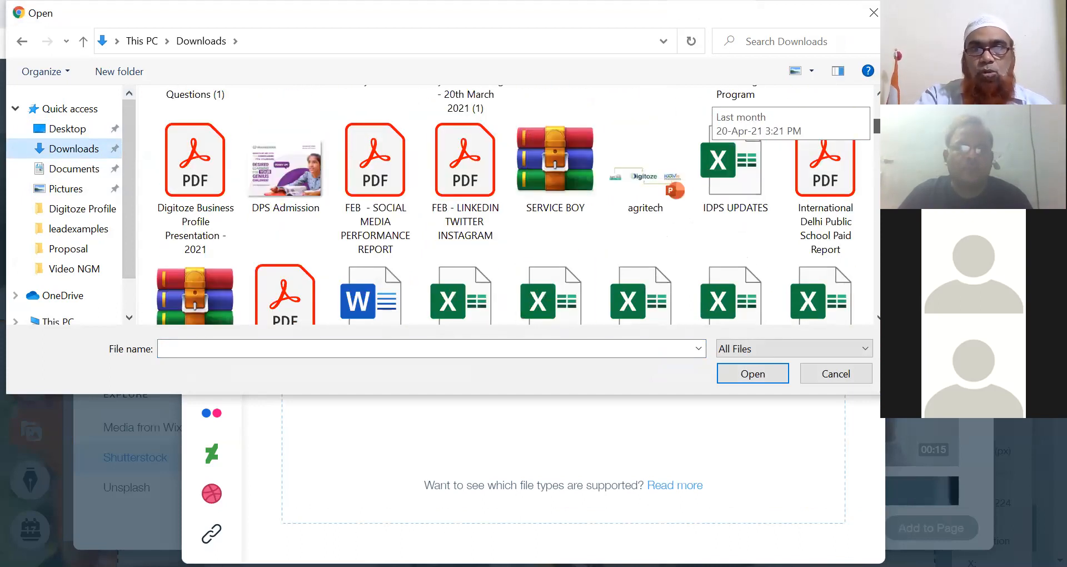
pyautogui.scroll(-3, 714, 106)
pyautogui.scroll(5, 714, 105)
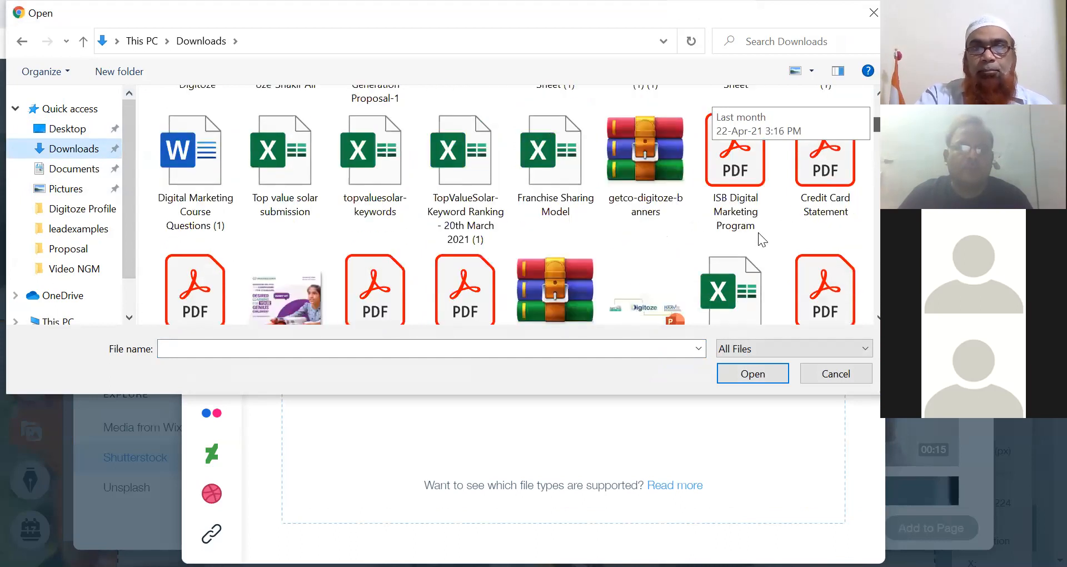
pyautogui.click(649, 313)
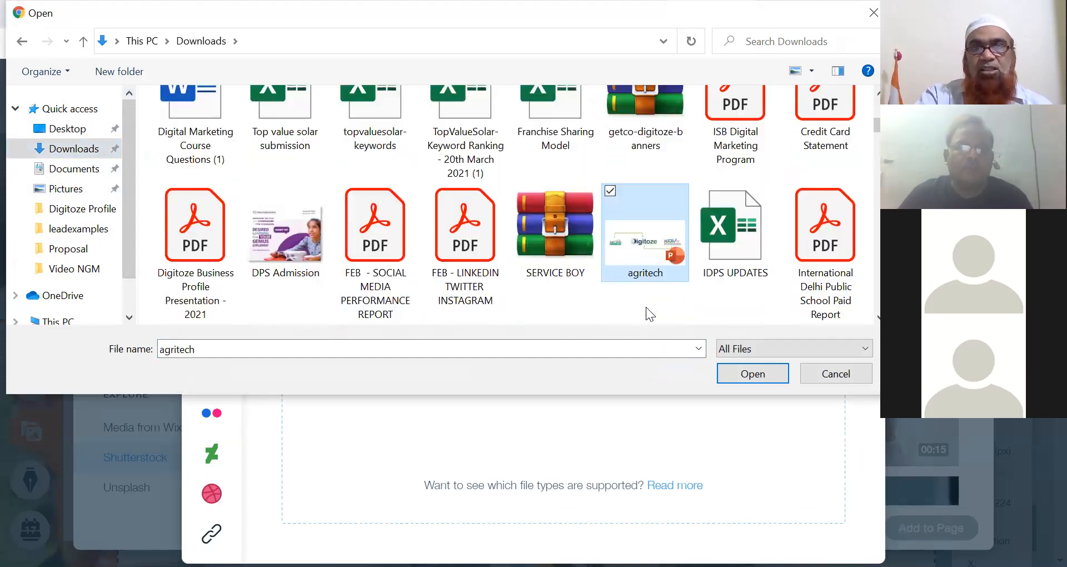
pyautogui.click(737, 376)
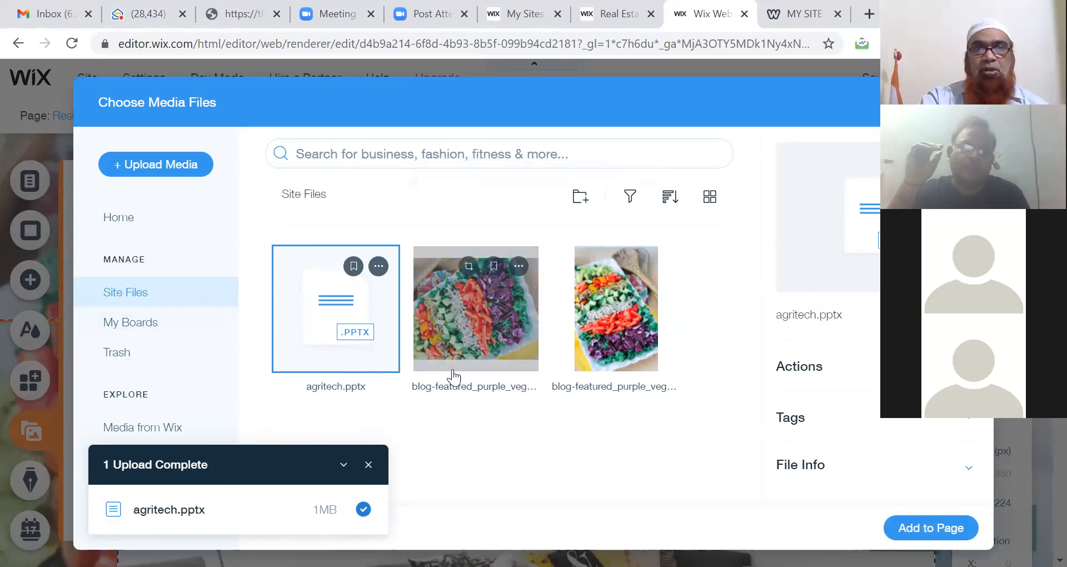
# Step: Start another upload from the computer and step through Downloads to the school-01 image
pyautogui.click(141, 167)
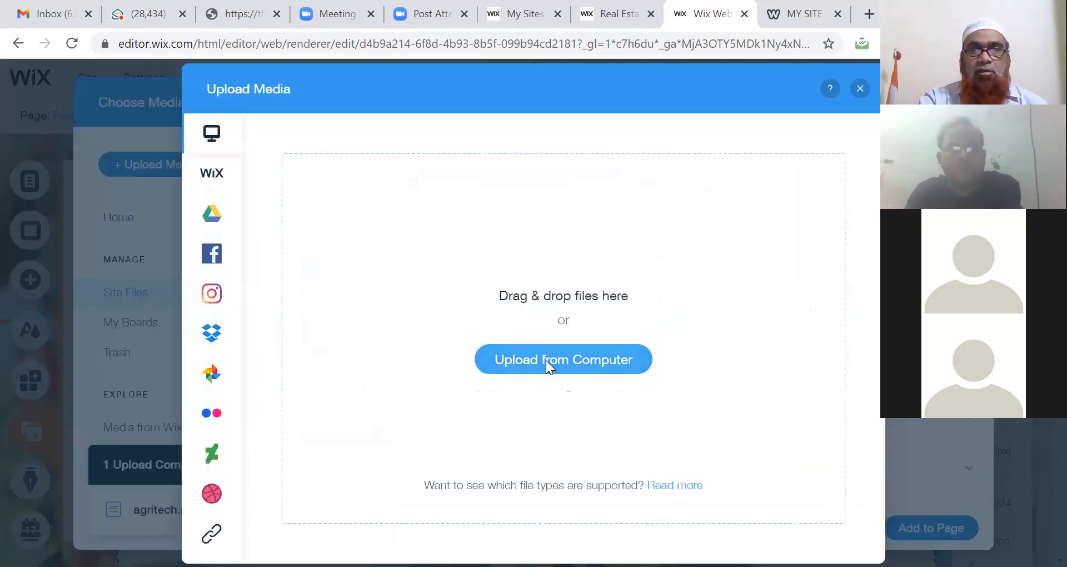
pyautogui.click(545, 360)
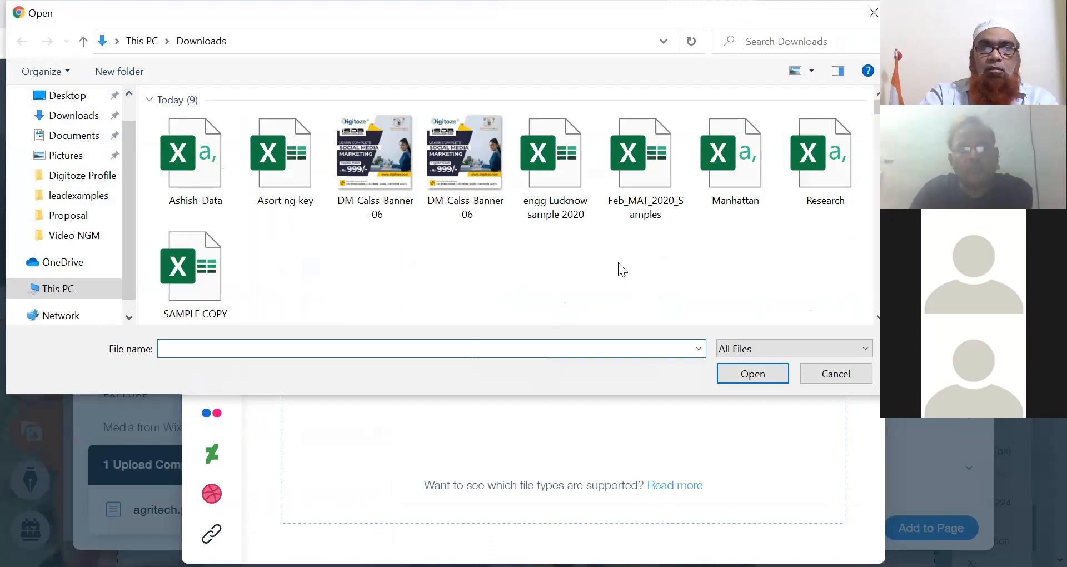
pyautogui.click(74, 119)
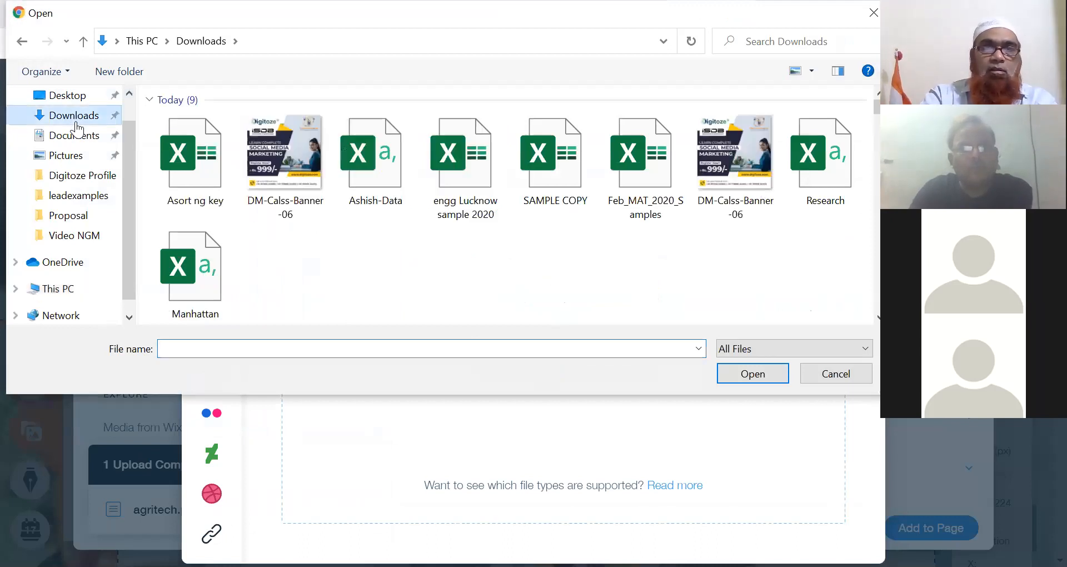
pyautogui.press('Down')
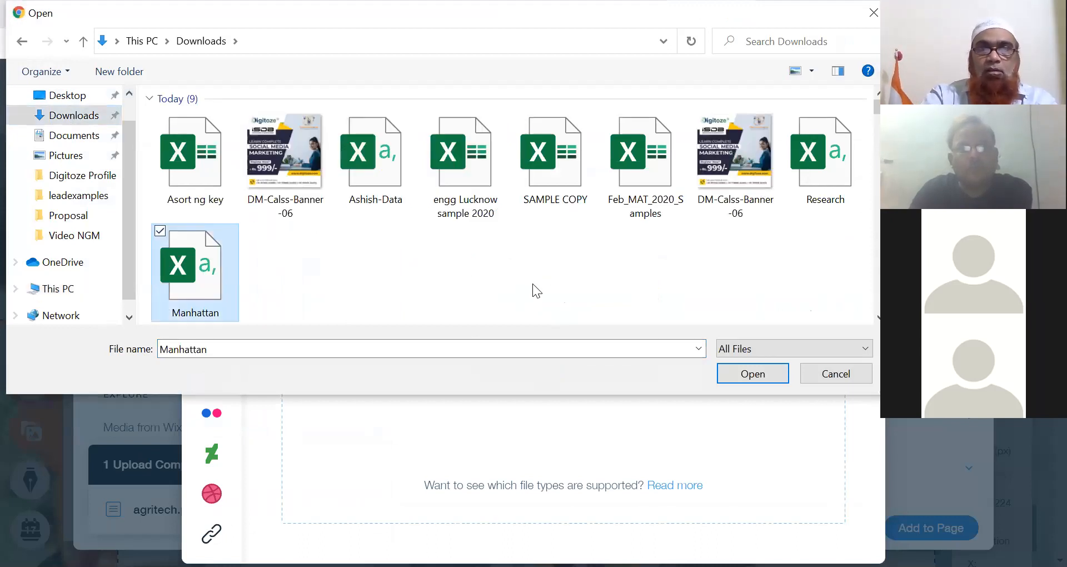
pyautogui.press('Down')
pyautogui.press('Down')
pyautogui.press('Down')
pyautogui.press('Down')
pyautogui.press('Down')
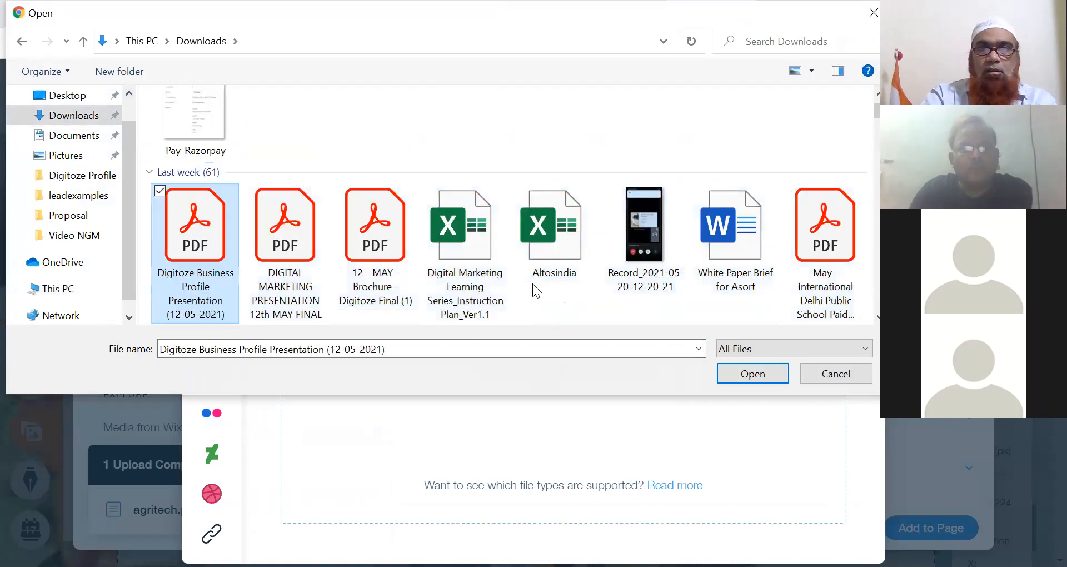
pyautogui.press('Down')
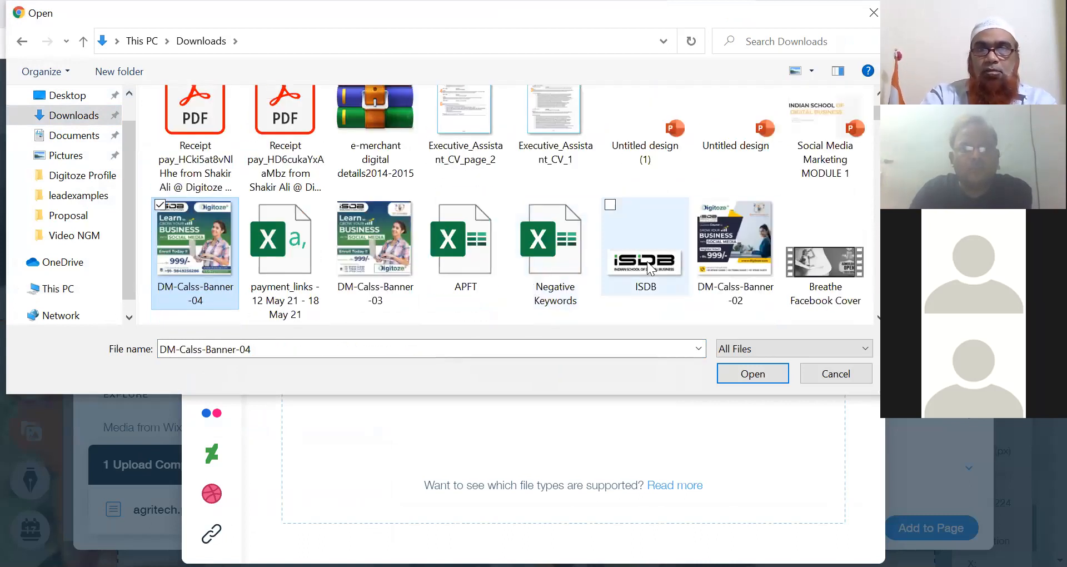
pyautogui.press('Down')
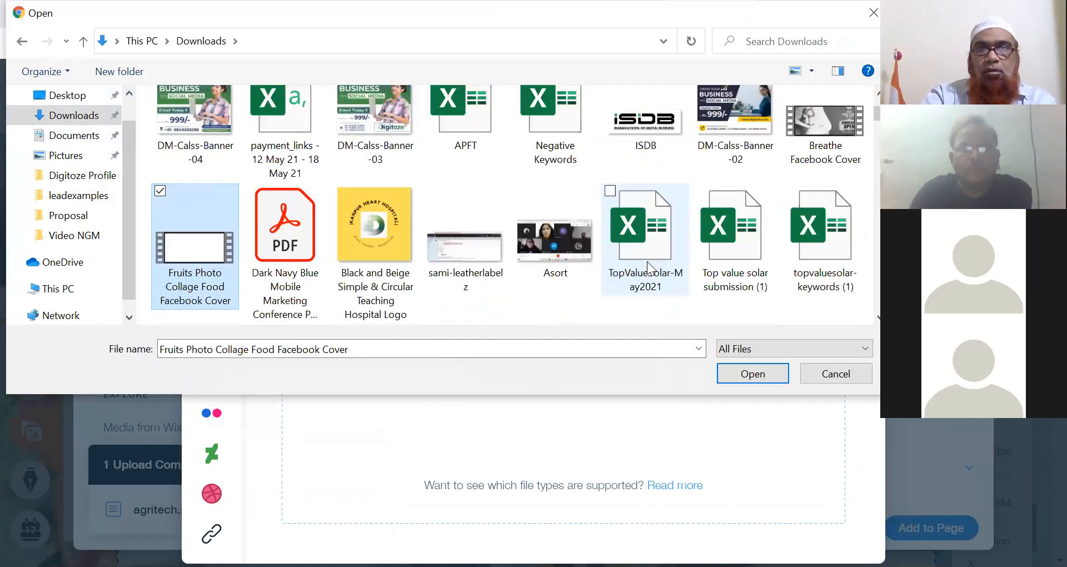
pyautogui.press('Down')
pyautogui.press('Down')
pyautogui.press('Down')
pyautogui.press('Down')
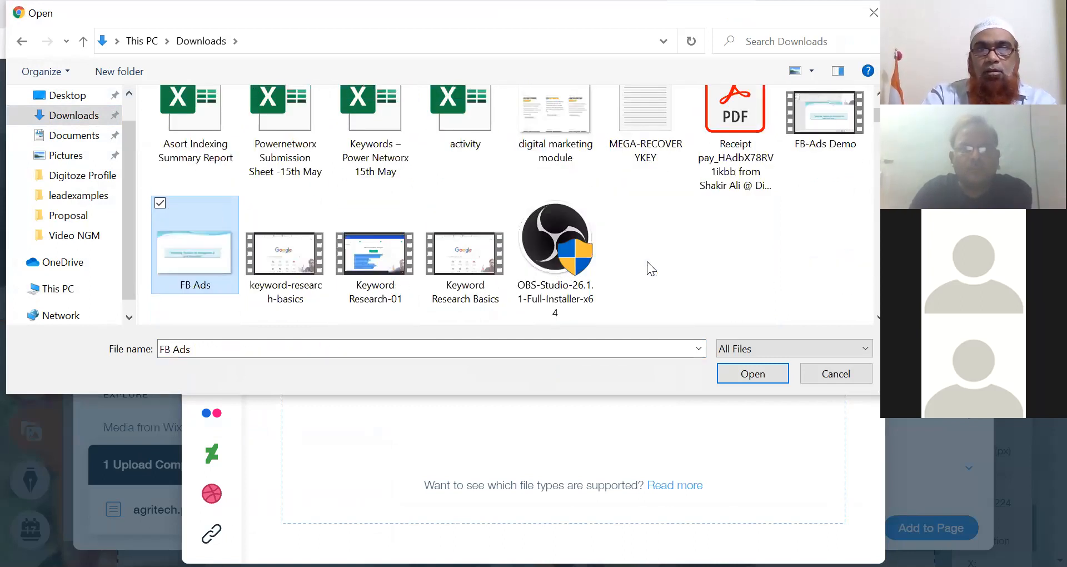
pyautogui.press('Down')
pyautogui.press('Down')
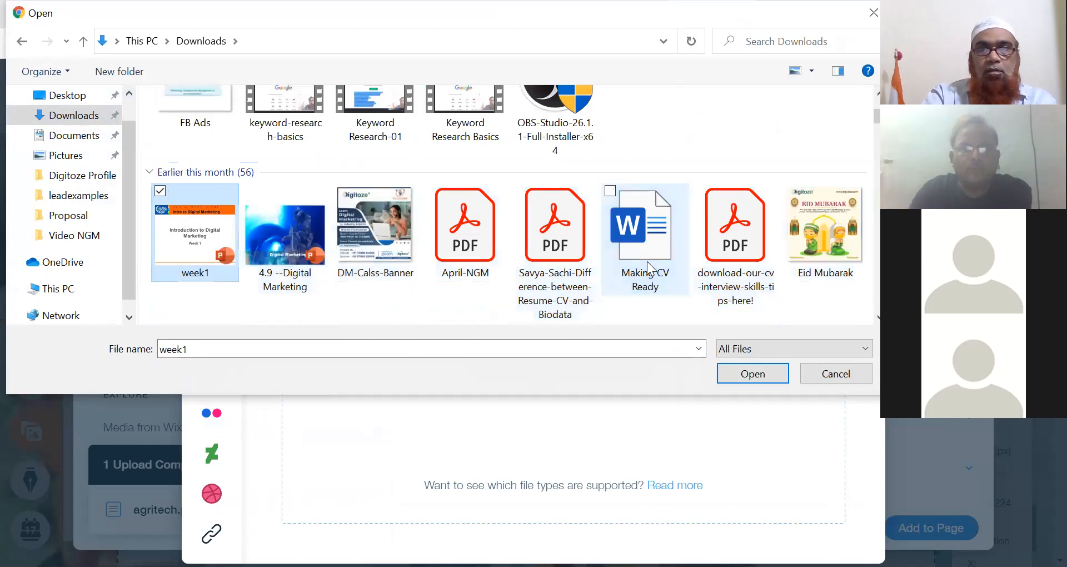
pyautogui.press('Down')
pyautogui.press('Down')
pyautogui.press('Down')
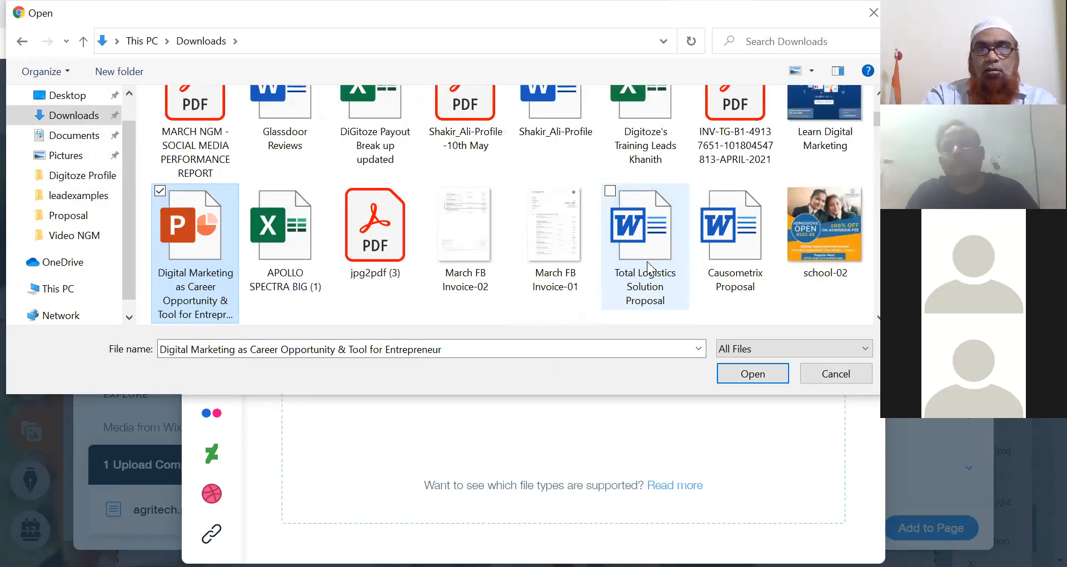
pyautogui.press('Down')
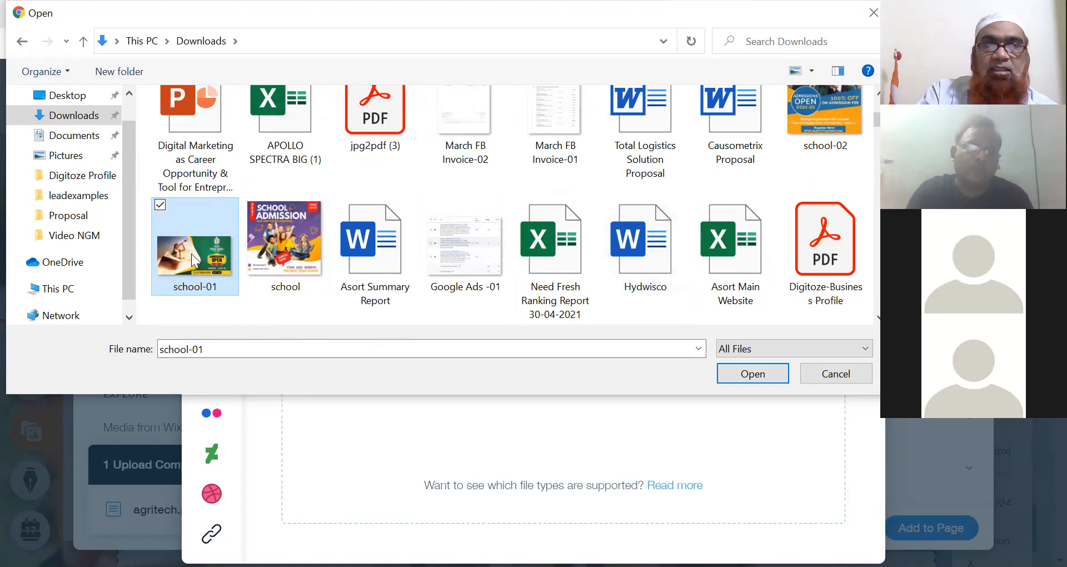
# Step: Upload school-01.jpg and add it to the Residential page as an image
pyautogui.click(736, 378)
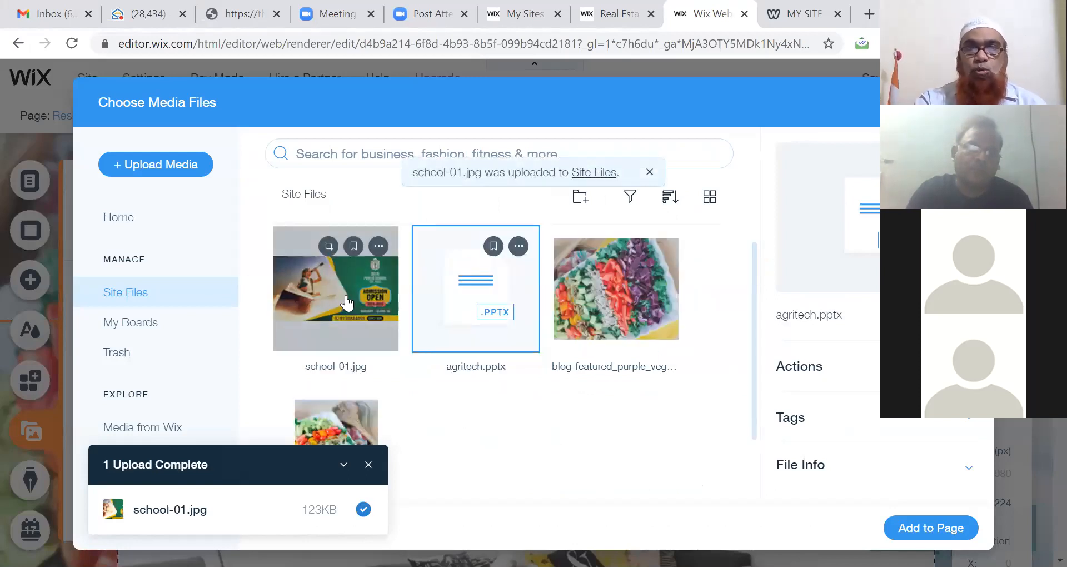
pyautogui.click(347, 302)
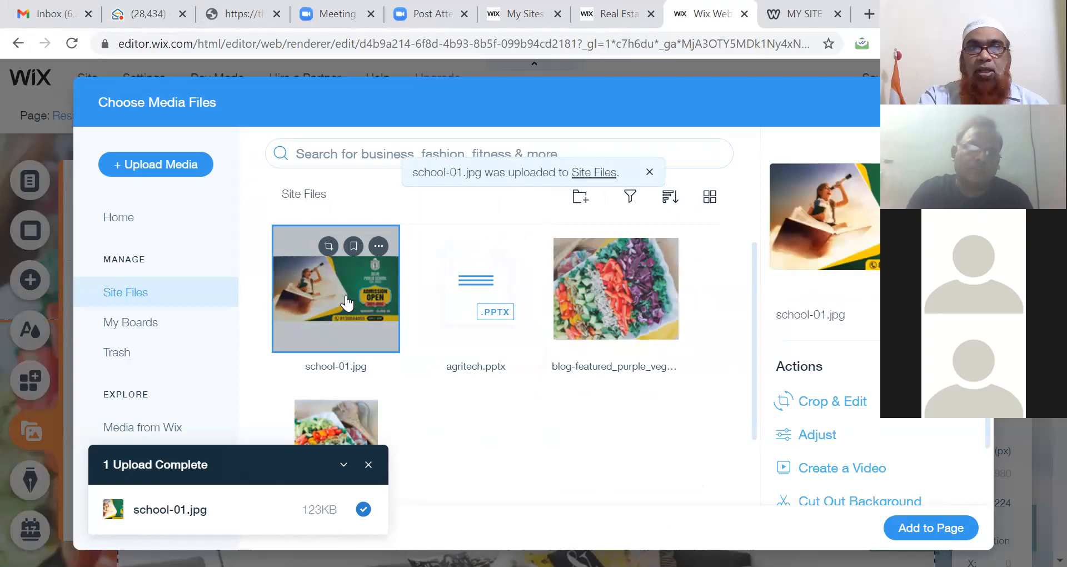
pyautogui.doubleClick(346, 294)
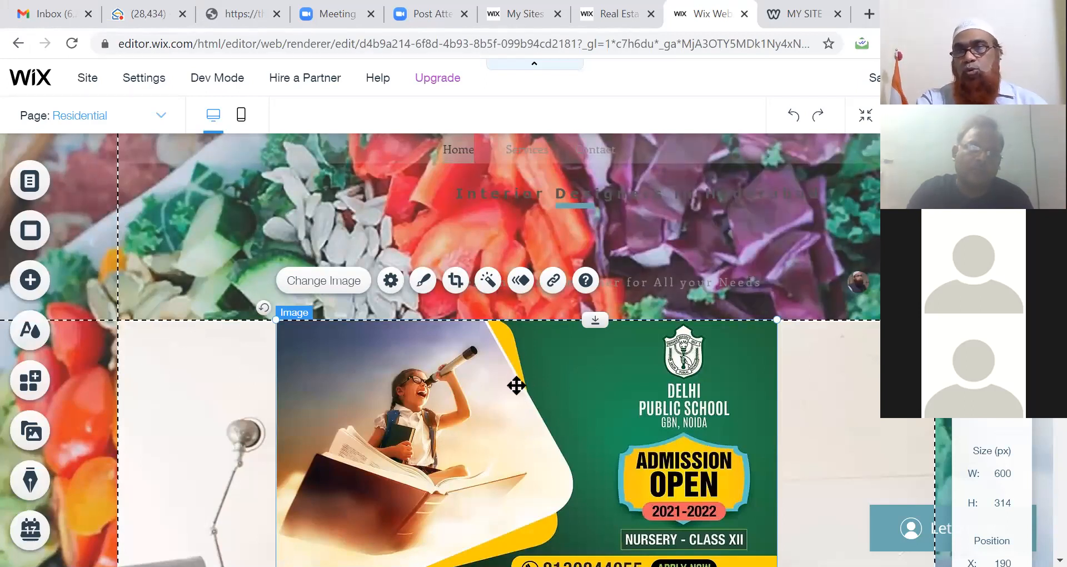
# Step: Select the page header and open, then dismiss, its context menu options
pyautogui.click(725, 229)
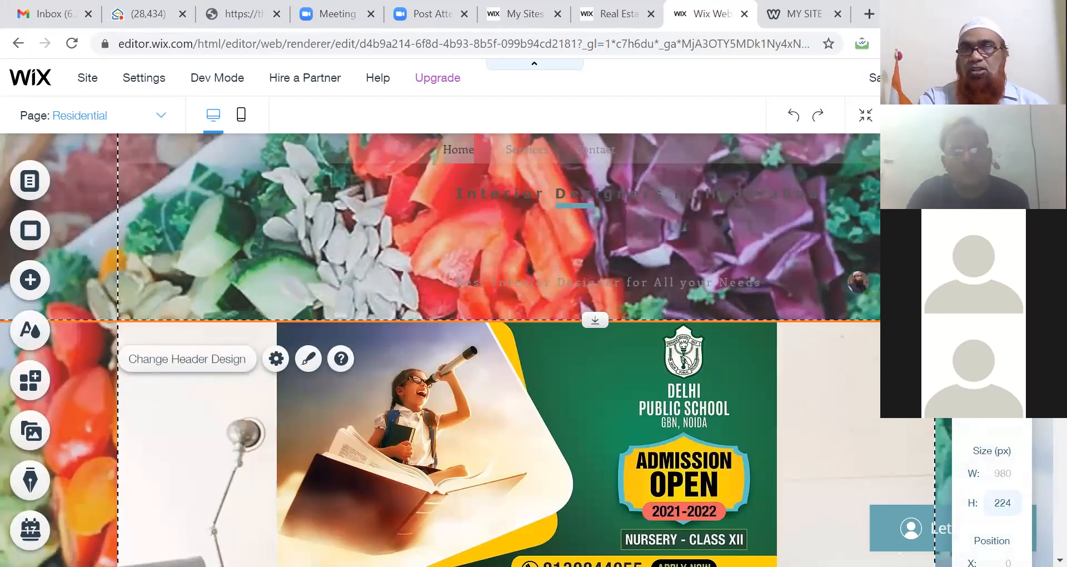
pyautogui.rightClick(815, 248)
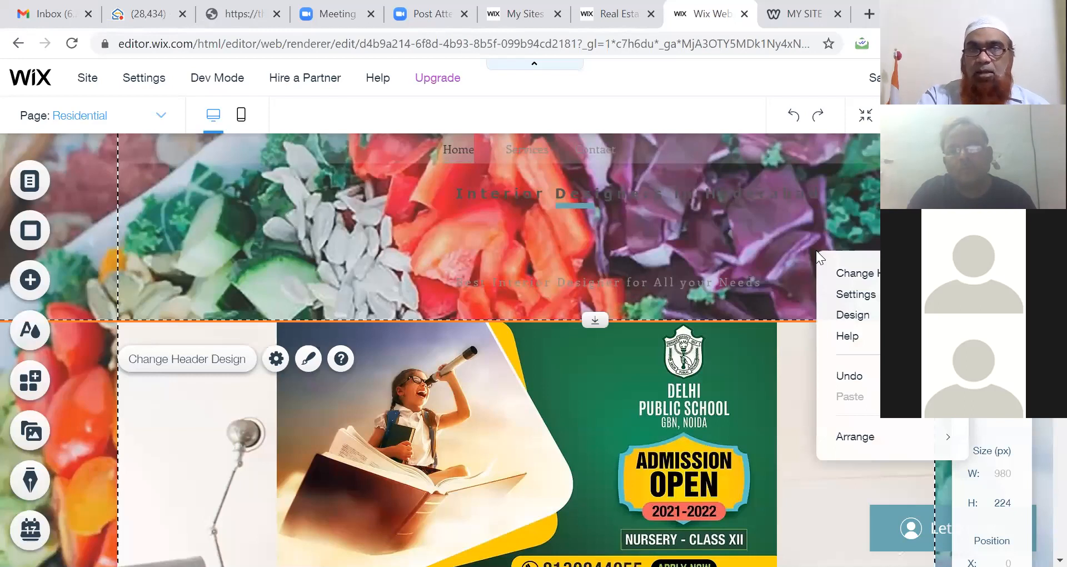
pyautogui.doubleClick(792, 218)
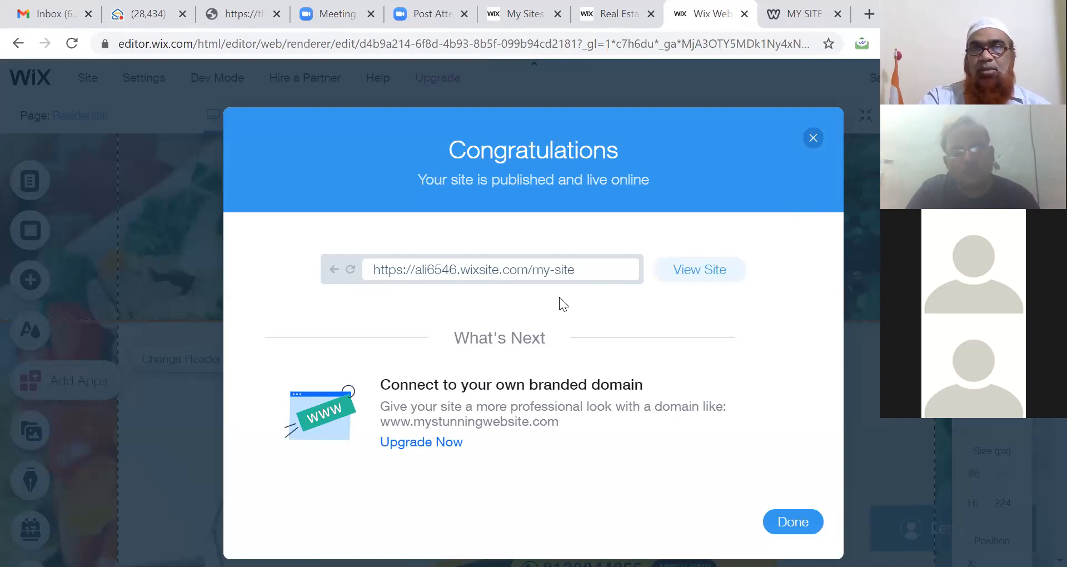
# Step: Open the published site's address in a new tab and browse its home and Services pages
pyautogui.click(575, 268)
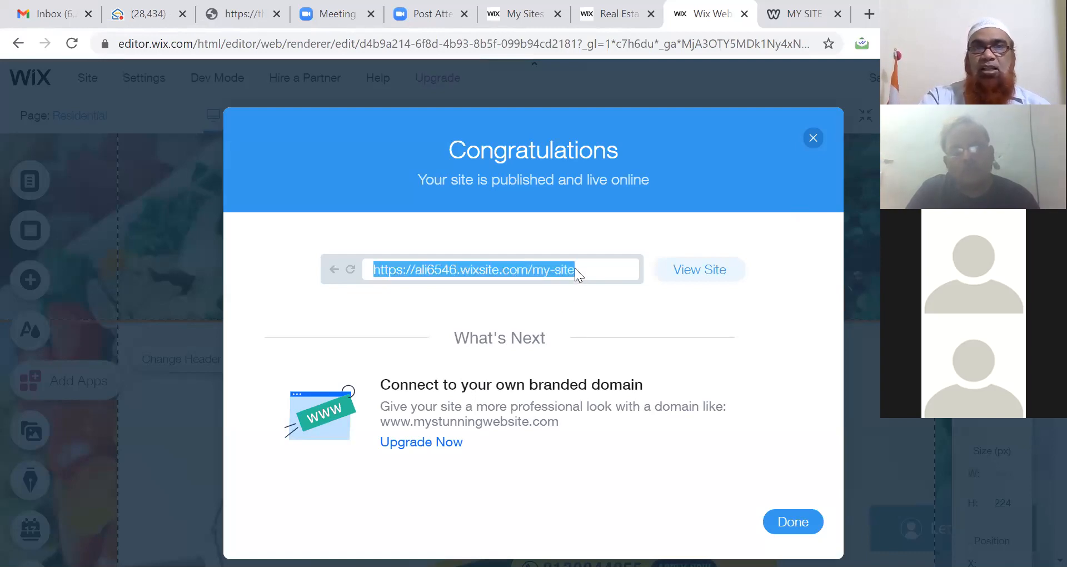
pyautogui.click(688, 271)
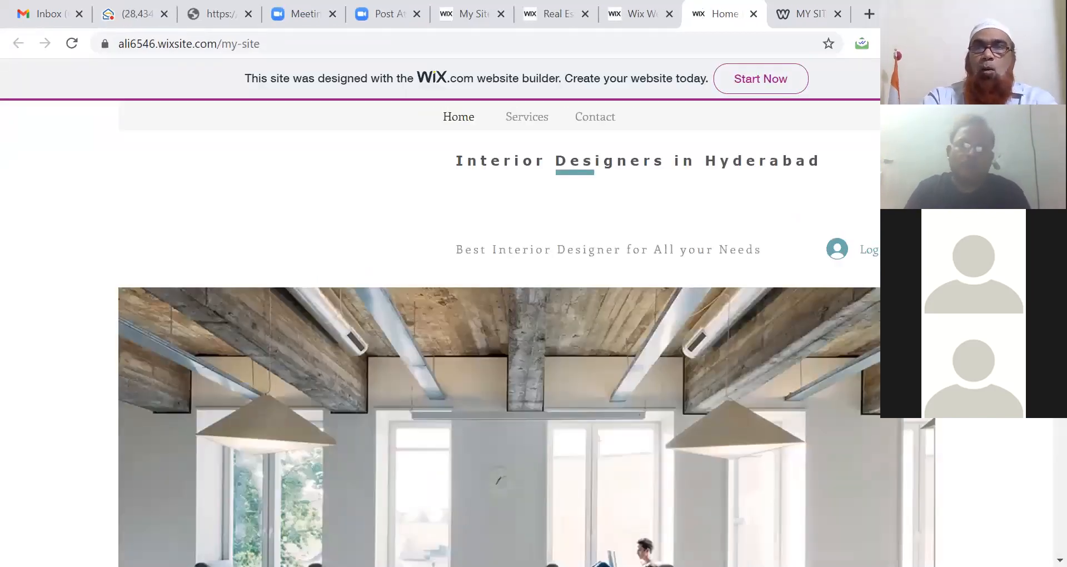
pyautogui.scroll(-4, 499, 333)
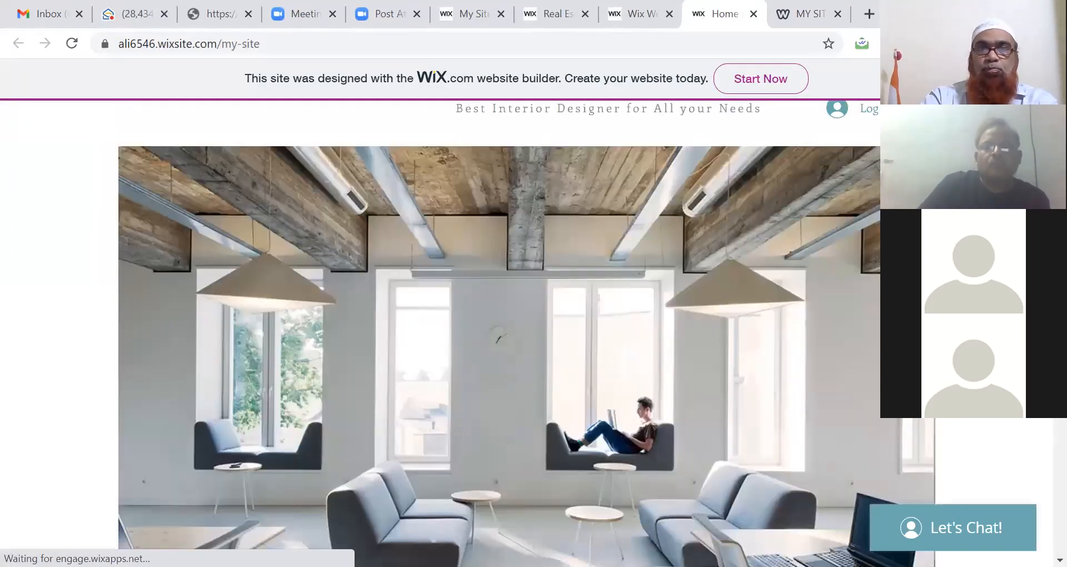
pyautogui.scroll(-12, 499, 333)
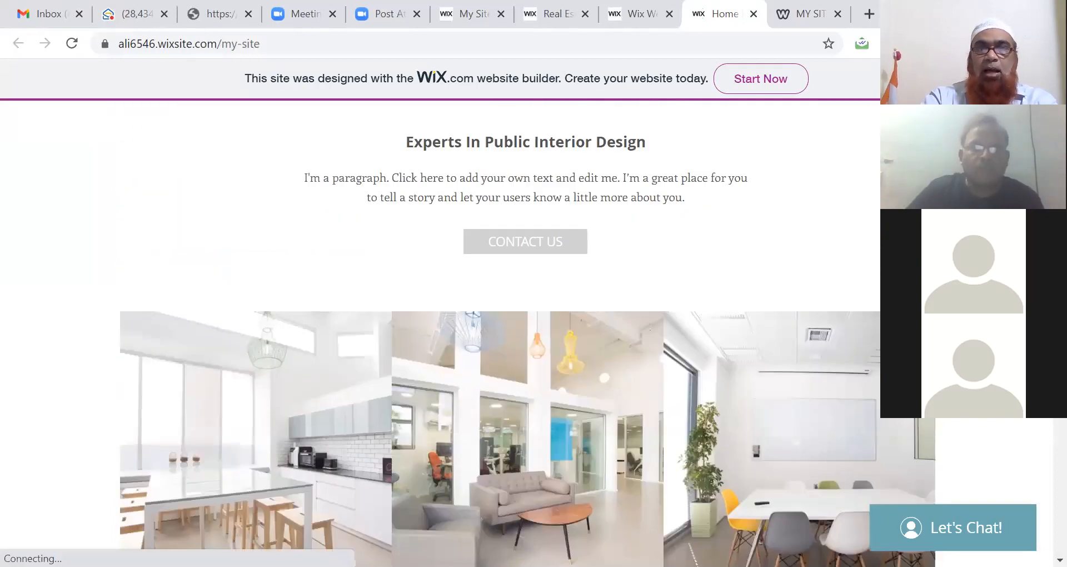
pyautogui.scroll(-10, 499, 334)
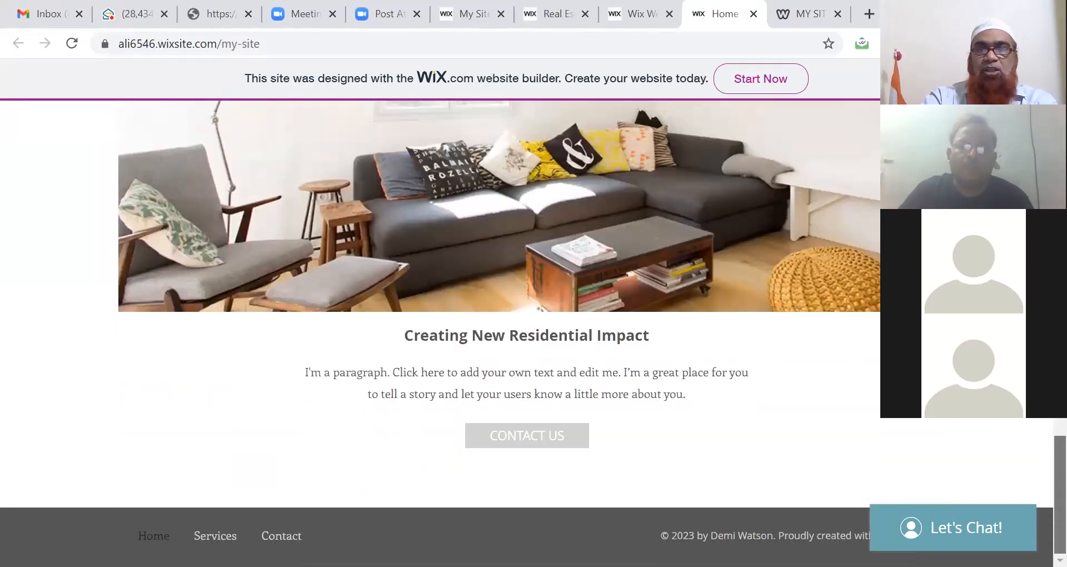
pyautogui.scroll(20, 499, 333)
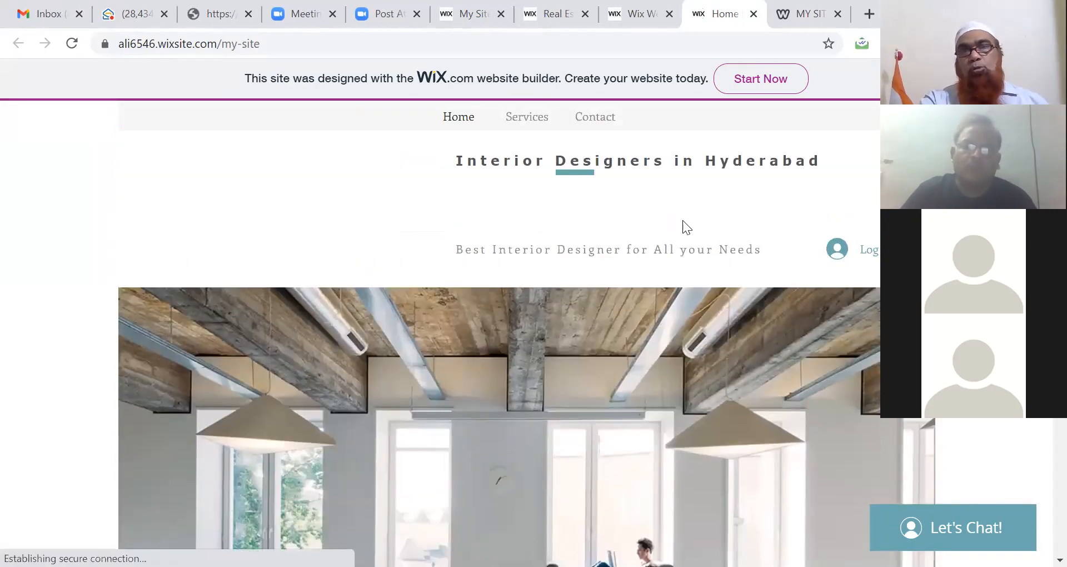
pyautogui.click(528, 118)
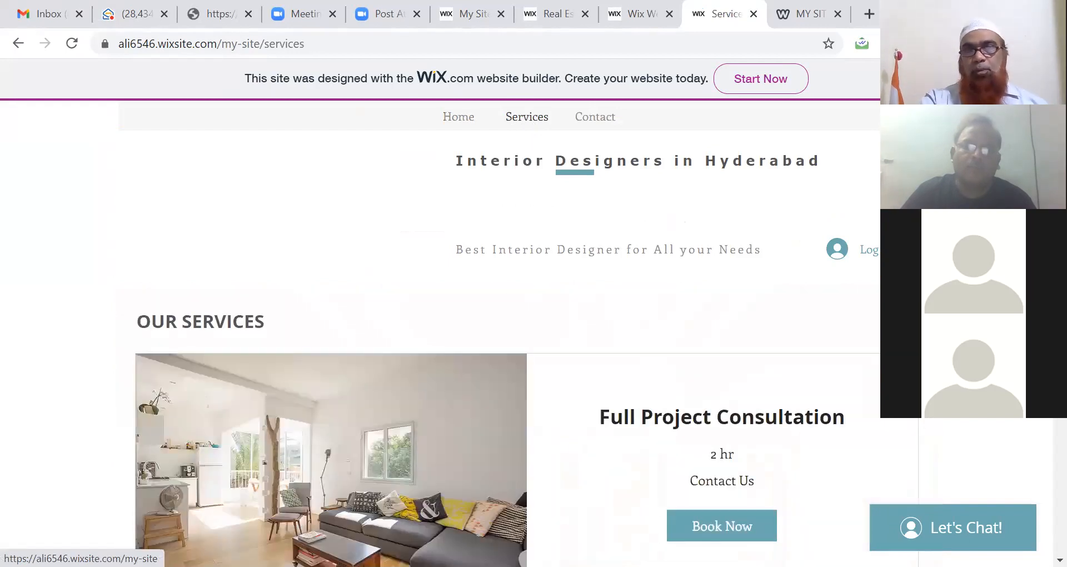
pyautogui.scroll(-7, 1042, 453)
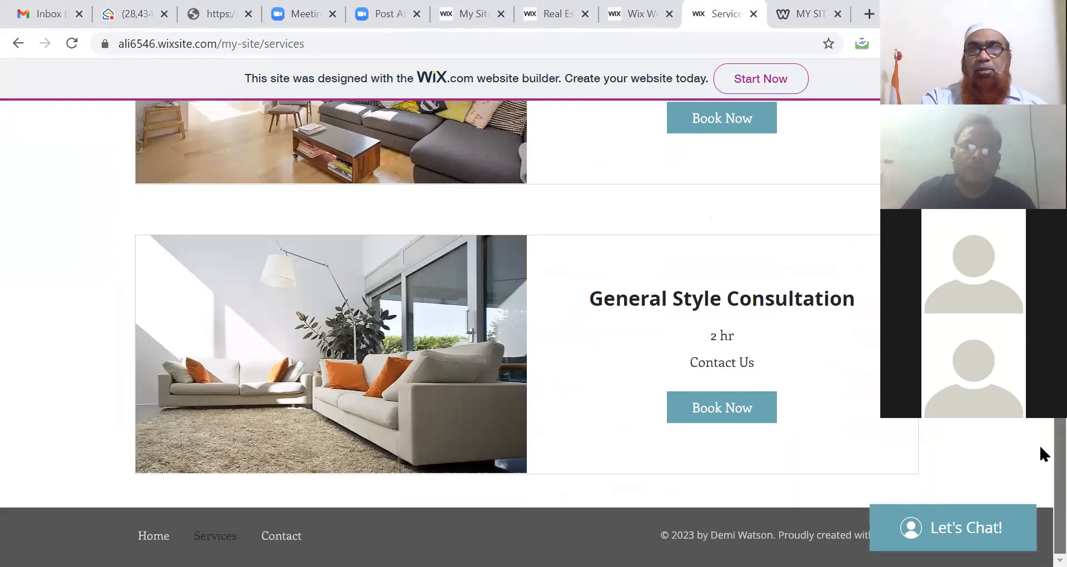
pyautogui.scroll(8, 1042, 452)
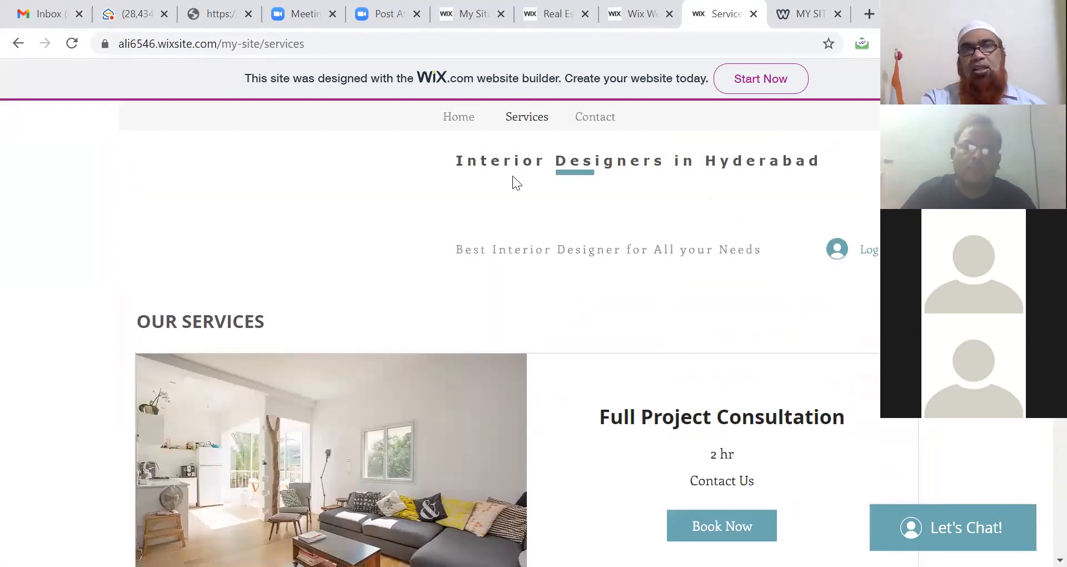
# Step: Try the bare domain without /my-site, go back to Home, then return to the Wix editor
pyautogui.click(461, 124)
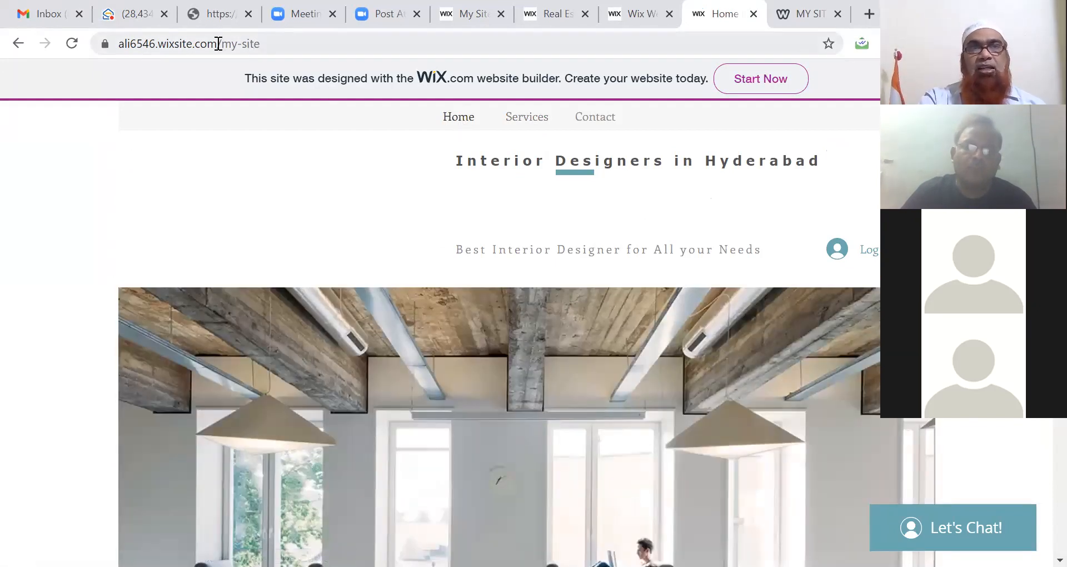
pyautogui.moveTo(218, 43); pyautogui.dragTo(298, 44)
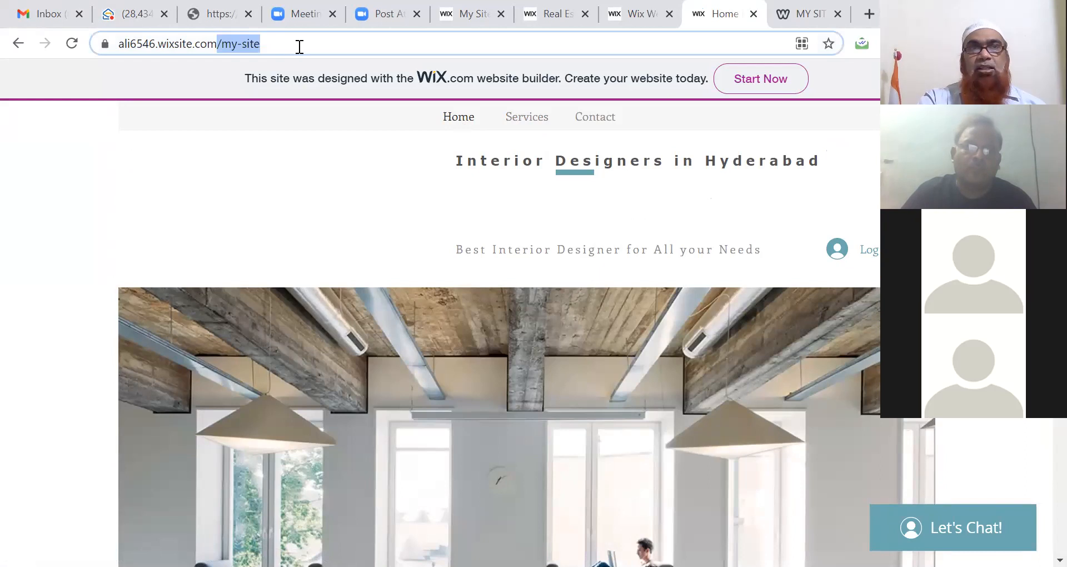
pyautogui.press('BackSpace')
pyautogui.press('Return')
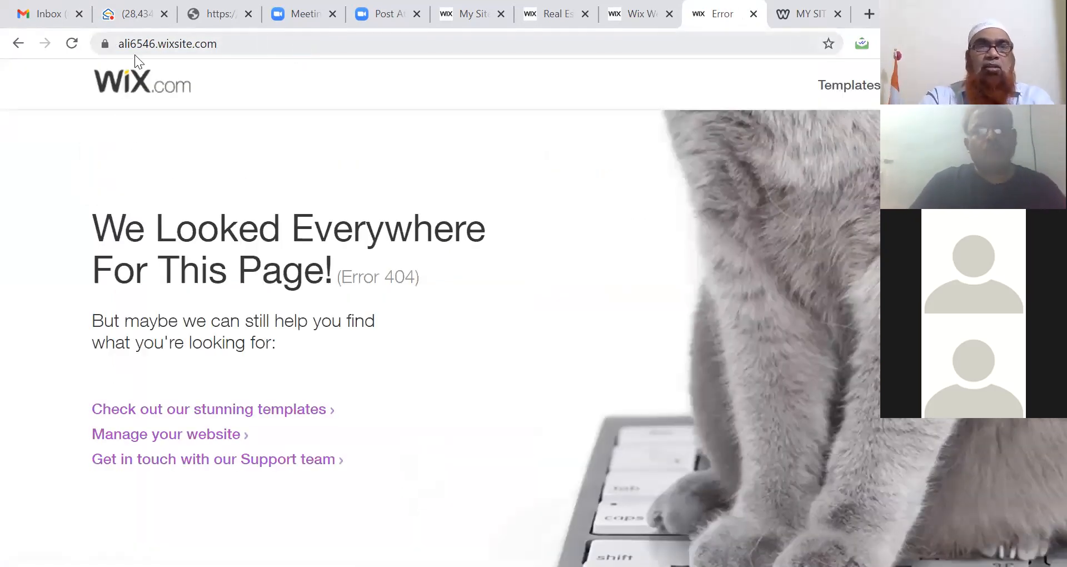
pyautogui.click(17, 47)
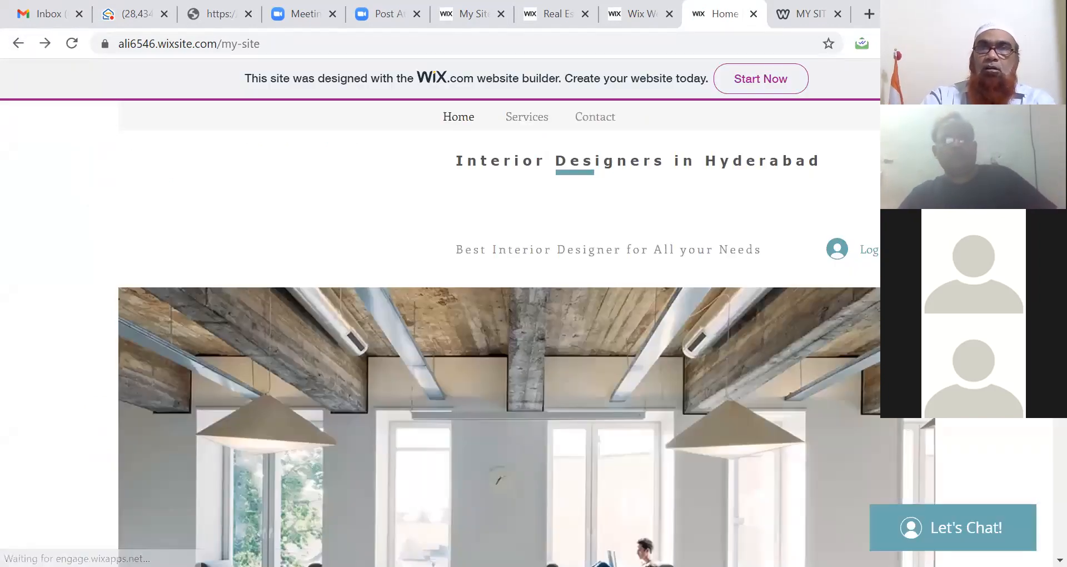
pyautogui.scroll(-15, 1042, 496)
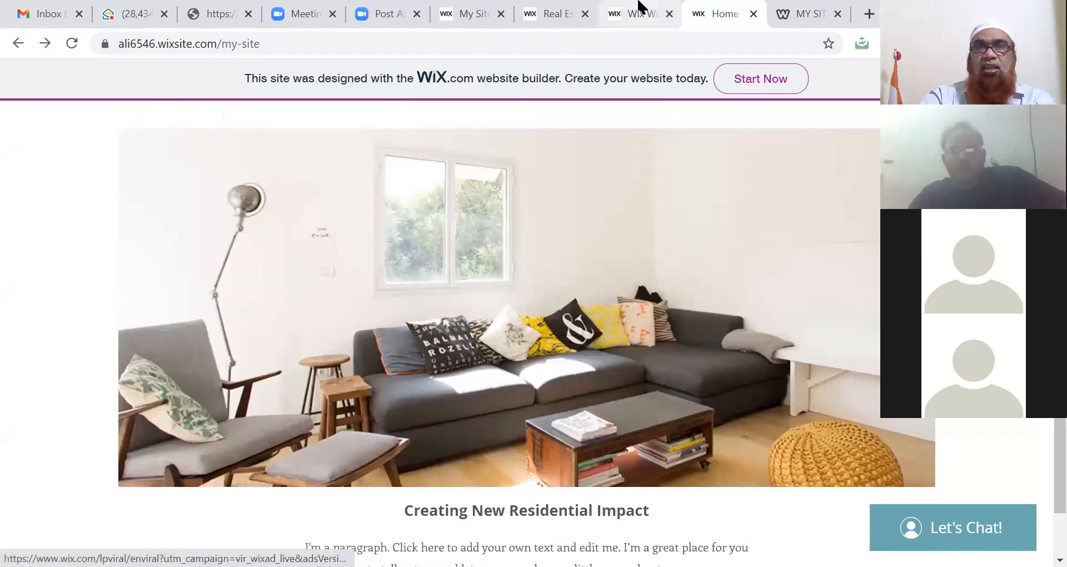
pyautogui.click(636, 17)
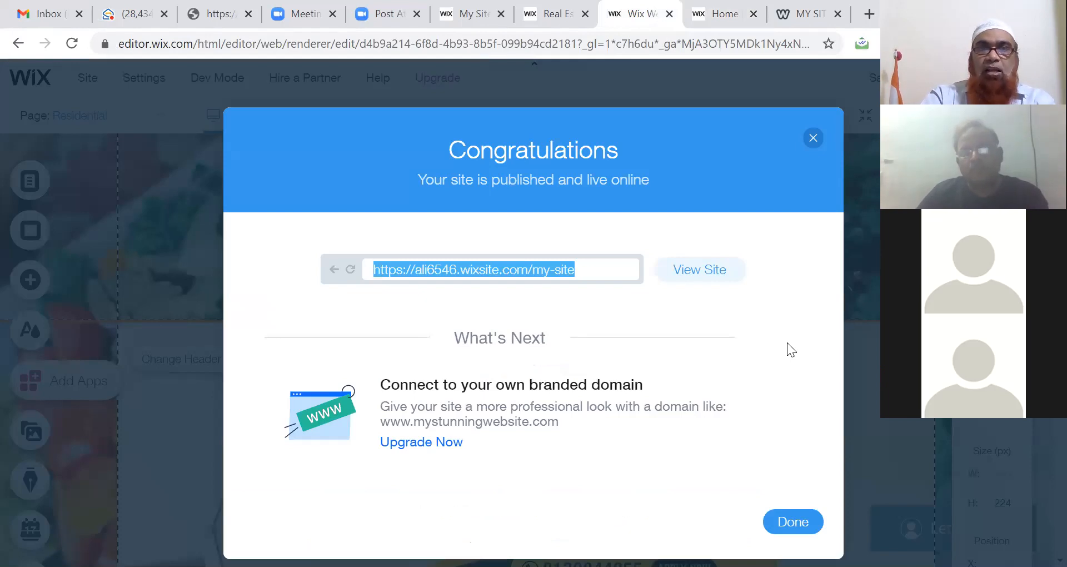
# Step: Dismiss the Congratulations message, open View Site, and browse to the Services page
pyautogui.click(812, 137)
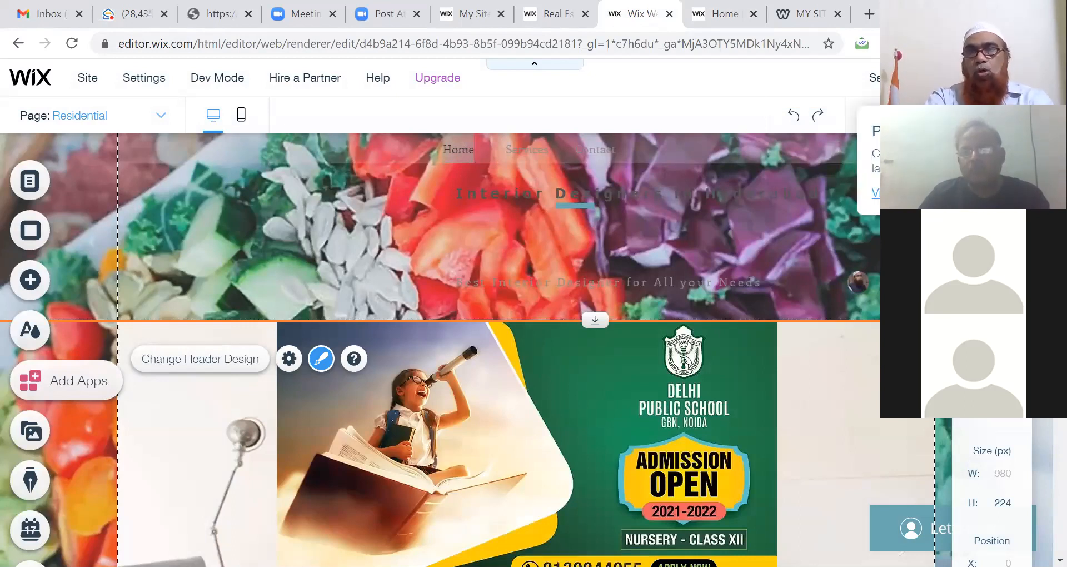
pyautogui.click(896, 193)
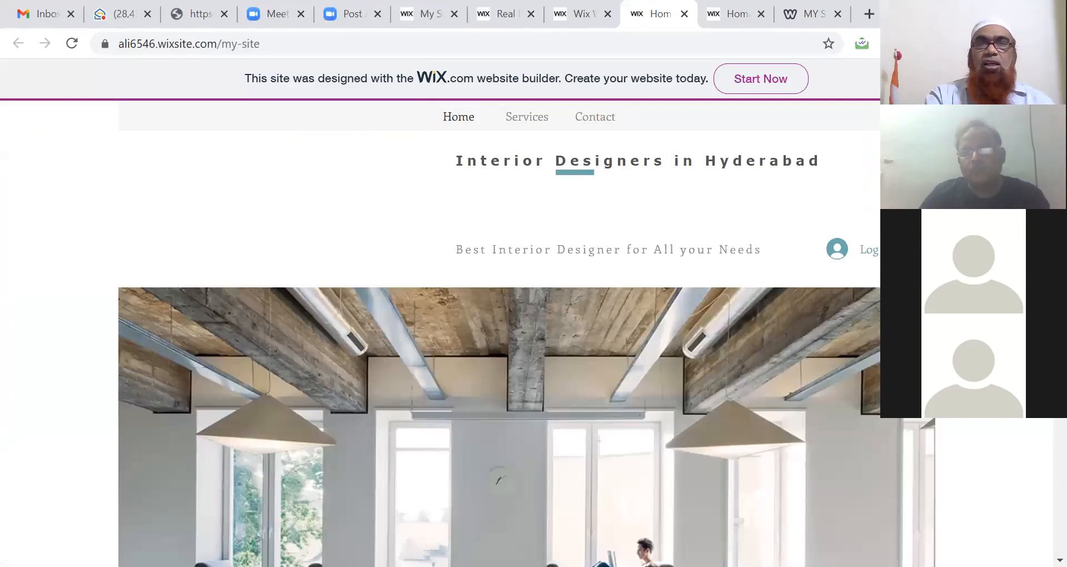
pyautogui.scroll(-10, 499, 333)
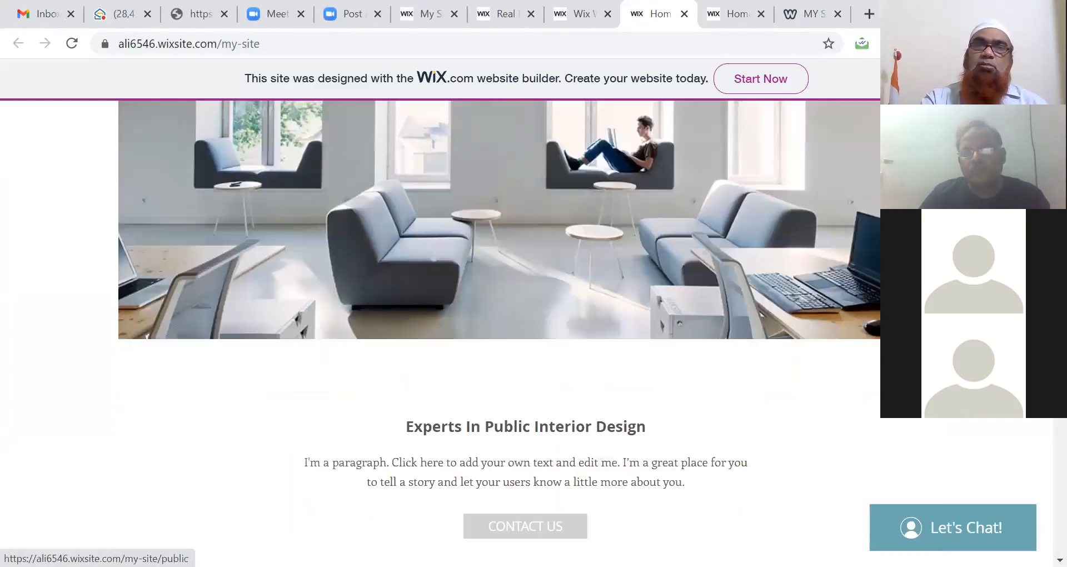
pyautogui.scroll(-10, 499, 334)
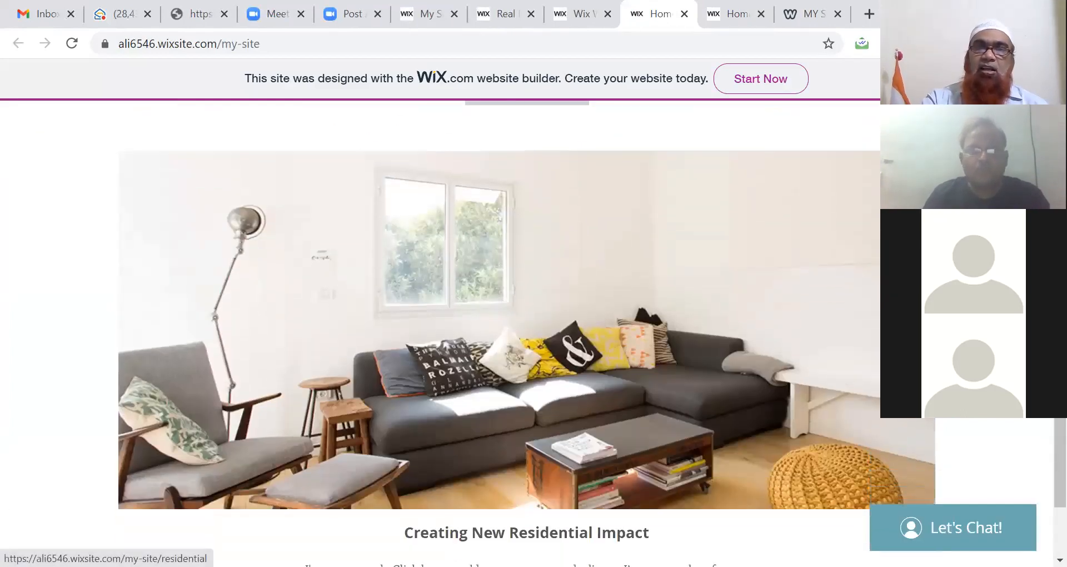
pyautogui.scroll(-1, 499, 333)
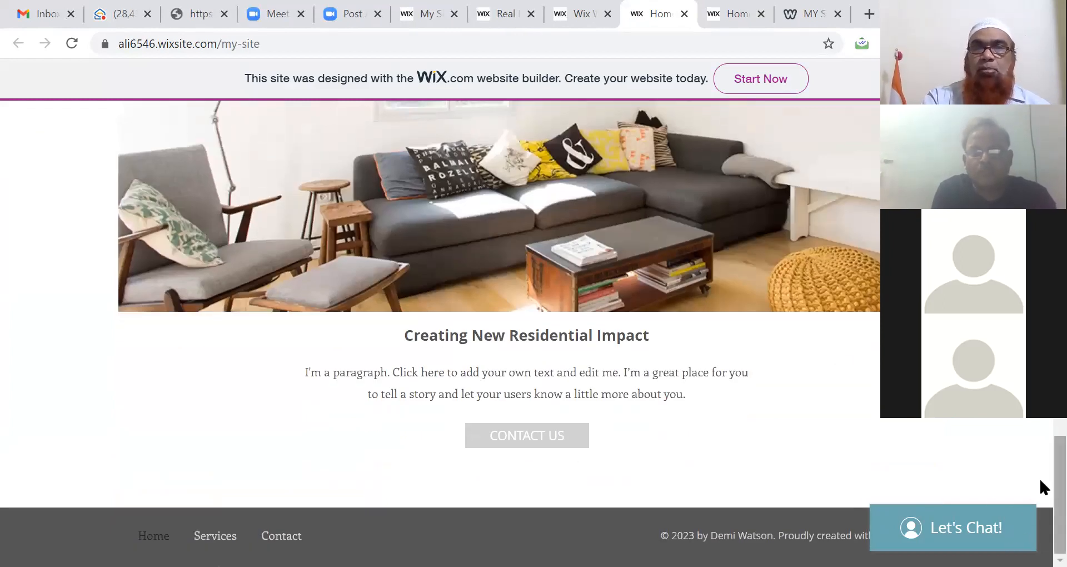
pyautogui.click(550, 446)
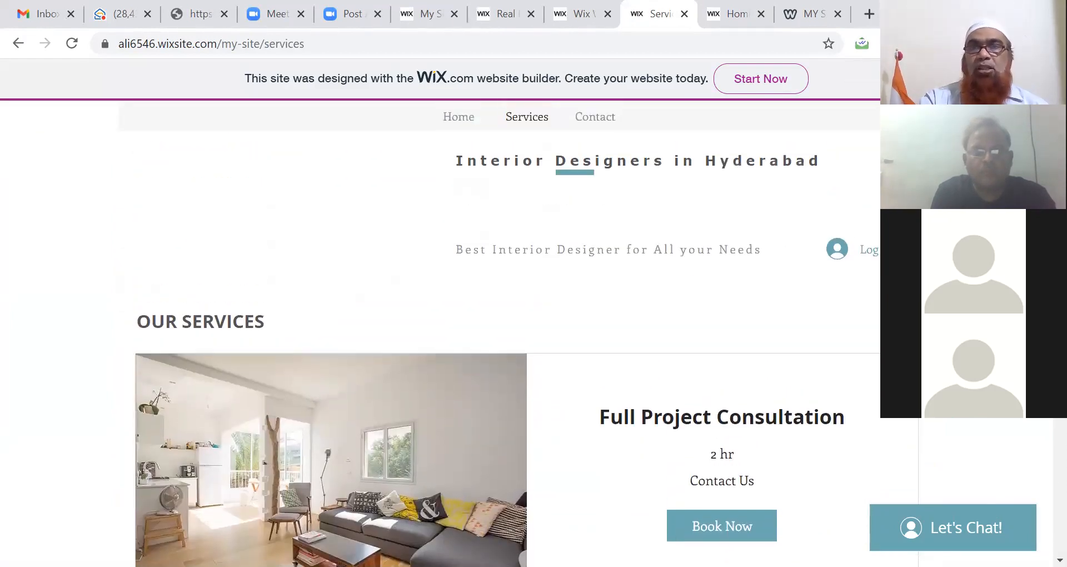
# Step: On the Contact page, autofill the name, e-mail and phone fields and fill in the subject
pyautogui.click(603, 124)
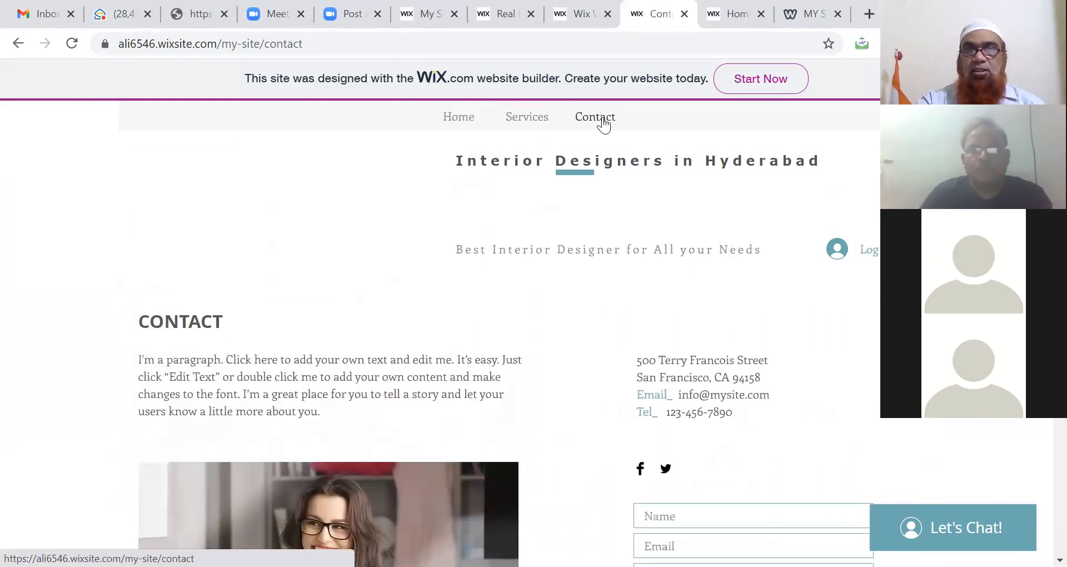
pyautogui.scroll(-5, 1040, 483)
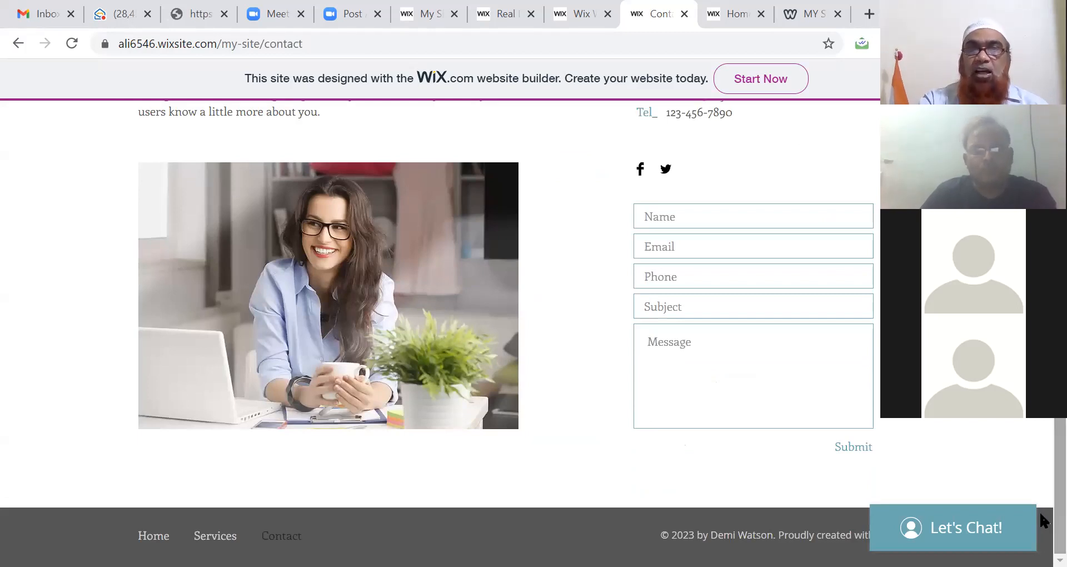
pyautogui.click(726, 215)
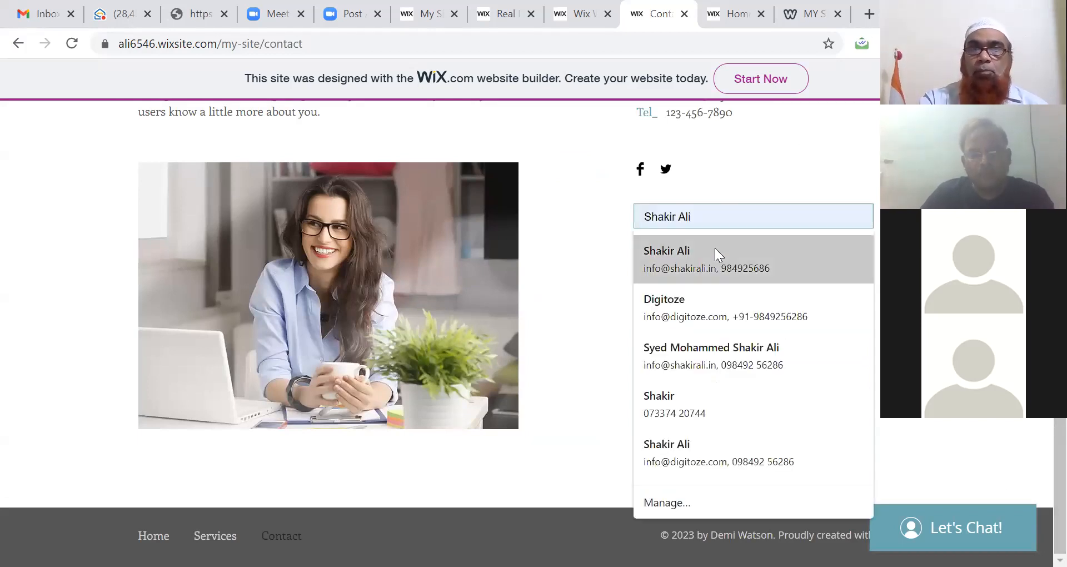
pyautogui.click(715, 248)
pyautogui.click(696, 302)
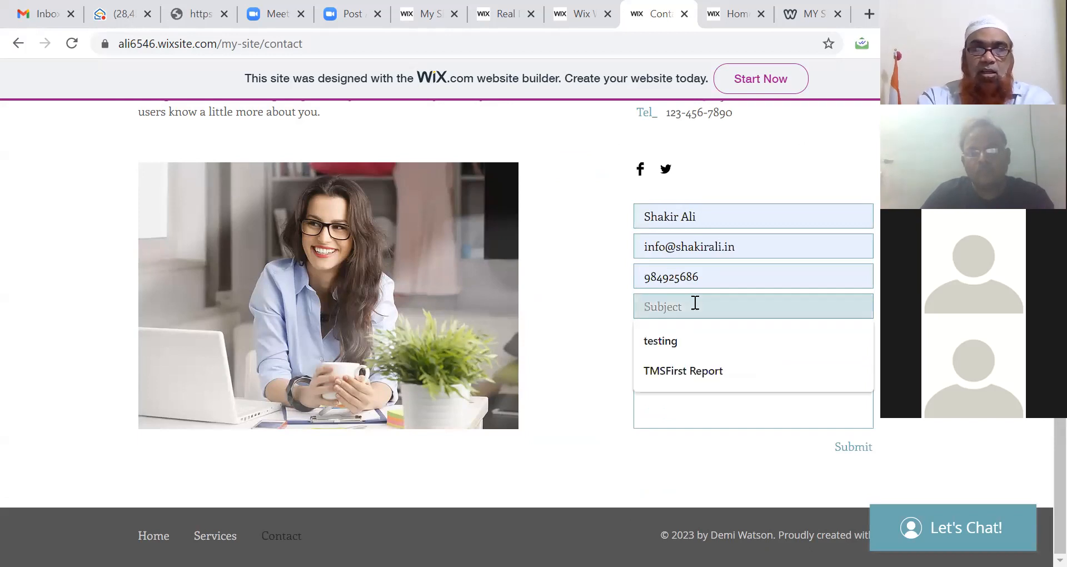
# Step: Submit the message 'Testing Form', check the Zoho Mail inbox, then return to Home
pyautogui.click(689, 361)
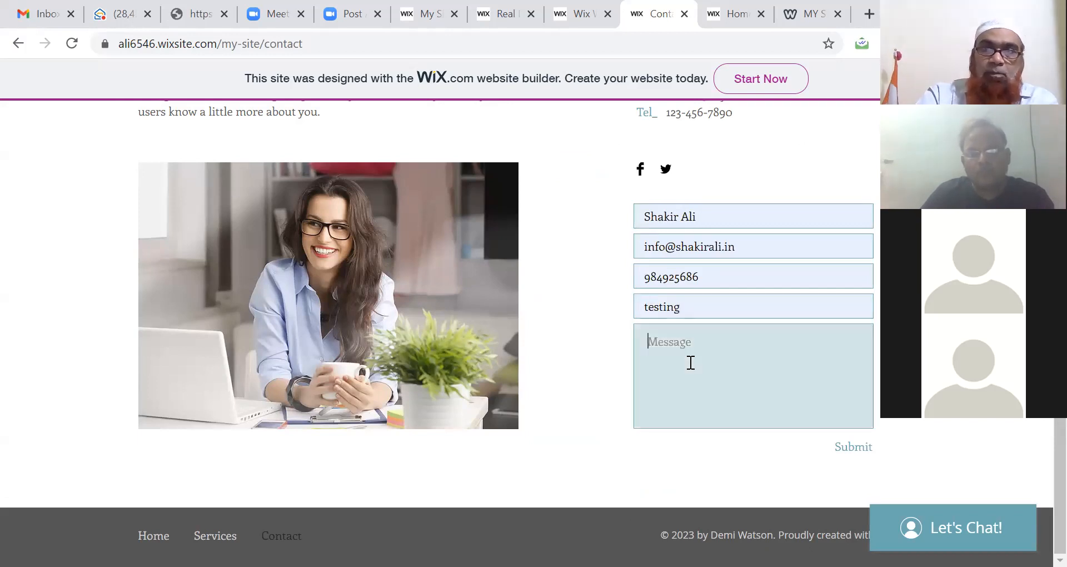
pyautogui.write('Testing ')
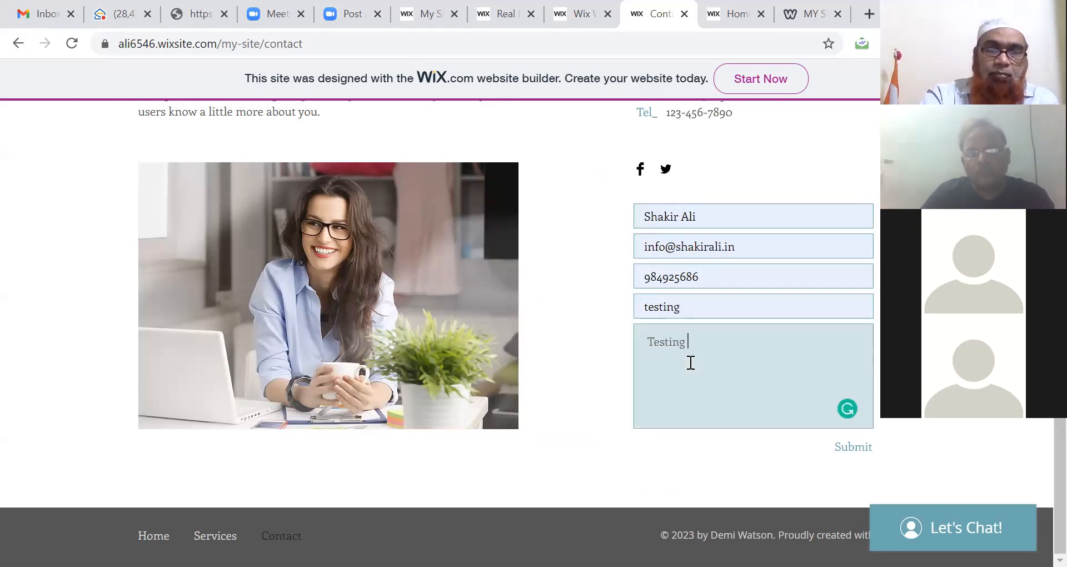
pyautogui.write('Form')
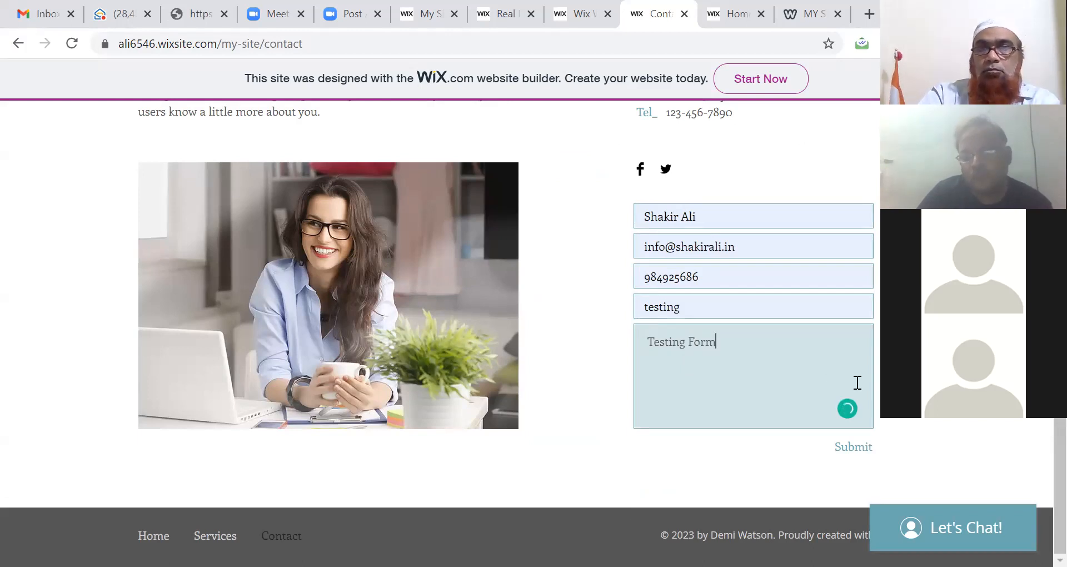
pyautogui.click(844, 447)
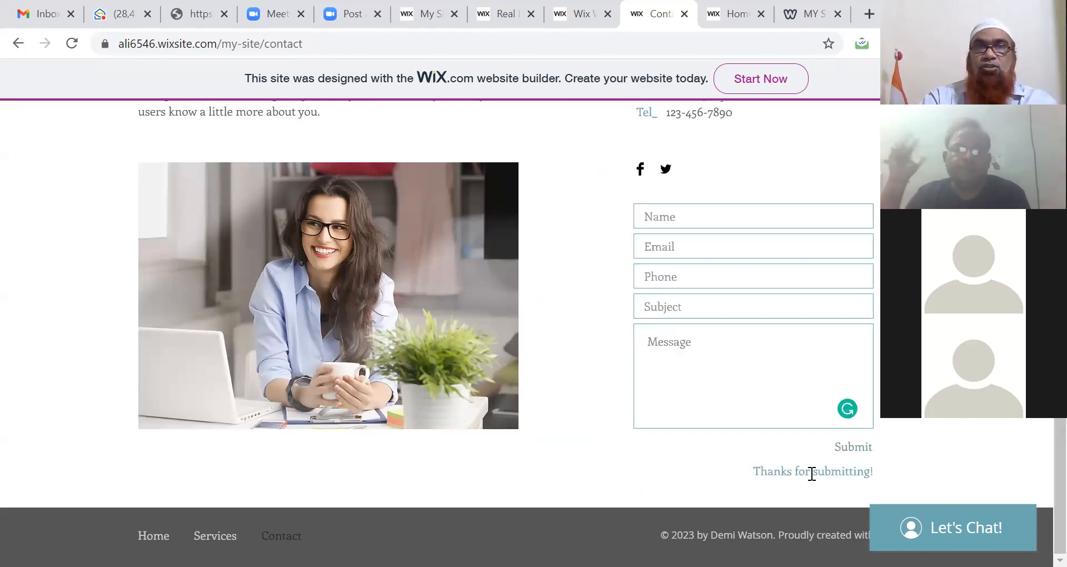
pyautogui.click(125, 23)
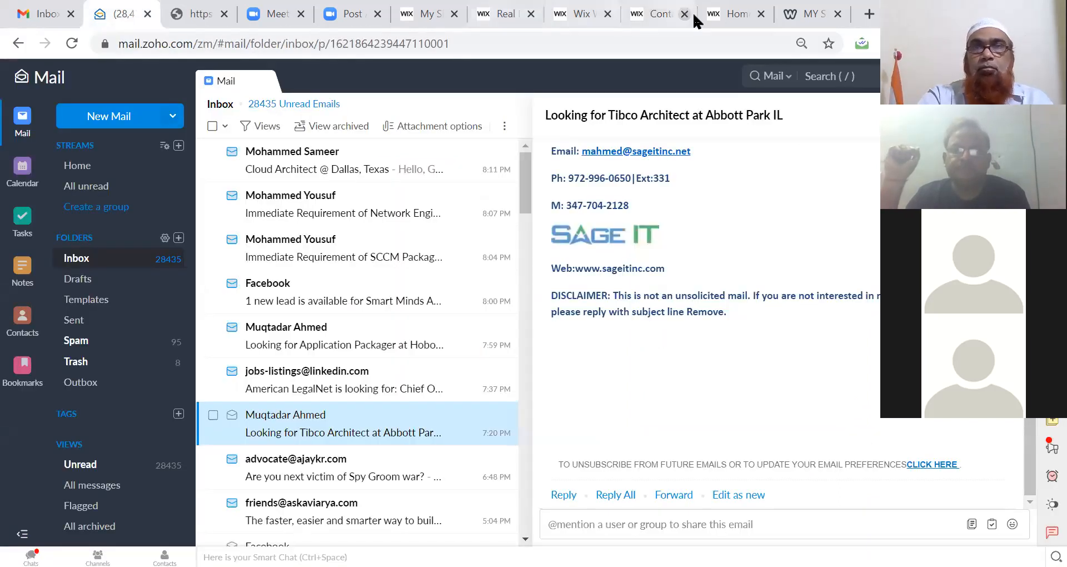
pyautogui.click(733, 20)
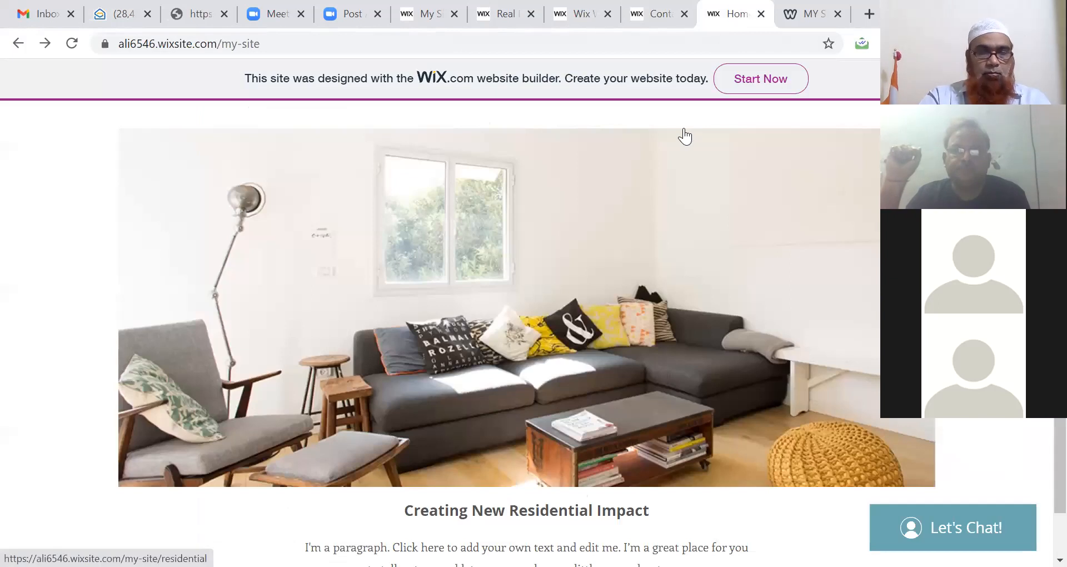
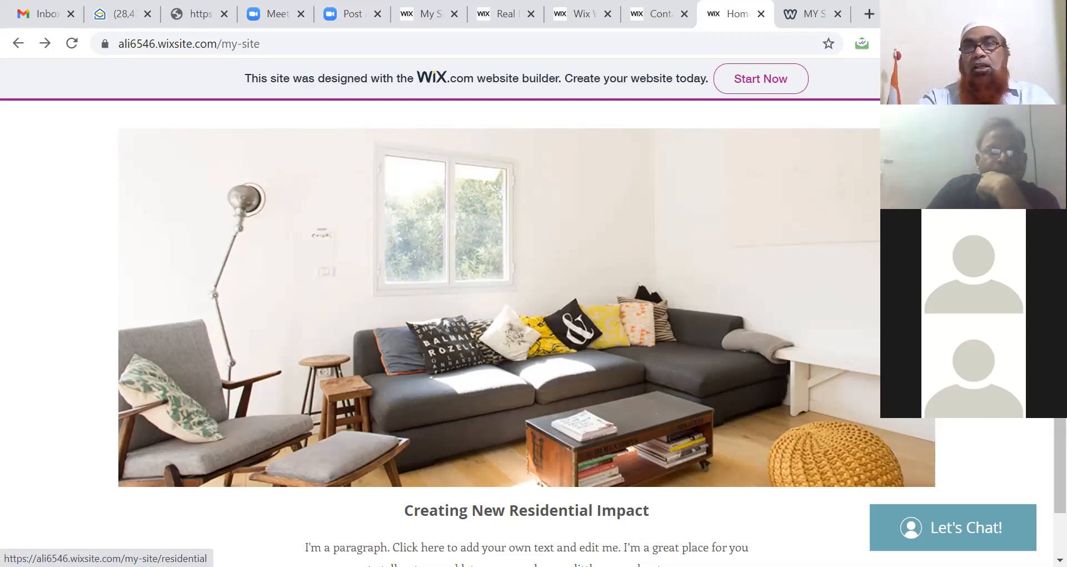
# Step: Scroll the live interior design site, view its Contact page, then return to the Wix editor
pyautogui.scroll(-10, 1039, 422)
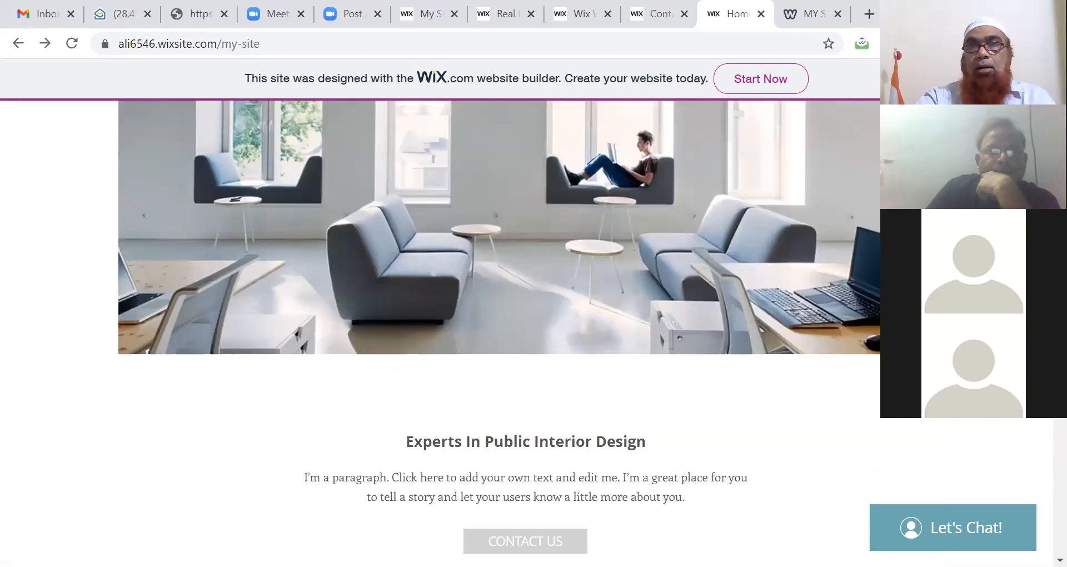
pyautogui.scroll(10, 1038, 422)
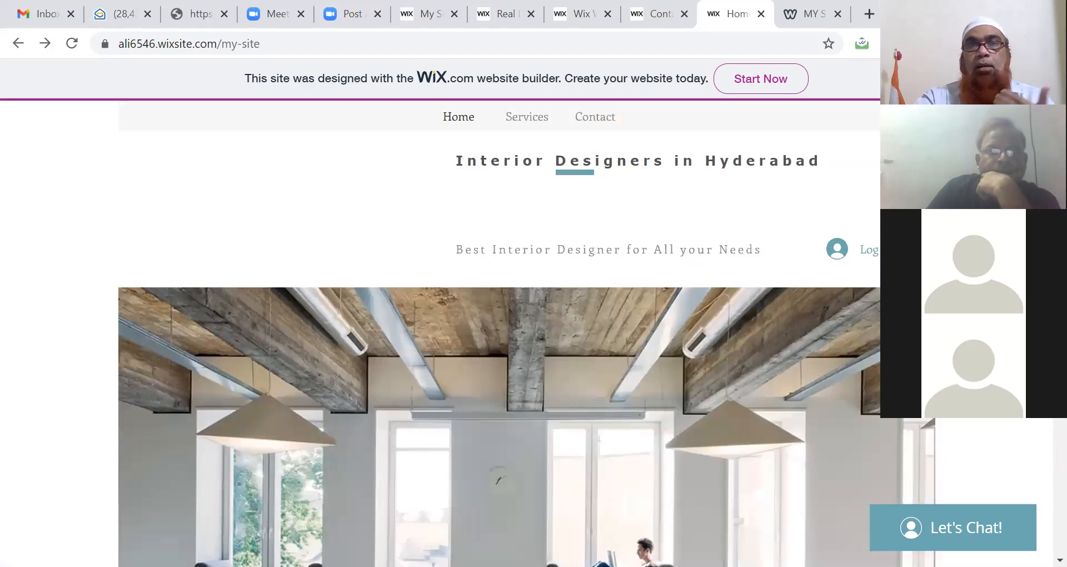
pyautogui.click(663, 18)
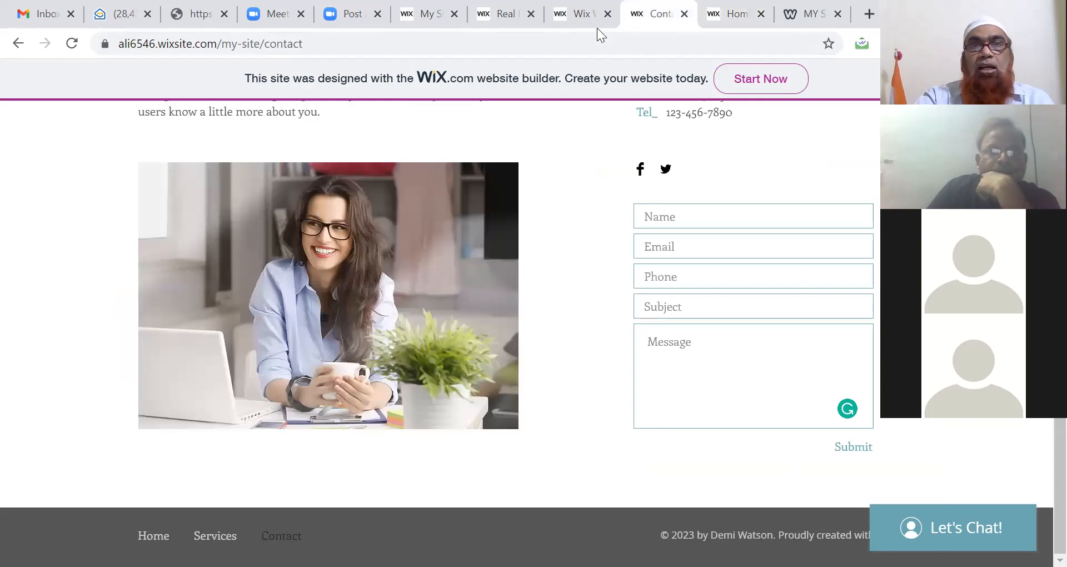
pyautogui.click(579, 14)
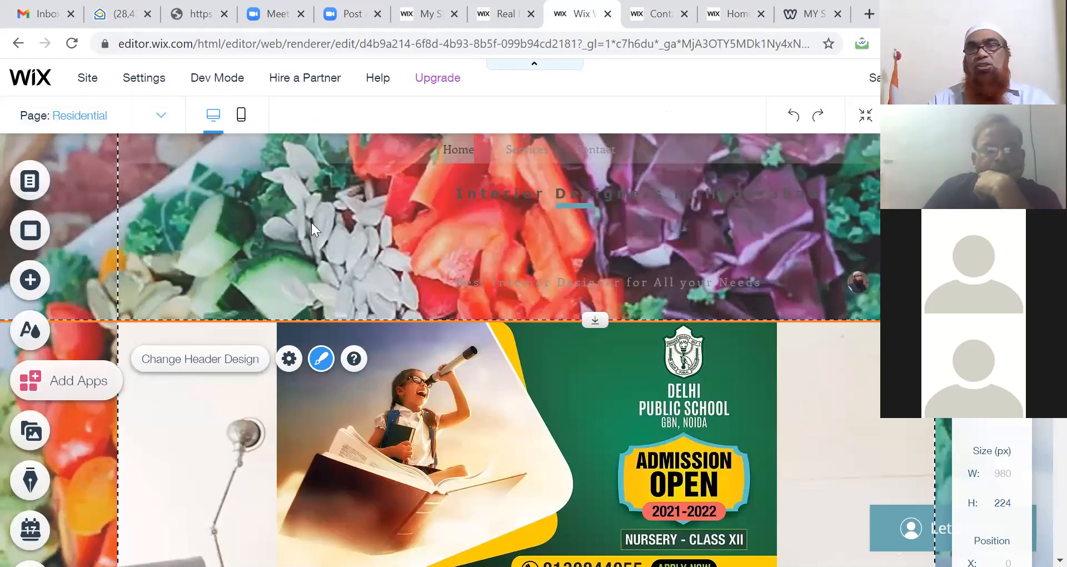
# Step: Save the site and change its address ending from my-site to Interior-Design
pyautogui.moveTo(873, 82)
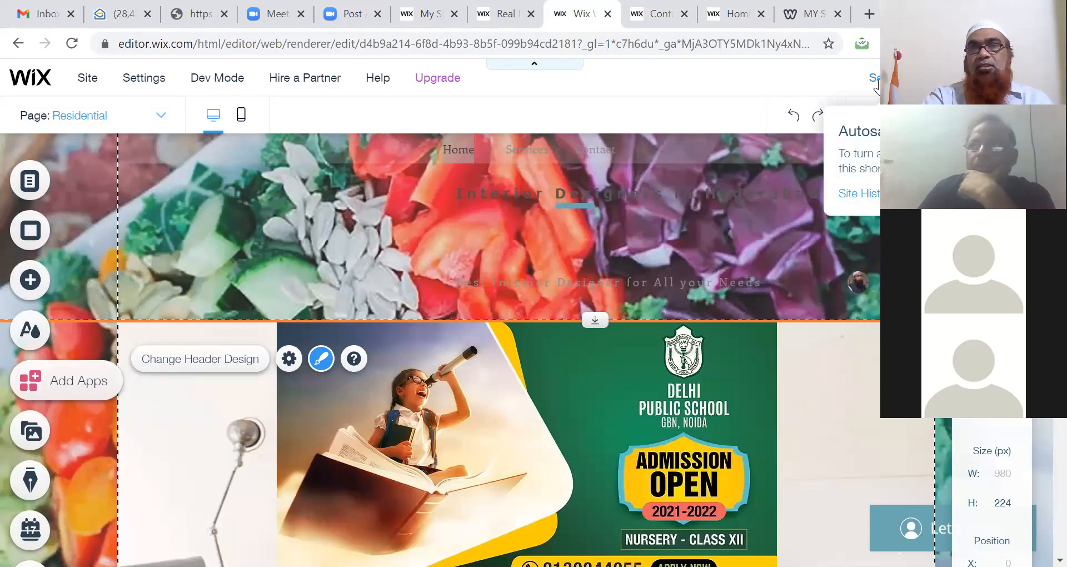
pyautogui.click(873, 82)
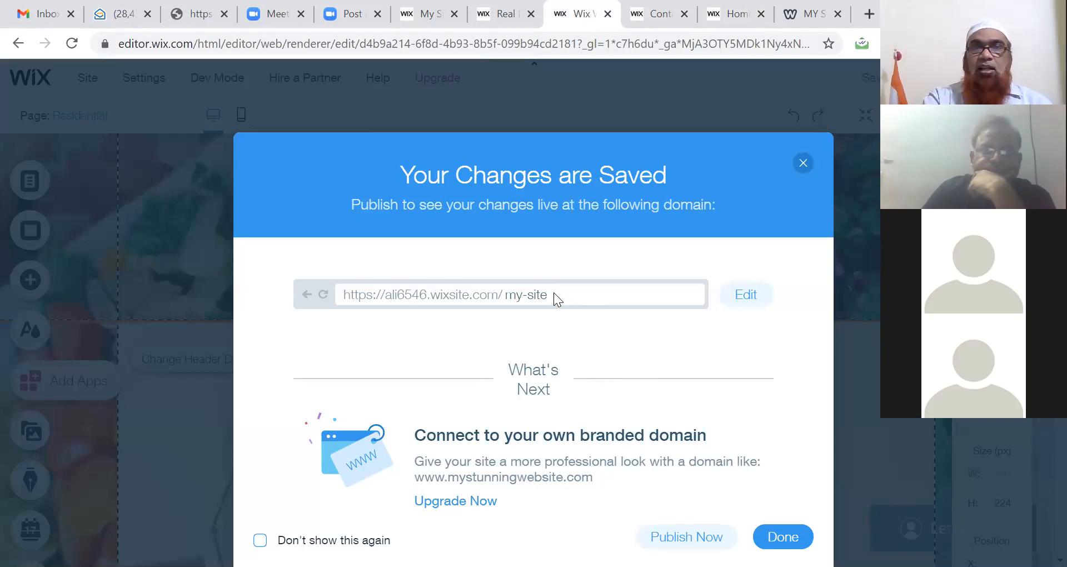
pyautogui.click(735, 301)
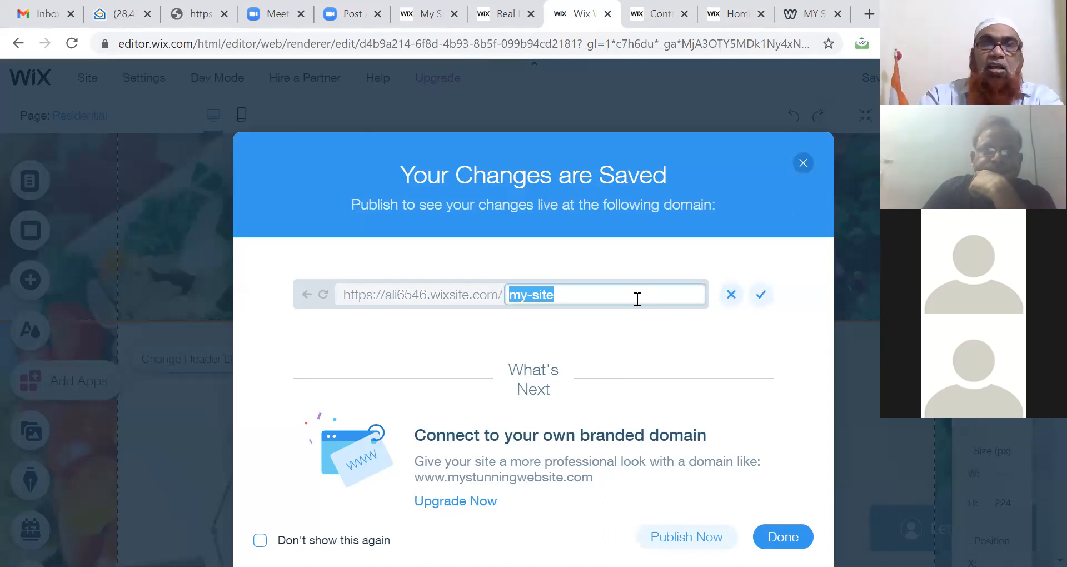
pyautogui.write('Int')
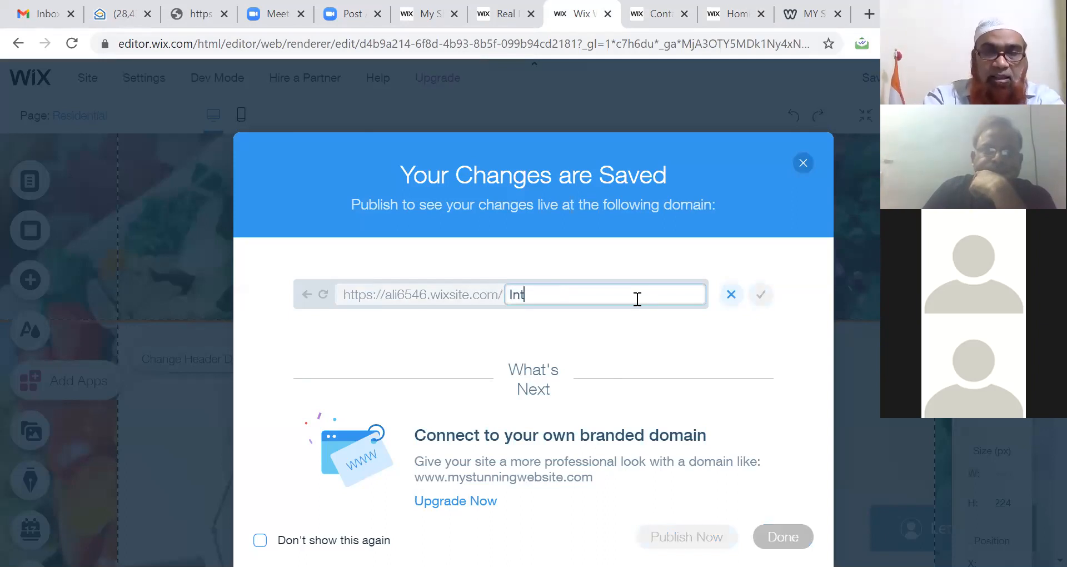
pyautogui.write('erior Design')
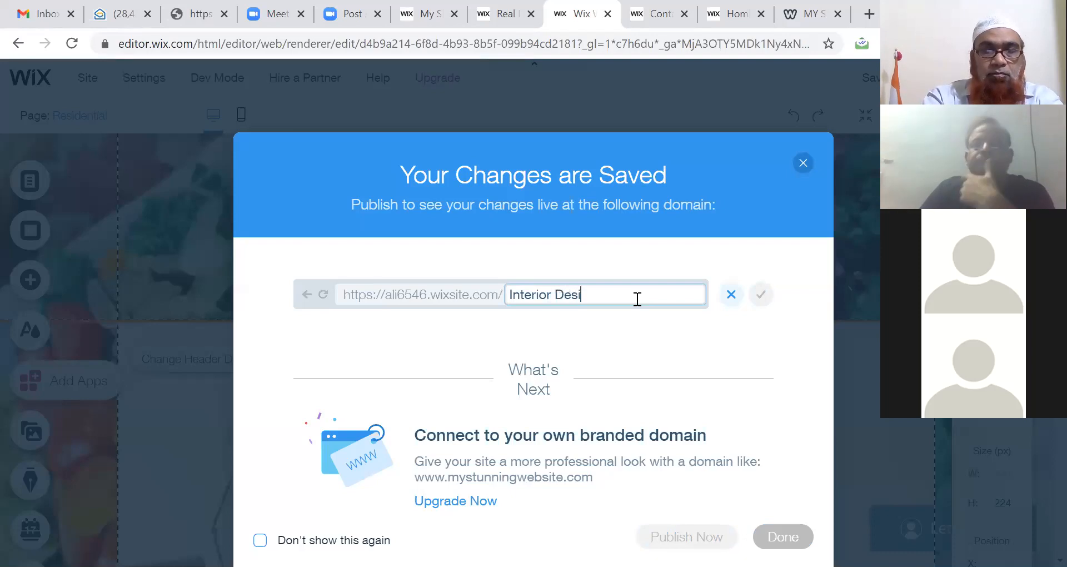
pyautogui.click(556, 297)
pyautogui.press('BackSpace')
pyautogui.write('-')
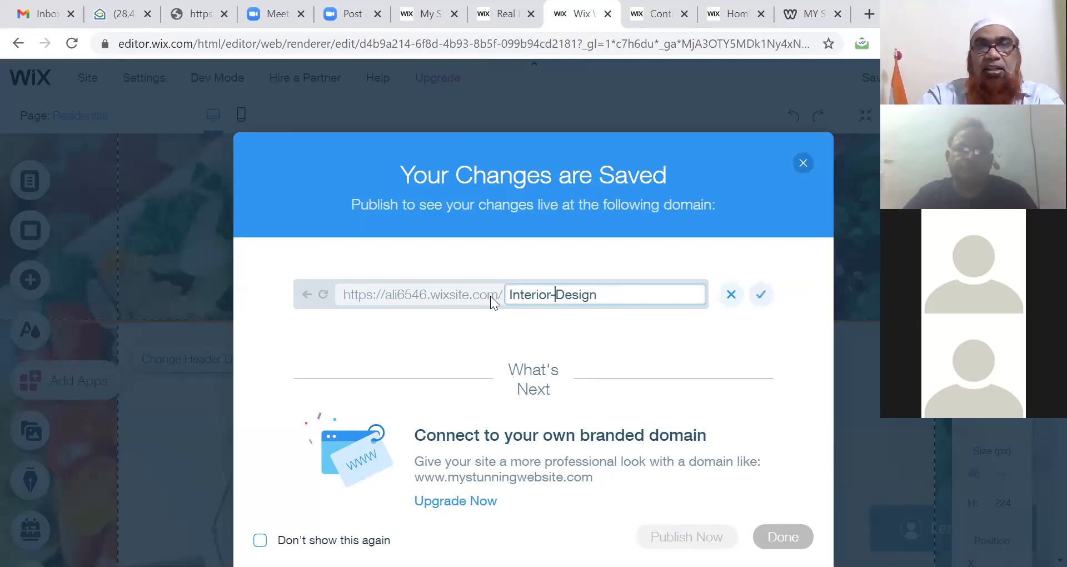
pyautogui.press('Return')
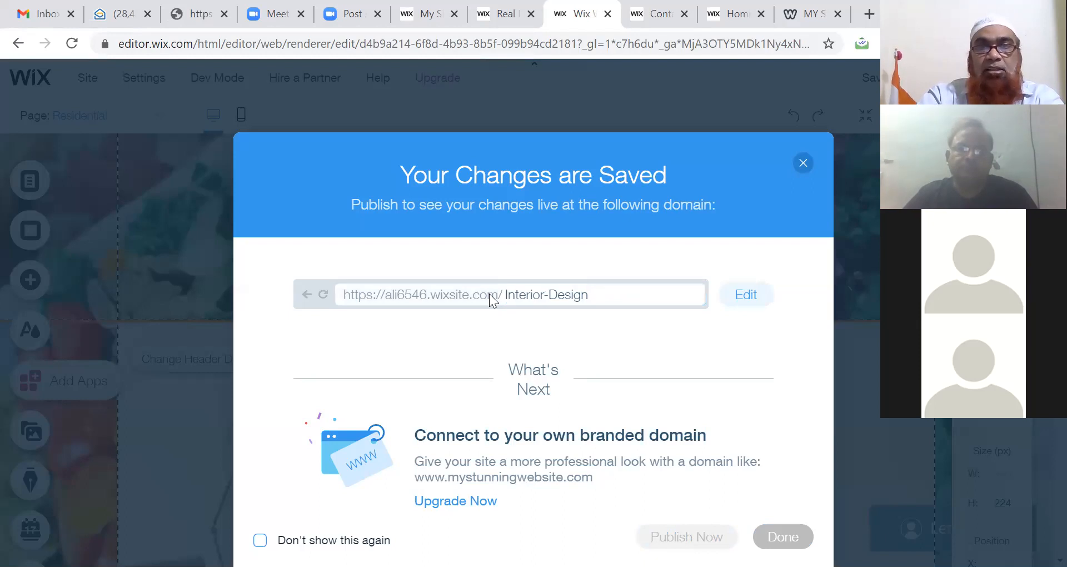
pyautogui.click(741, 298)
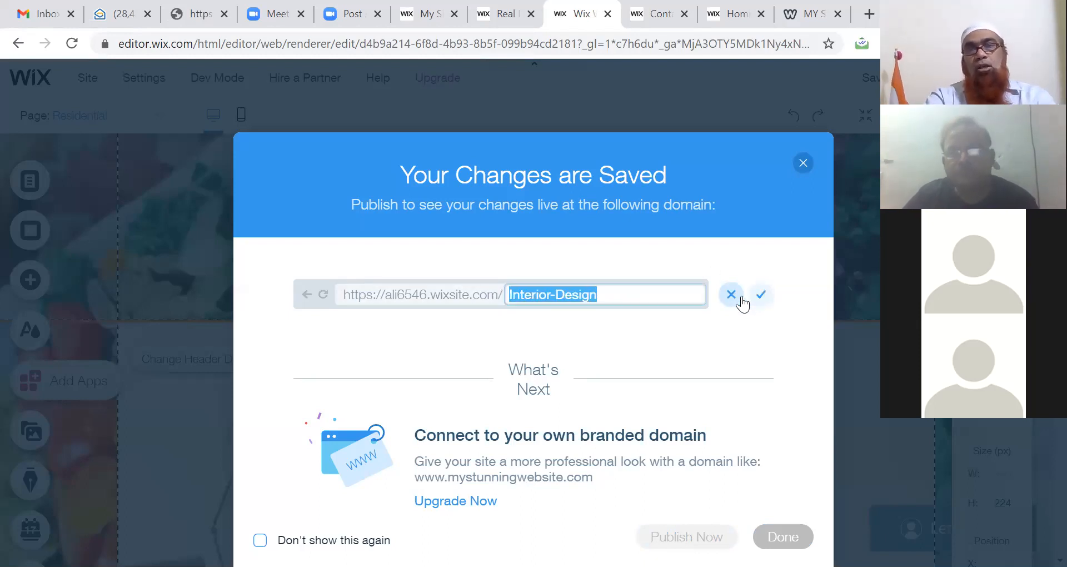
pyautogui.click(761, 294)
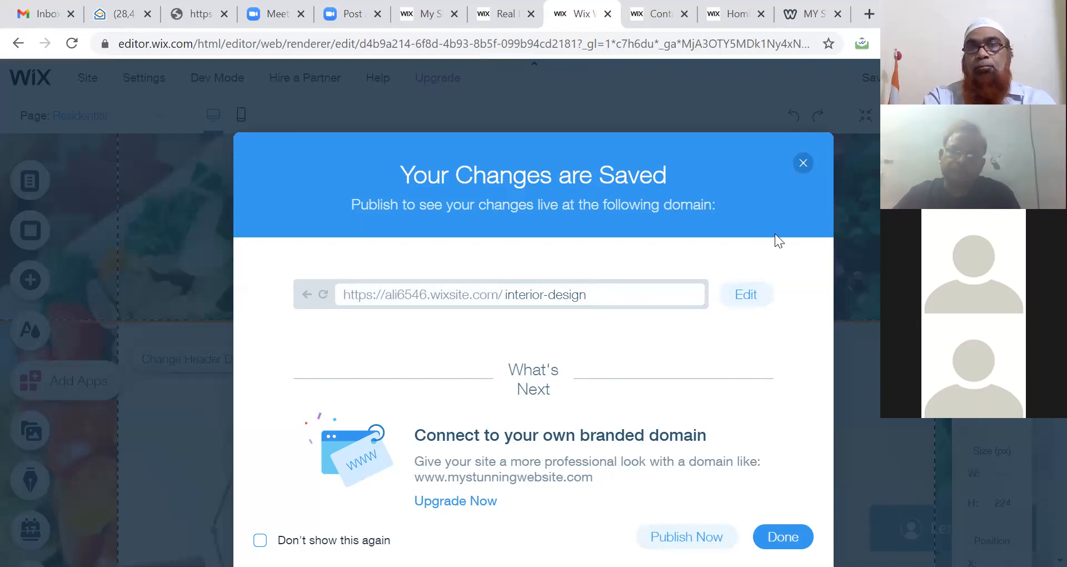
pyautogui.click(803, 162)
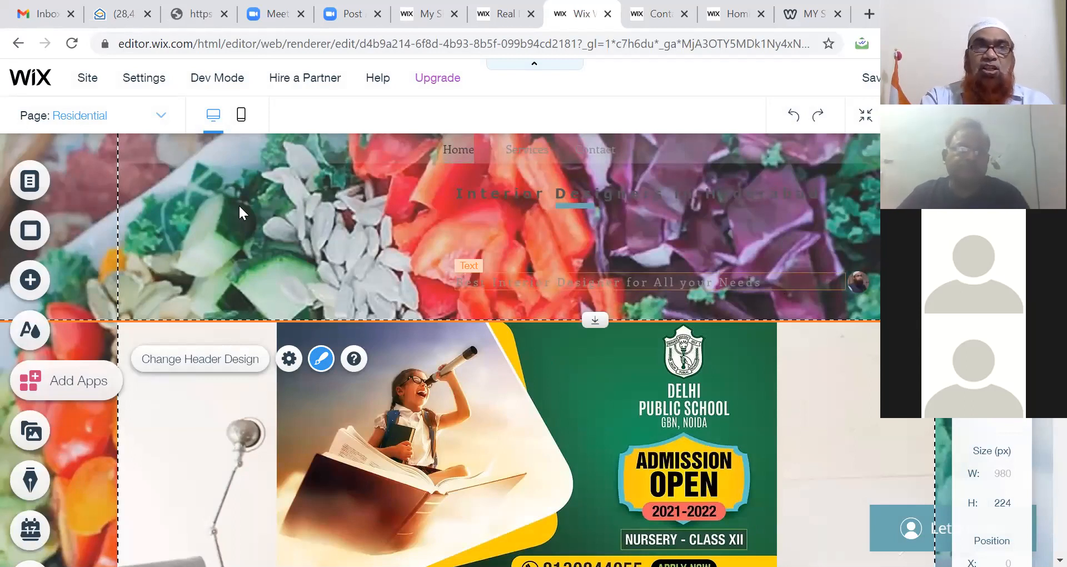
# Step: Switch the editor to the Services page using the page list
pyautogui.click(48, 193)
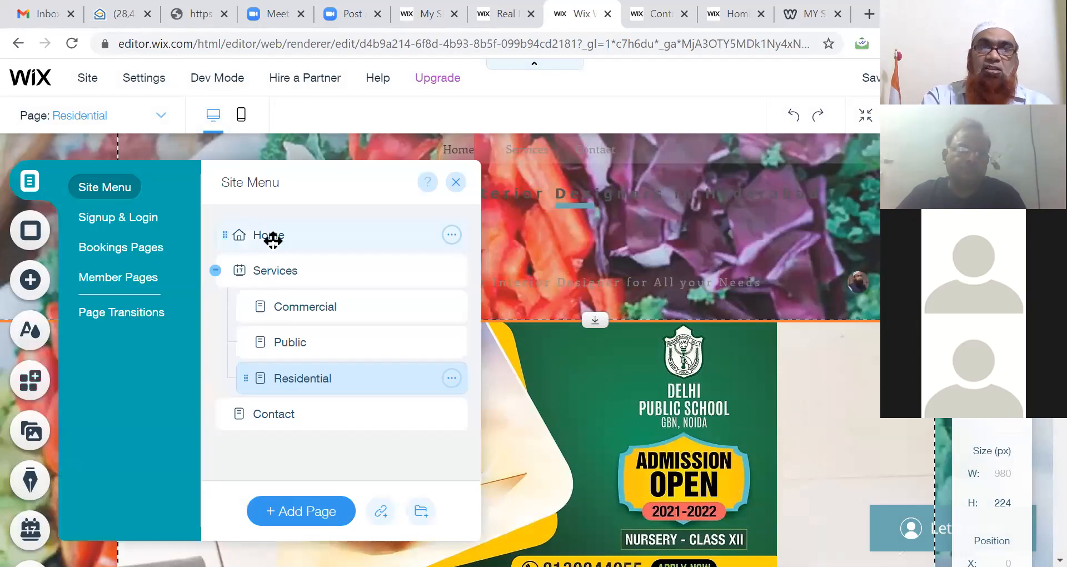
pyautogui.click(284, 274)
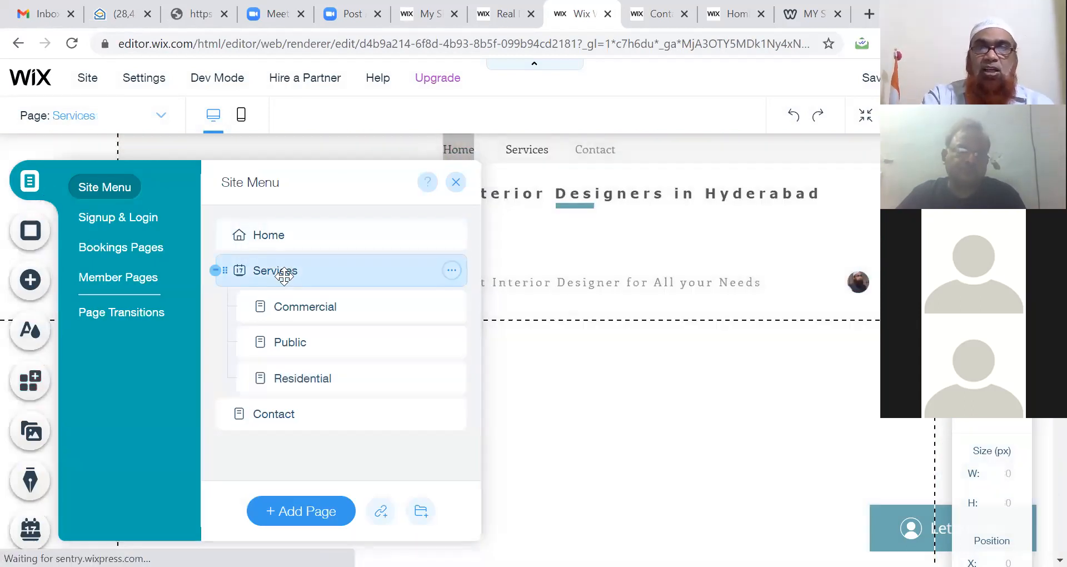
pyautogui.click(511, 260)
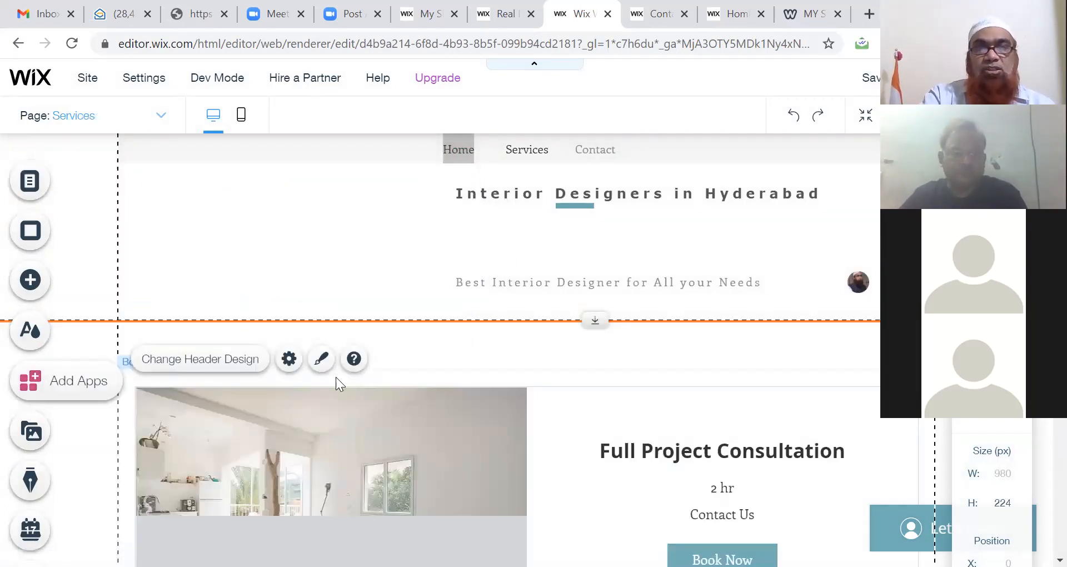
# Step: Open the booking services list's settings and review the Manage Services dashboard
pyautogui.doubleClick(657, 449)
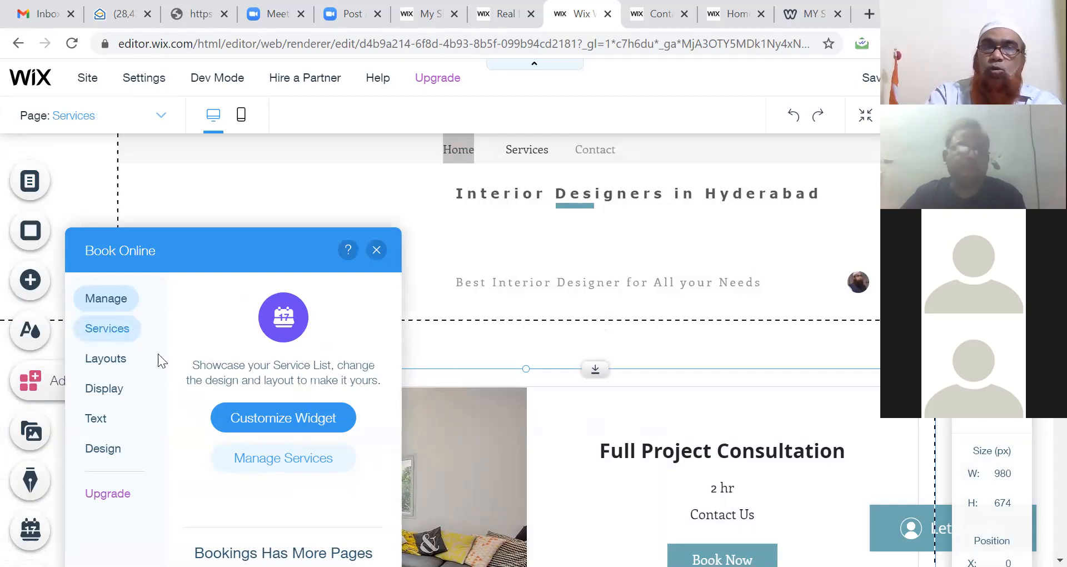
pyautogui.click(260, 464)
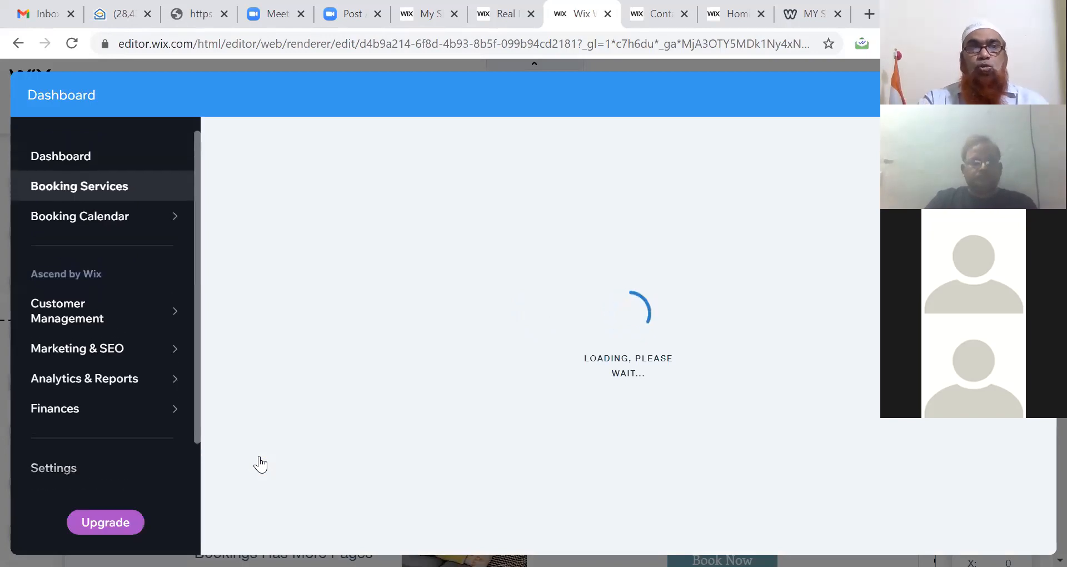
pyautogui.moveTo(95, 281)
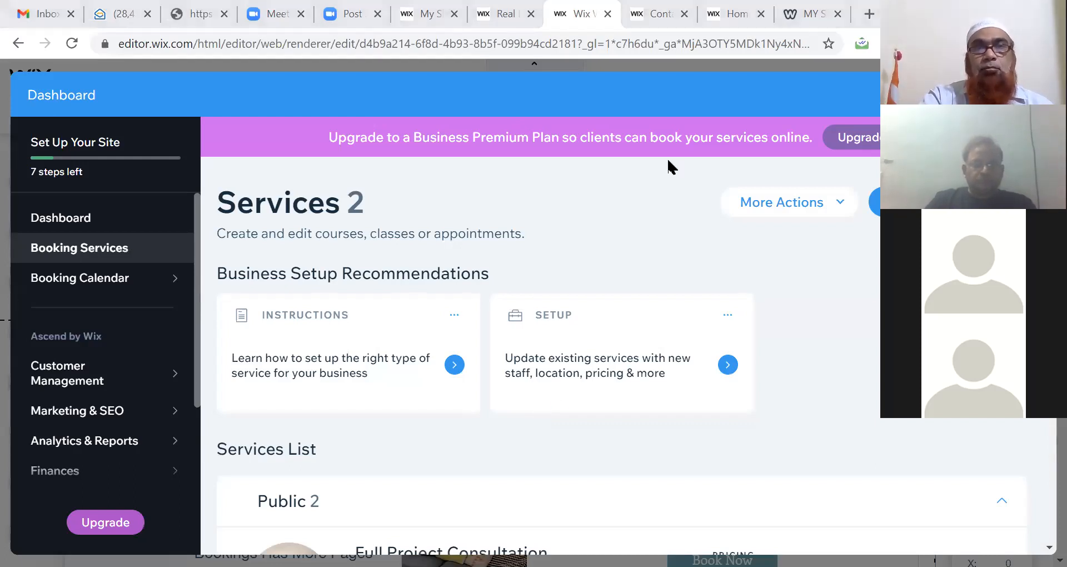
pyautogui.moveTo(96, 391)
pyautogui.moveTo(98, 418)
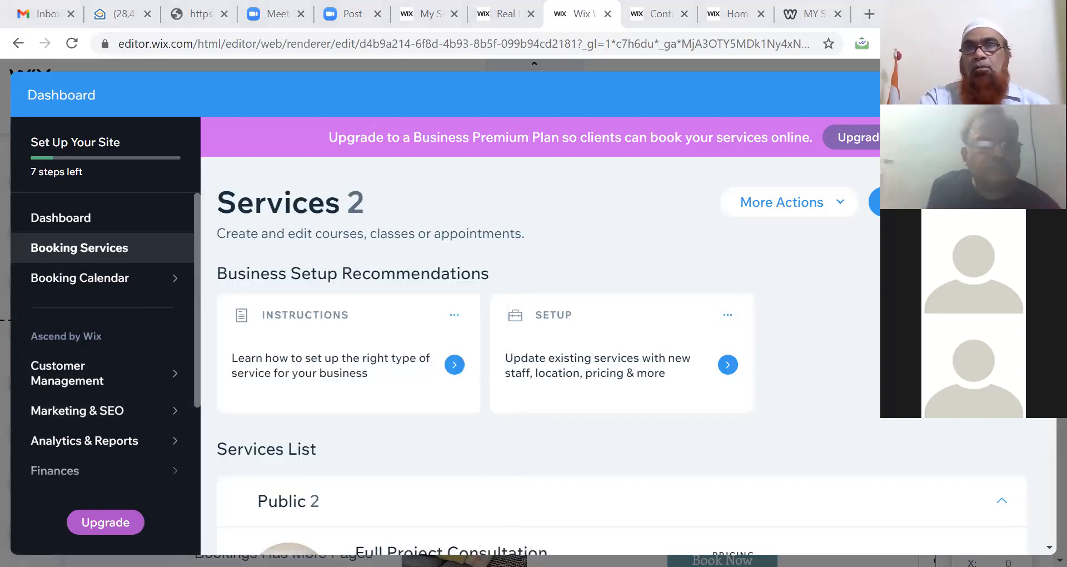
pyautogui.scroll(-1, 539, 333)
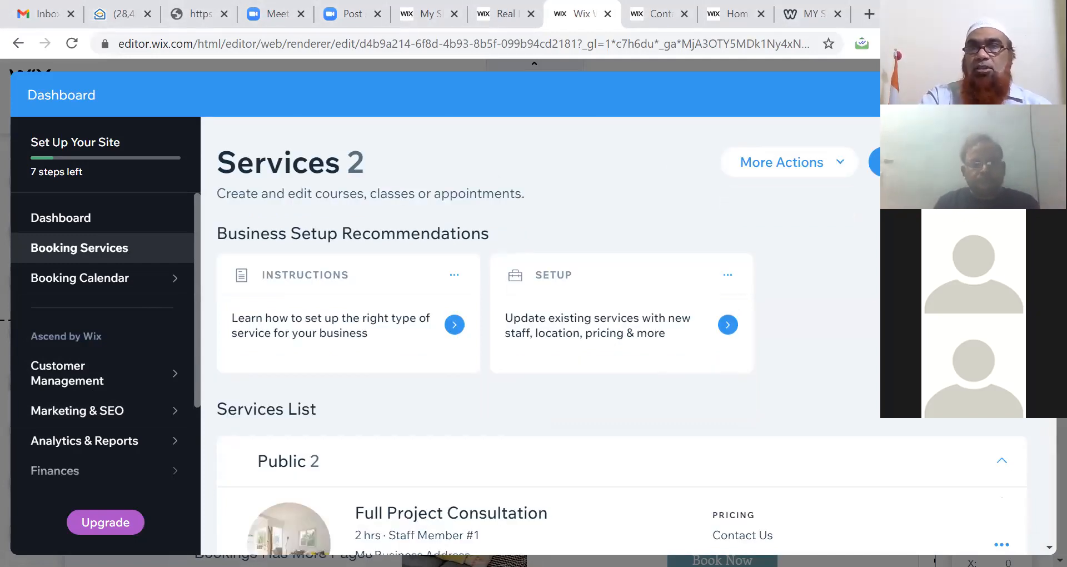
pyautogui.click(1030, 94)
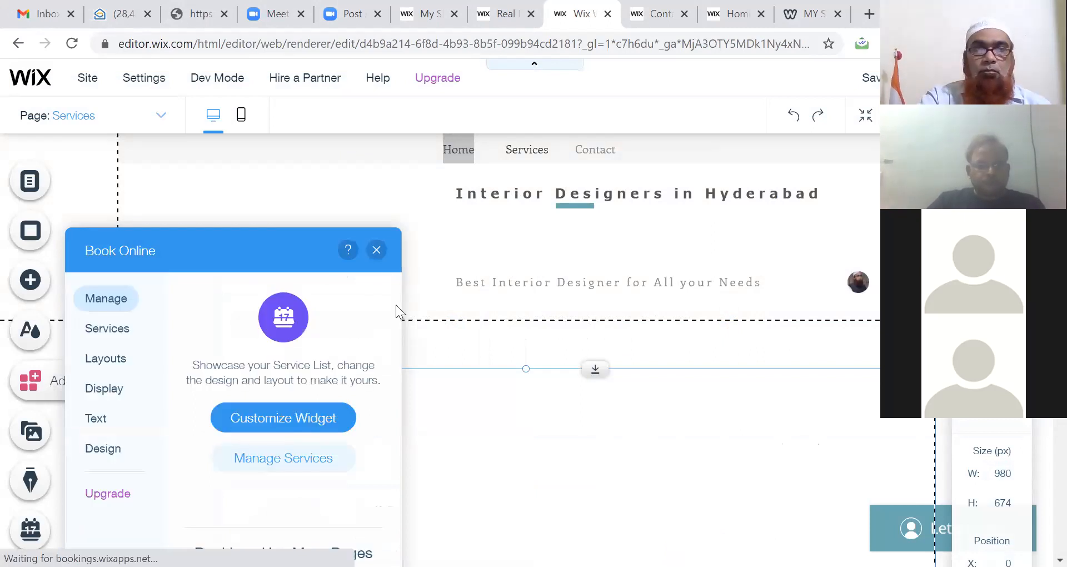
# Step: Publish the site at the interior-design address and go to the My Sites page
pyautogui.click(376, 251)
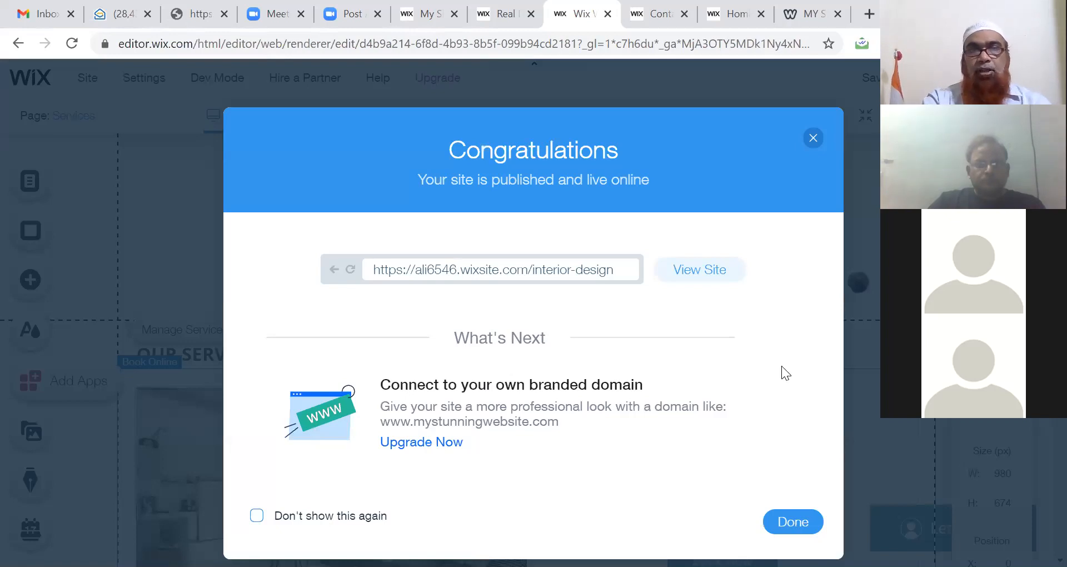
pyautogui.click(813, 139)
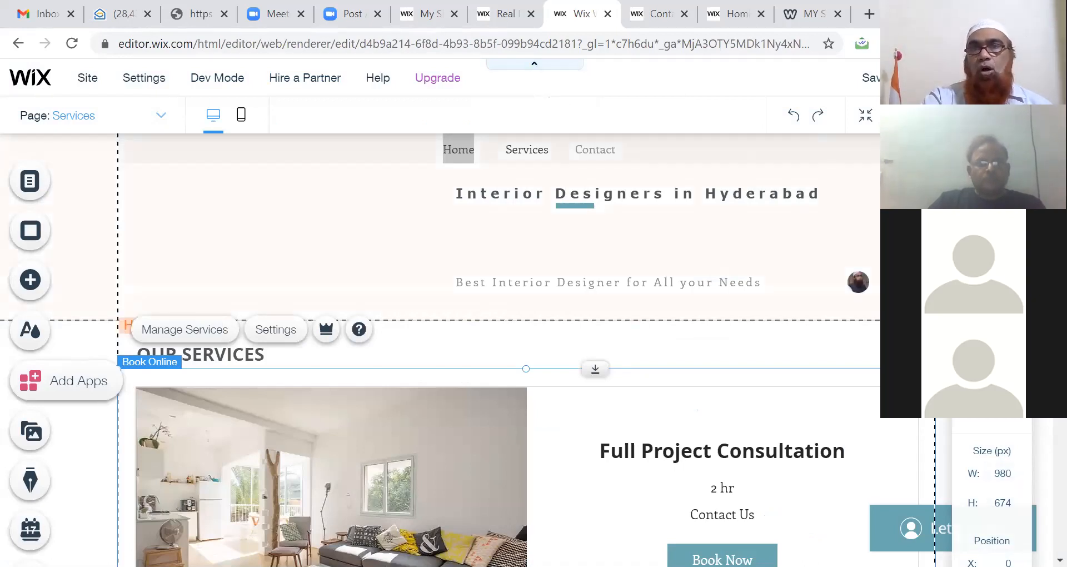
pyautogui.click(508, 18)
pyautogui.click(413, 16)
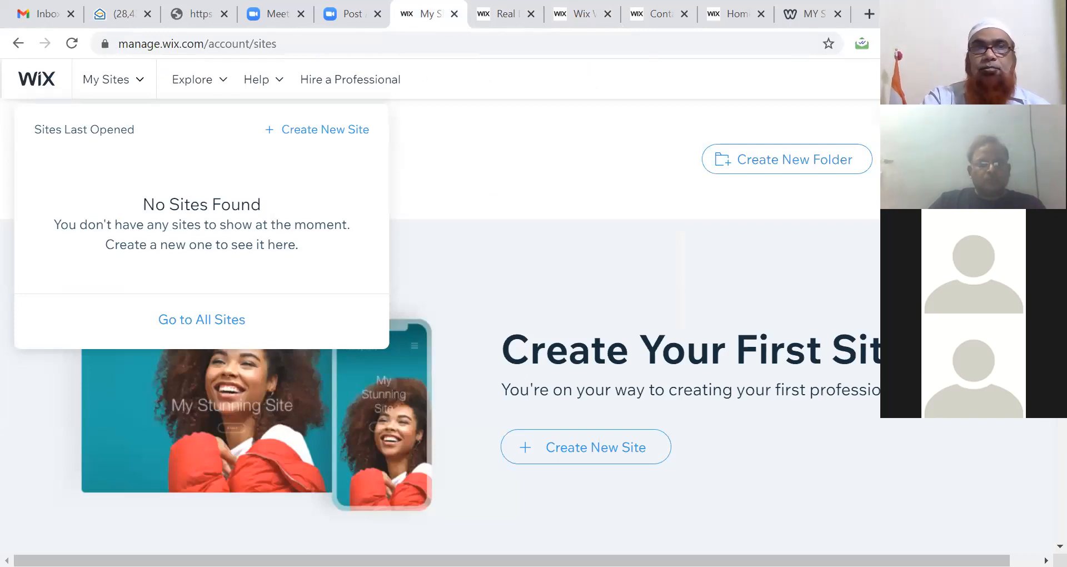
# Step: Reload My Sites and open the dashboard for My Site from the recent sites list
pyautogui.click(124, 83)
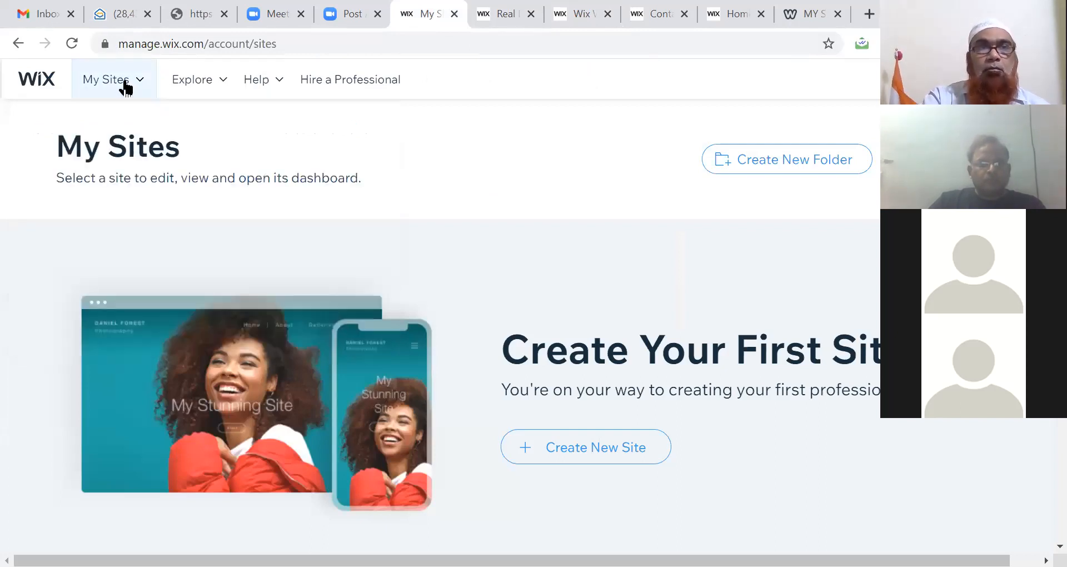
pyautogui.click(225, 43)
pyautogui.press('Return')
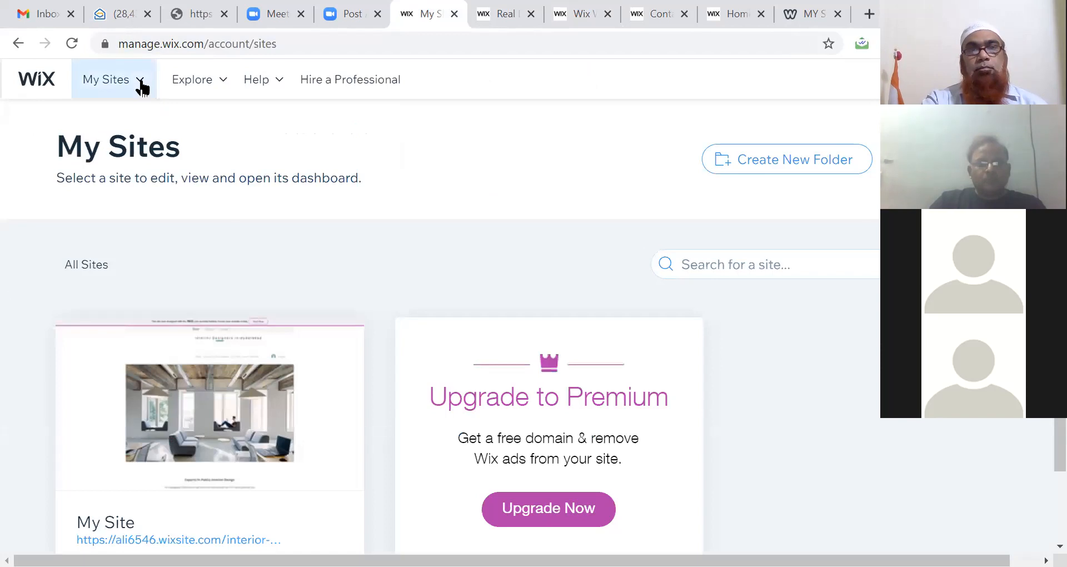
pyautogui.click(140, 85)
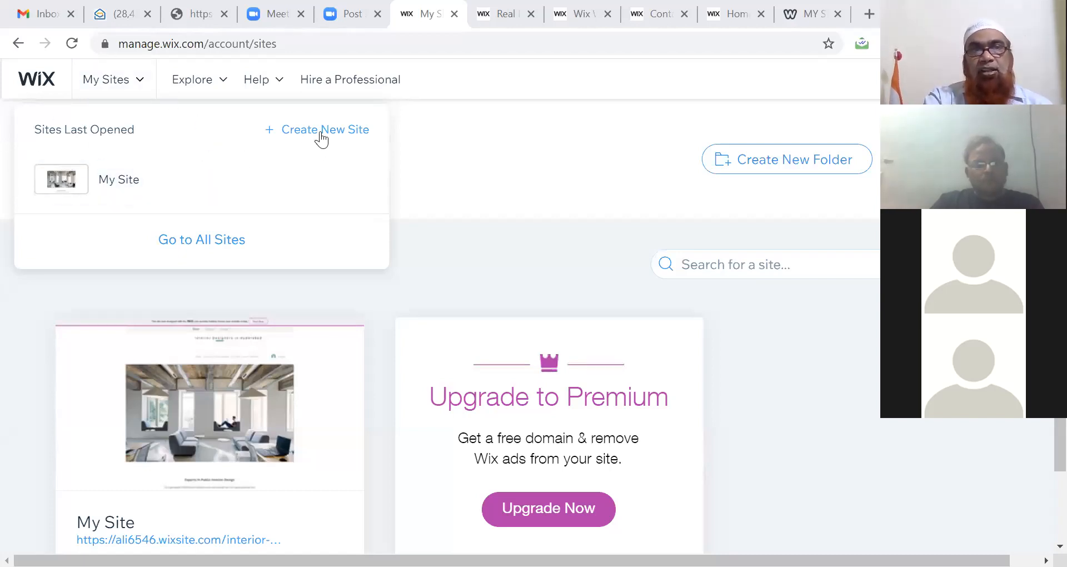
pyautogui.click(128, 186)
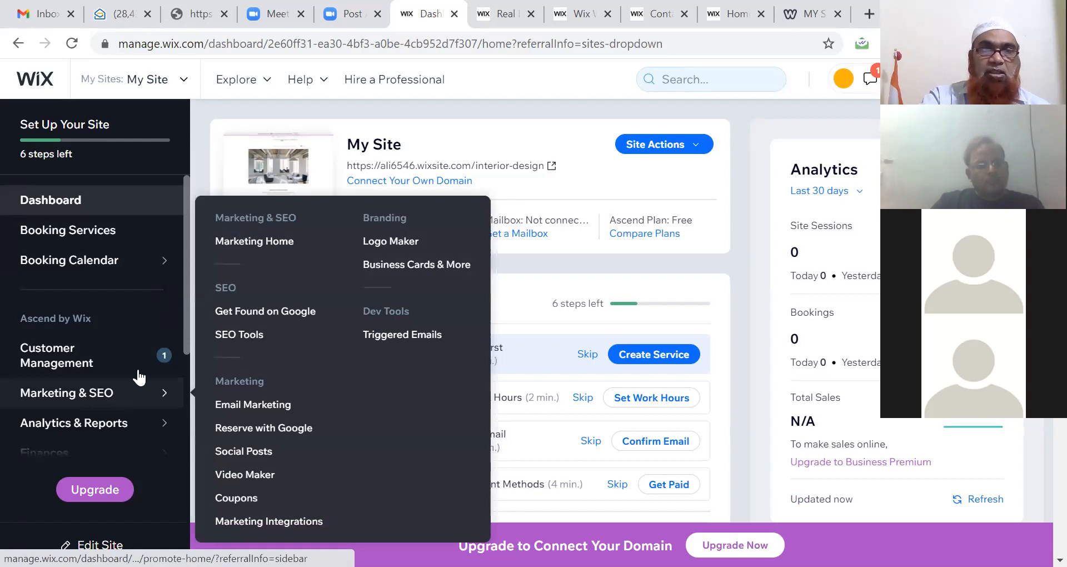
# Step: Start creating a new website from the sites dashboard
pyautogui.moveTo(114, 155)
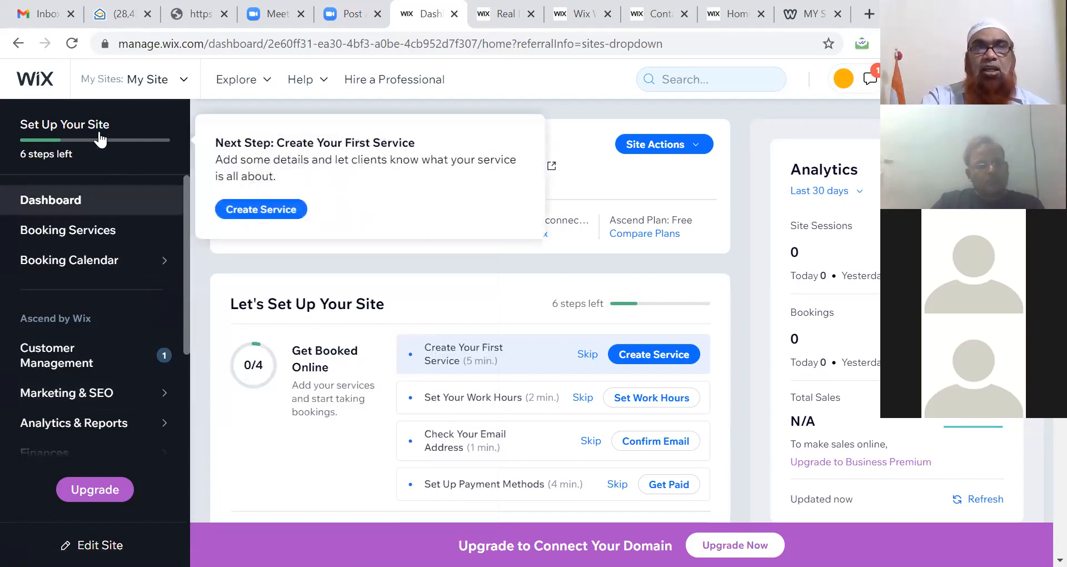
pyautogui.click(19, 48)
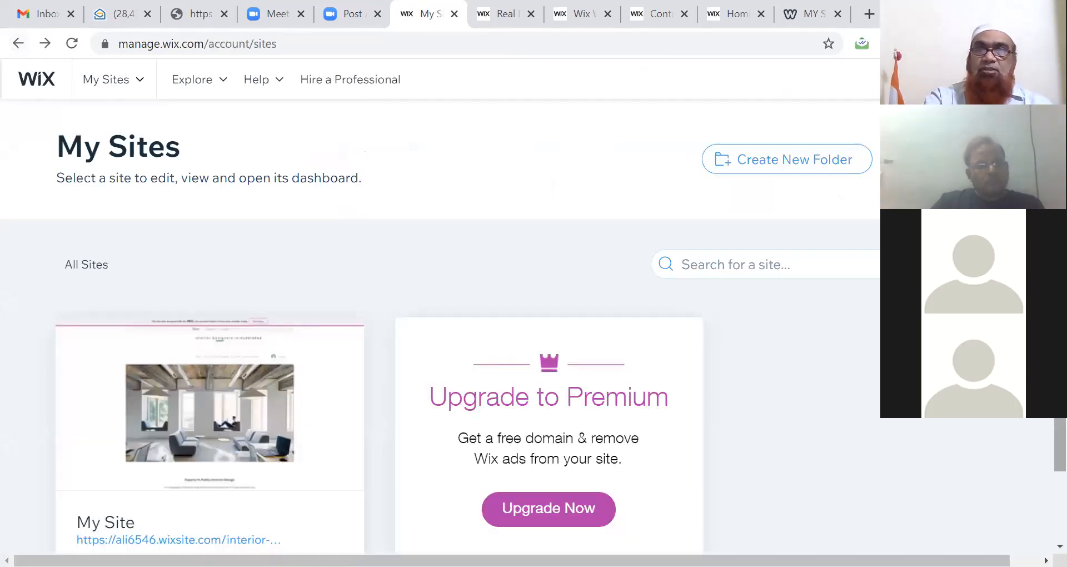
pyautogui.moveTo(1059, 446); pyautogui.dragTo(1060, 468)
pyautogui.click(963, 159)
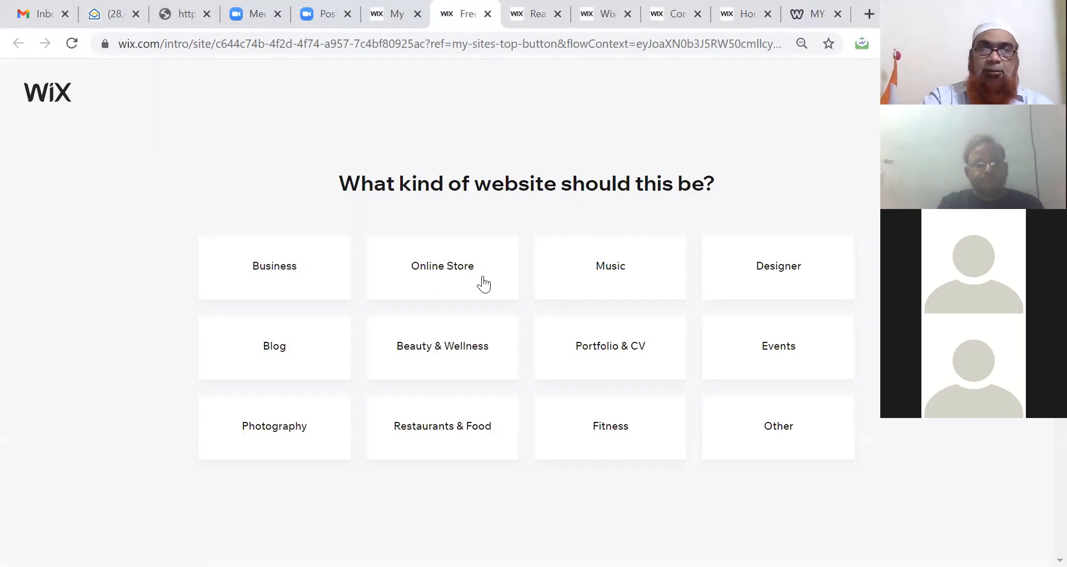
# Step: Choose Restaurants & Food as the site type and browse its template gallery
pyautogui.click(441, 429)
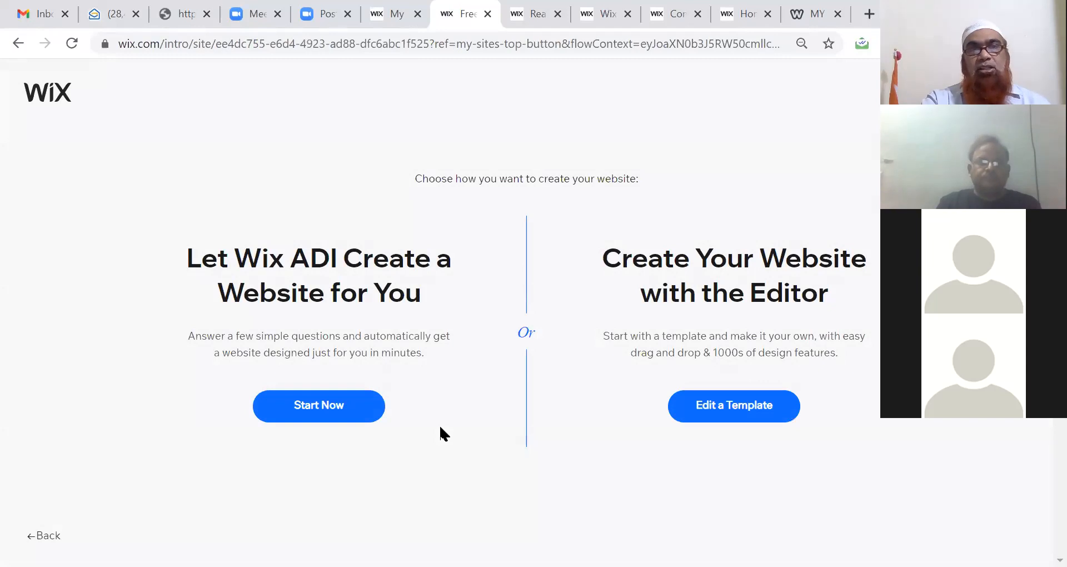
pyautogui.click(711, 420)
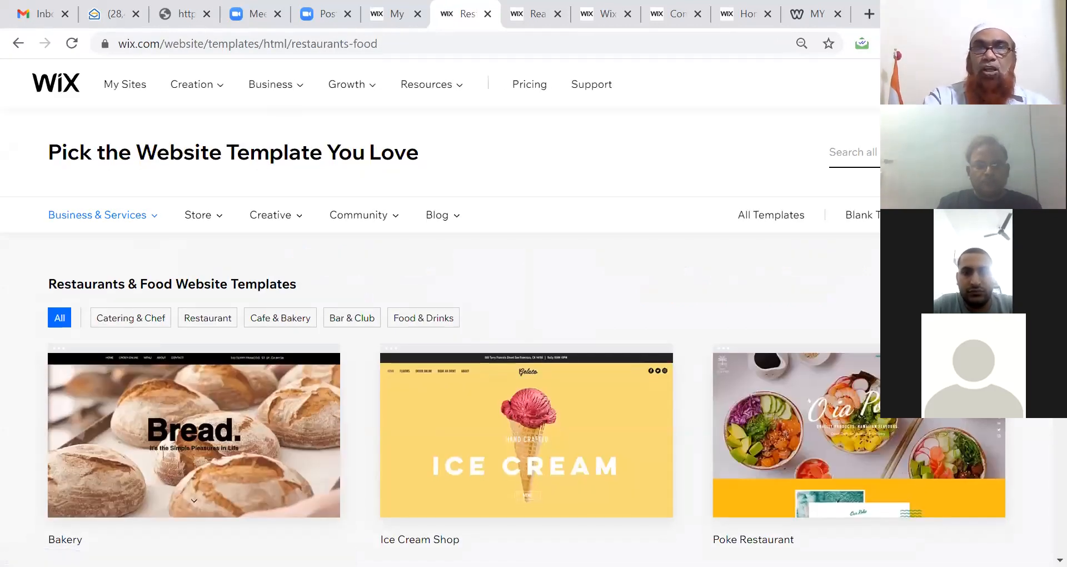
pyautogui.scroll(-2, 500, 311)
pyautogui.scroll(-3, 236, 344)
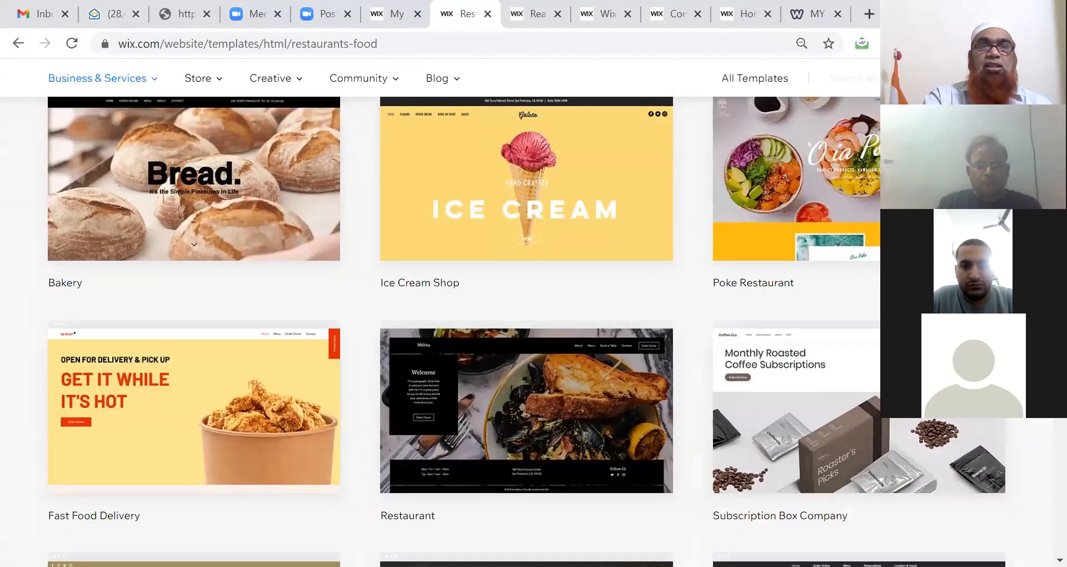
pyautogui.scroll(1, 518, 331)
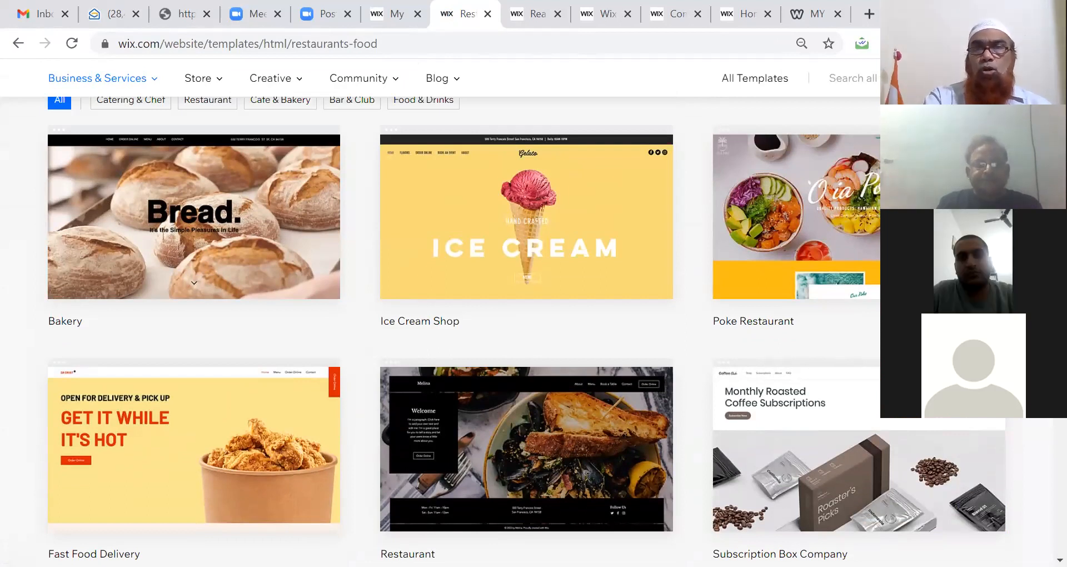
pyautogui.moveTo(826, 218)
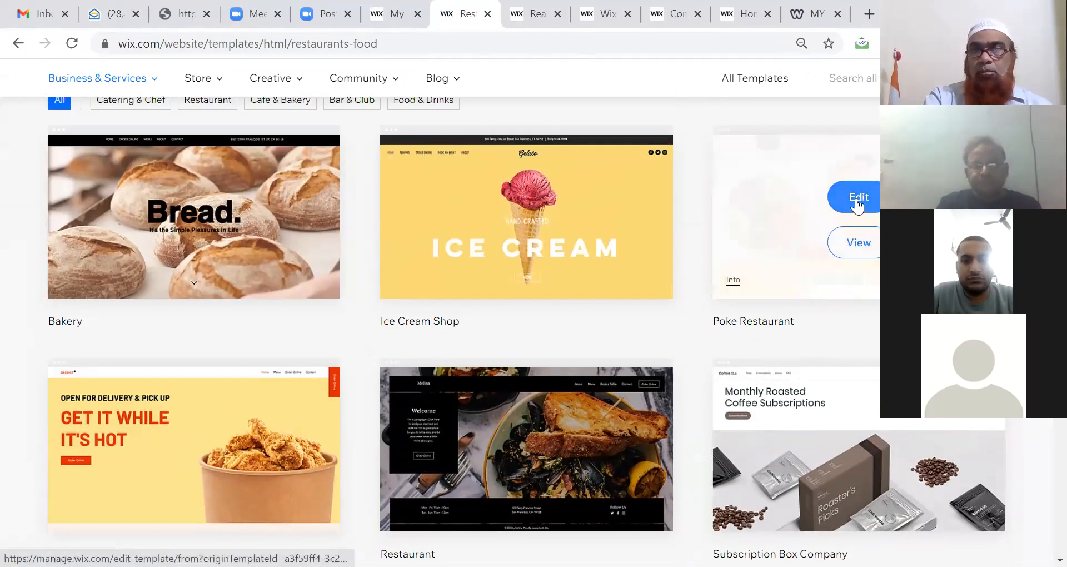
# Step: Open the Poke Restaurant template and bring up its ORDER ONLINE button settings
pyautogui.click(857, 200)
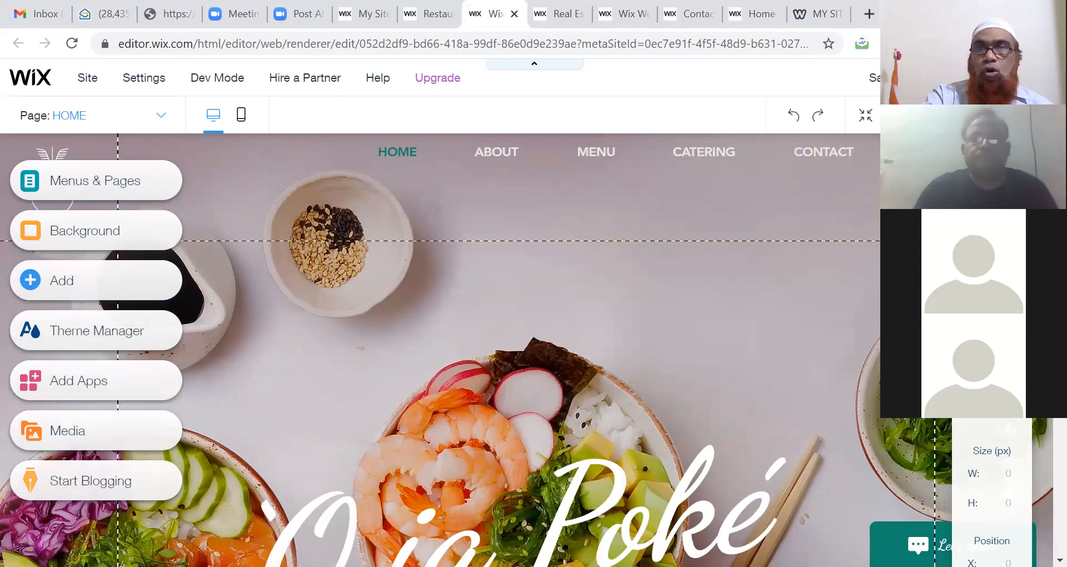
pyautogui.click(948, 152)
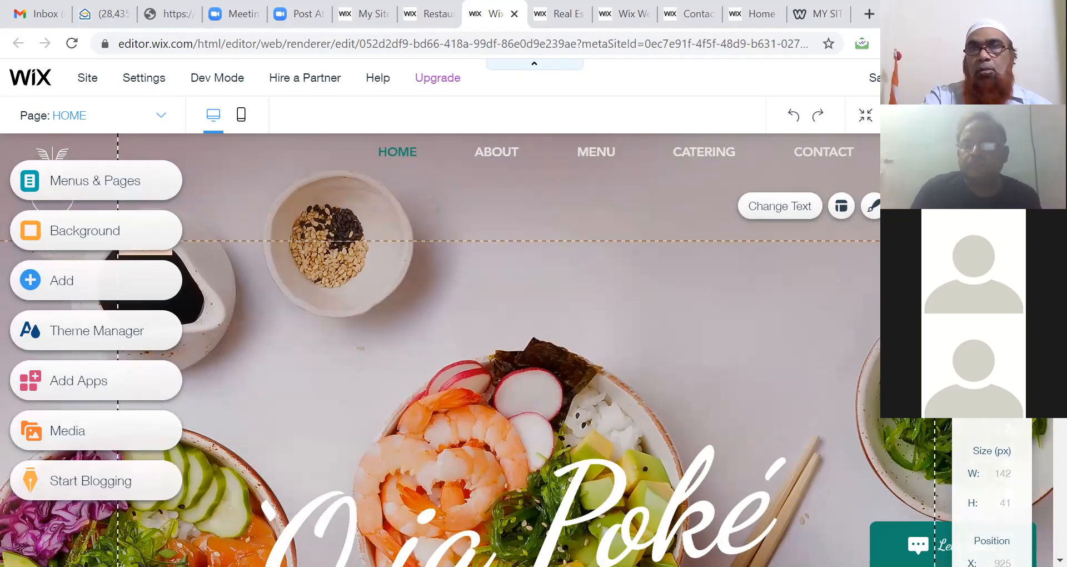
pyautogui.doubleClick(947, 153)
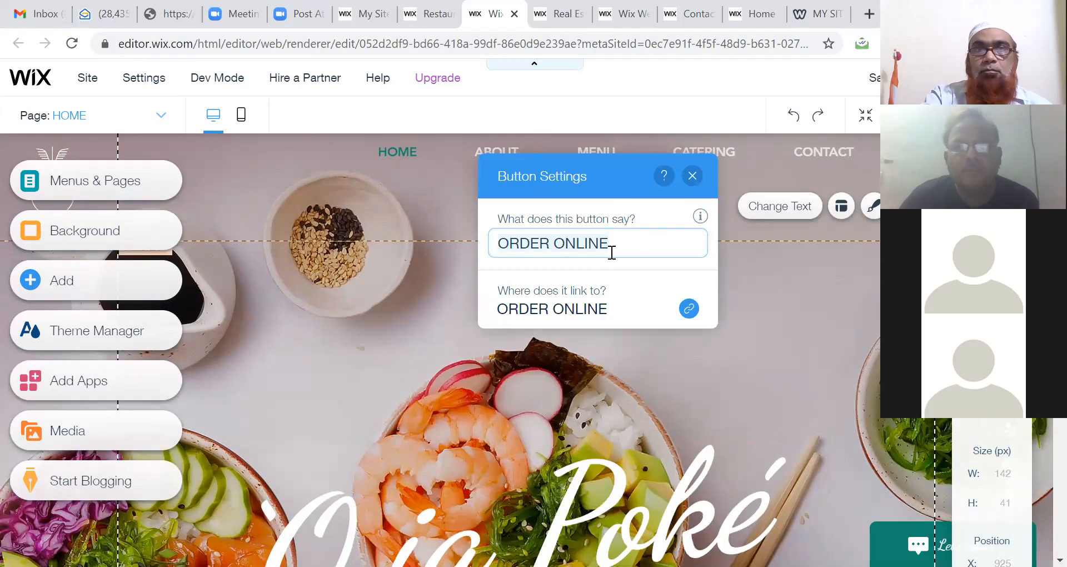
pyautogui.click(672, 292)
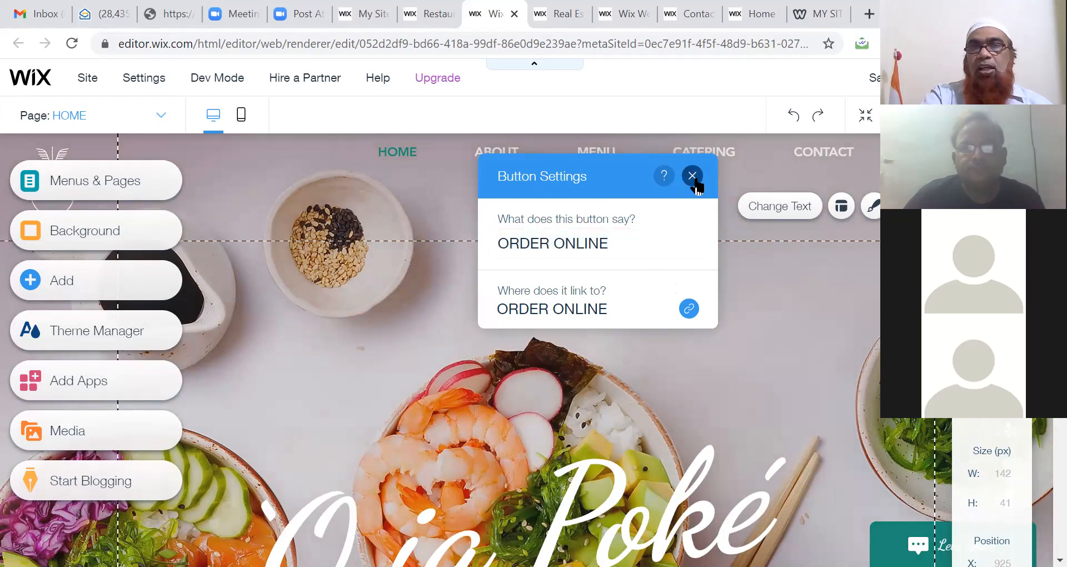
# Step: Close the button settings and delete the ORDER ONLINE button from the home page
pyautogui.click(692, 175)
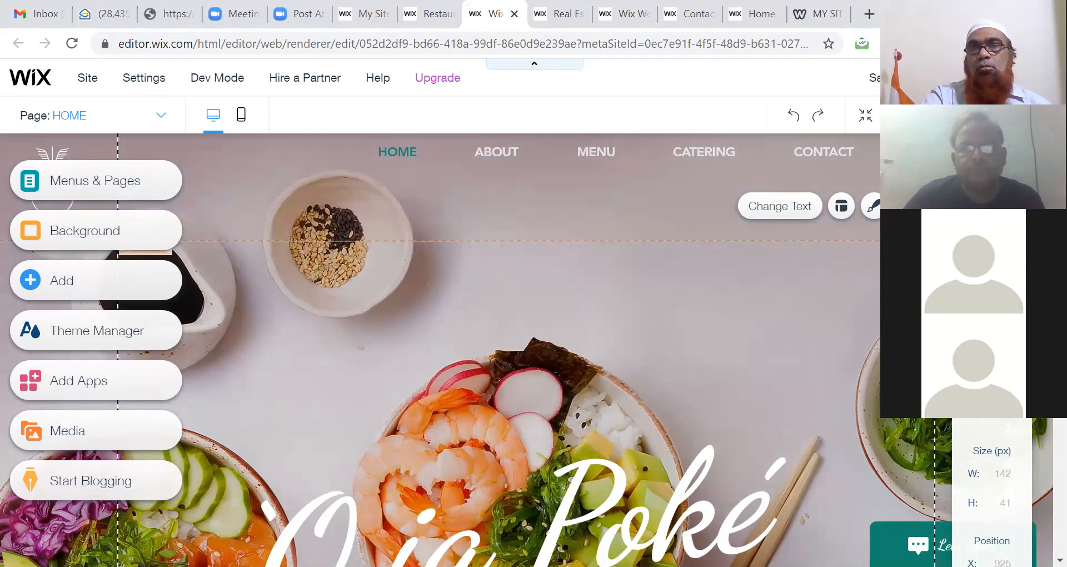
pyautogui.press('Delete')
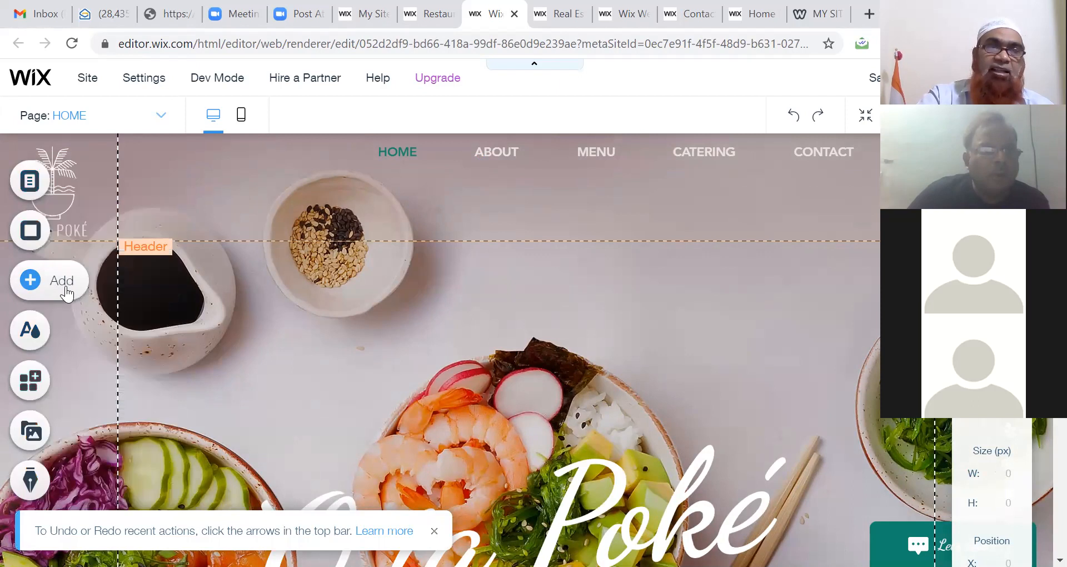
# Step: Add a purple Get in Touch form from Contact & Forms to the poké home page
pyautogui.click(65, 293)
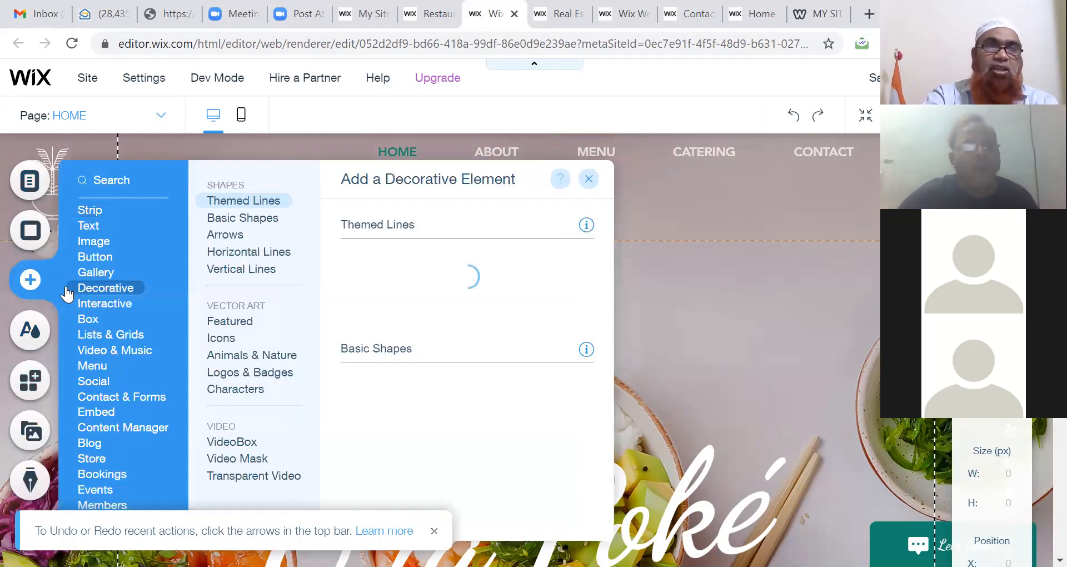
pyautogui.moveTo(105, 242)
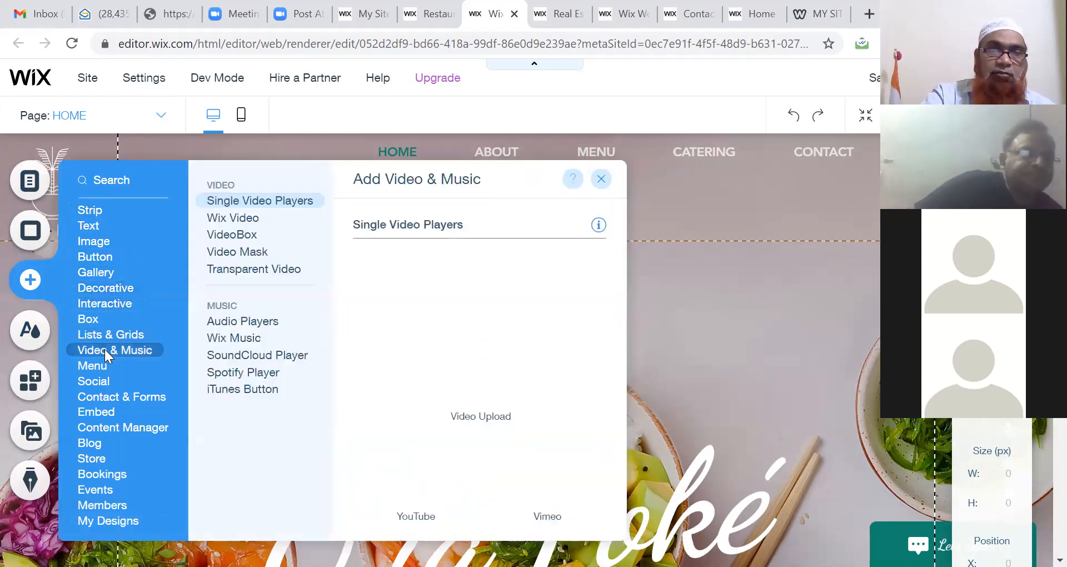
pyautogui.moveTo(101, 385)
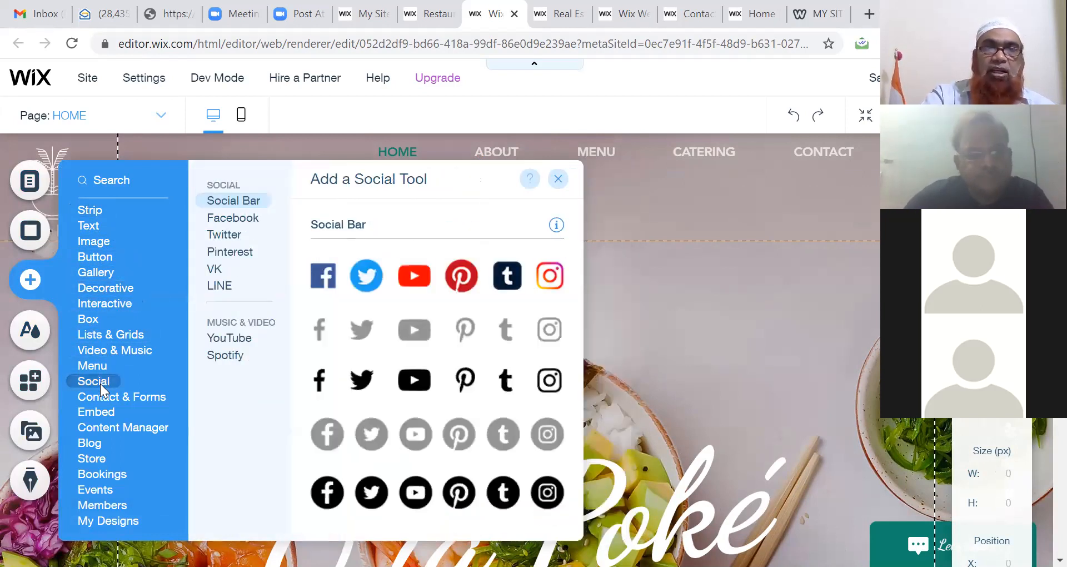
pyautogui.moveTo(103, 402)
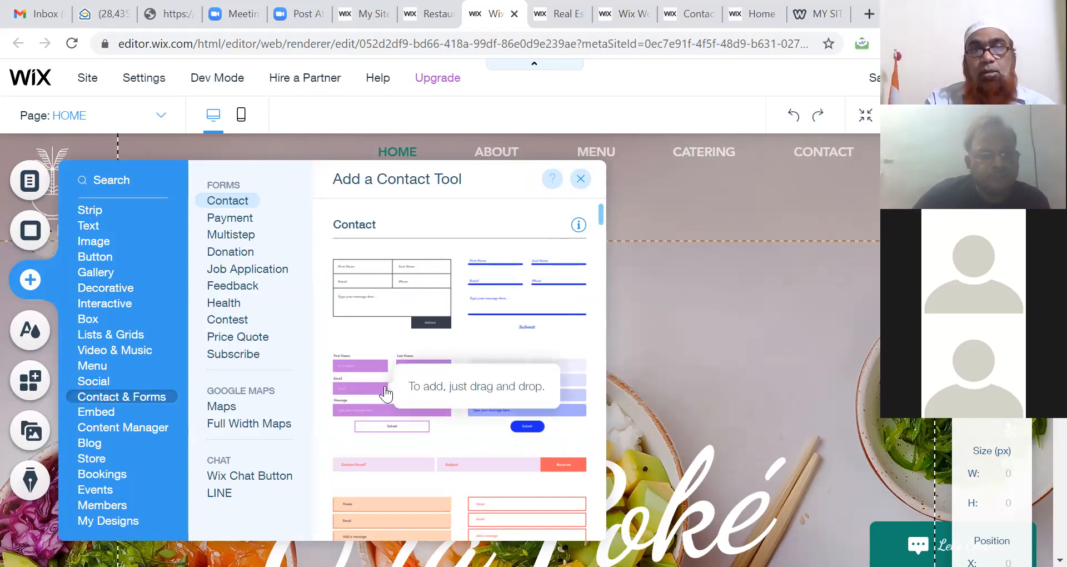
pyautogui.click(385, 393)
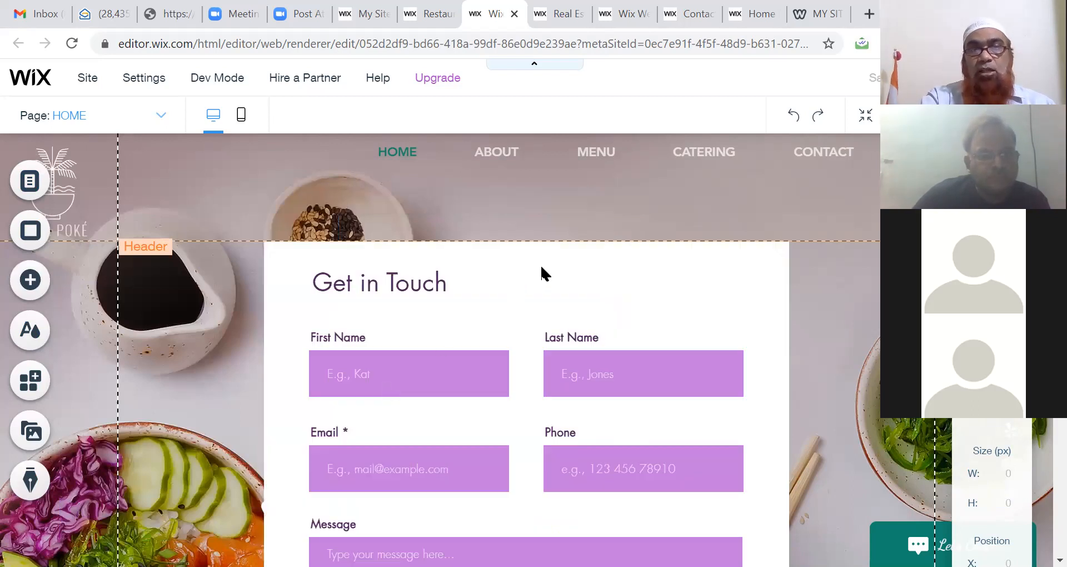
# Step: Select the Get in Touch contact form and delete it from the home page
pyautogui.click(541, 267)
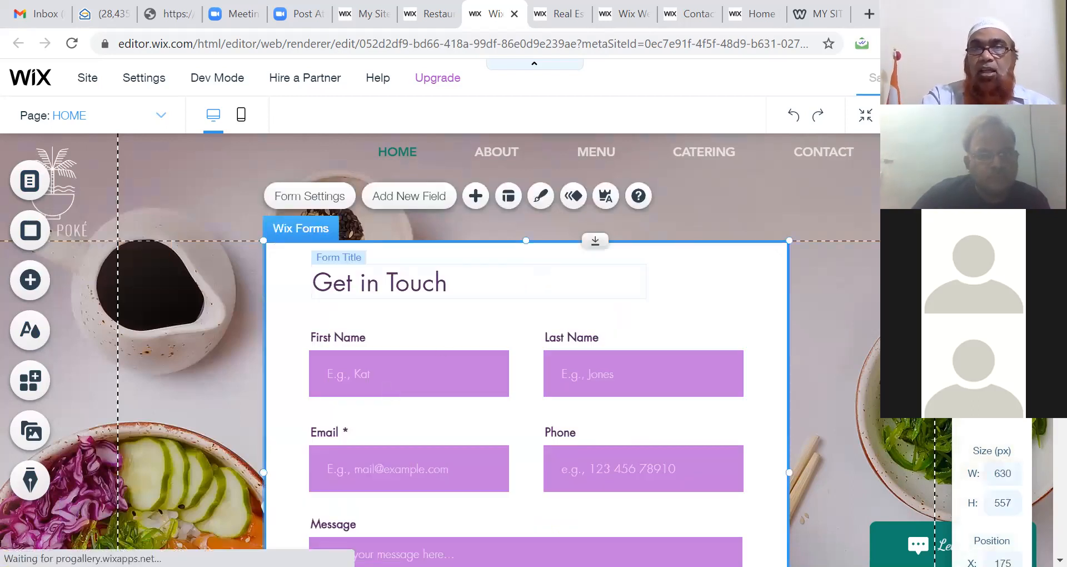
pyautogui.scroll(-3, 526, 350)
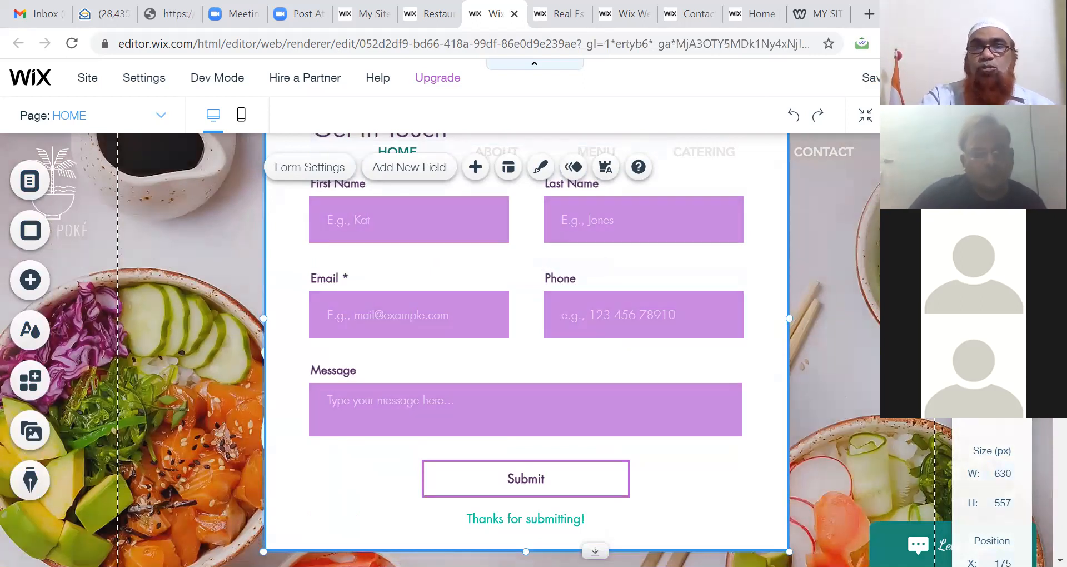
pyautogui.scroll(-3, 525, 350)
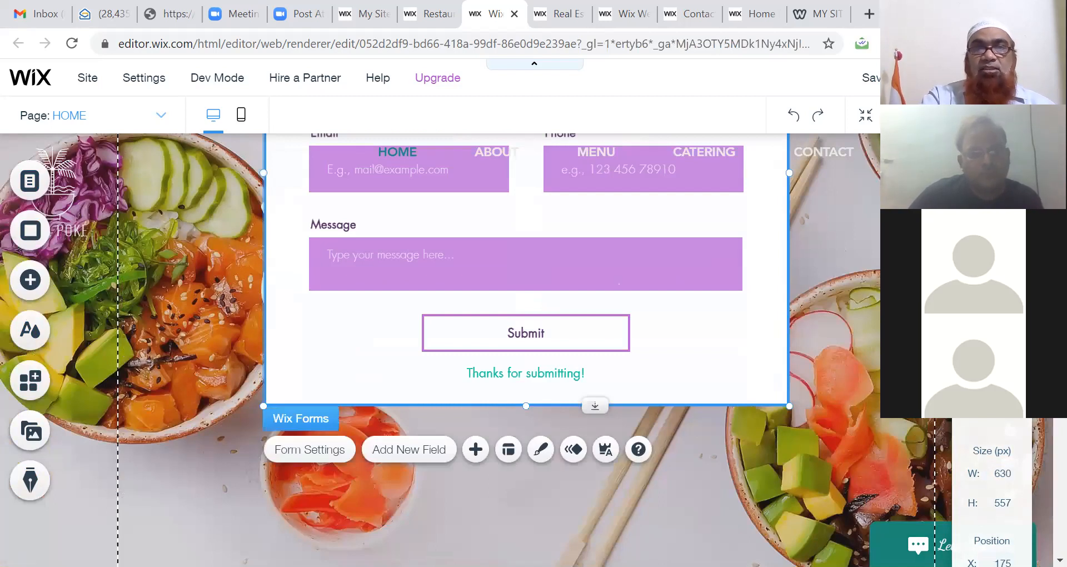
pyautogui.scroll(-2, 526, 349)
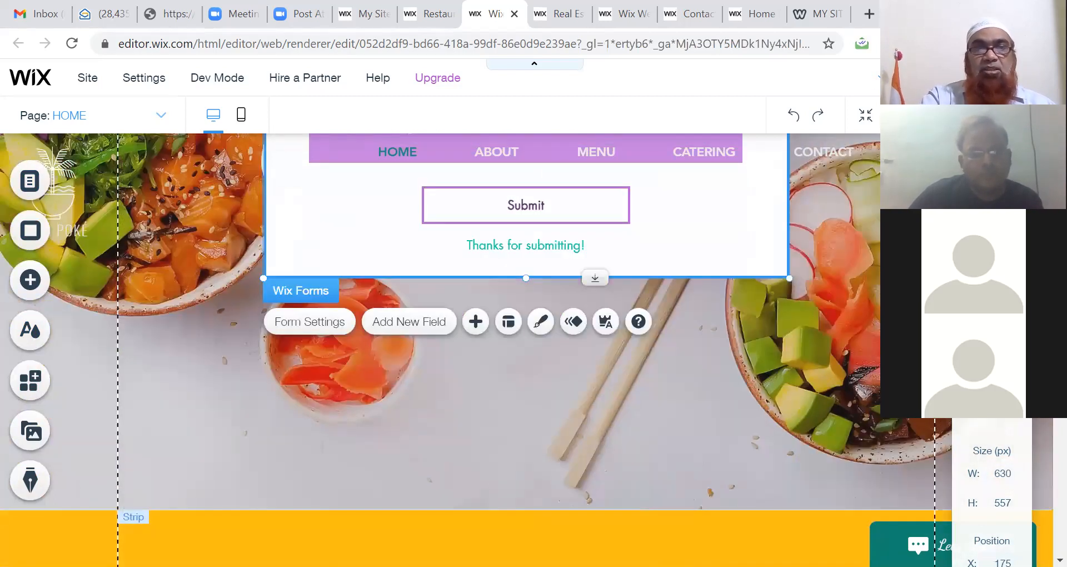
pyautogui.scroll(5, 526, 350)
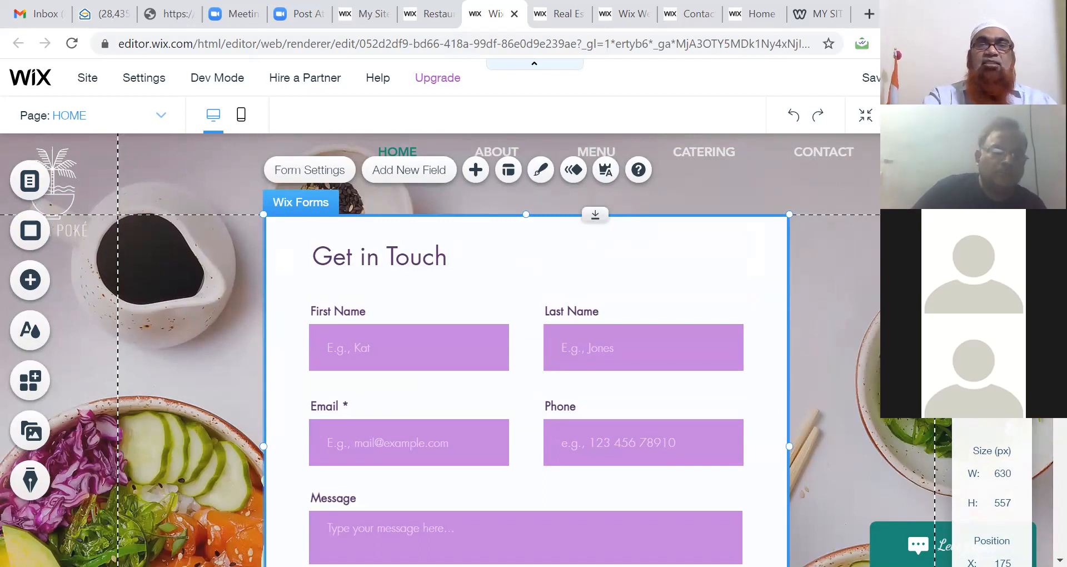
pyautogui.click(493, 238)
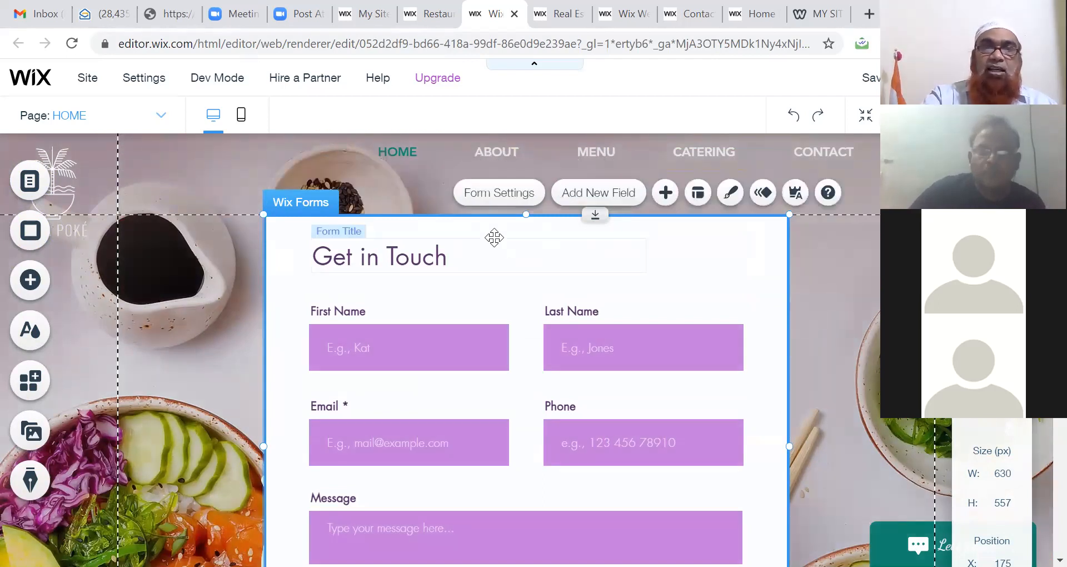
pyautogui.press('Delete')
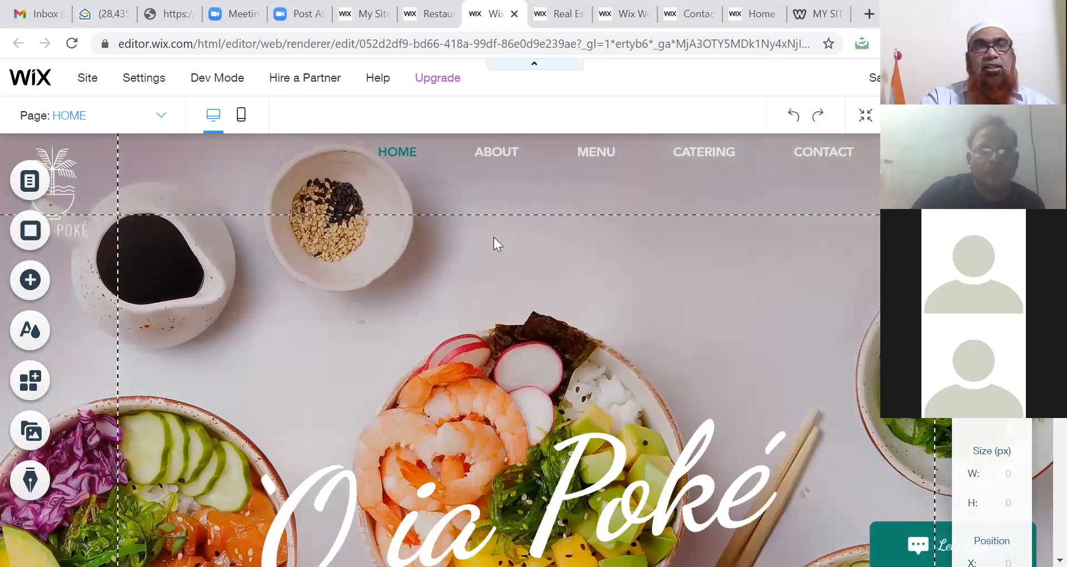
# Step: Select the Home page's background strip and bring up the Page Background settings
pyautogui.click(504, 319)
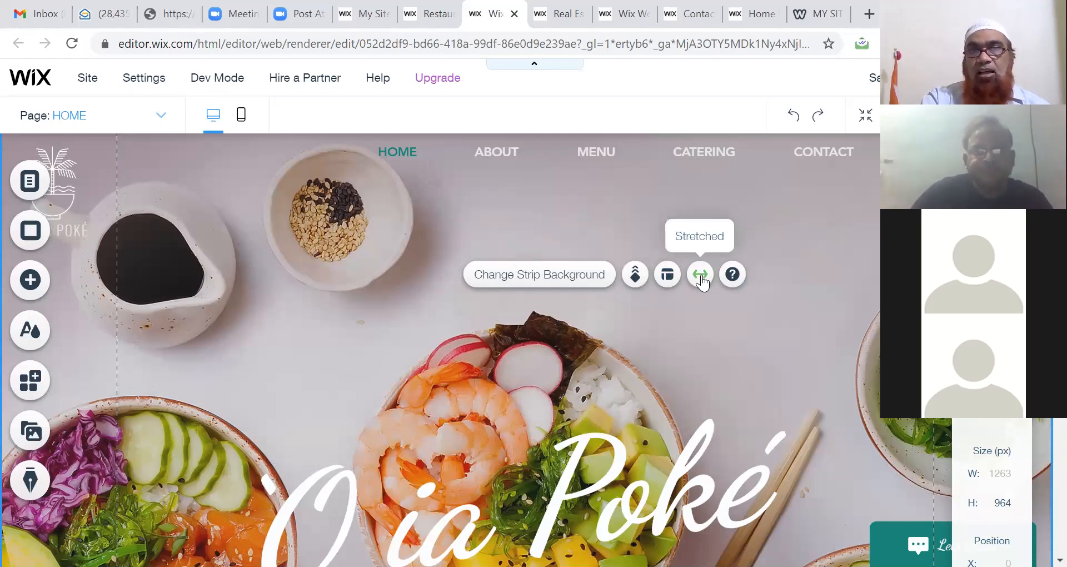
pyautogui.click(594, 349)
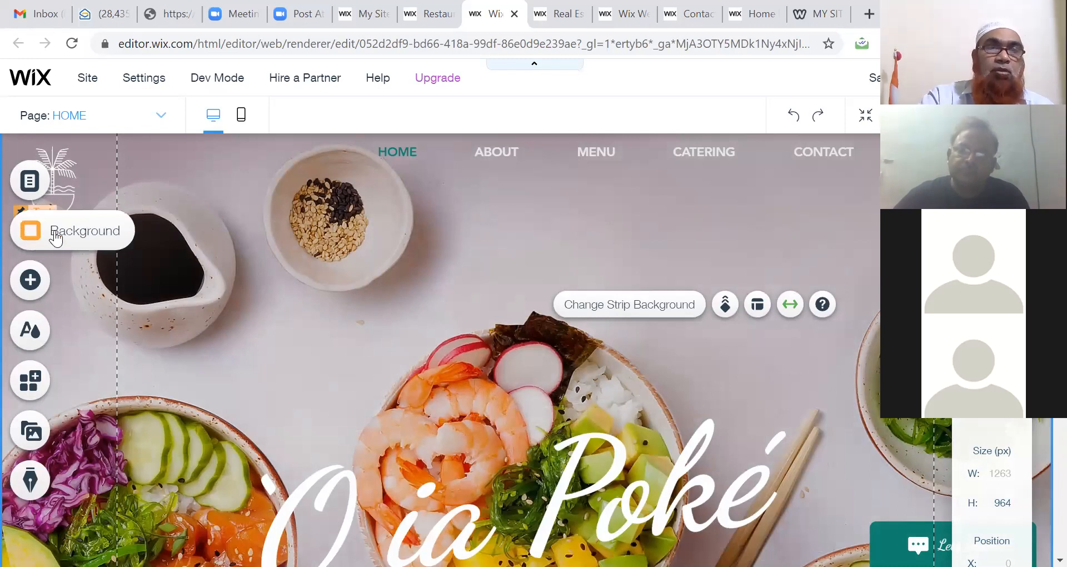
pyautogui.click(56, 237)
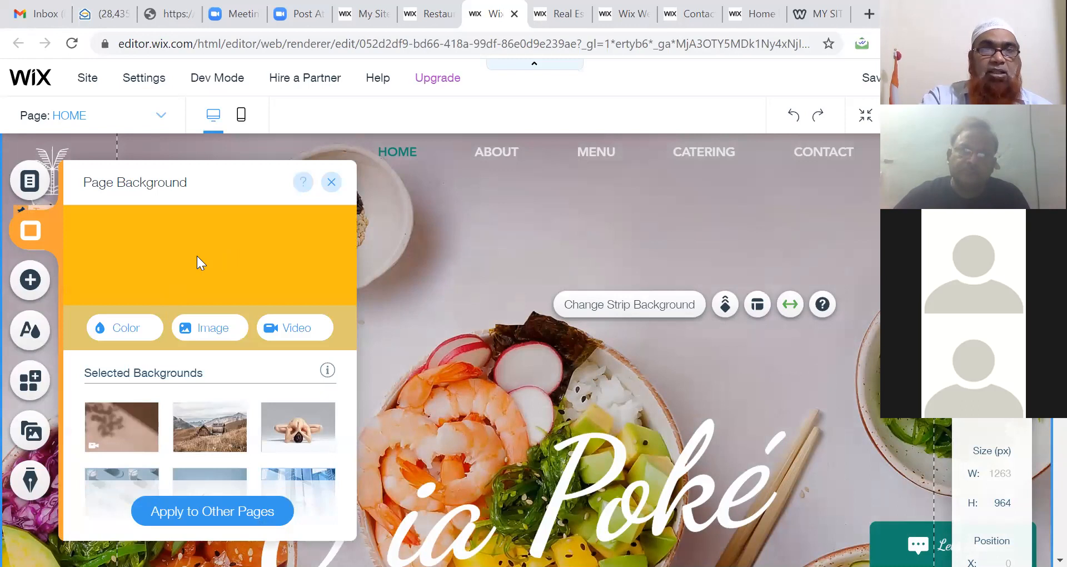
# Step: Try a teal page background, then apply the Shadow video as the Home page background
pyautogui.click(117, 333)
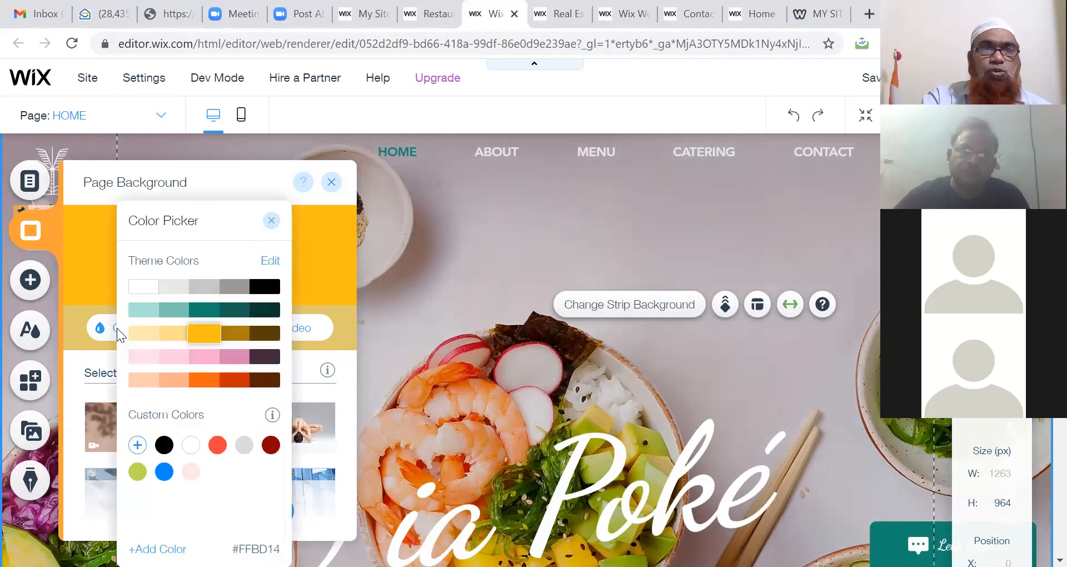
pyautogui.click(177, 311)
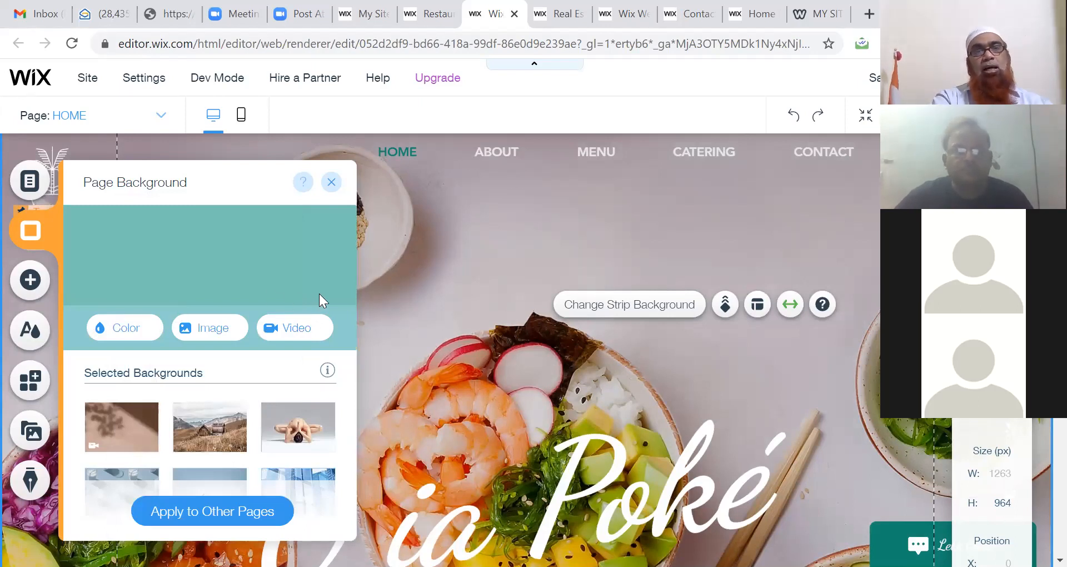
pyautogui.moveTo(140, 441)
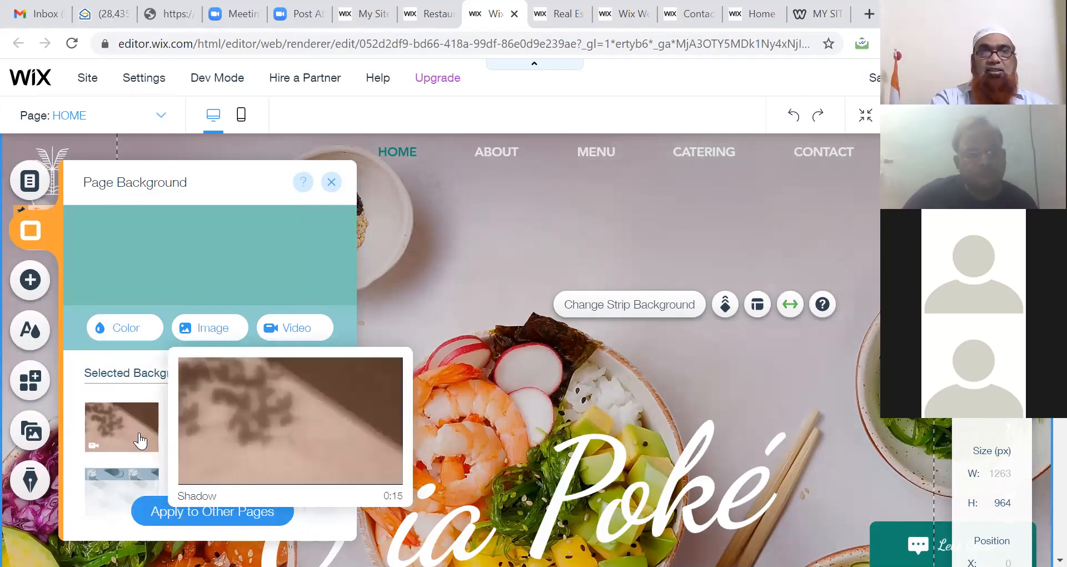
pyautogui.click(140, 441)
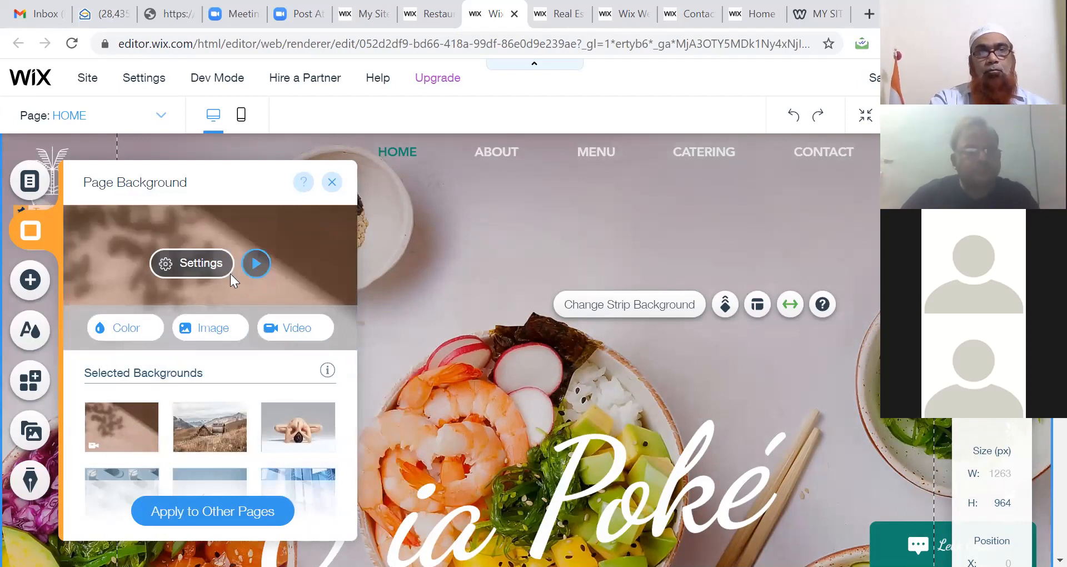
# Step: Add a 20% colour overlay to the background video and close both settings panels
pyautogui.click(206, 276)
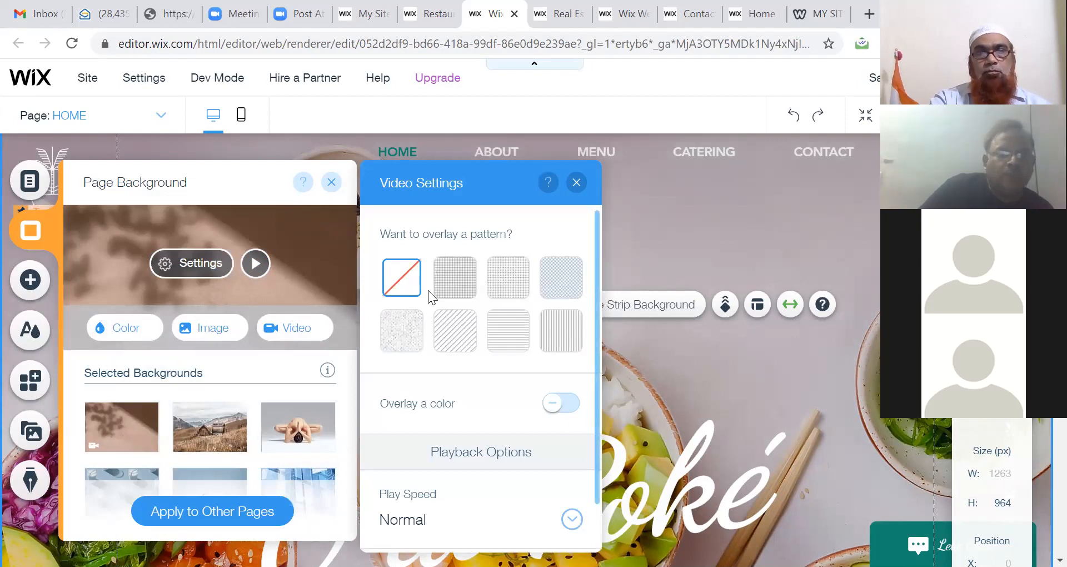
pyautogui.click(569, 404)
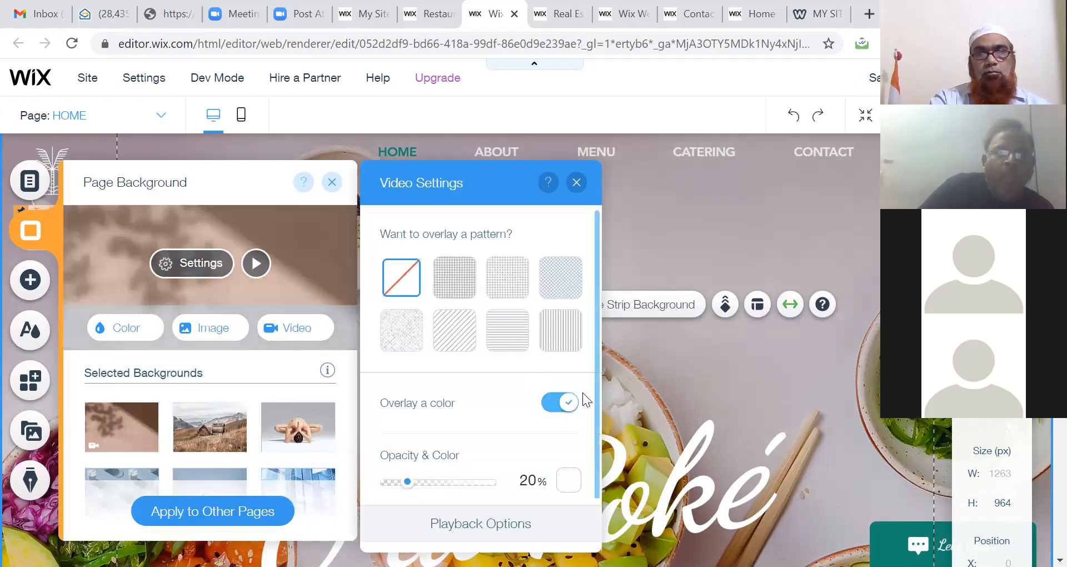
pyautogui.scroll(-3, 593, 442)
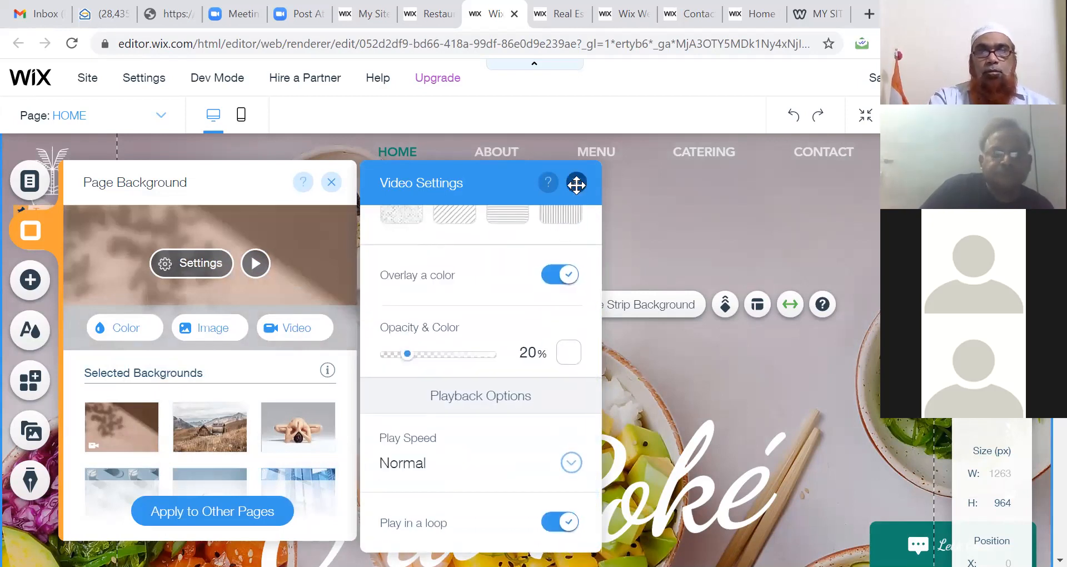
pyautogui.click(576, 182)
pyautogui.click(332, 183)
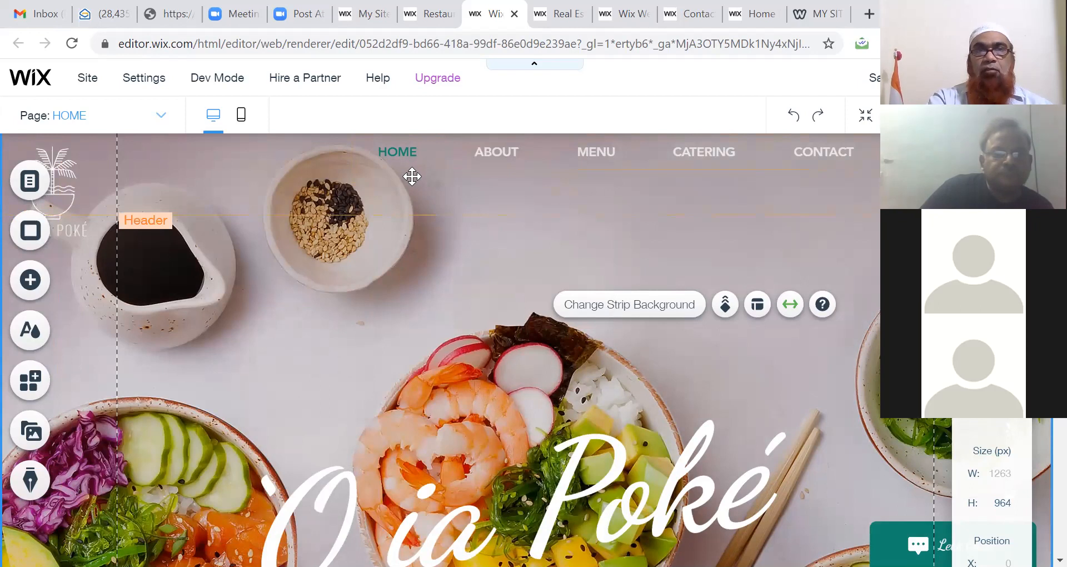
# Step: Switch the editor to the ORDER ONLINE page from the Site Menu, briefly trying its Rename option
pyautogui.doubleClick(426, 149)
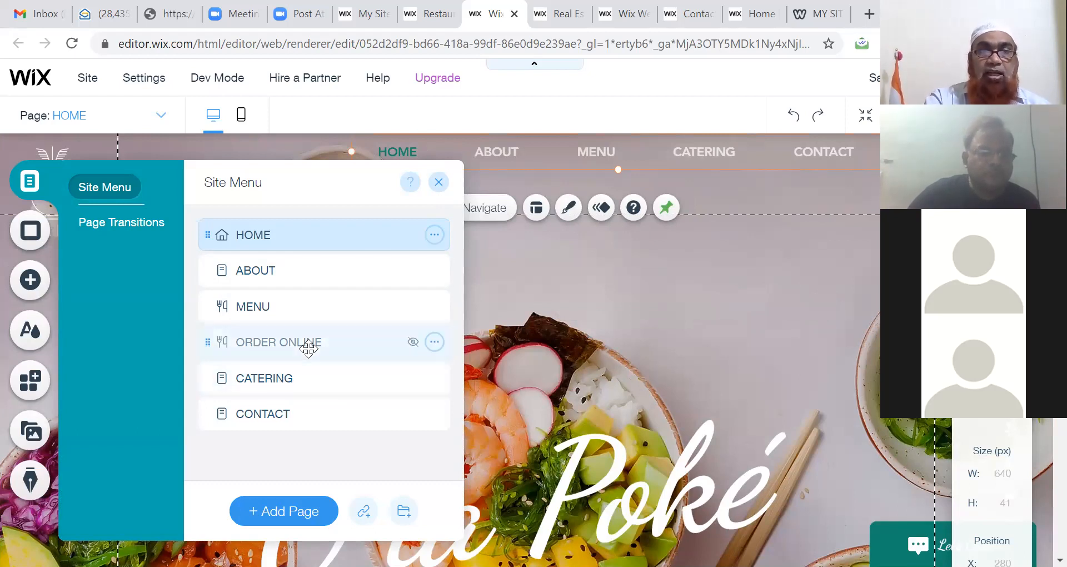
pyautogui.click(308, 349)
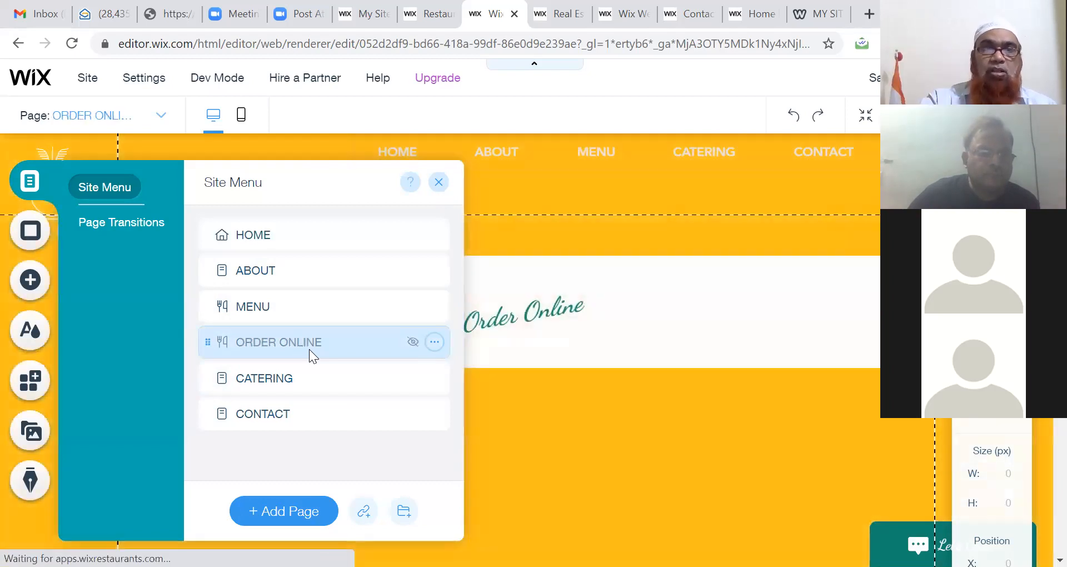
pyautogui.click(435, 342)
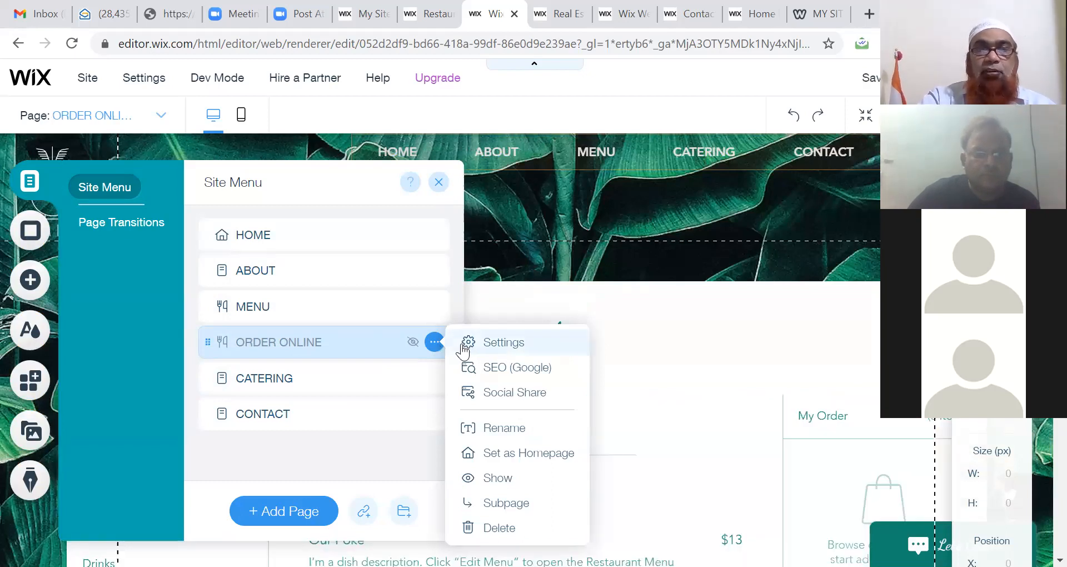
pyautogui.doubleClick(208, 341)
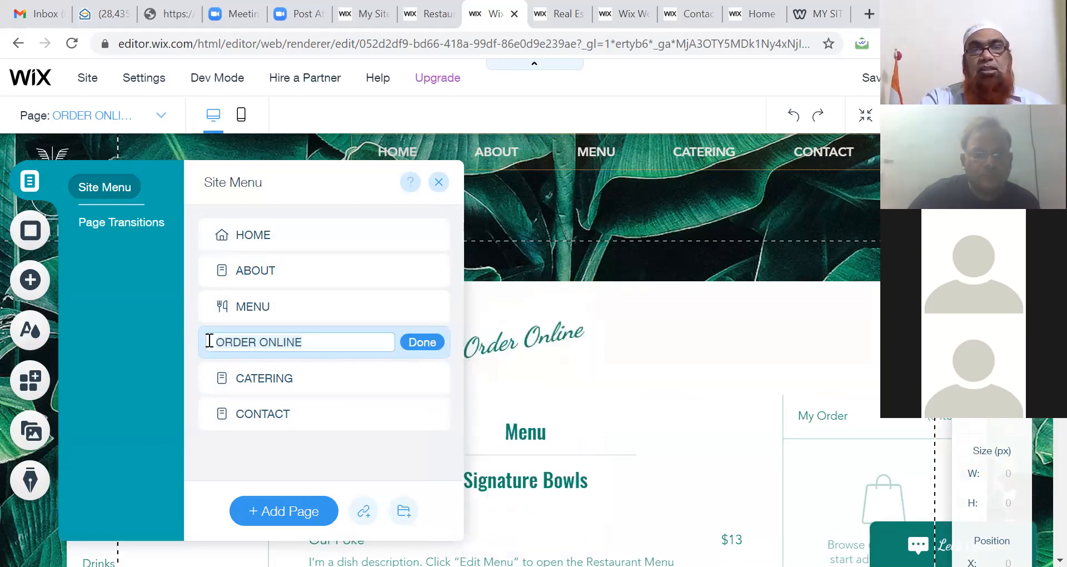
pyautogui.click(530, 370)
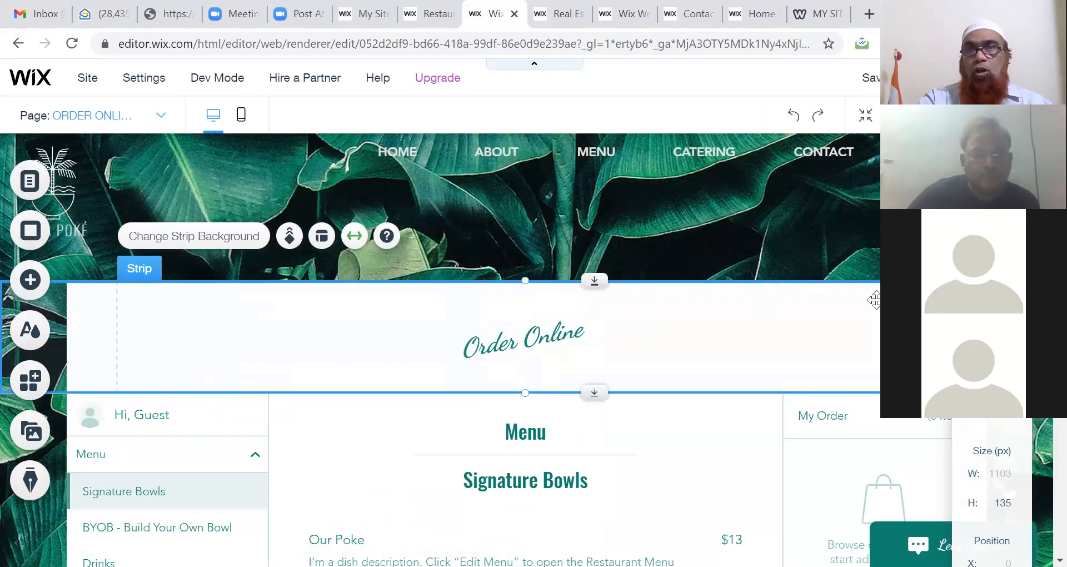
# Step: Select the Restaurant Menu element on Order Online and view the page in Preview mode
pyautogui.scroll(-1, 525, 336)
pyautogui.scroll(-6, 524, 337)
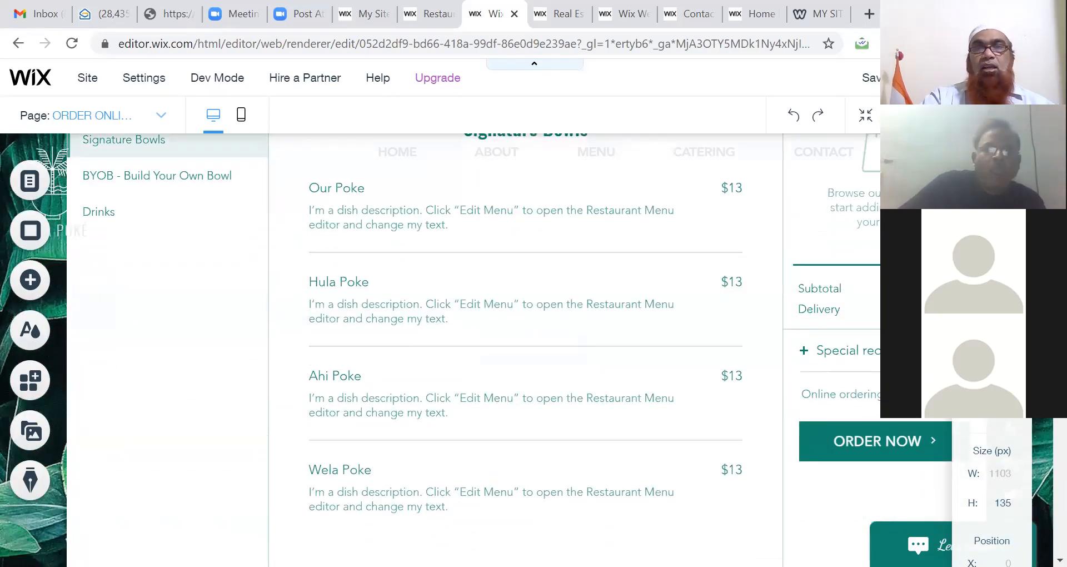
pyautogui.click(355, 209)
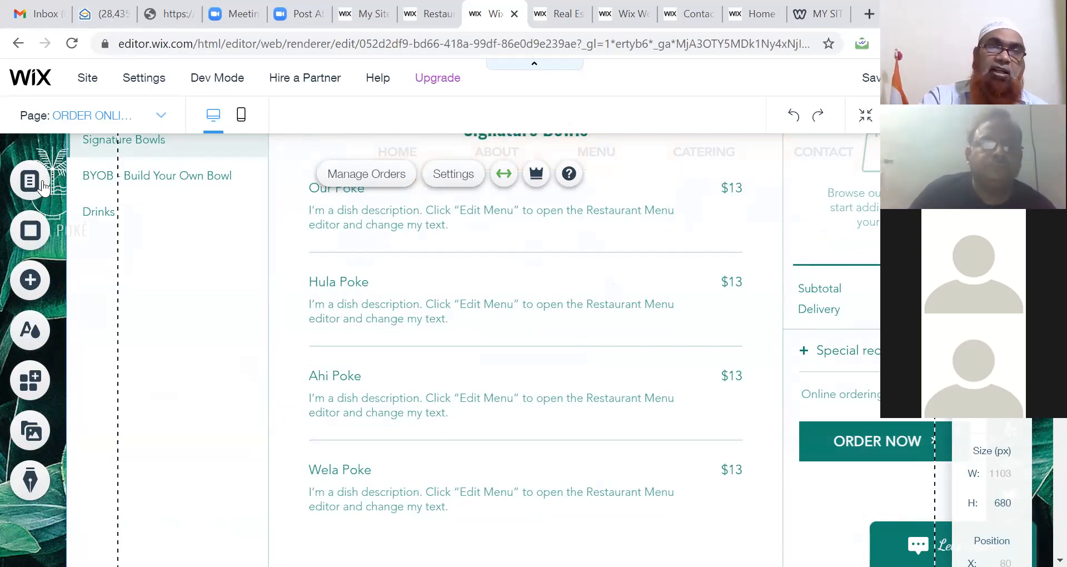
pyautogui.moveTo(150, 83)
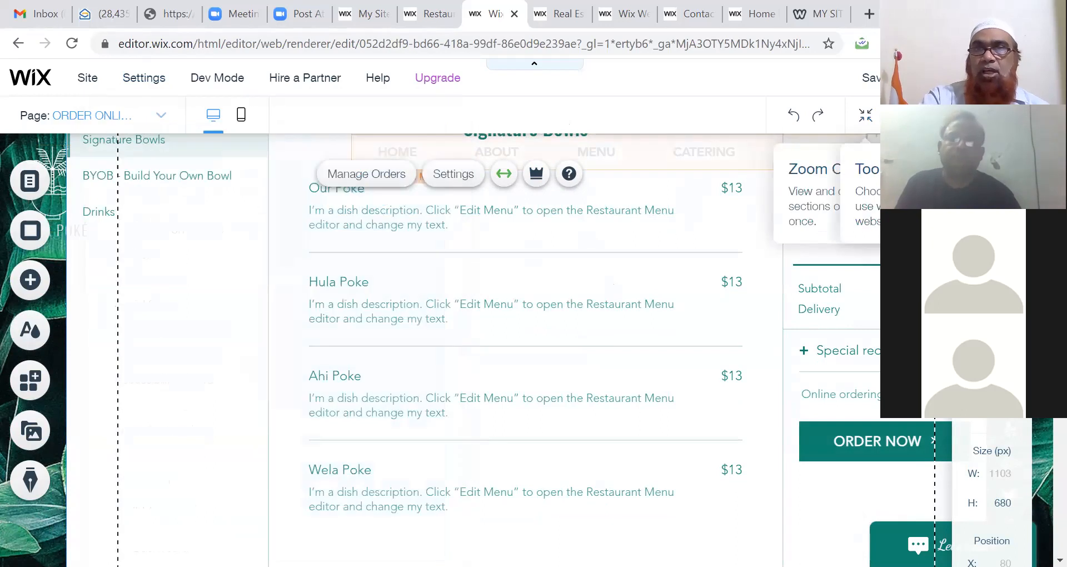
pyautogui.click(932, 78)
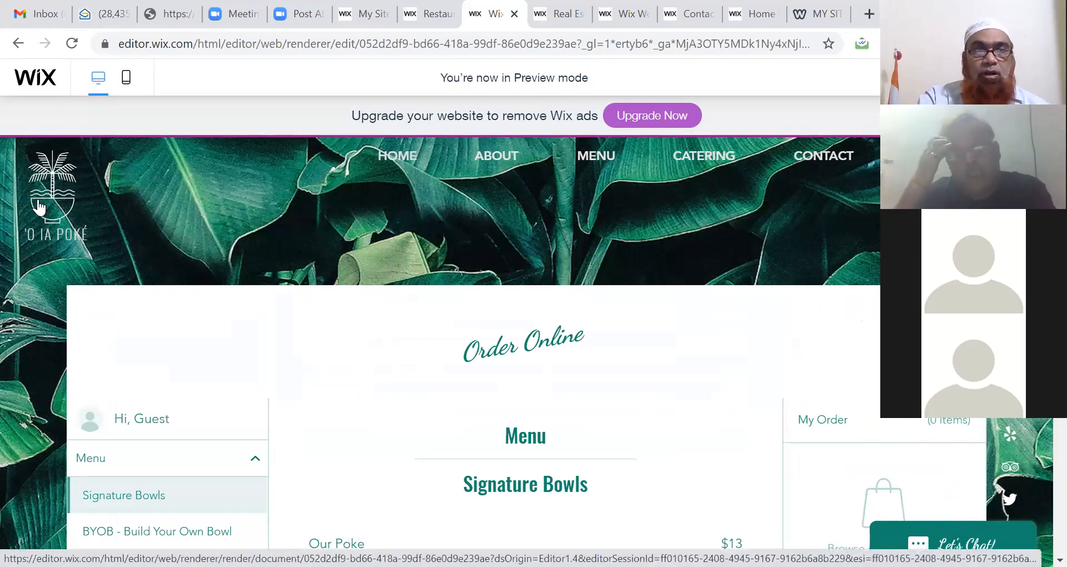
# Step: In Preview, visit the Home, About and Menu pages and scroll through the menu listing
pyautogui.click(32, 166)
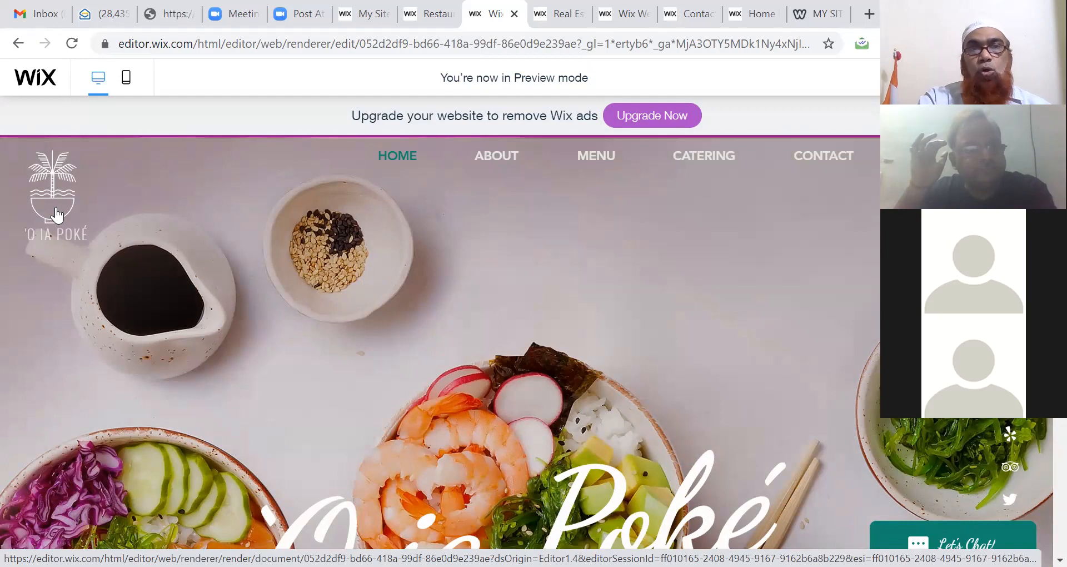
pyautogui.click(493, 157)
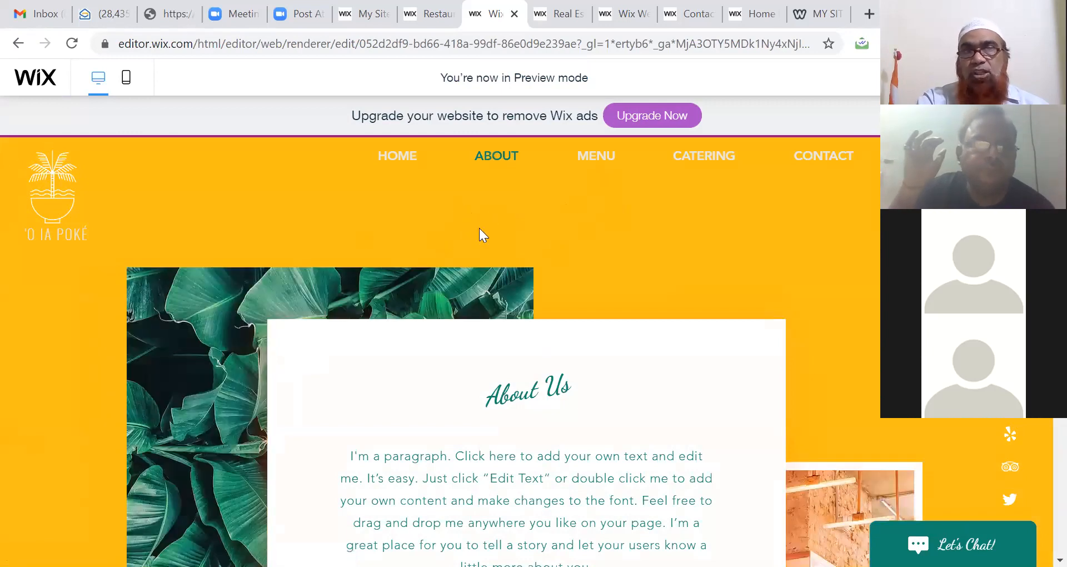
pyautogui.click(591, 160)
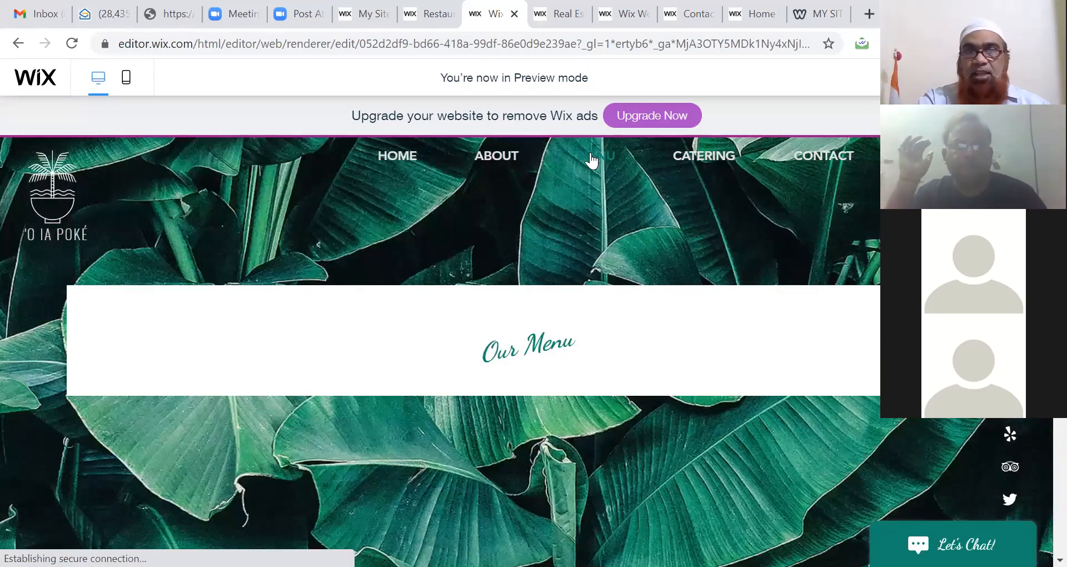
pyautogui.scroll(-3, 591, 160)
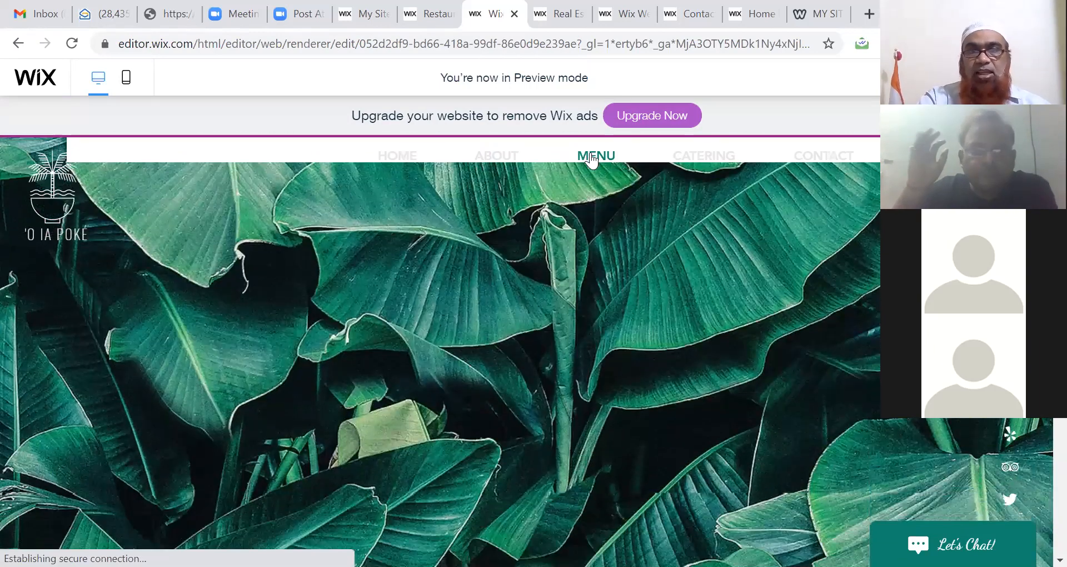
pyautogui.scroll(-5, 592, 160)
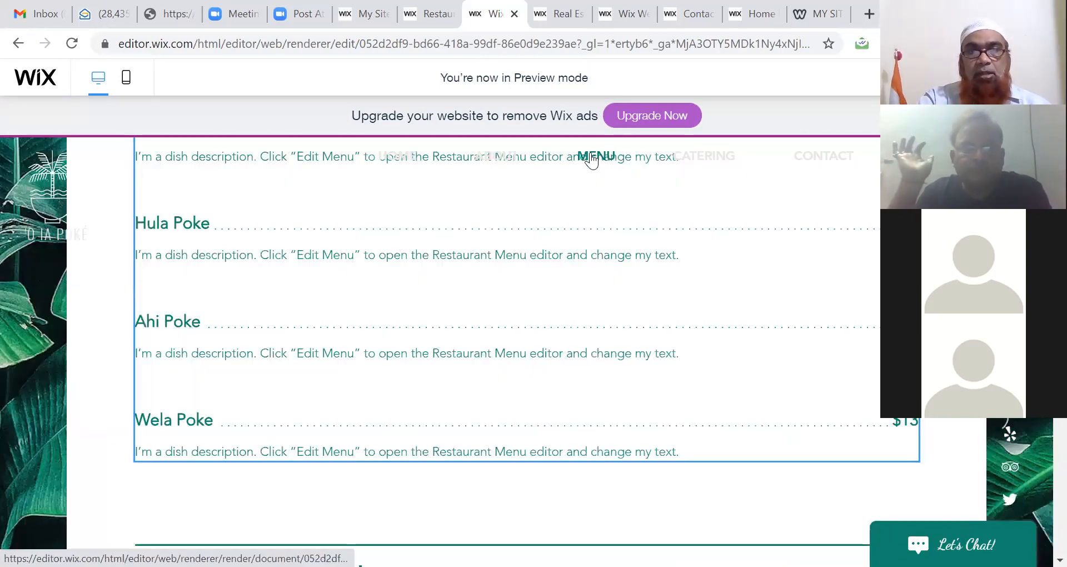
pyautogui.scroll(-3, 591, 160)
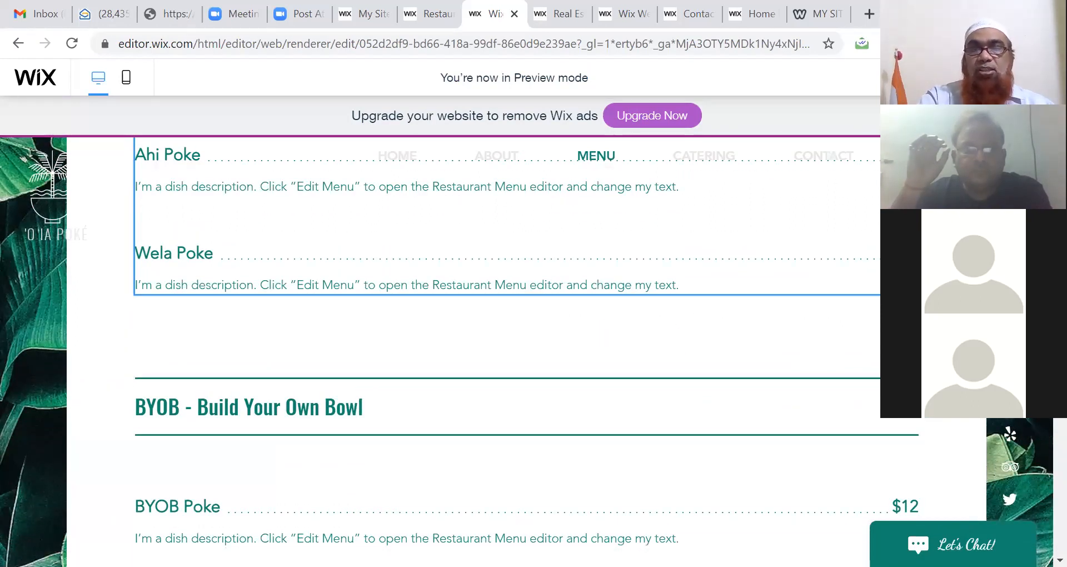
pyautogui.scroll(1, 526, 352)
pyautogui.scroll(10, 795, 226)
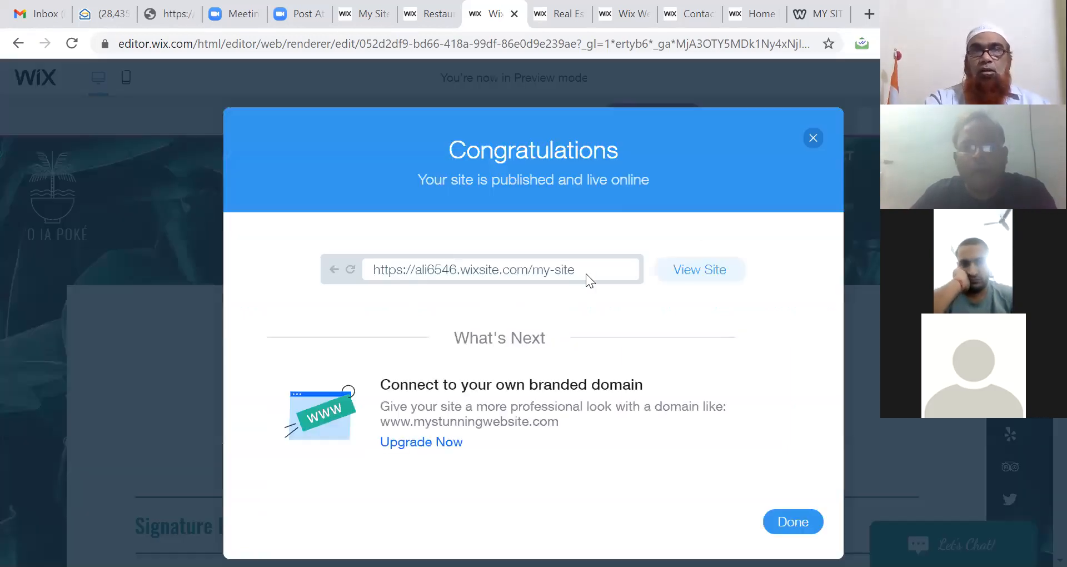
# Step: Open the published site via View Site, select its my-site address, and view the live tab
pyautogui.click(679, 273)
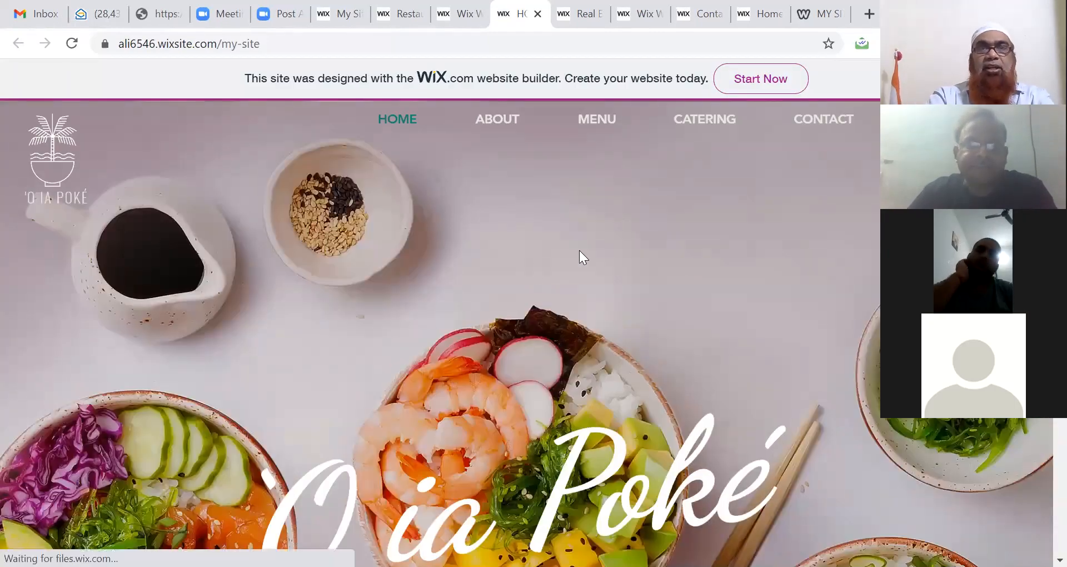
pyautogui.click(462, 17)
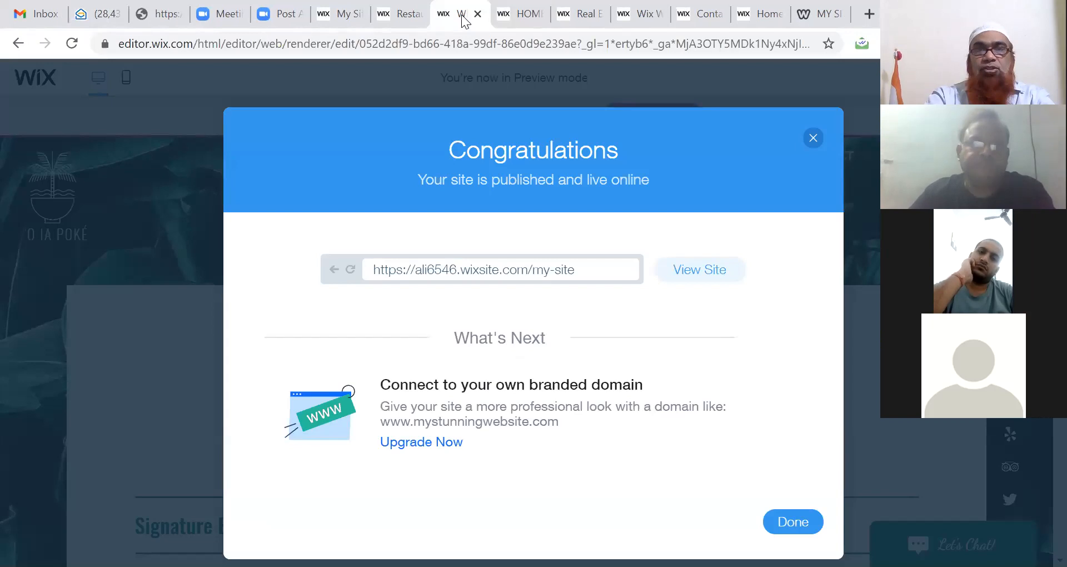
pyautogui.click(574, 263)
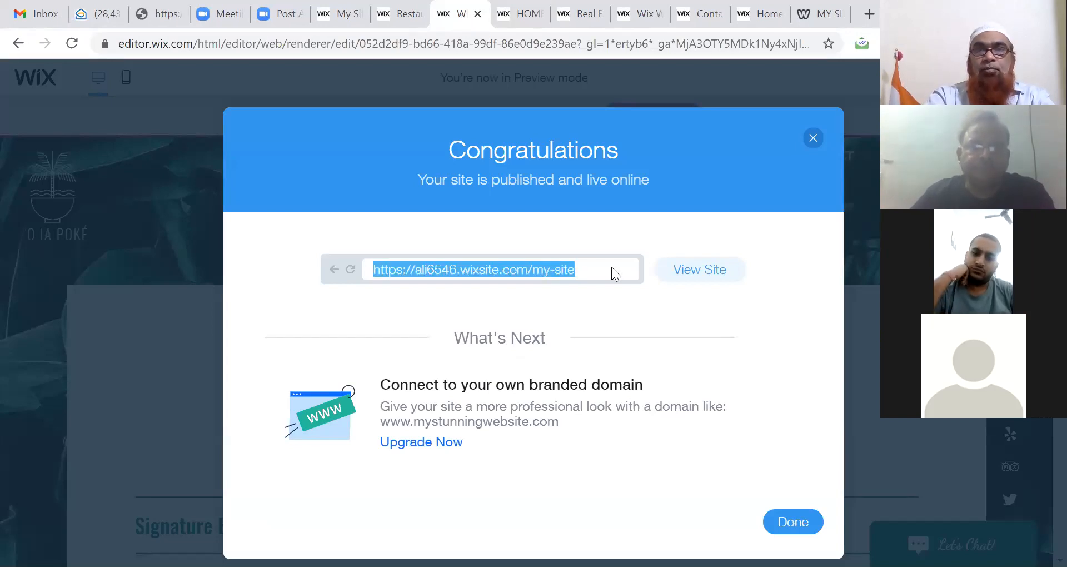
pyautogui.click(517, 17)
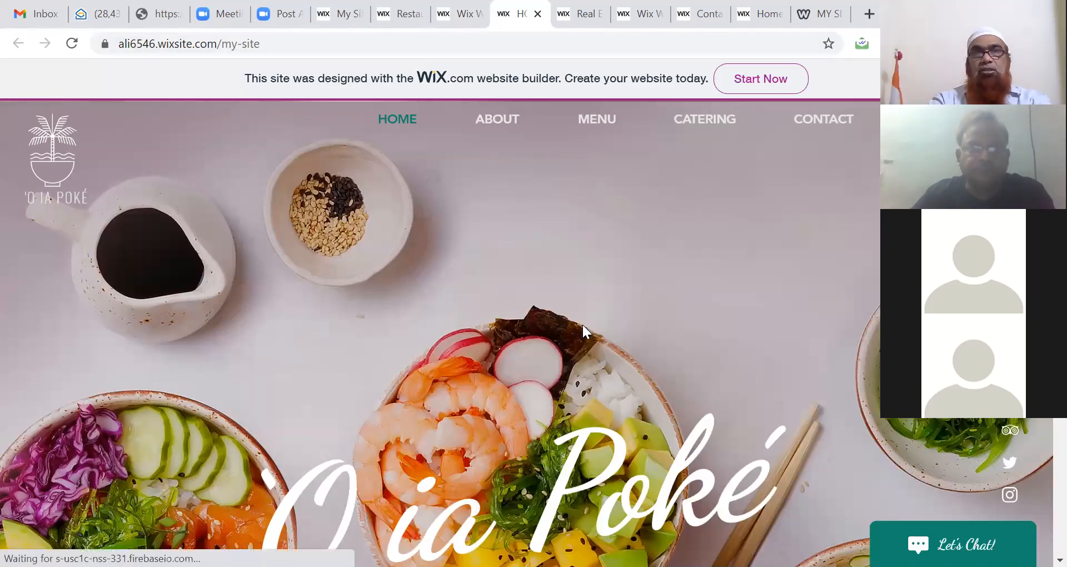
# Step: Reload the My Sites list and open the new my-site live address in a new tab
pyautogui.click(336, 17)
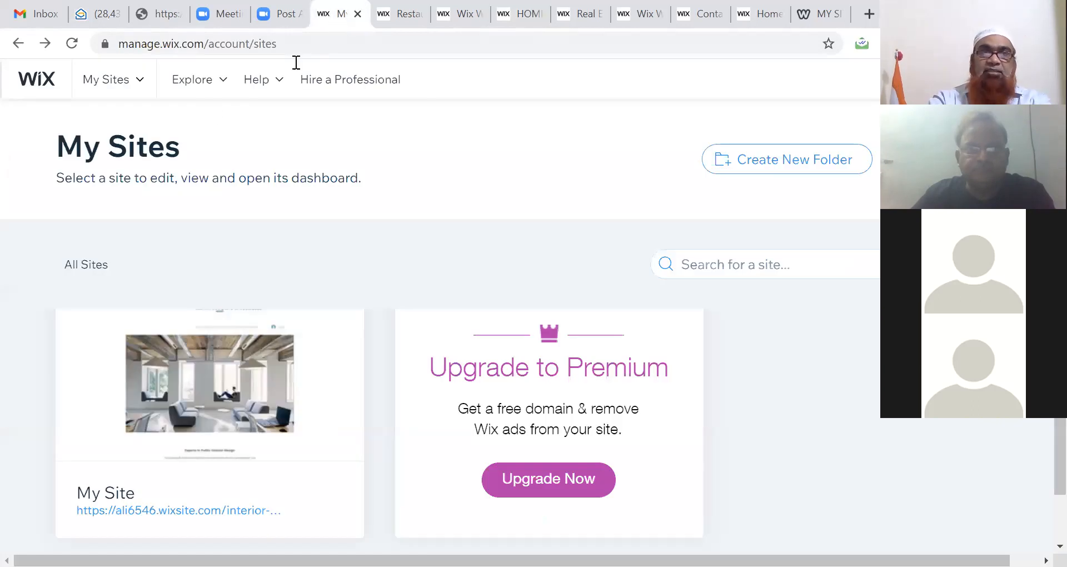
pyautogui.click(71, 43)
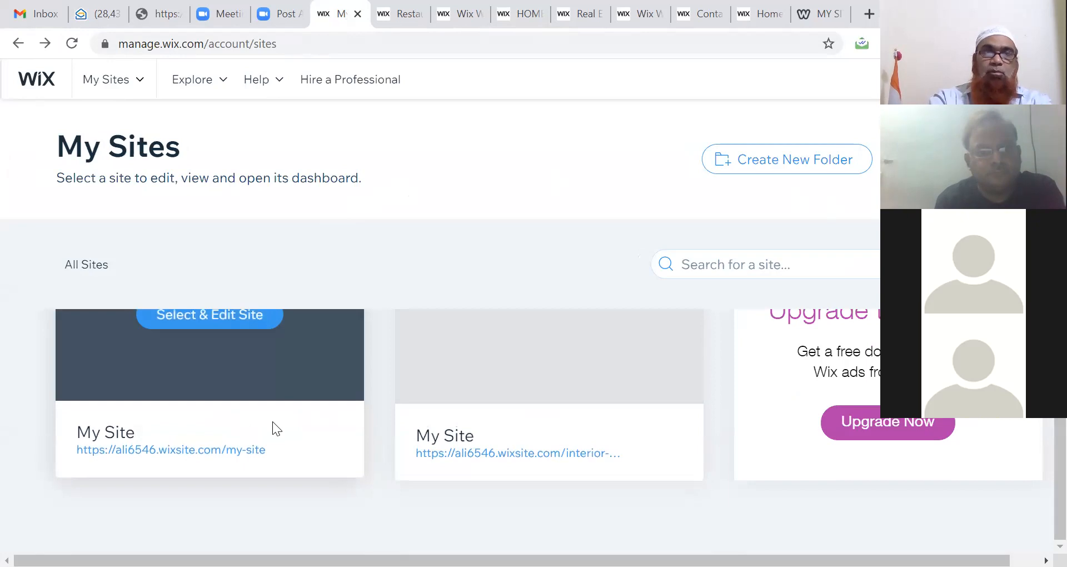
pyautogui.click(185, 450)
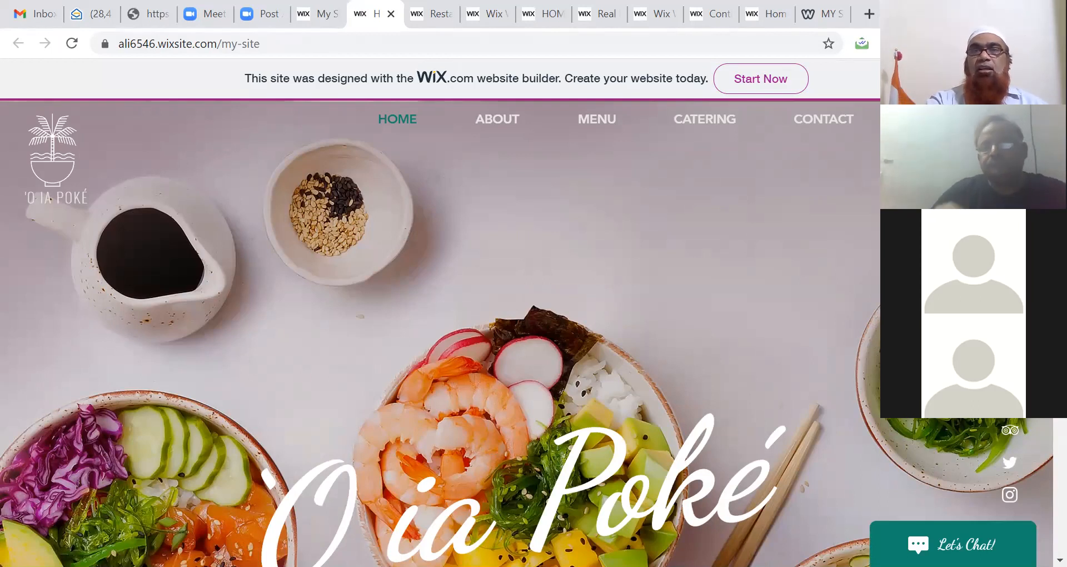
pyautogui.scroll(-10, 398, 462)
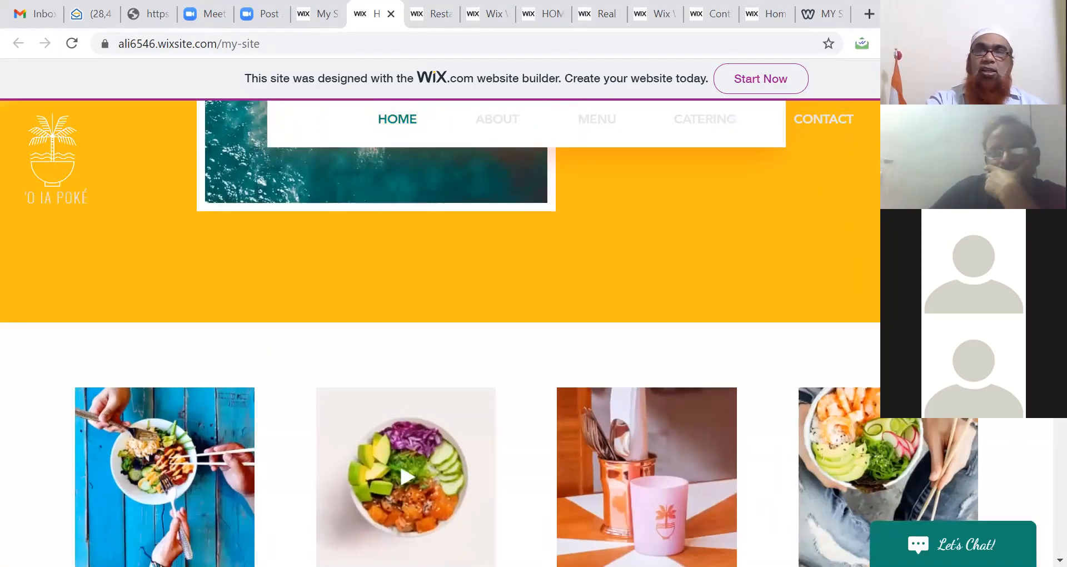
pyautogui.scroll(-15, 399, 463)
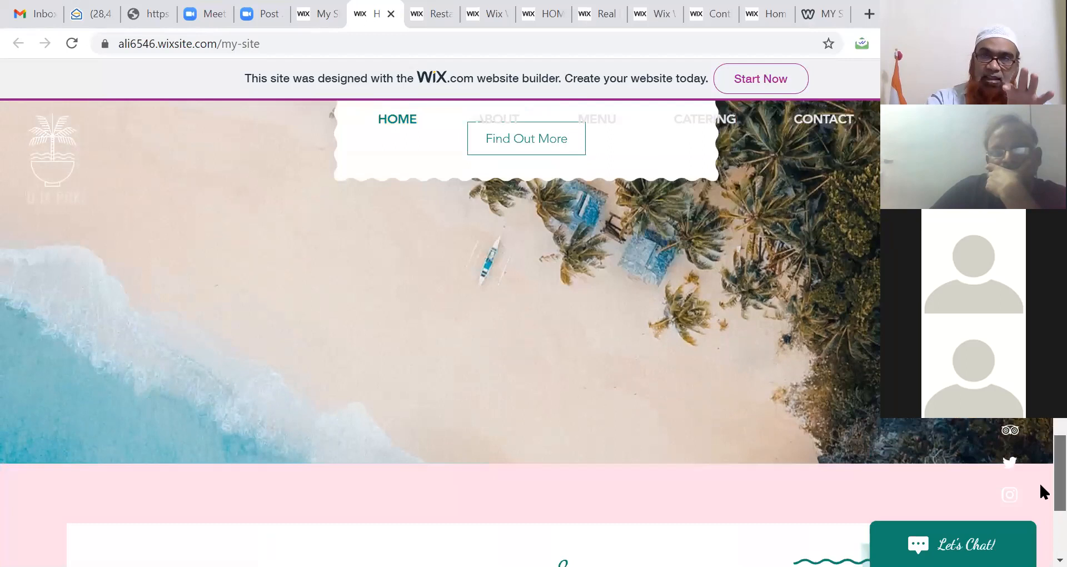
pyautogui.scroll(-5, 1040, 500)
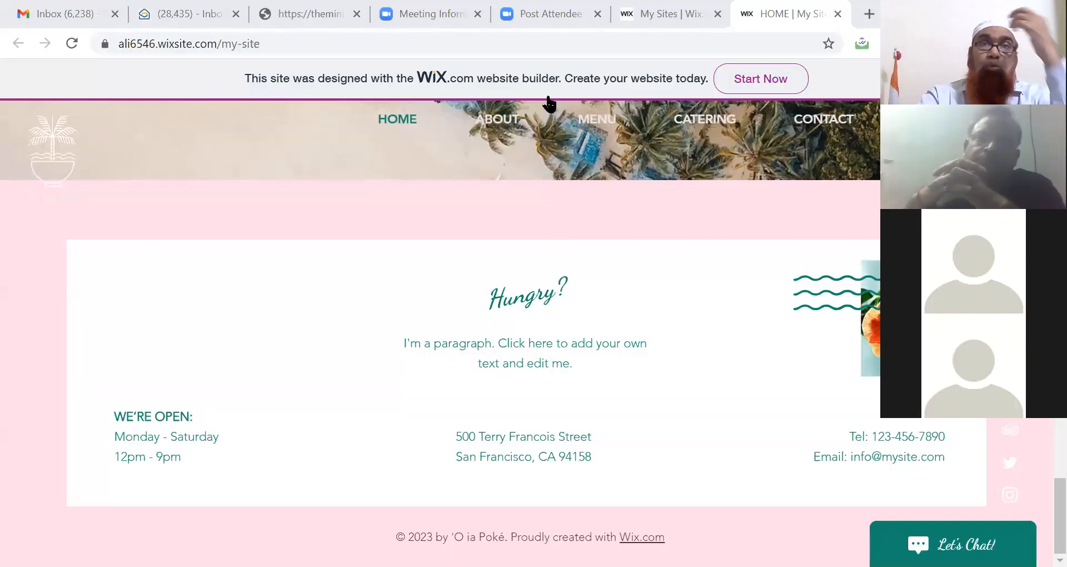
# Step: Go to google.com from the address bar
pyautogui.click(557, 46)
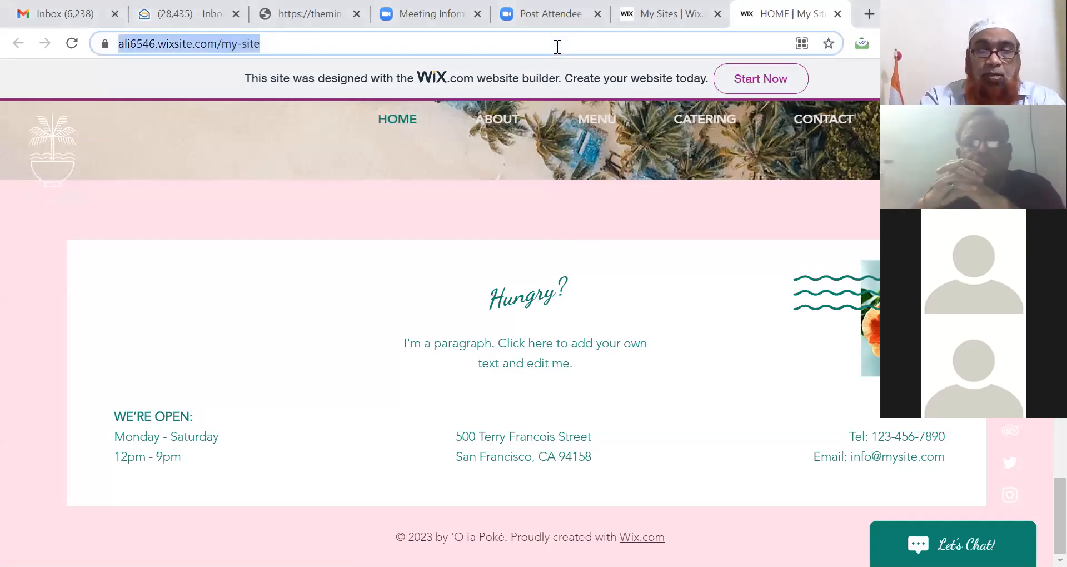
pyautogui.write('google.com')
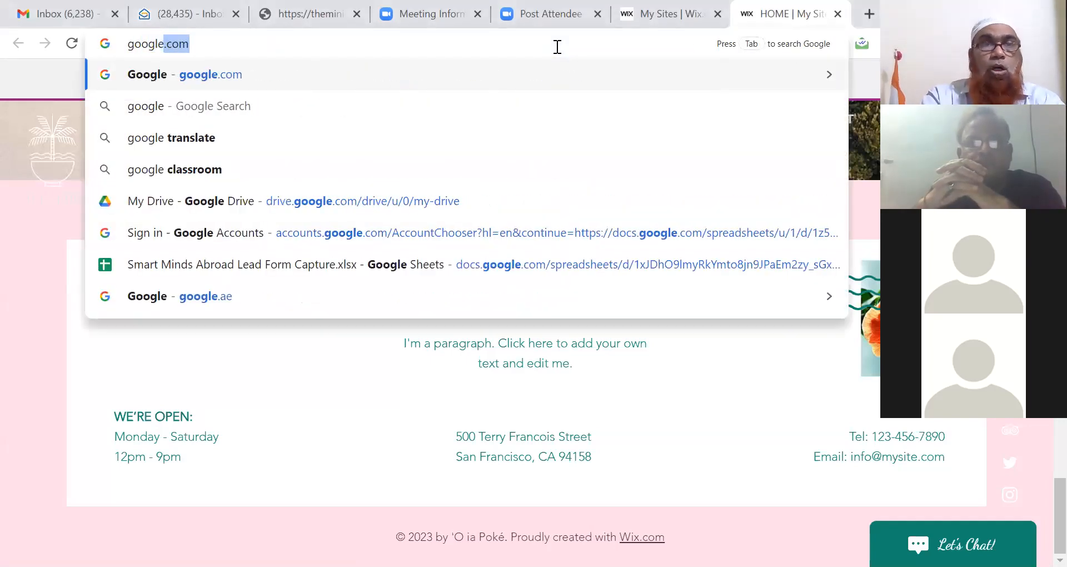
pyautogui.press('Return')
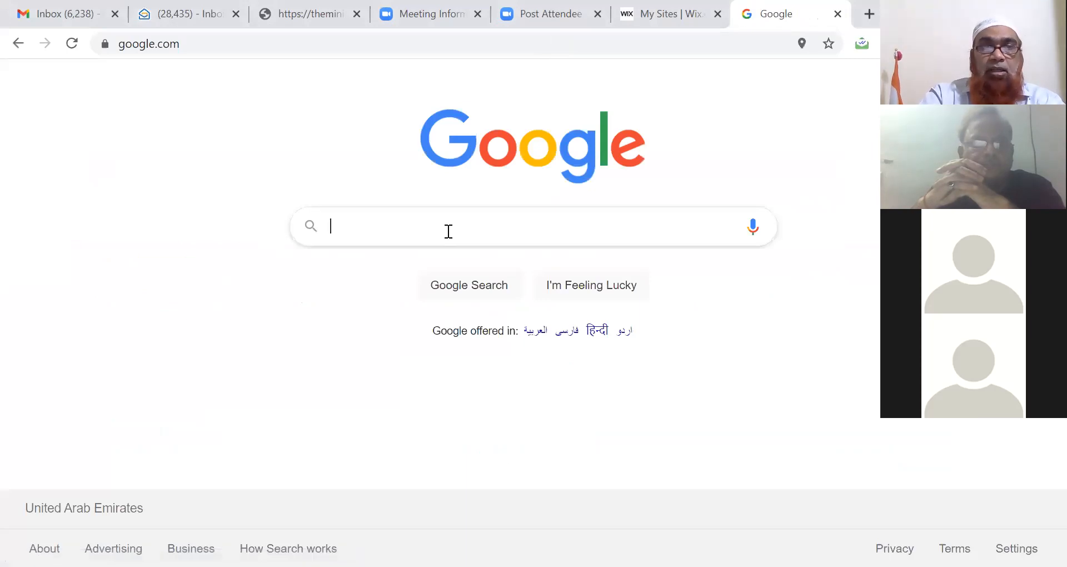
# Step: Search for 'create google free website' and scroll to the Google My Business result
pyautogui.write('create g')
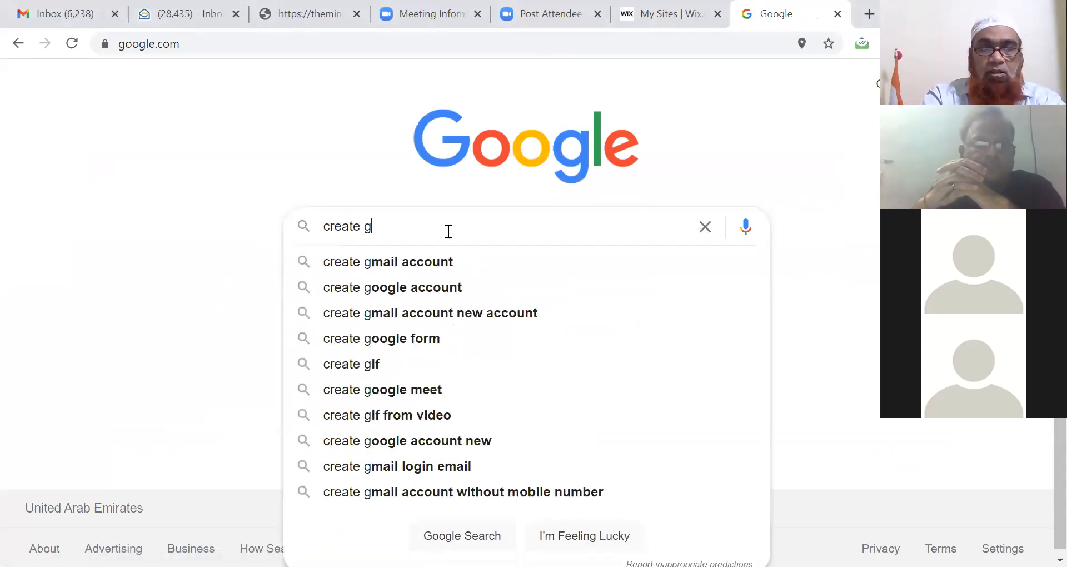
pyautogui.write('oogle free')
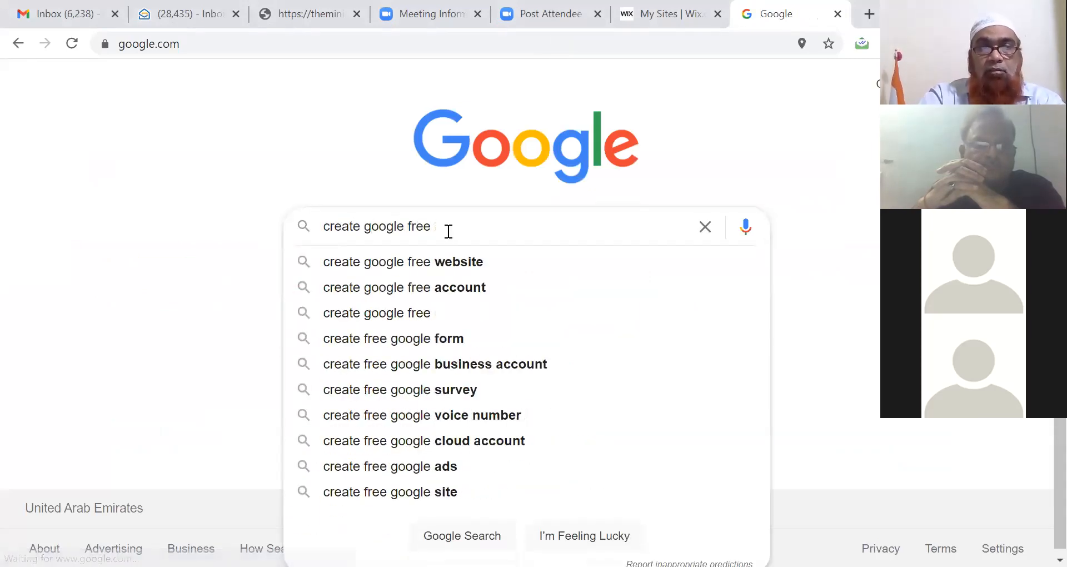
pyautogui.press('Down')
pyautogui.press('Return')
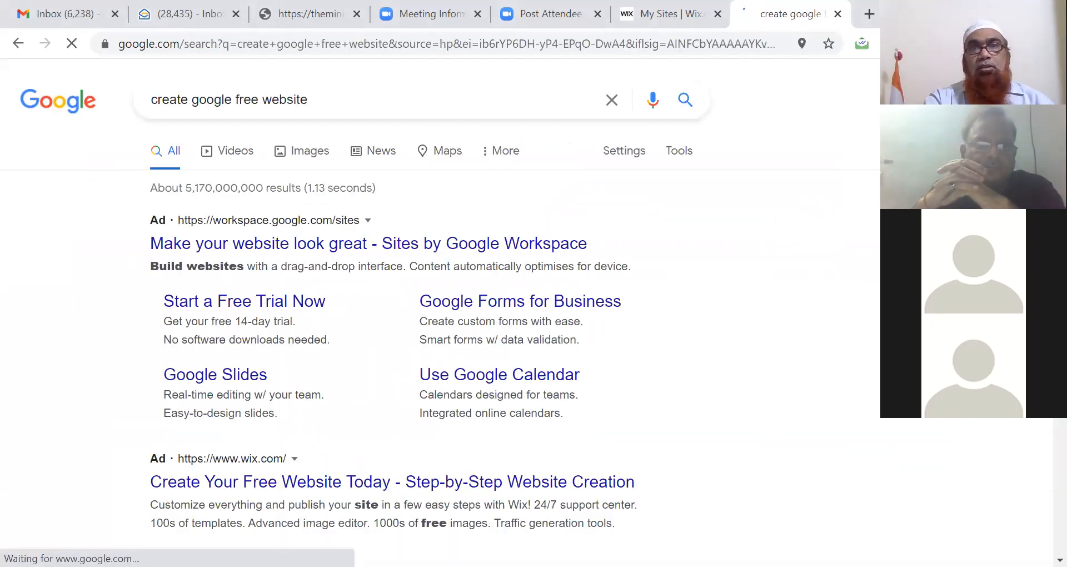
pyautogui.scroll(-4, 439, 333)
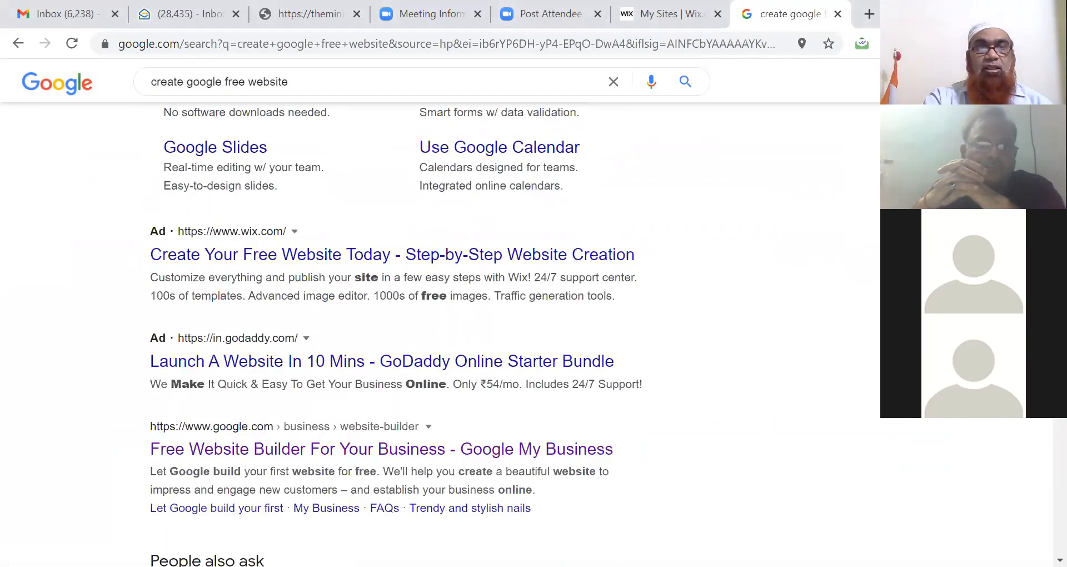
pyautogui.scroll(-3, 344, 334)
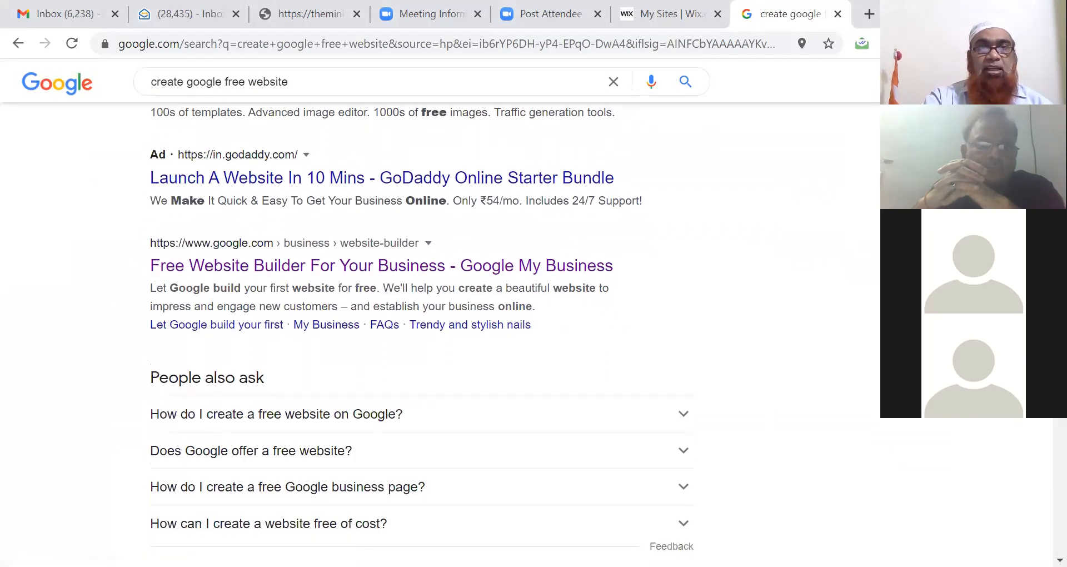
# Step: Open the 'Free Website Builder For Your Business - Google My Business' result and check its URL
pyautogui.click(320, 267)
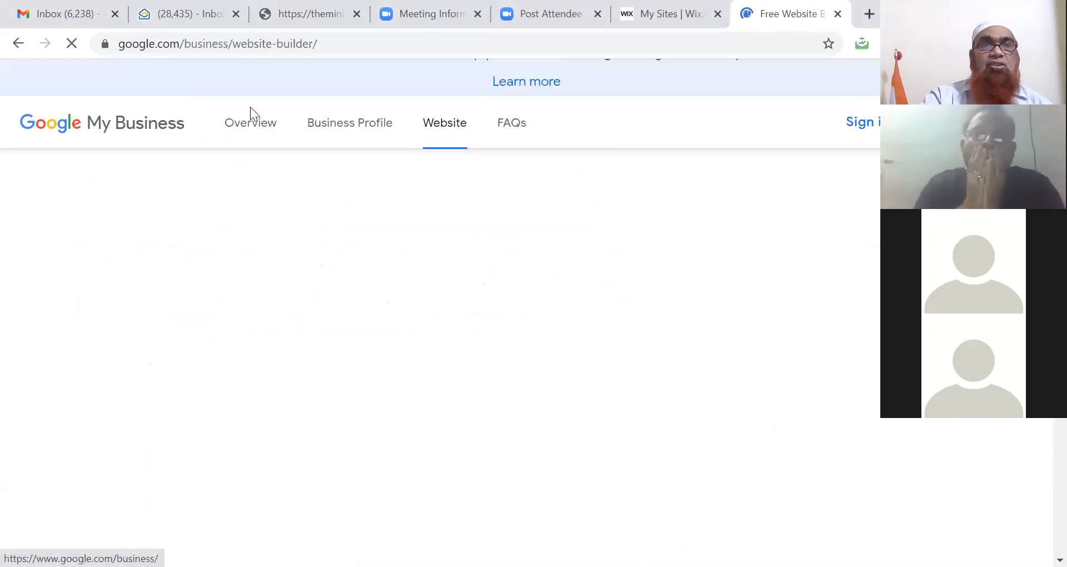
pyautogui.click(288, 44)
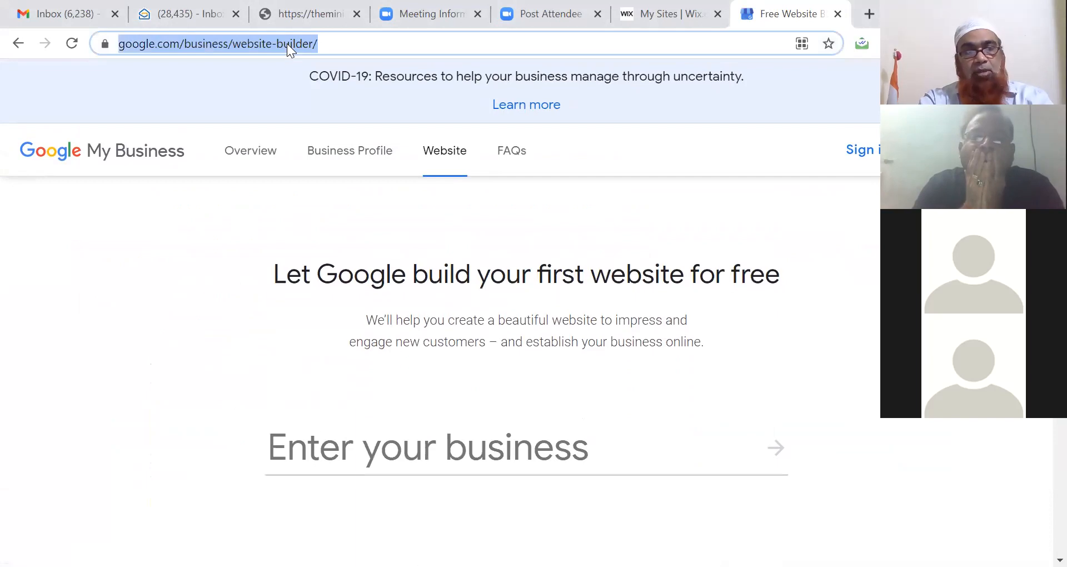
pyautogui.click(389, 162)
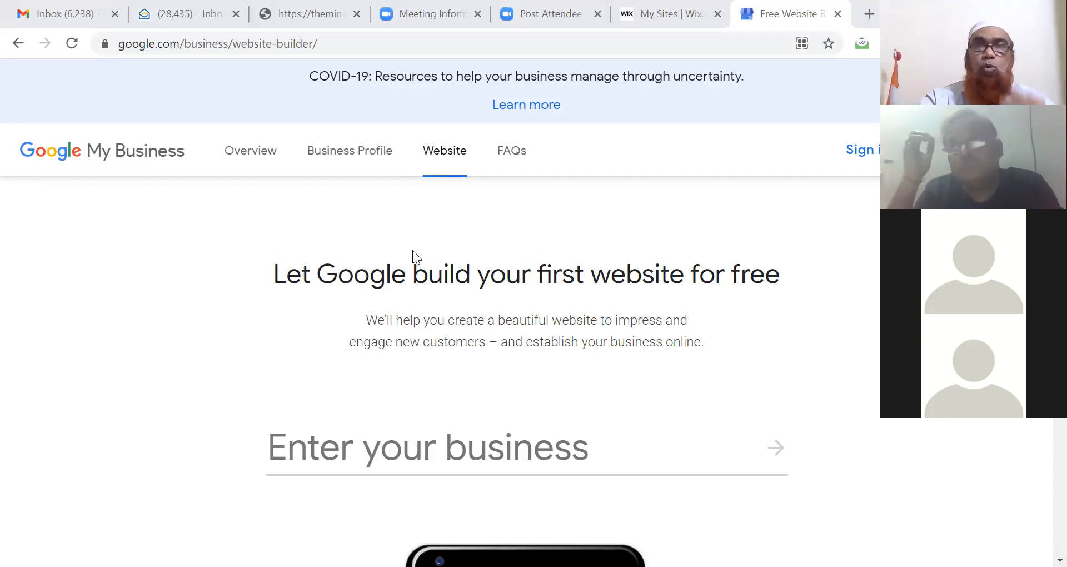
# Step: Sign in, review the three listed businesses, and open the Find and manage your business page
pyautogui.click(864, 157)
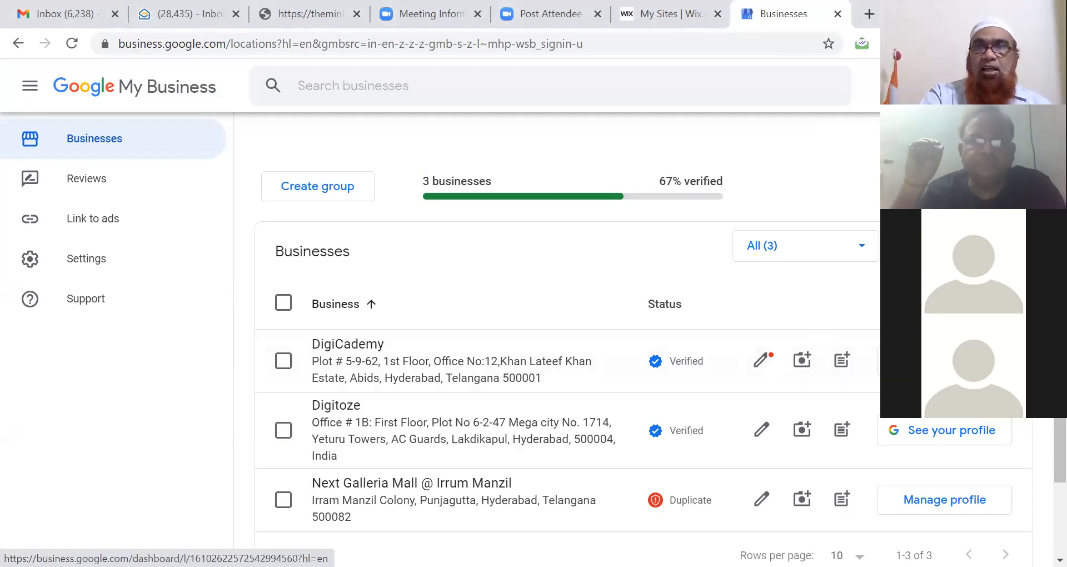
pyautogui.moveTo(1060, 451); pyautogui.dragTo(1060, 451)
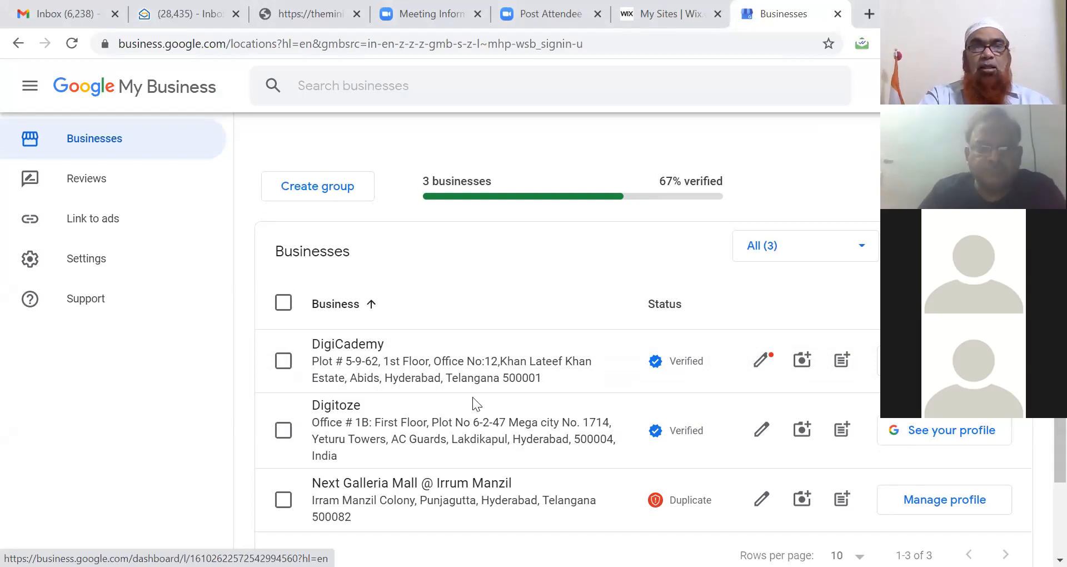
pyautogui.click(362, 431)
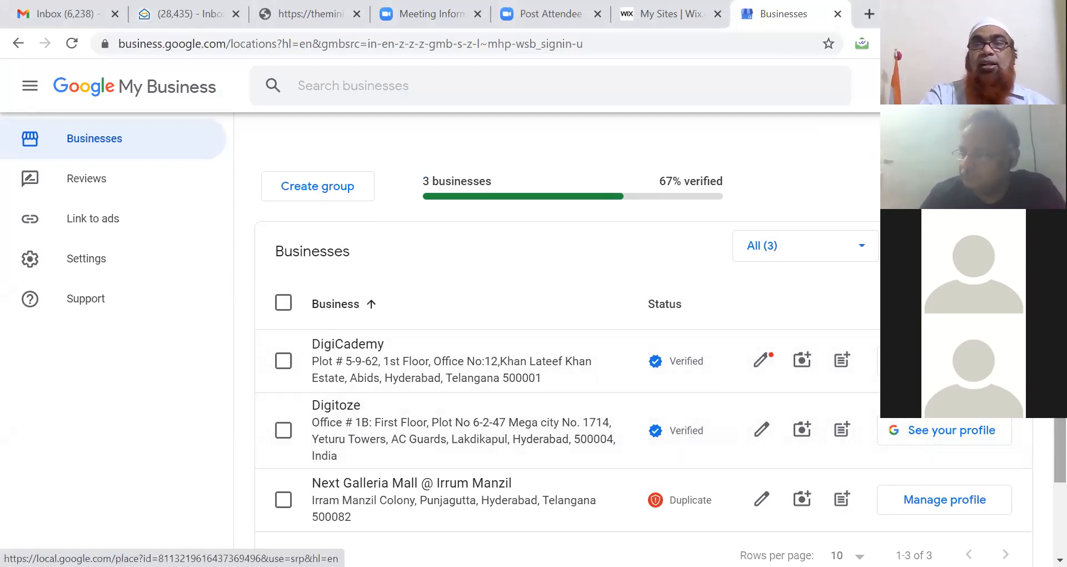
pyautogui.scroll(-2, 1039, 457)
pyautogui.scroll(2, 1039, 456)
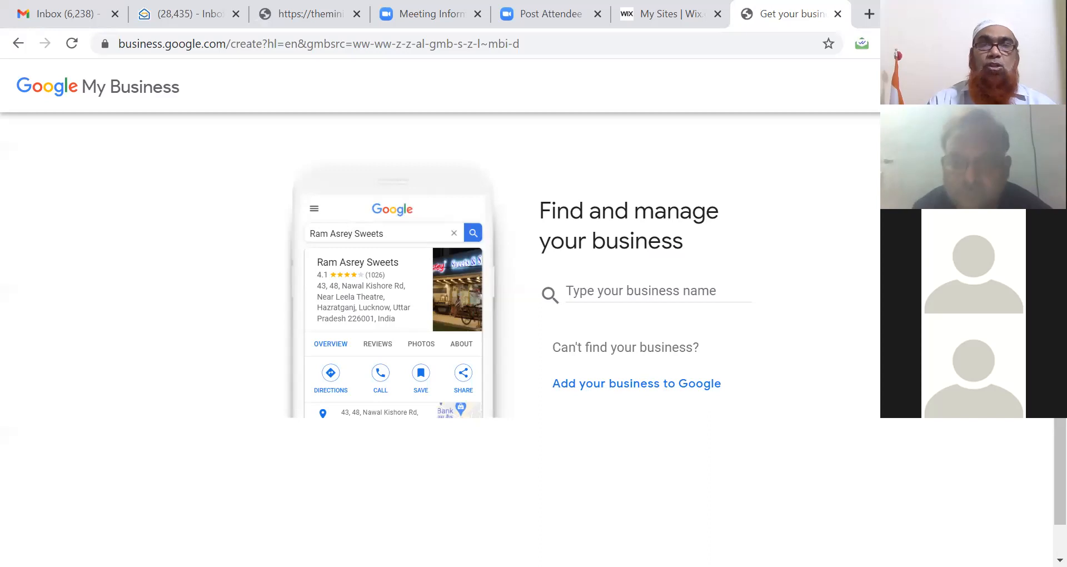
# Step: Search for the business as the owner's name followed by ' - Digital Marketing Trainer'
pyautogui.click(622, 286)
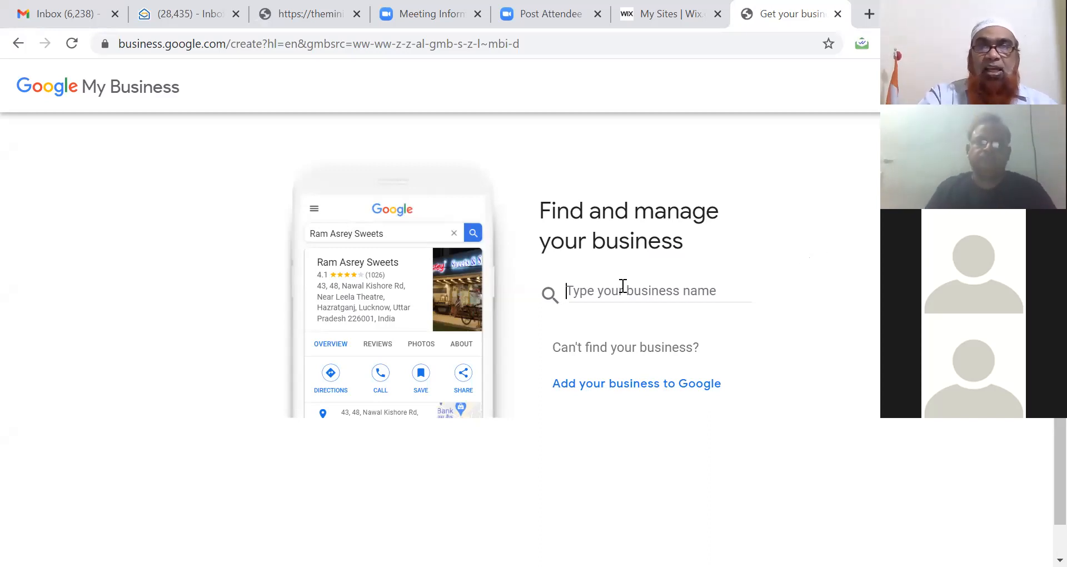
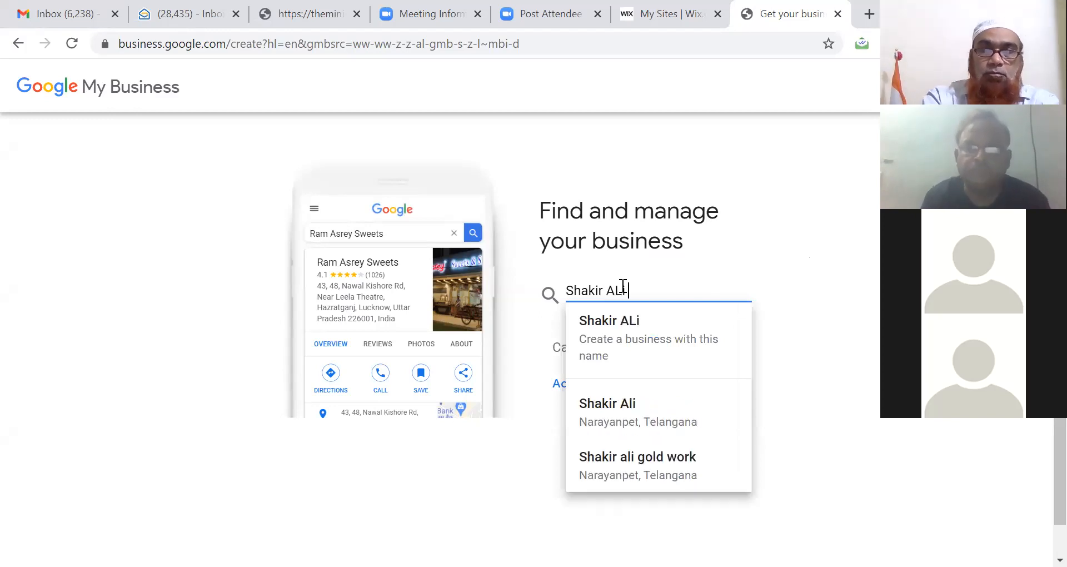
pyautogui.write('li ')
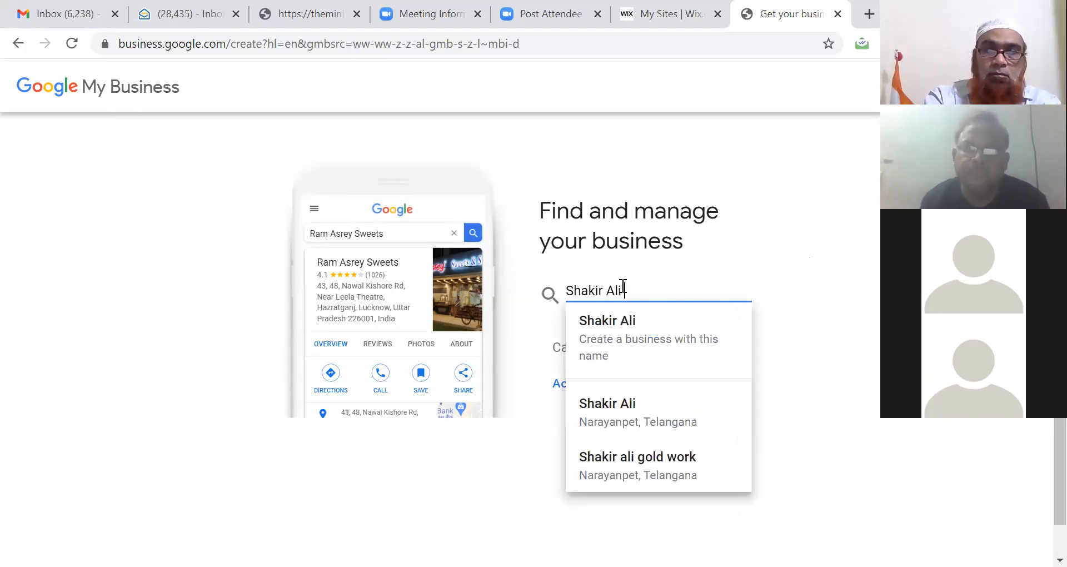
pyautogui.write('- Digit')
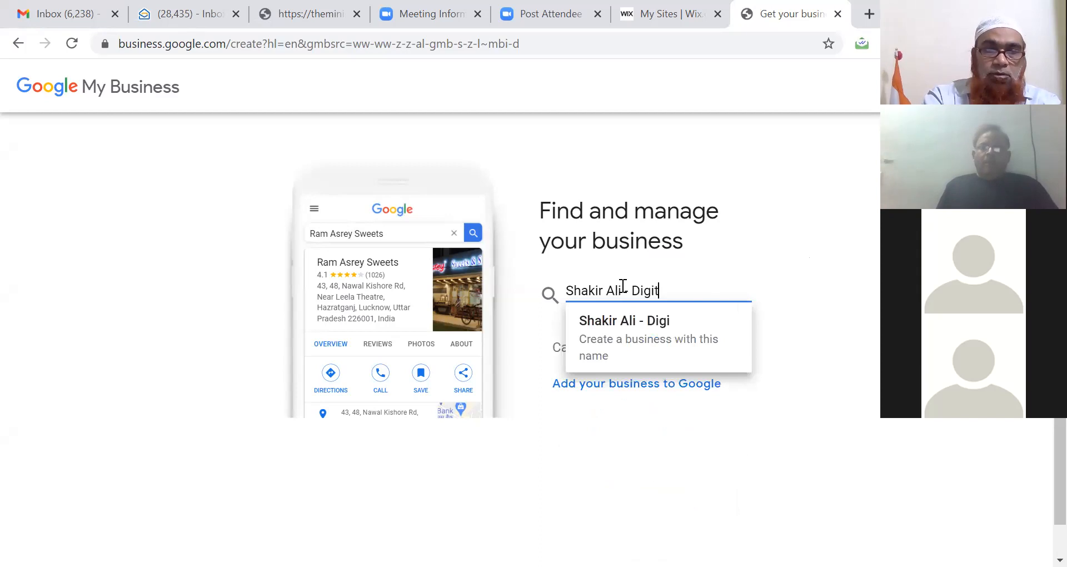
pyautogui.write('al Marketing')
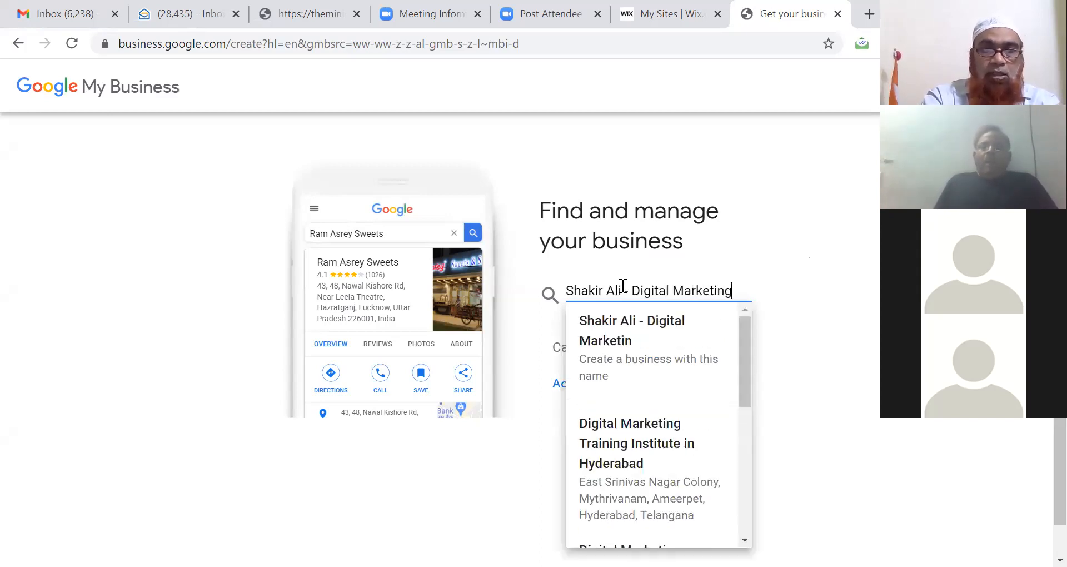
pyautogui.write(' Trainer')
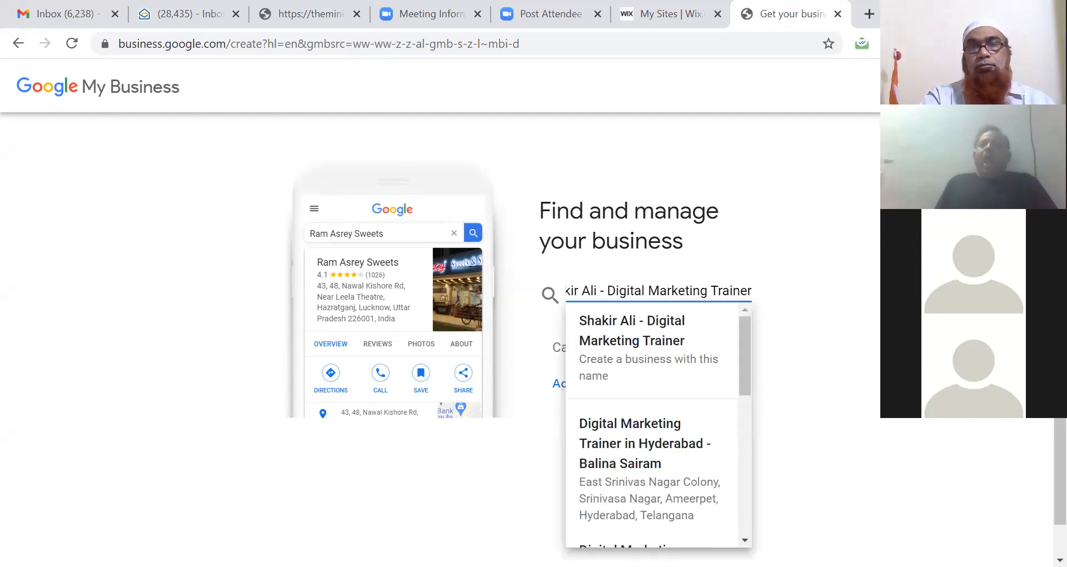
pyautogui.click(875, 311)
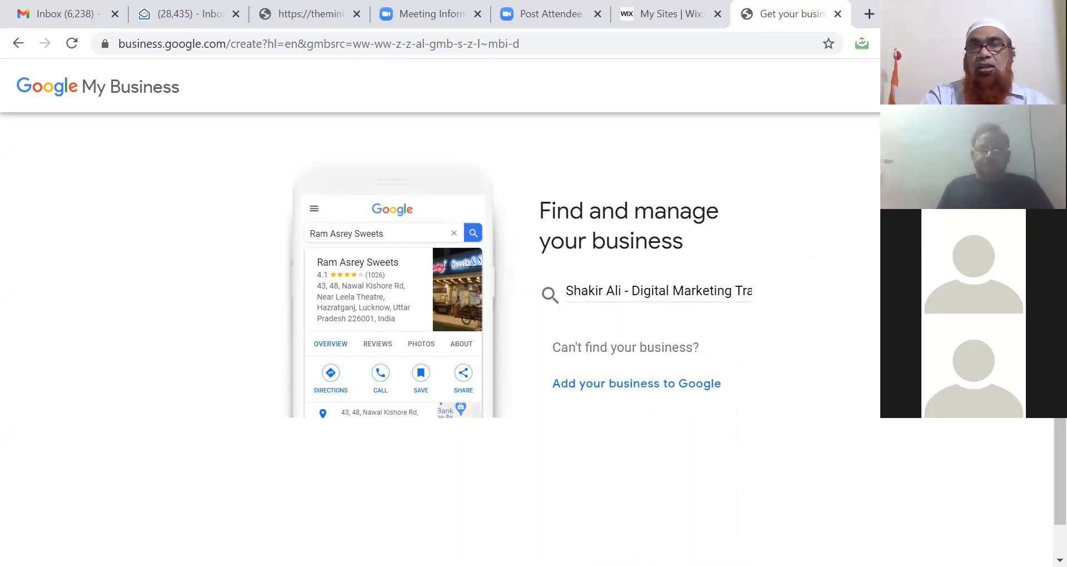
pyautogui.moveTo(1059, 383); pyautogui.dragTo(1059, 411)
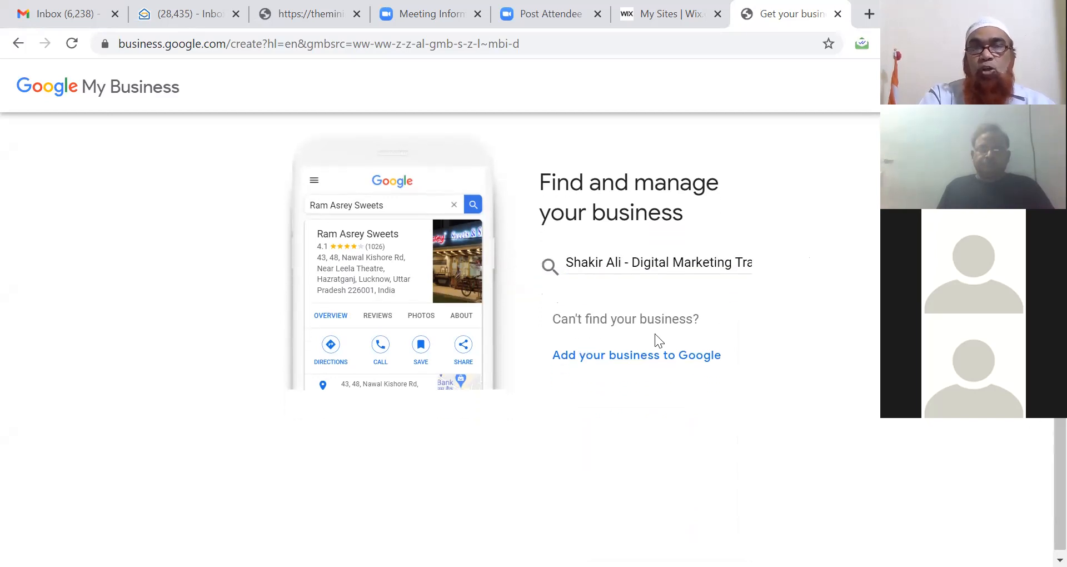
# Step: Start a new business named after the owner with ' - Digital Marketing Trainer' appended
pyautogui.click(658, 362)
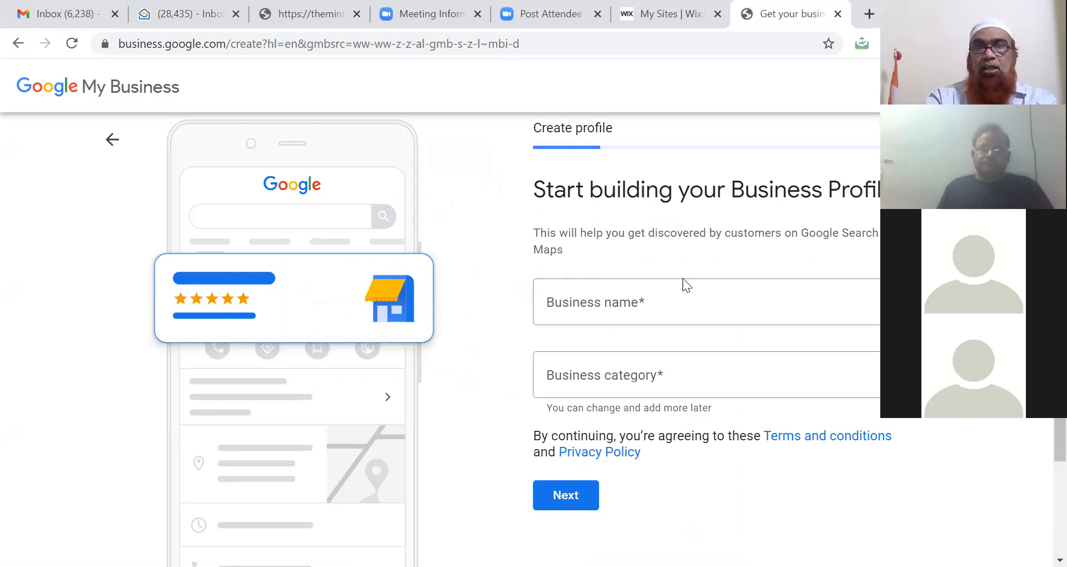
pyautogui.click(655, 301)
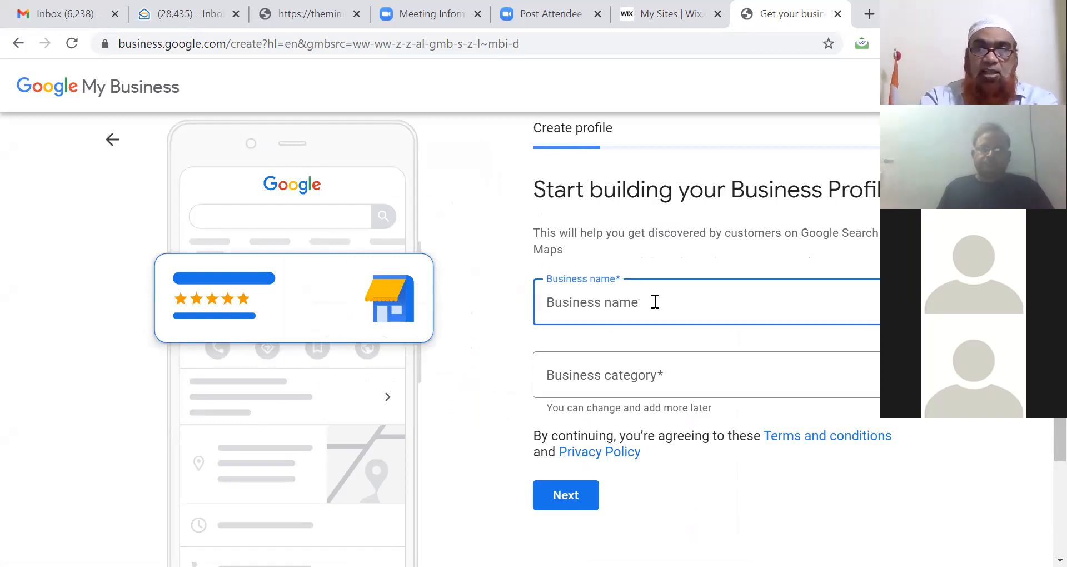
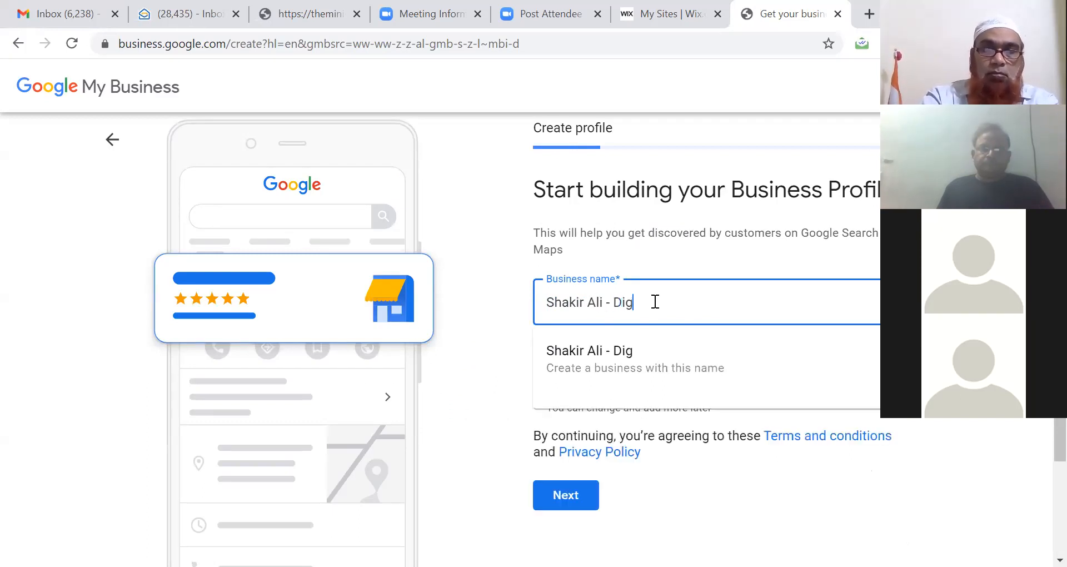
pyautogui.write('ital Marketi')
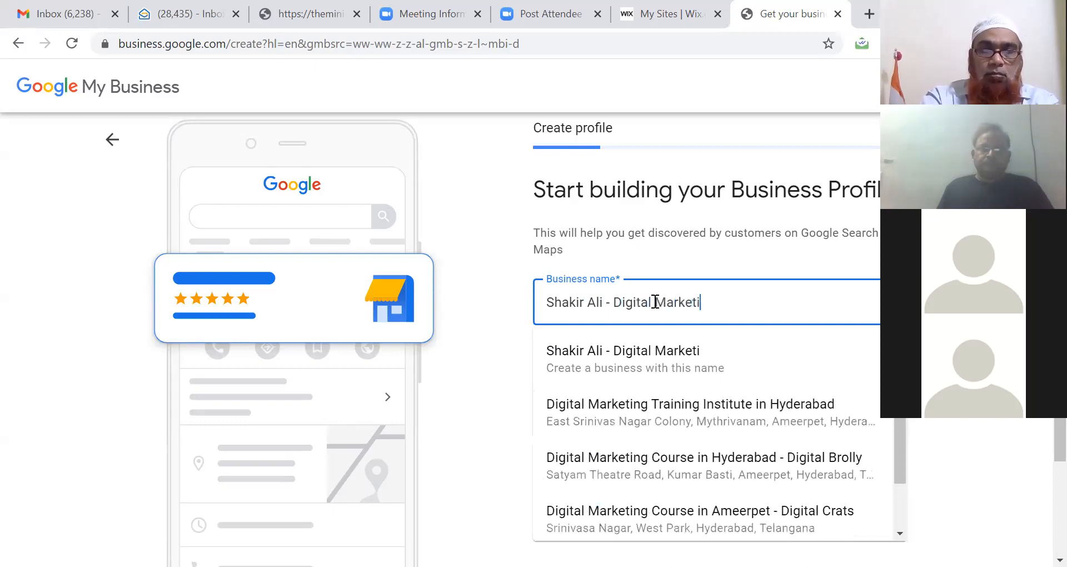
pyautogui.write('ng Trainer')
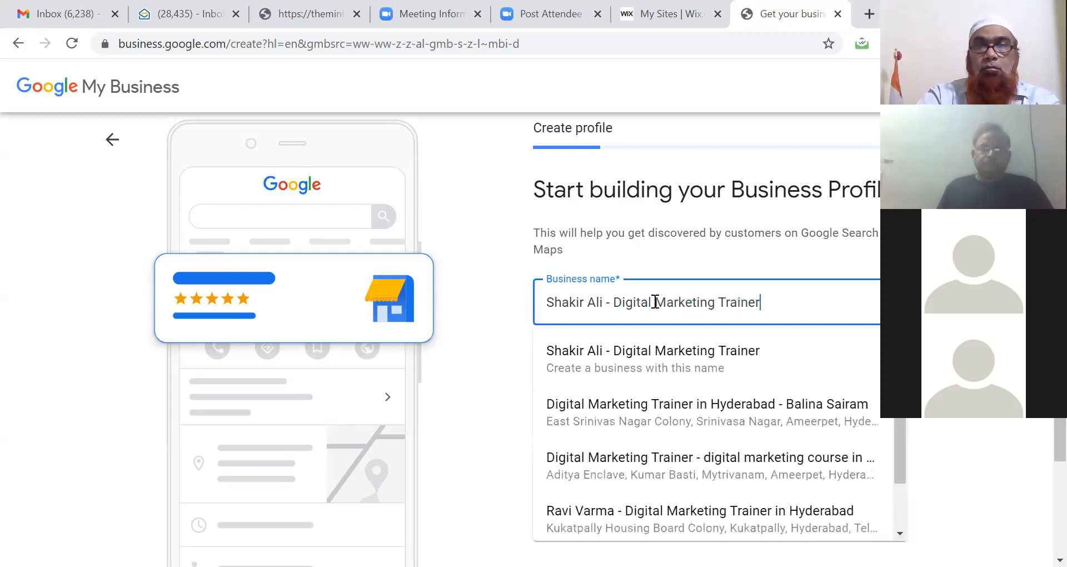
pyautogui.click(753, 366)
# Step: Replace the 'Digital Ma' category search with 'Internet' and browse the suggestions
pyautogui.click(700, 384)
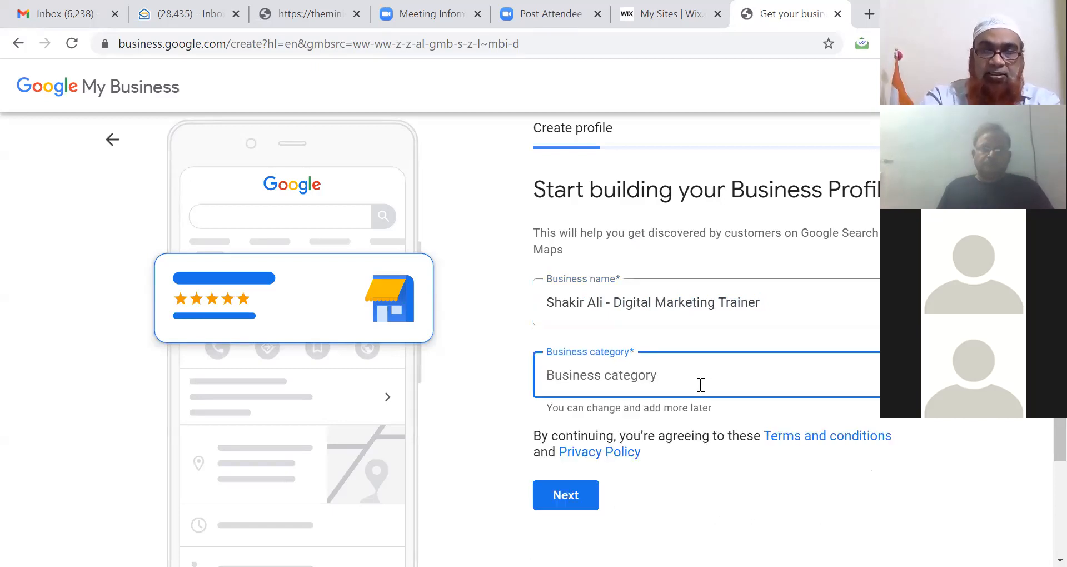
pyautogui.write('Di')
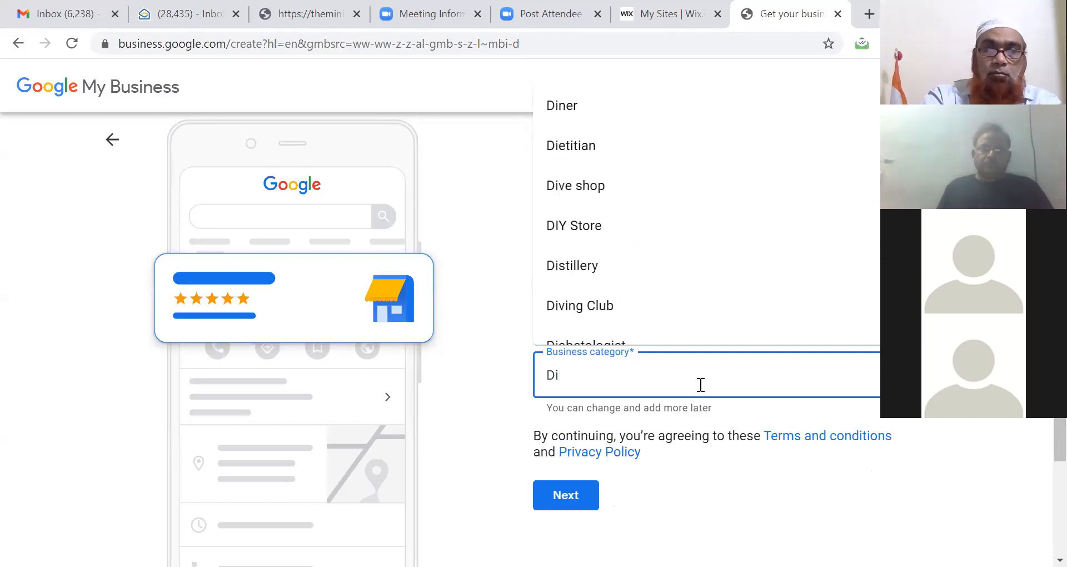
pyautogui.write('gi')
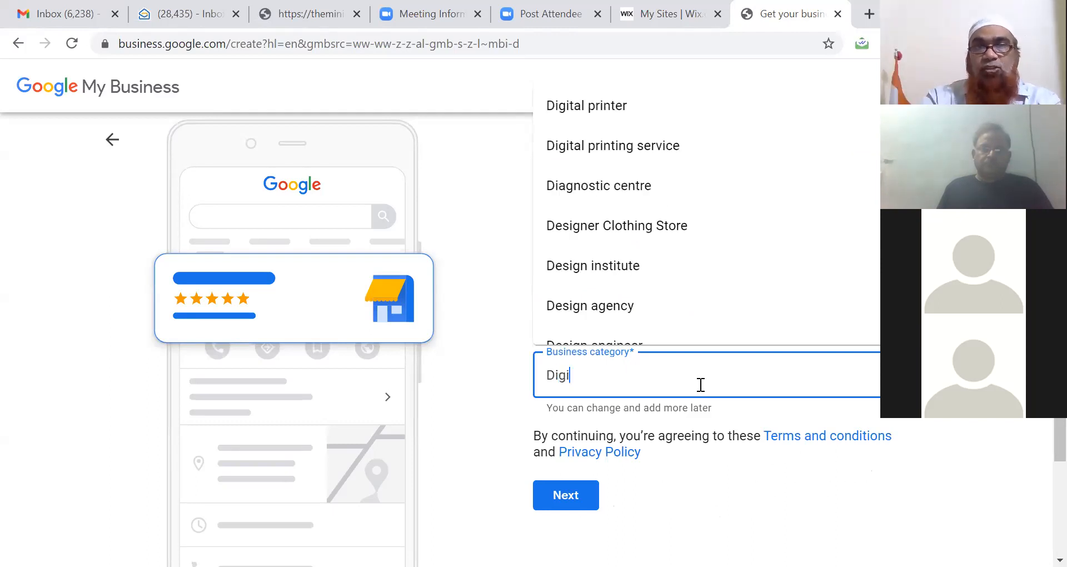
pyautogui.write('ta')
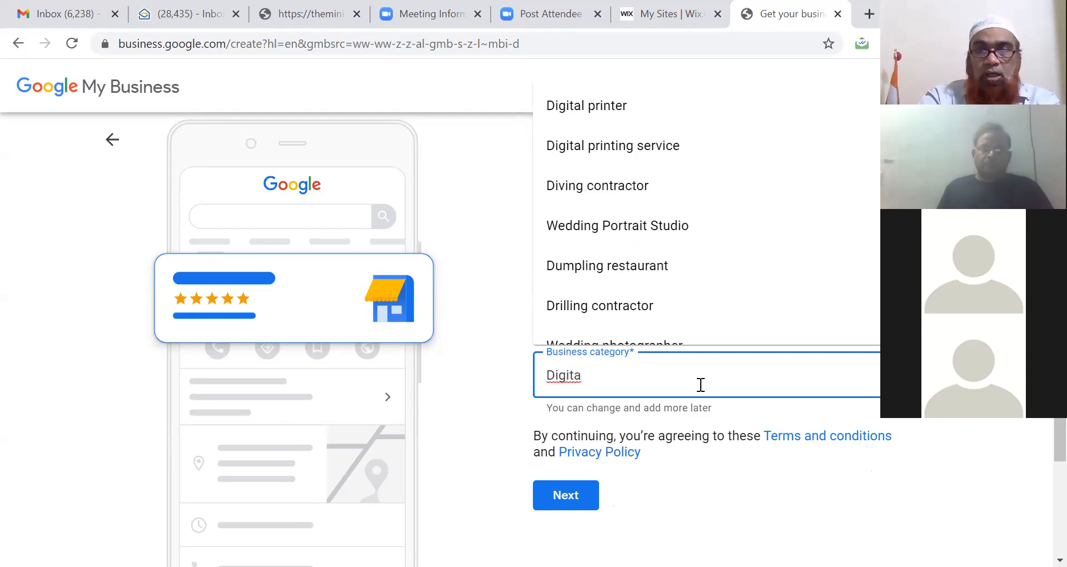
pyautogui.write('l')
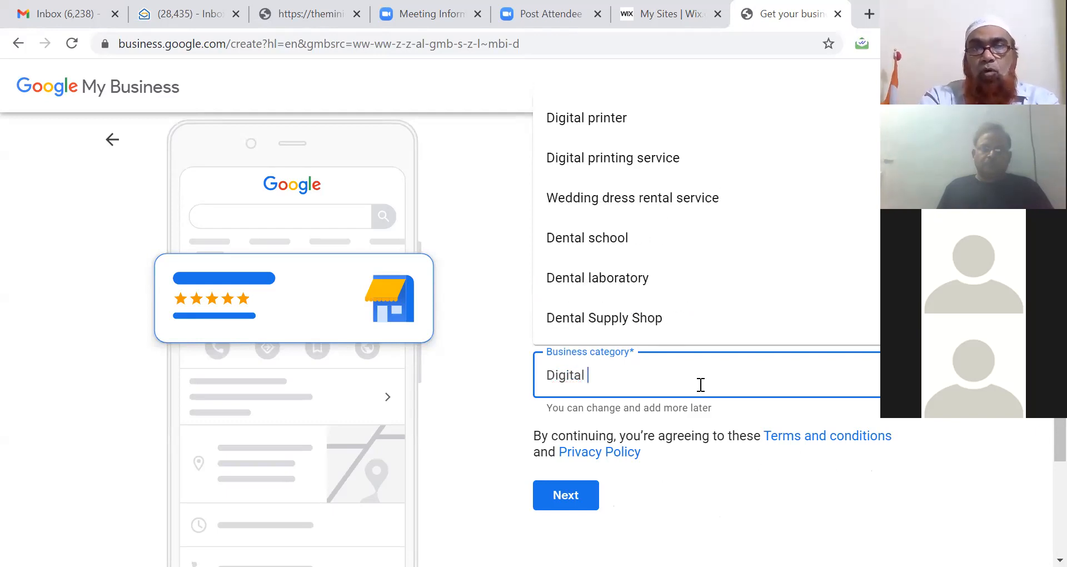
pyautogui.write(' Ma')
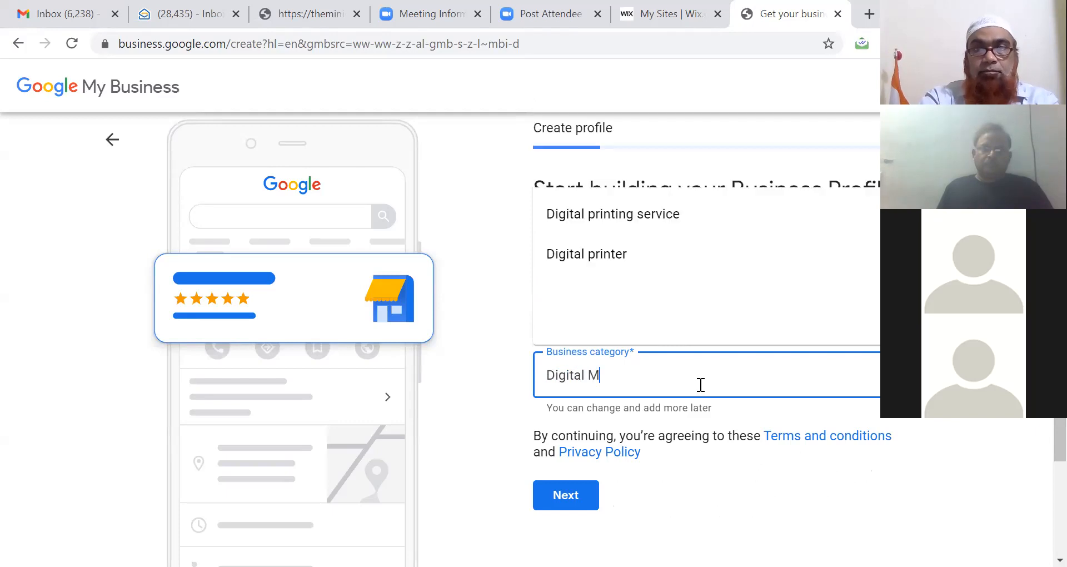
pyautogui.press('BackSpace')
pyautogui.press('BackSpace')
pyautogui.press('BackSpace')
pyautogui.press('BackSpace')
pyautogui.press('BackSpace')
pyautogui.press('BackSpace')
pyautogui.press('BackSpace')
pyautogui.press('BackSpace')
pyautogui.press('BackSpace')
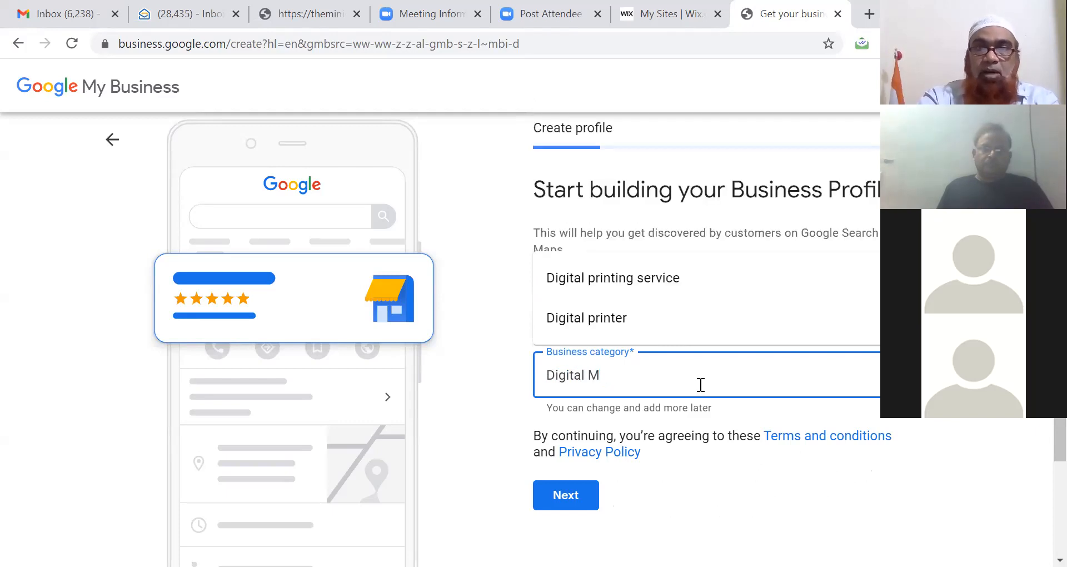
pyautogui.press('BackSpace')
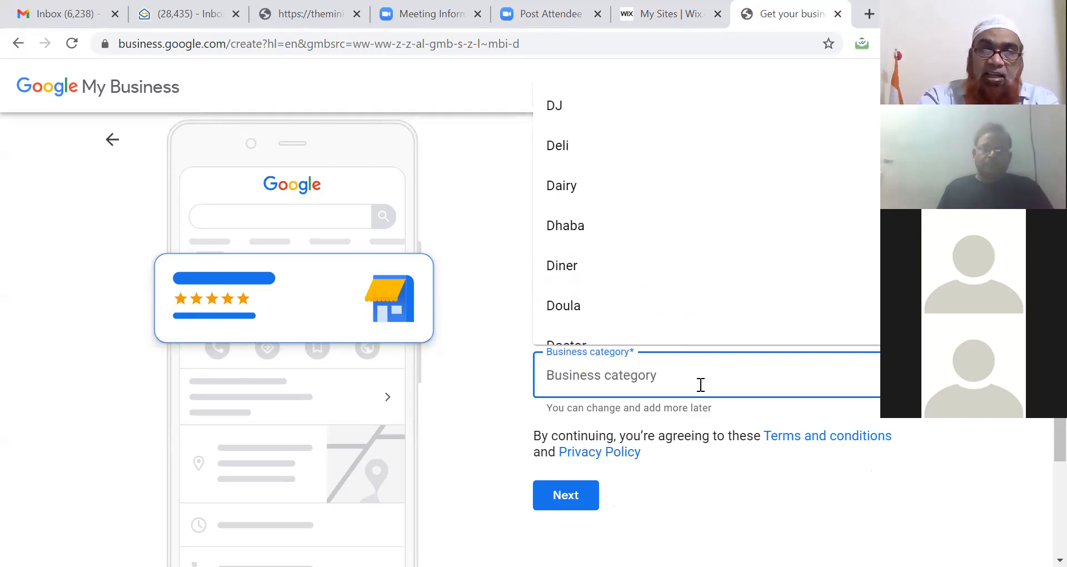
pyautogui.write('Inter')
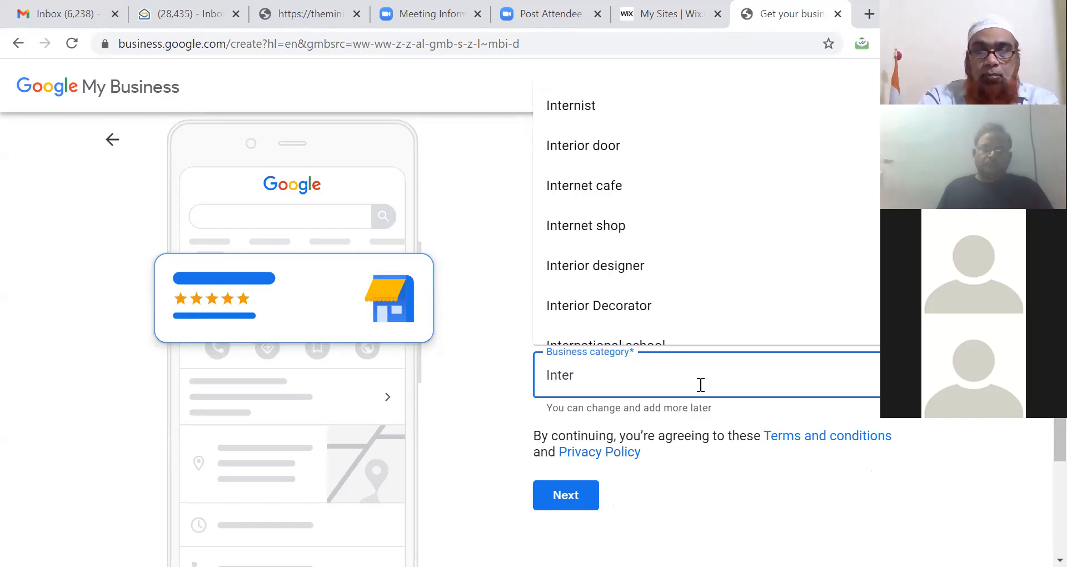
pyautogui.write('net')
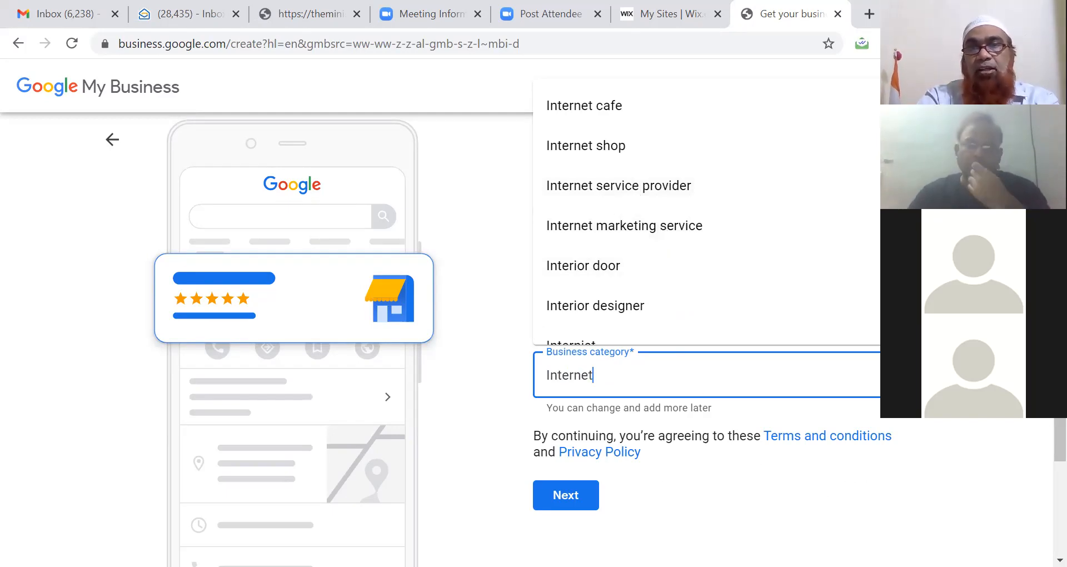
pyautogui.scroll(-4, 705, 211)
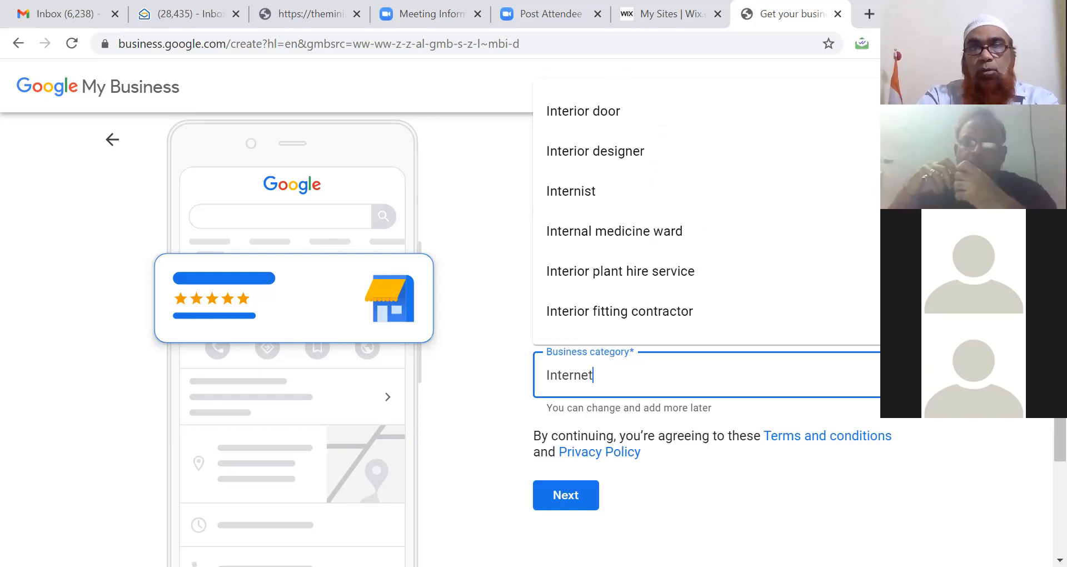
pyautogui.scroll(-3, 706, 211)
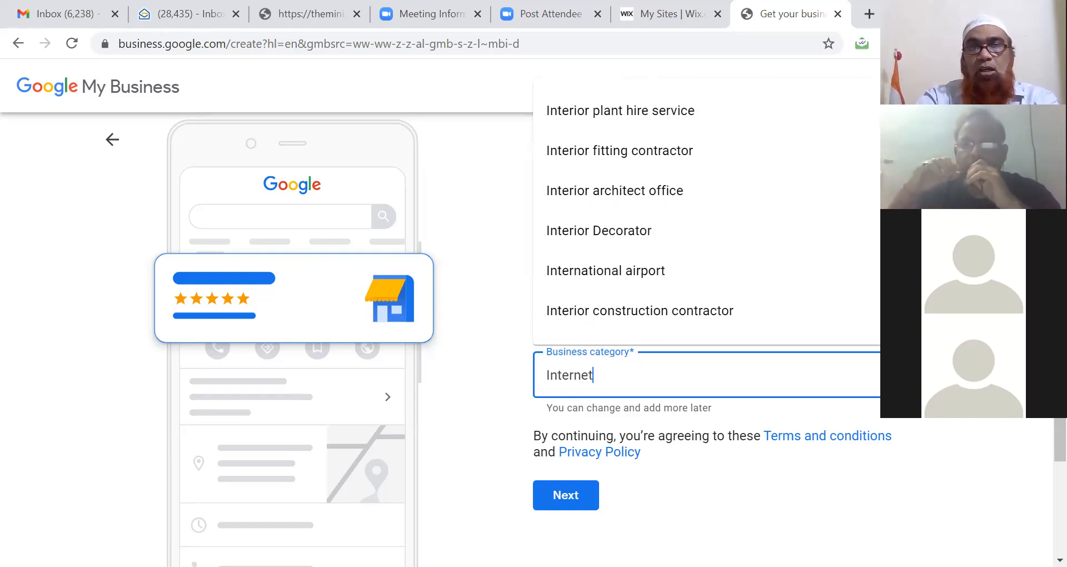
pyautogui.scroll(5, 705, 211)
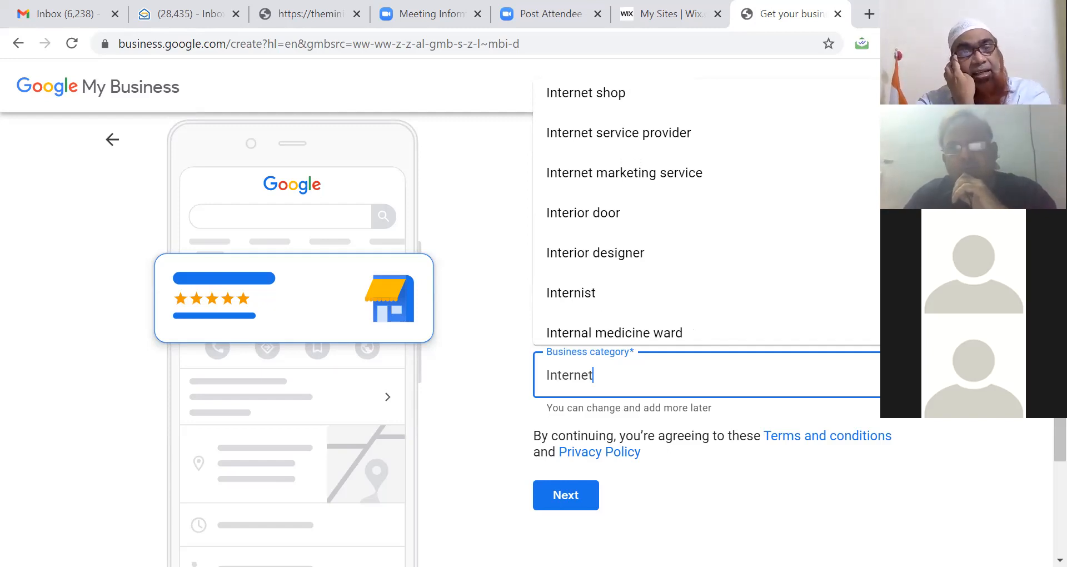
pyautogui.scroll(1, 706, 211)
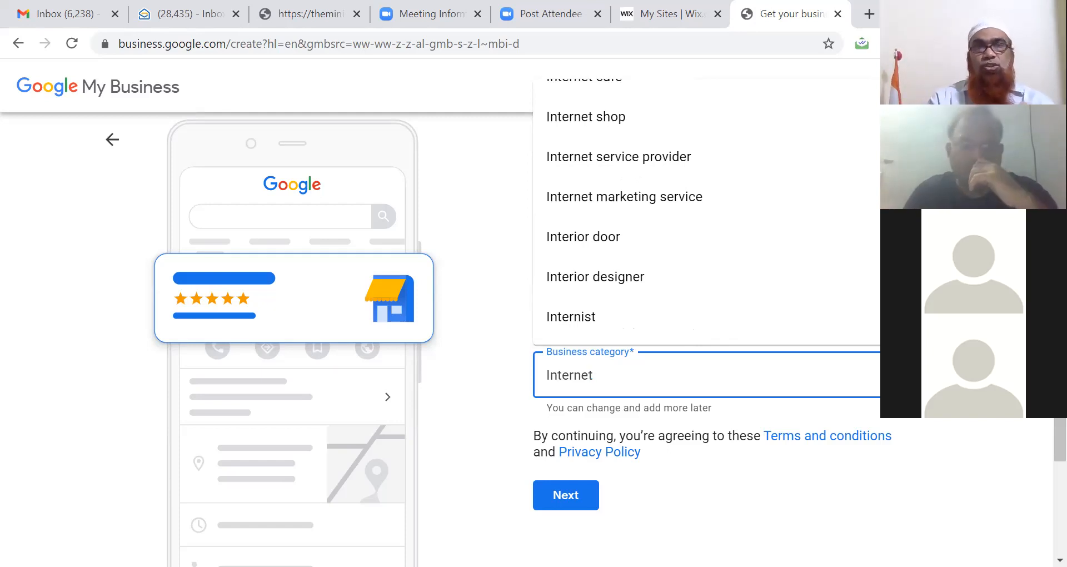
# Step: Search the categories for 'Pharmac', then 'Trainer', scrolling through the trainer suggestions
pyautogui.press('BackSpace')
pyautogui.press('BackSpace')
pyautogui.press('BackSpace')
pyautogui.press('BackSpace')
pyautogui.press('BackSpace')
pyautogui.press('BackSpace')
pyautogui.press('BackSpace')
pyautogui.press('BackSpace')
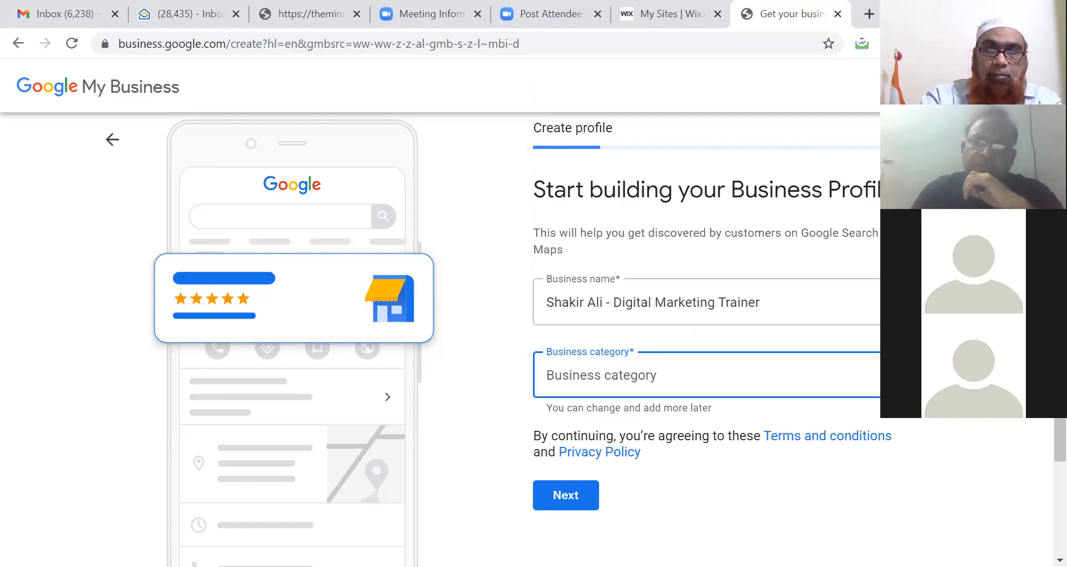
pyautogui.write('Phar')
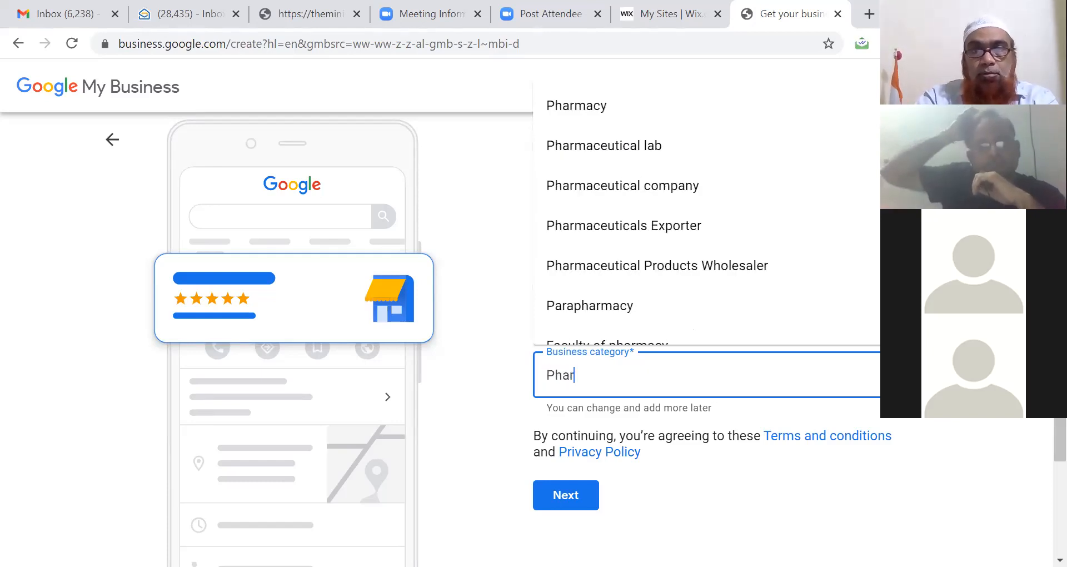
pyautogui.write('mac')
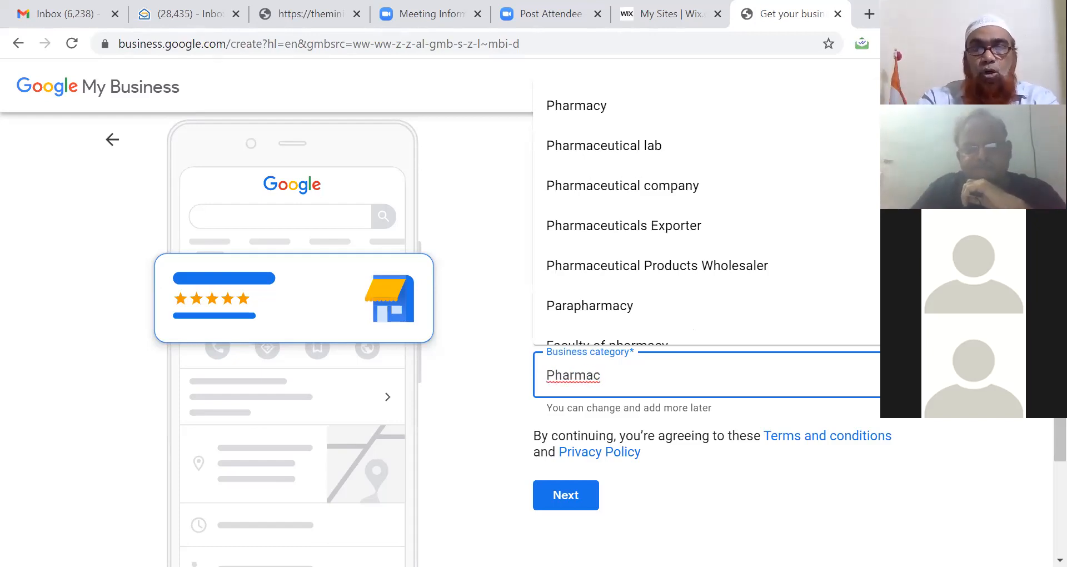
pyautogui.press('BackSpace')
pyautogui.press('BackSpace')
pyautogui.press('BackSpace')
pyautogui.press('BackSpace')
pyautogui.press('BackSpace')
pyautogui.press('BackSpace')
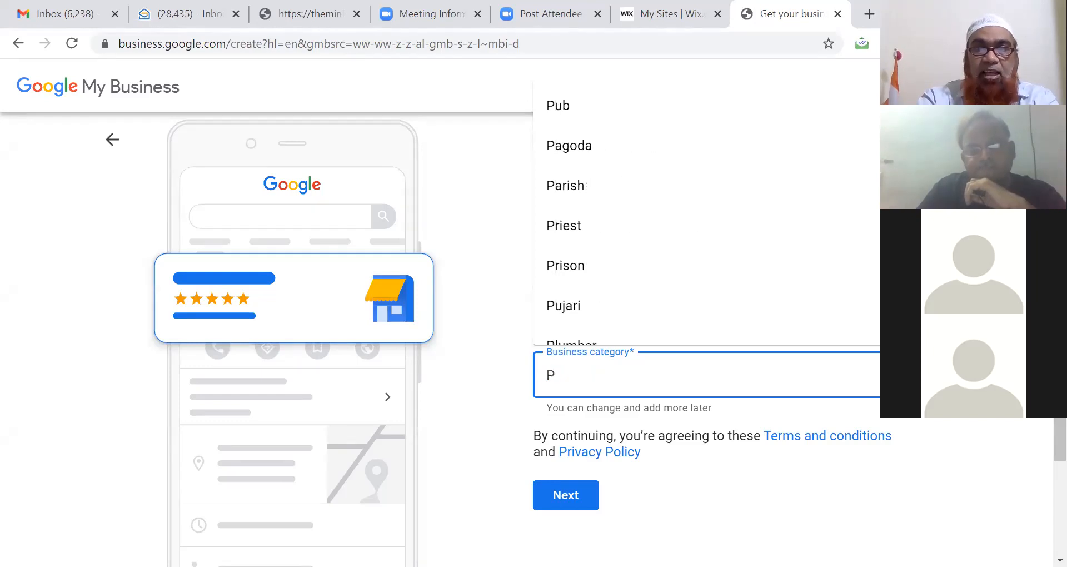
pyautogui.press('BackSpace')
pyautogui.write('T')
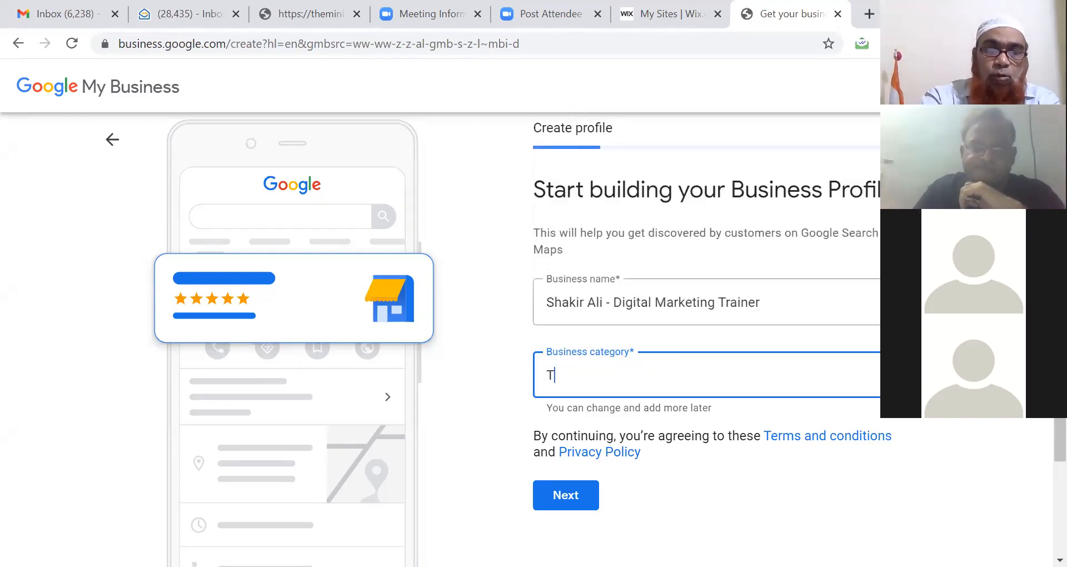
pyautogui.write('rainer')
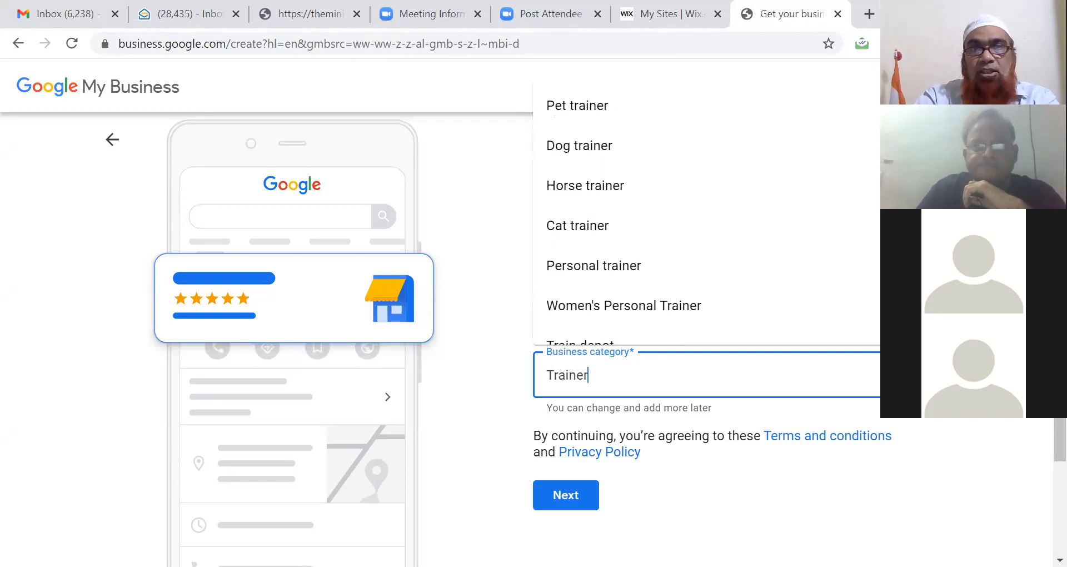
pyautogui.scroll(-1, 705, 214)
pyautogui.scroll(-2, 706, 214)
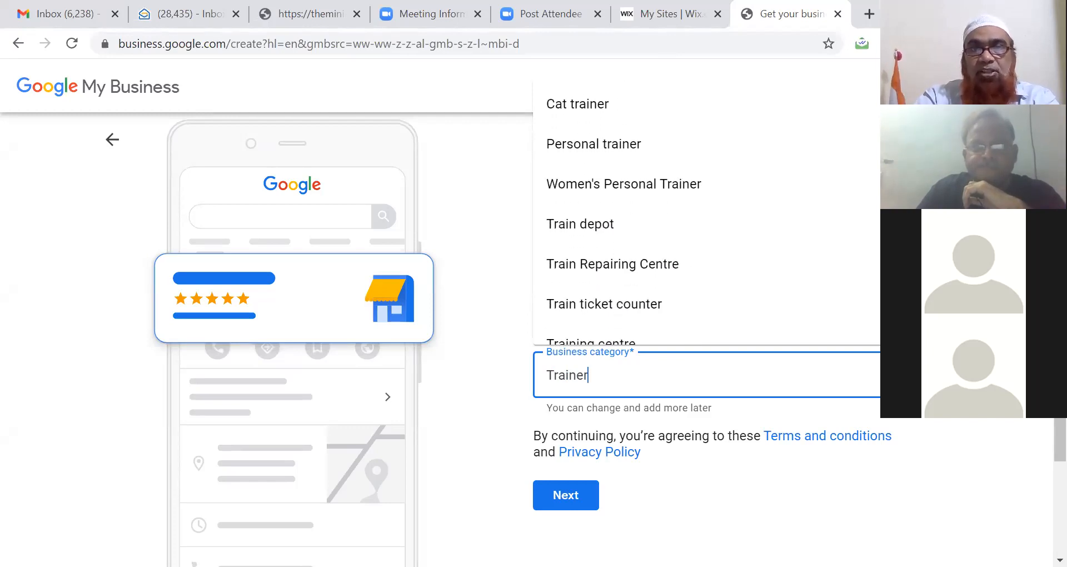
pyautogui.scroll(-4, 706, 214)
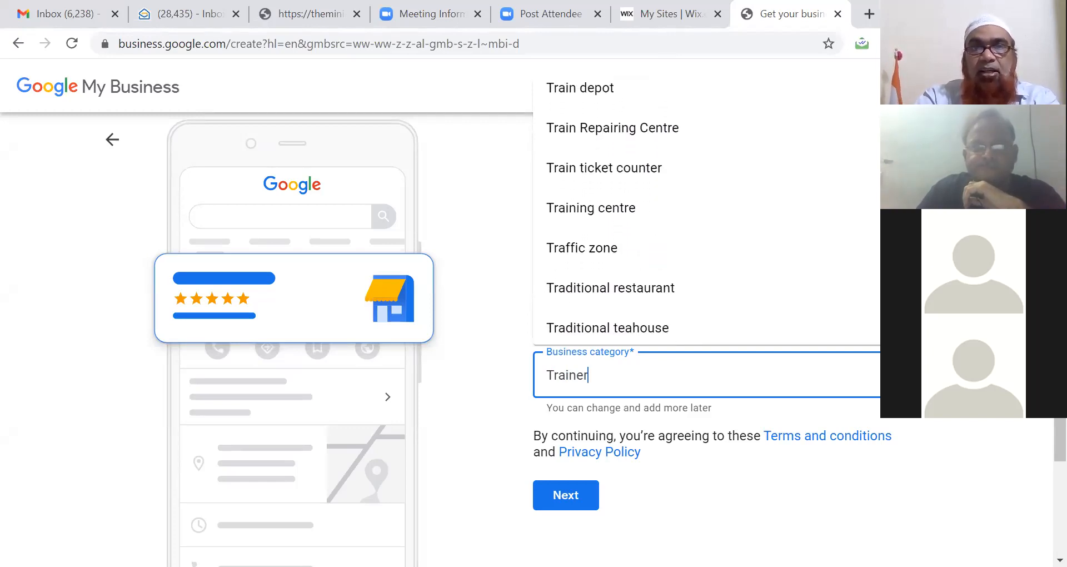
pyautogui.scroll(-1, 706, 214)
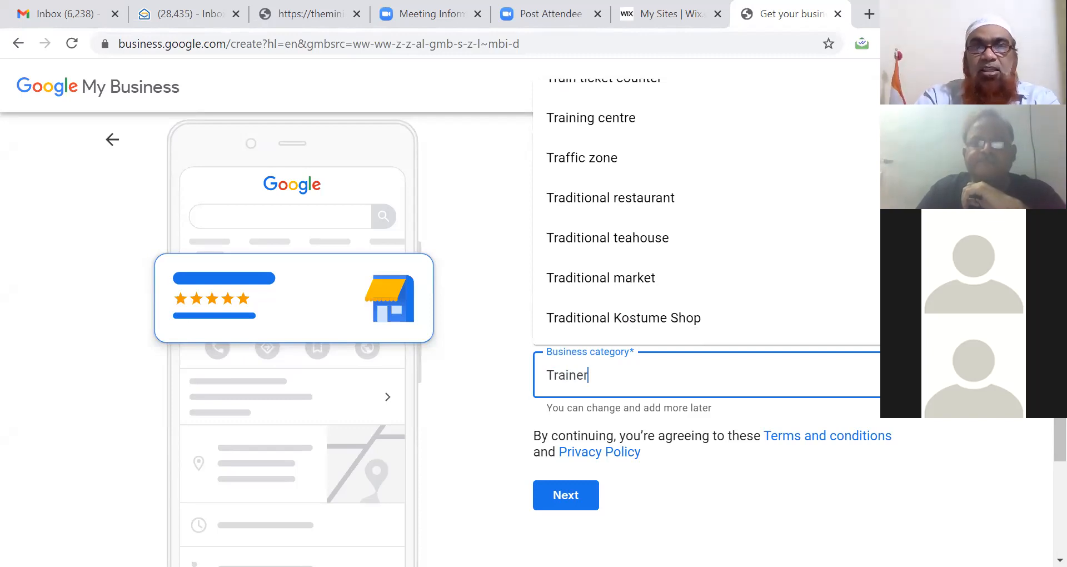
pyautogui.scroll(2, 729, 337)
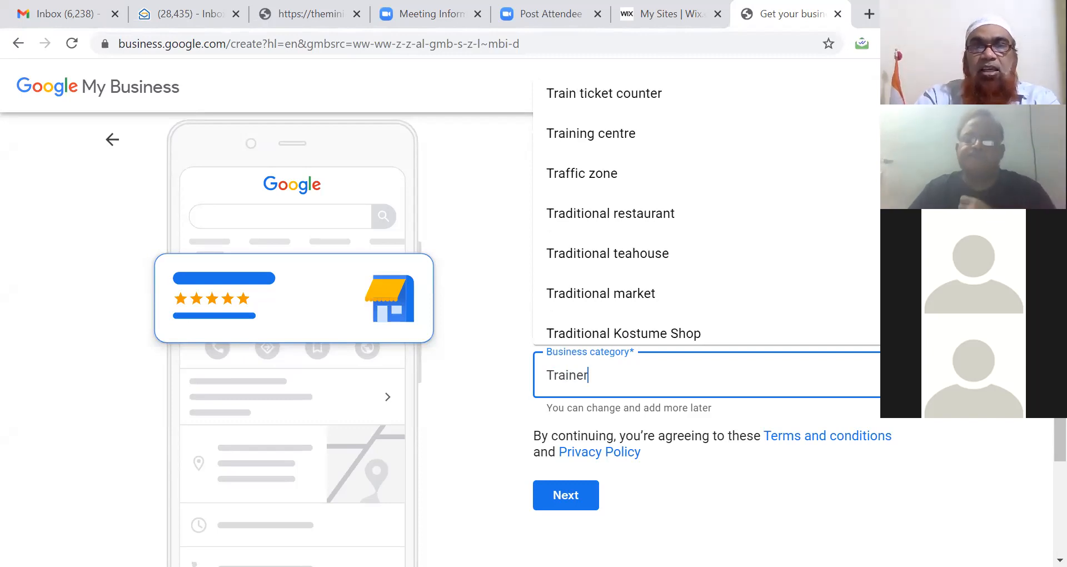
# Step: Try 'Professional Trainer' as the category, then erase the search text
pyautogui.click(548, 378)
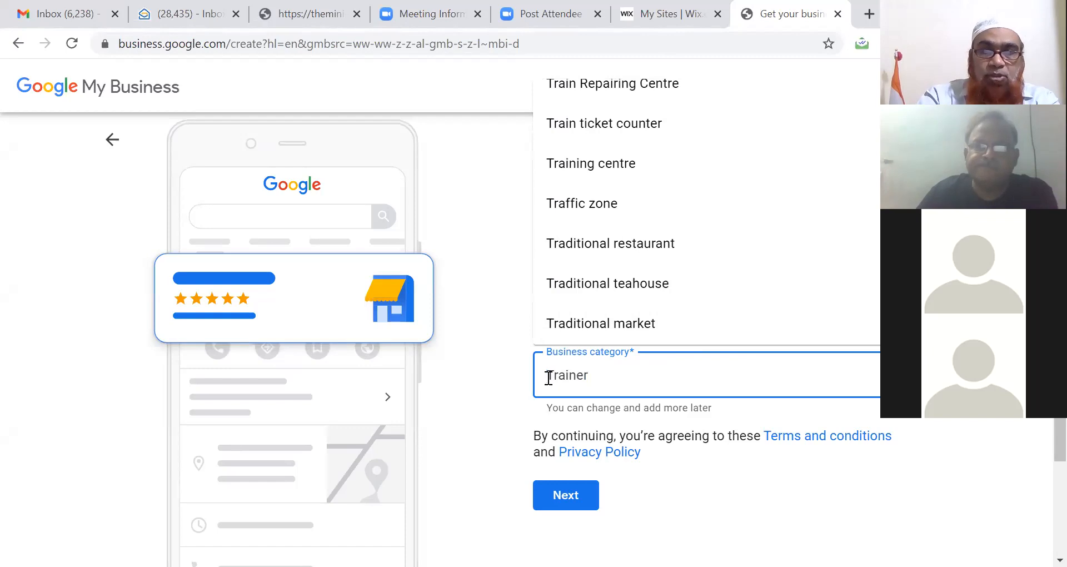
pyautogui.write('Professional')
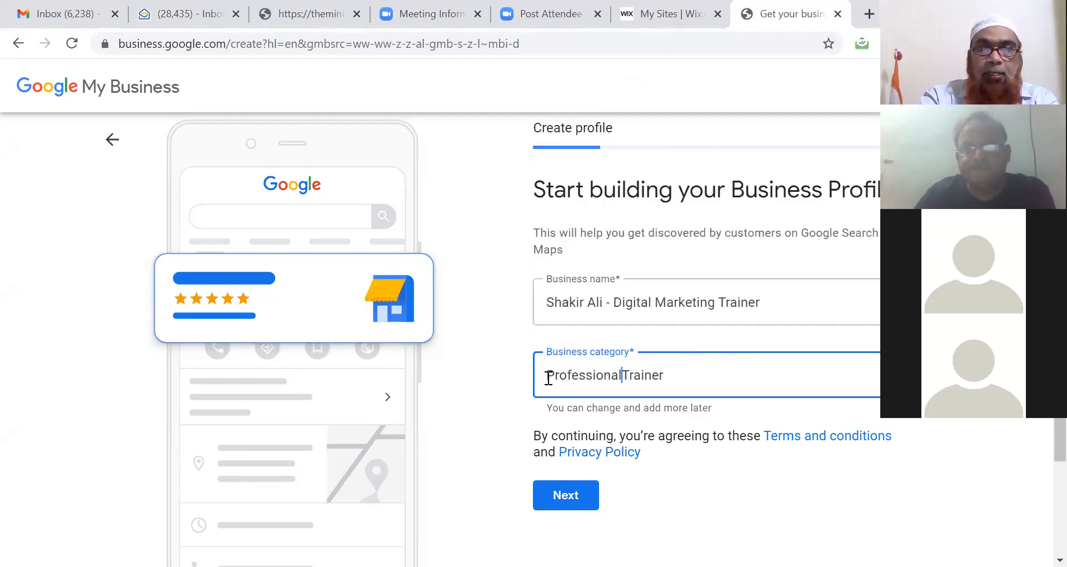
pyautogui.click(692, 376)
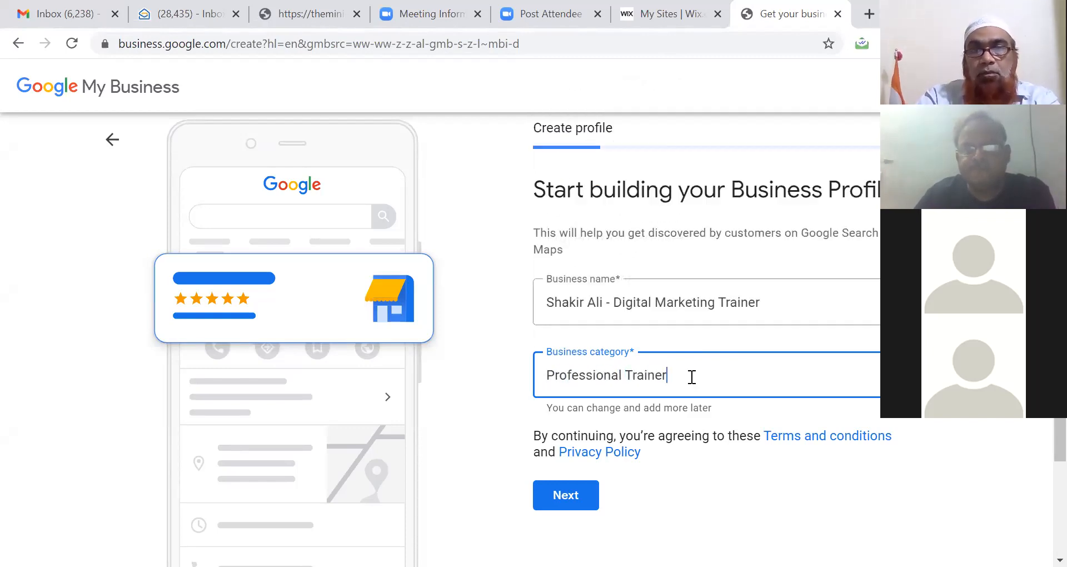
pyautogui.press('BackSpace')
pyautogui.press('BackSpace')
pyautogui.press('BackSpace')
pyautogui.press('BackSpace')
pyautogui.press('BackSpace')
pyautogui.press('BackSpace')
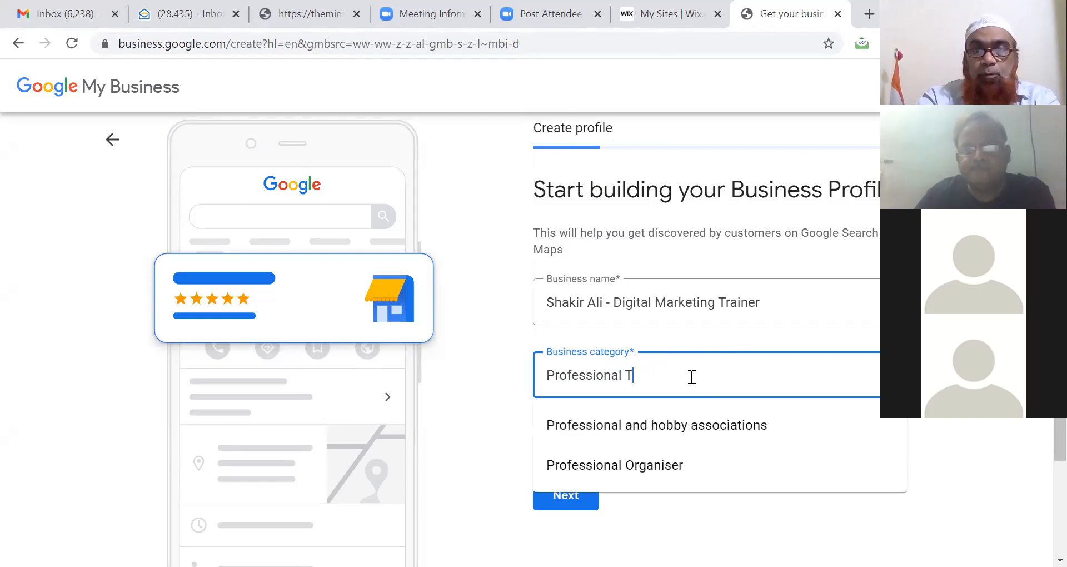
pyautogui.press('BackSpace')
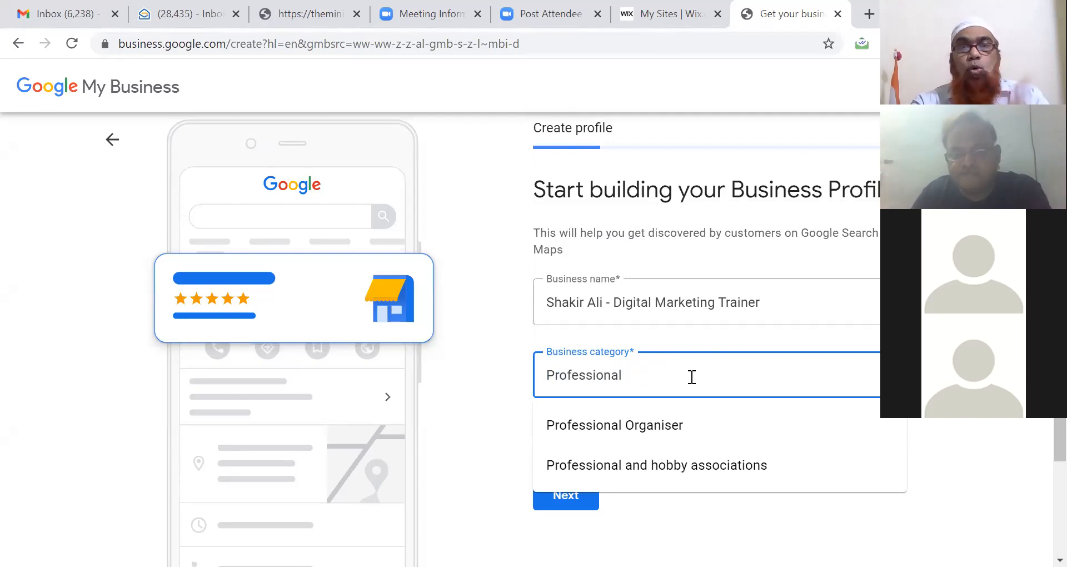
pyautogui.press('BackSpace')
pyautogui.press('BackSpace')
pyautogui.press('BackSpace')
pyautogui.press('BackSpace')
pyautogui.press('BackSpace')
pyautogui.press('BackSpace')
pyautogui.press('BackSpace')
pyautogui.press('BackSpace')
pyautogui.press('BackSpace')
pyautogui.press('BackSpace')
pyautogui.press('BackSpace')
pyautogui.press('BackSpace')
pyautogui.press('BackSpace')
# Step: Pick Internet marketing service from the 'Internet' category suggestions and continue
pyautogui.write('Inter')
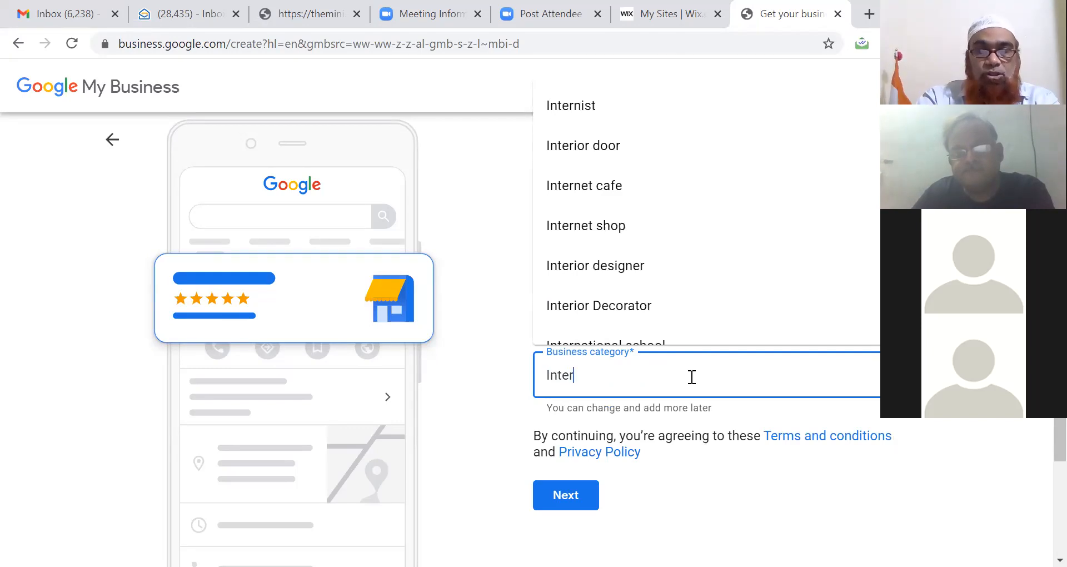
pyautogui.write('net')
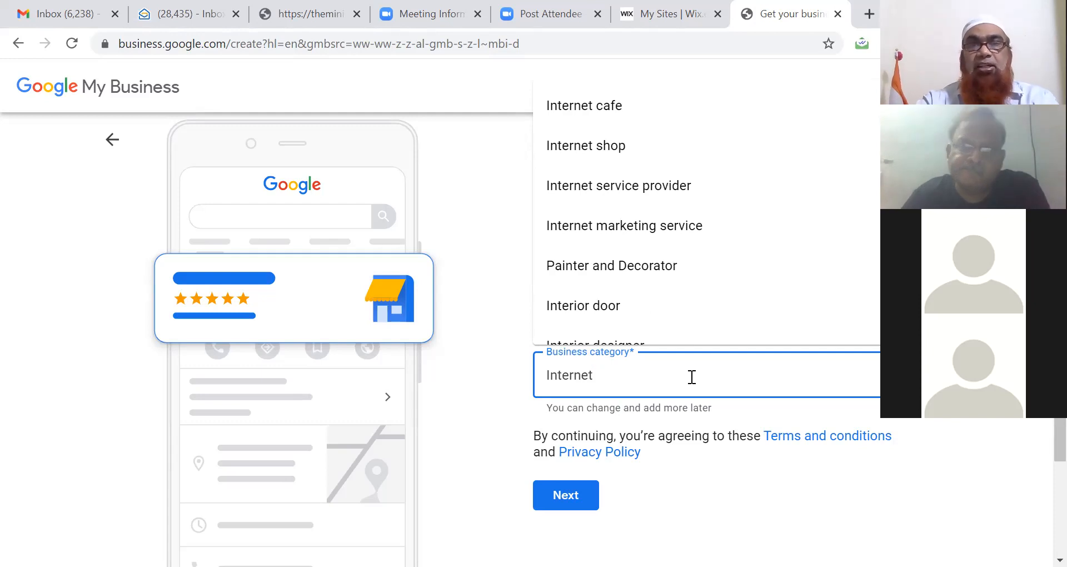
pyautogui.click(697, 224)
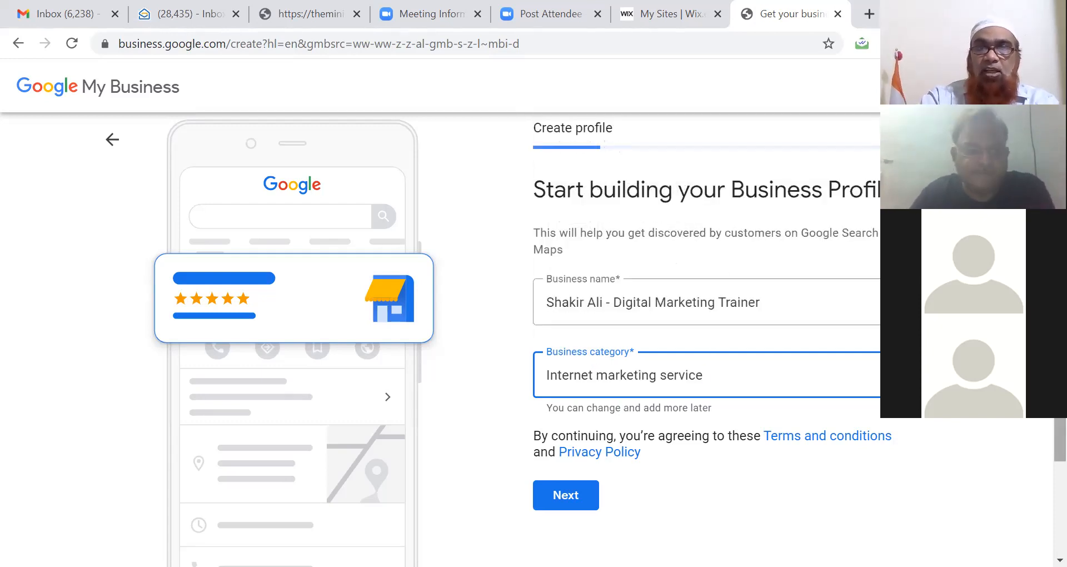
pyautogui.scroll(-2, 607, 378)
pyautogui.click(566, 406)
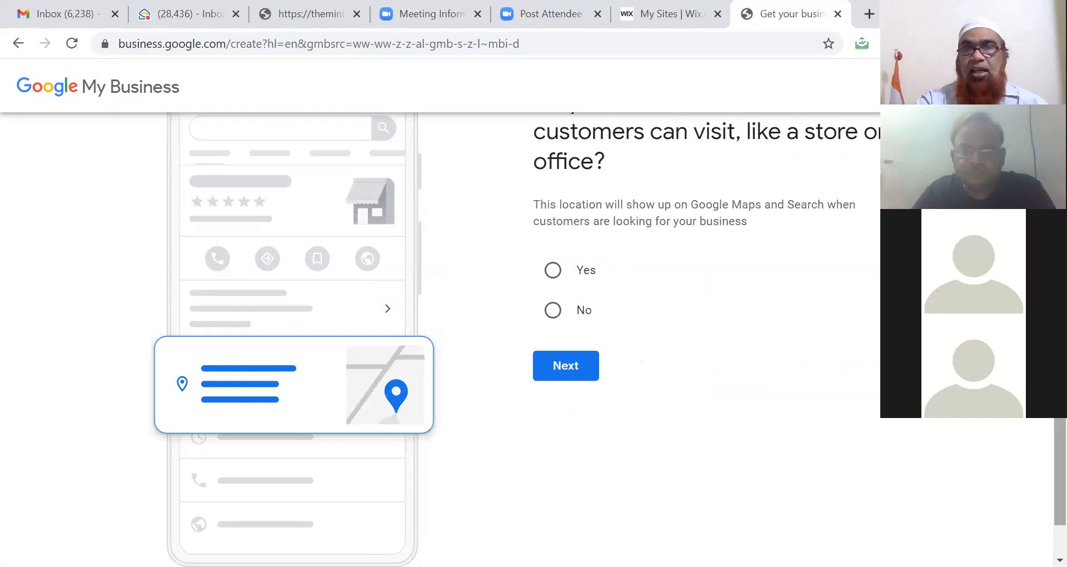
# Step: Answer Yes to having a location customers can visit, then go to the address page
pyautogui.scroll(2, 533, 333)
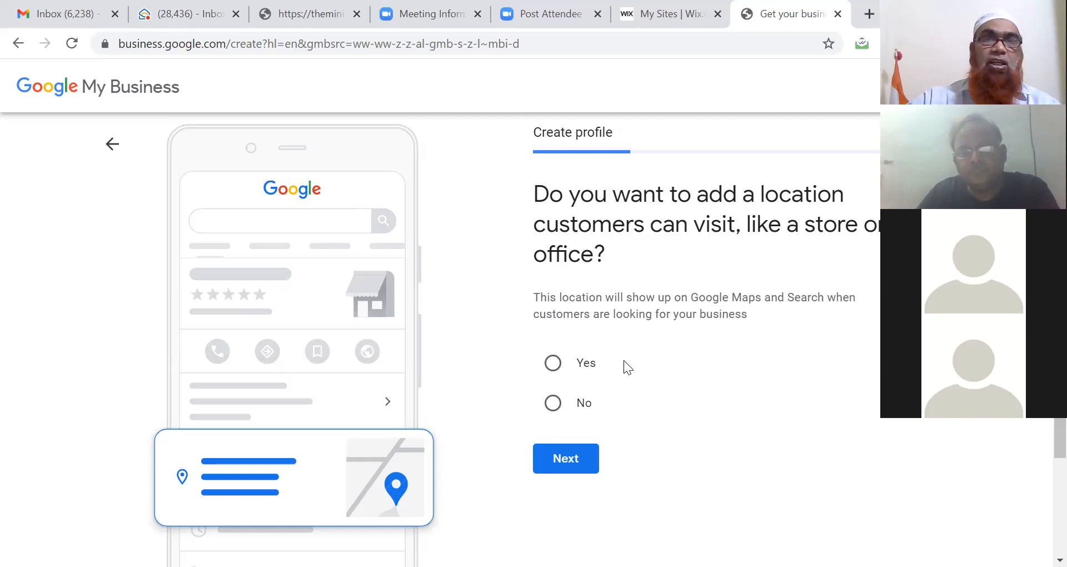
pyautogui.click(558, 367)
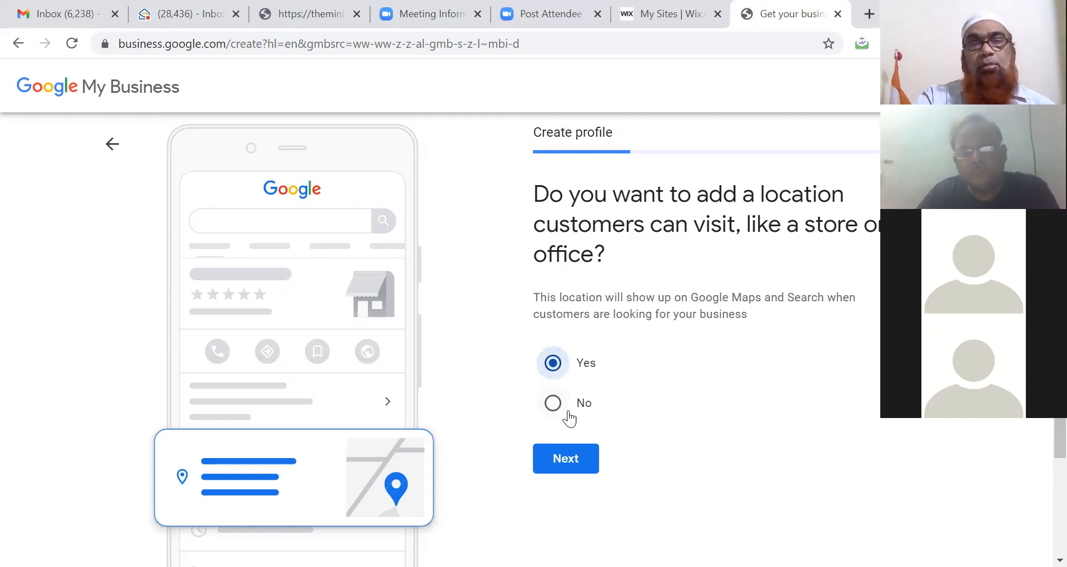
pyautogui.click(566, 464)
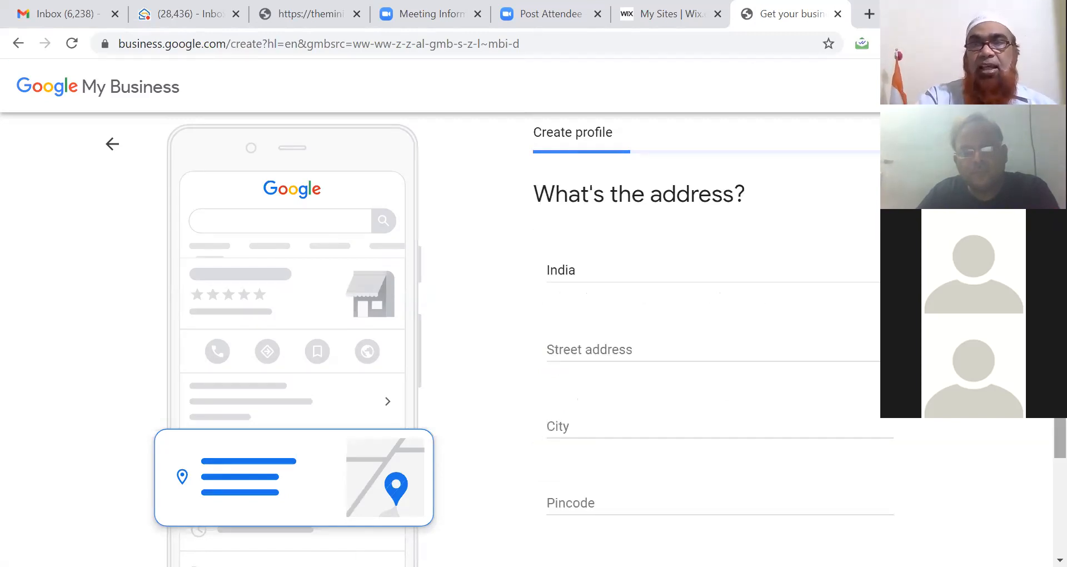
# Step: Fill the address from the saved autofill entry, set state to Telangana, and submit
pyautogui.moveTo(1059, 389); pyautogui.dragTo(1060, 373)
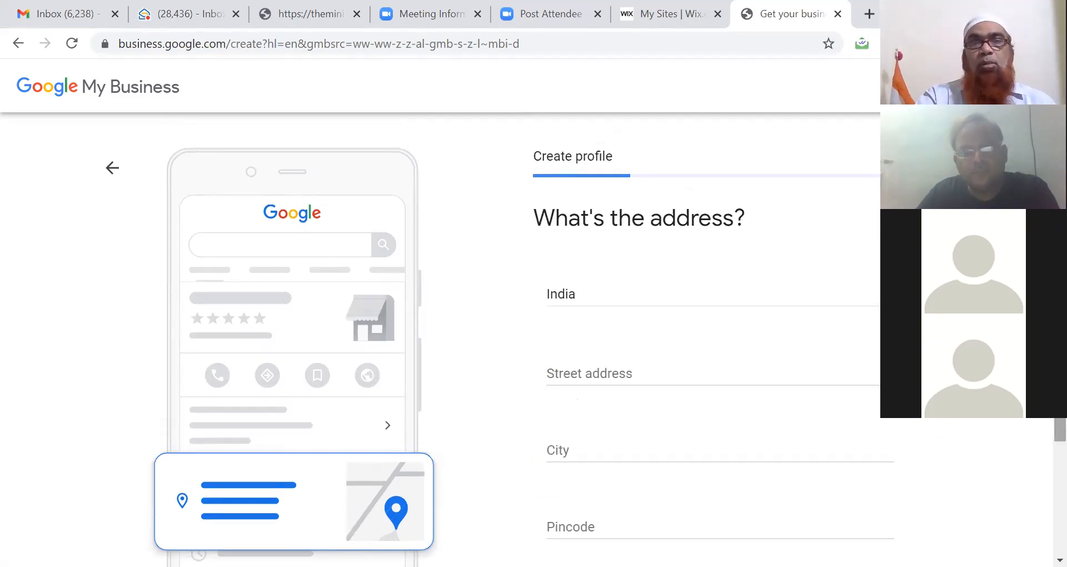
pyautogui.click(597, 370)
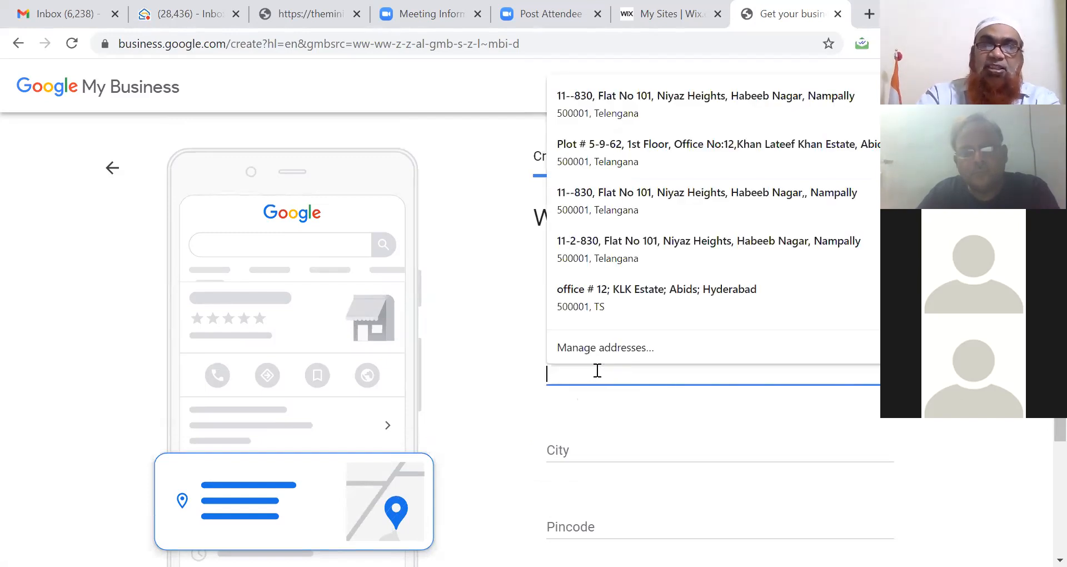
pyautogui.write('11')
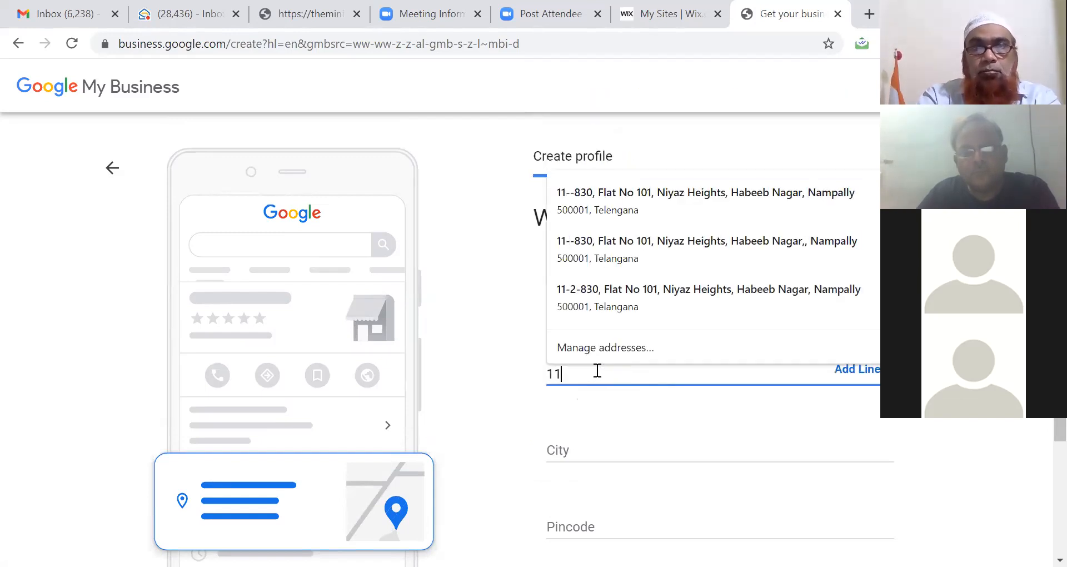
pyautogui.click(669, 302)
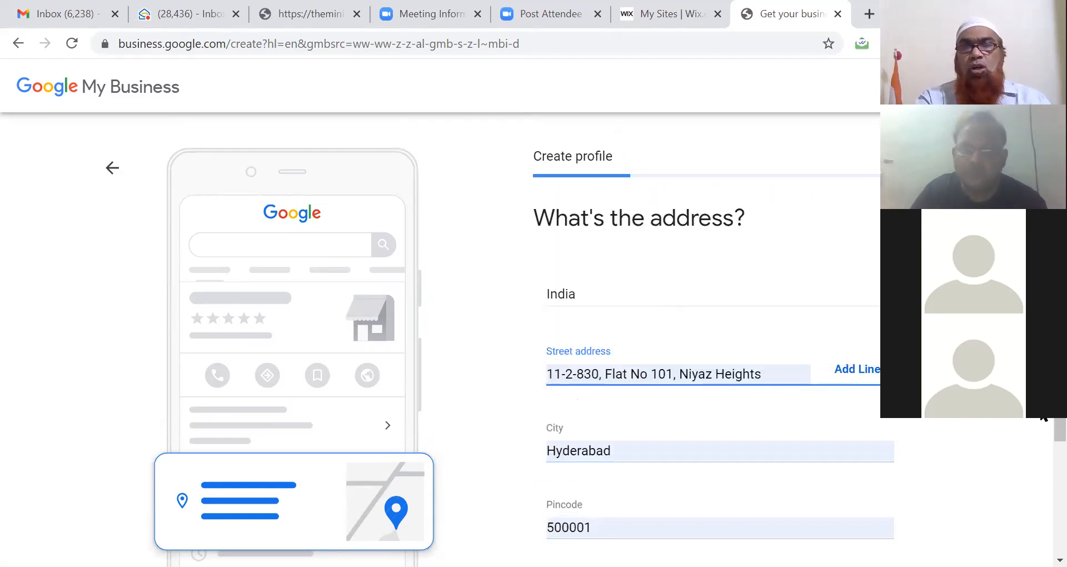
pyautogui.scroll(-1, 1043, 481)
pyautogui.scroll(-2, 1043, 480)
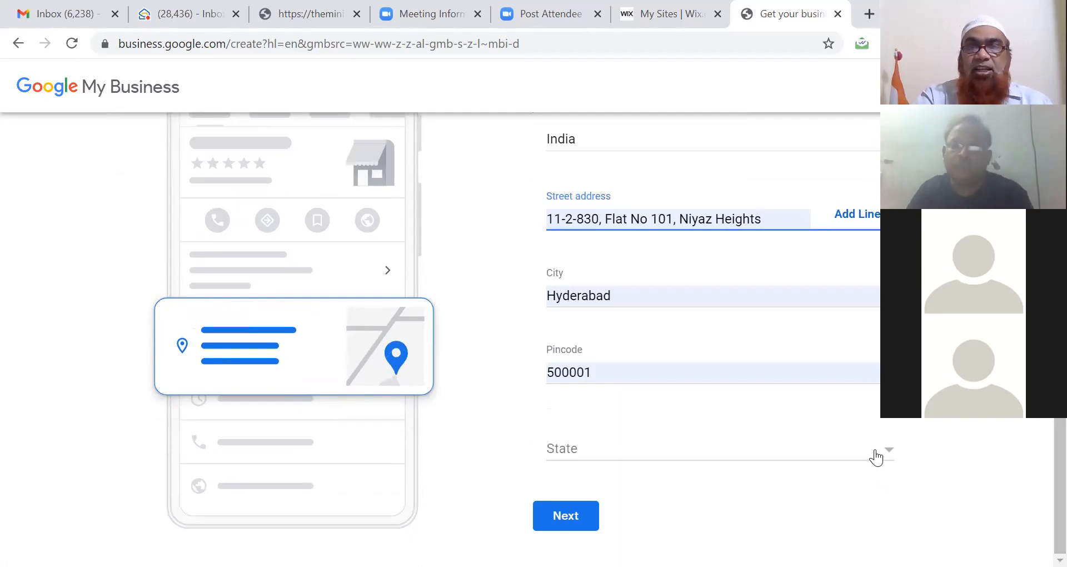
pyautogui.click(875, 456)
pyautogui.press('t')
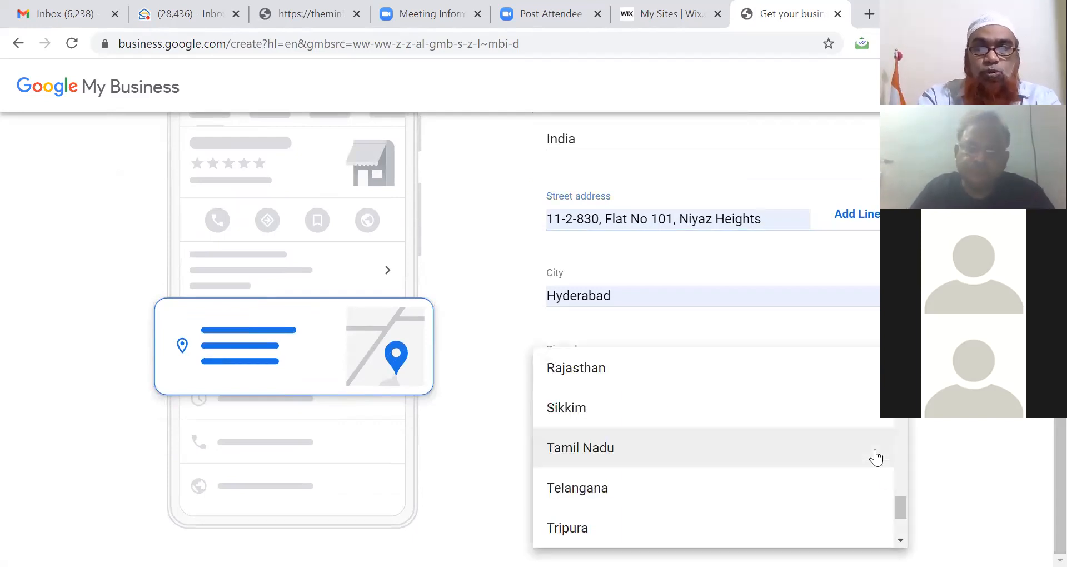
pyautogui.click(625, 489)
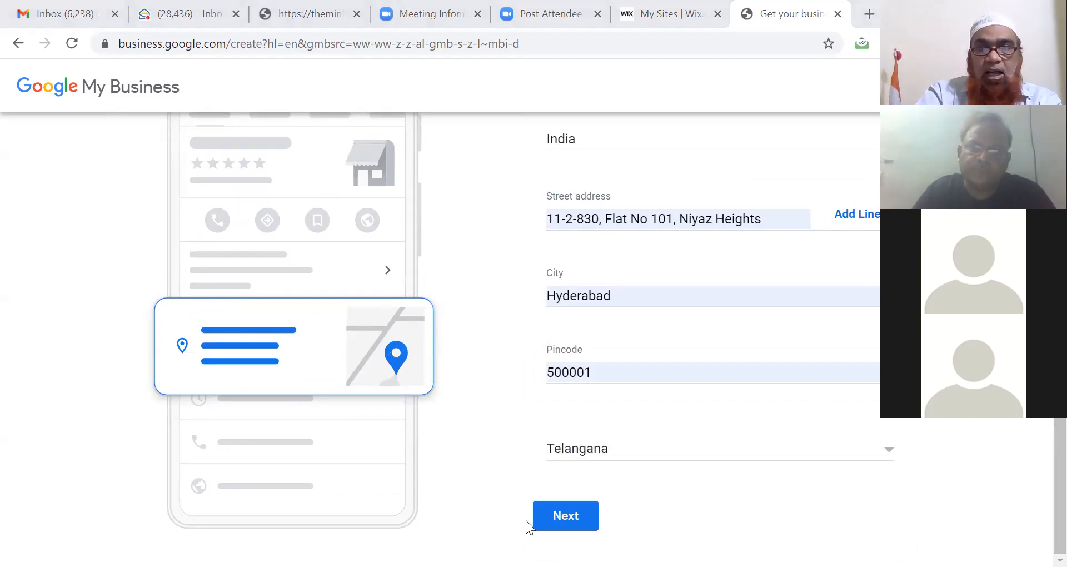
pyautogui.click(564, 520)
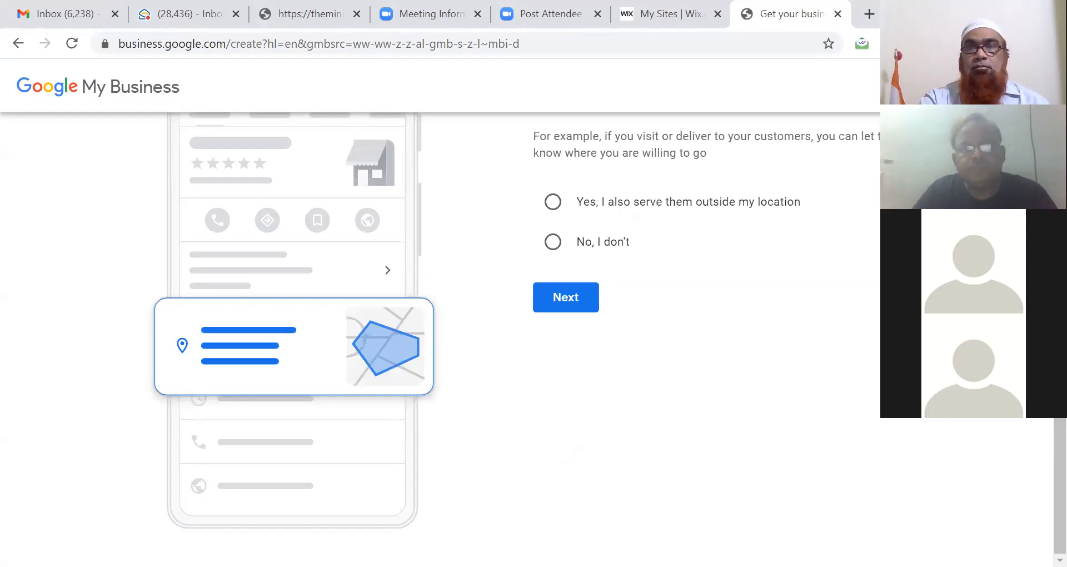
# Step: Choose 'Yes, I also serve them outside my location' and continue
pyautogui.moveTo(1060, 489); pyautogui.dragTo(1060, 377)
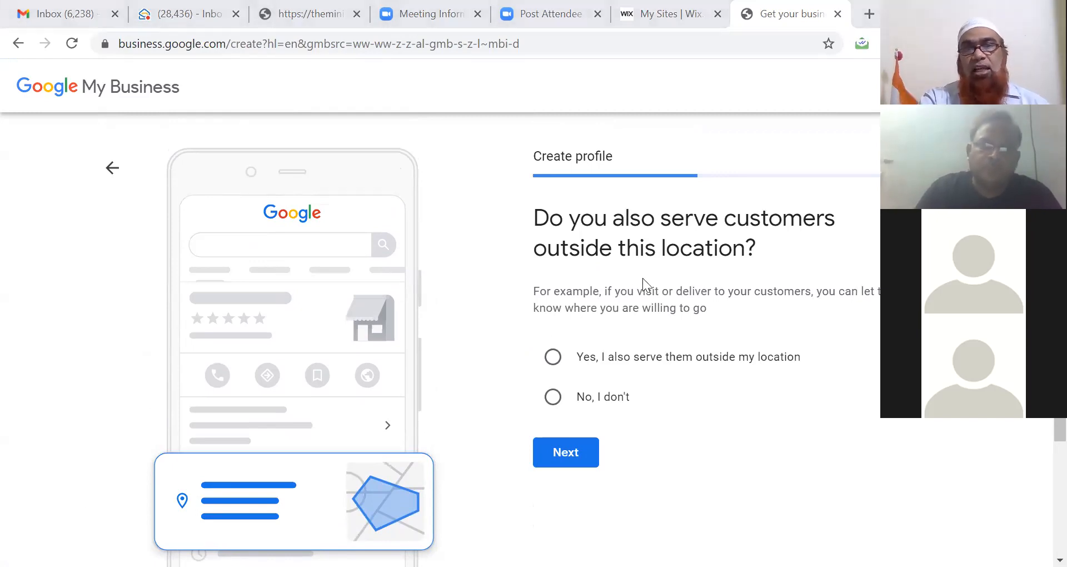
pyautogui.click(554, 362)
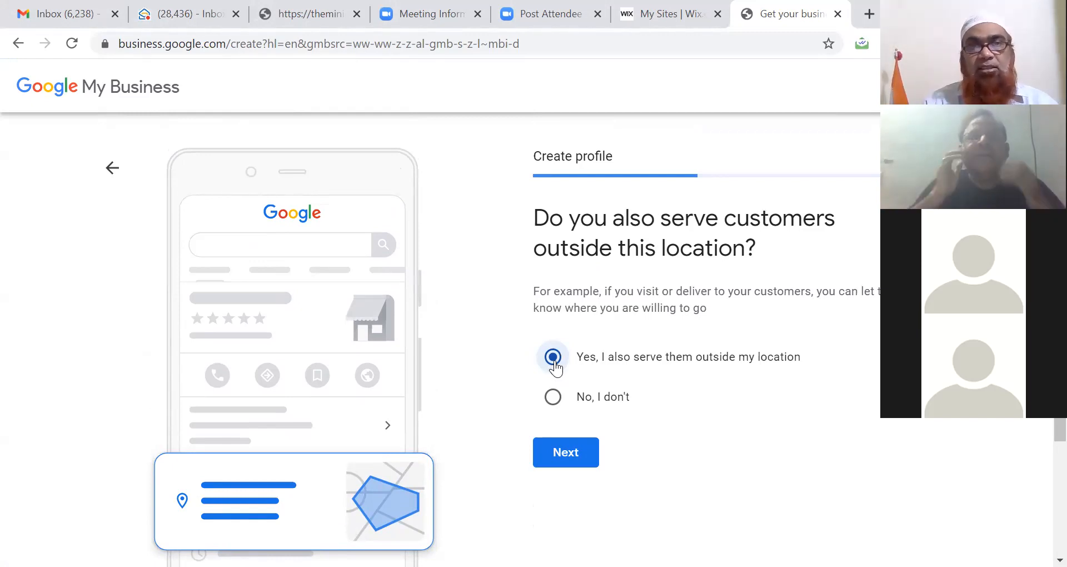
pyautogui.click(568, 453)
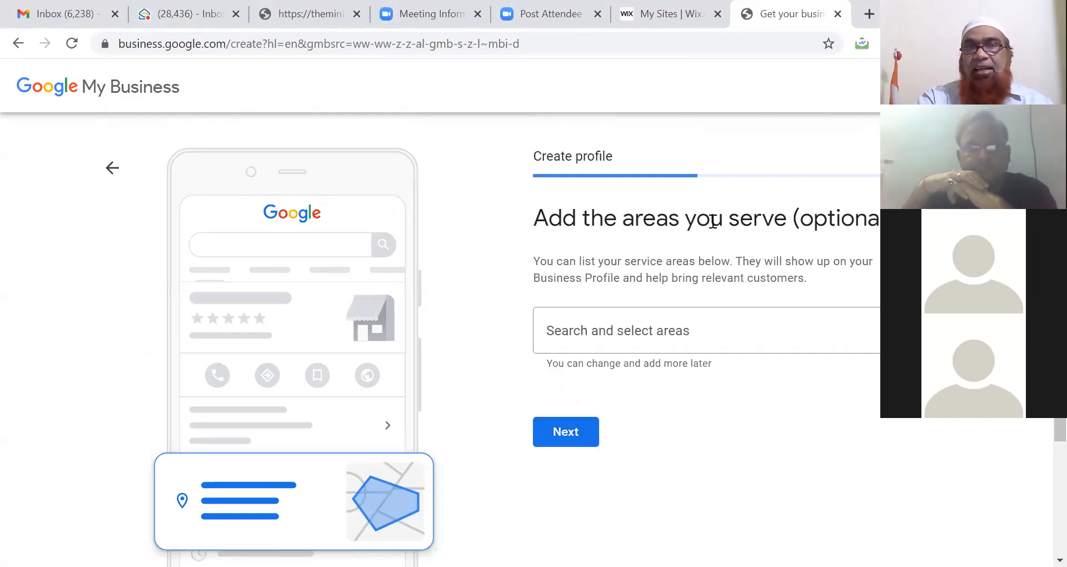
# Step: Try Hyderabad and Telengana as service areas, clear them, and continue with none
pyautogui.click(662, 333)
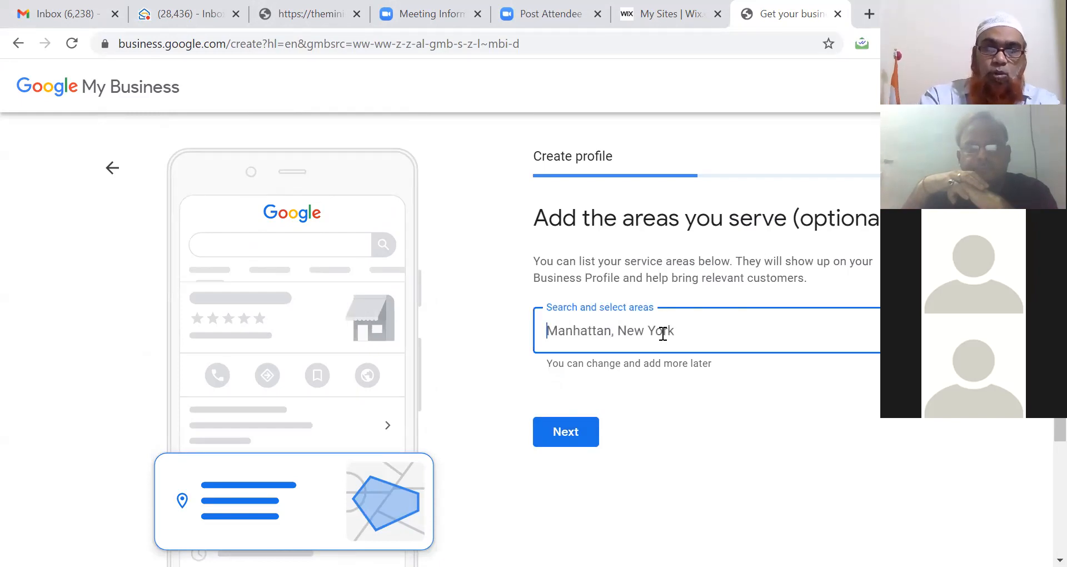
pyautogui.write('Hyderabad')
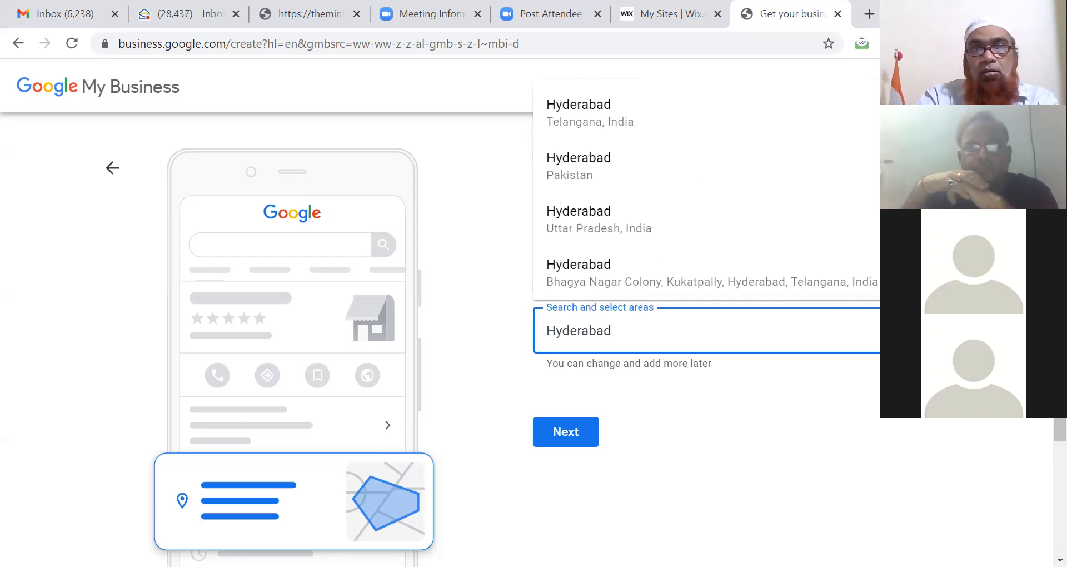
pyautogui.doubleClick(655, 330)
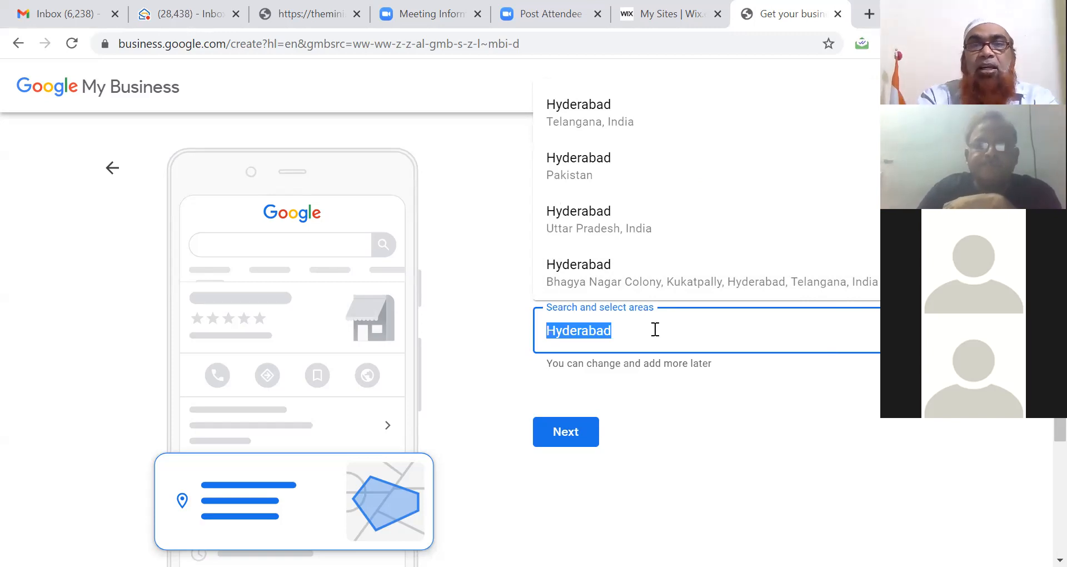
pyautogui.write('Tele')
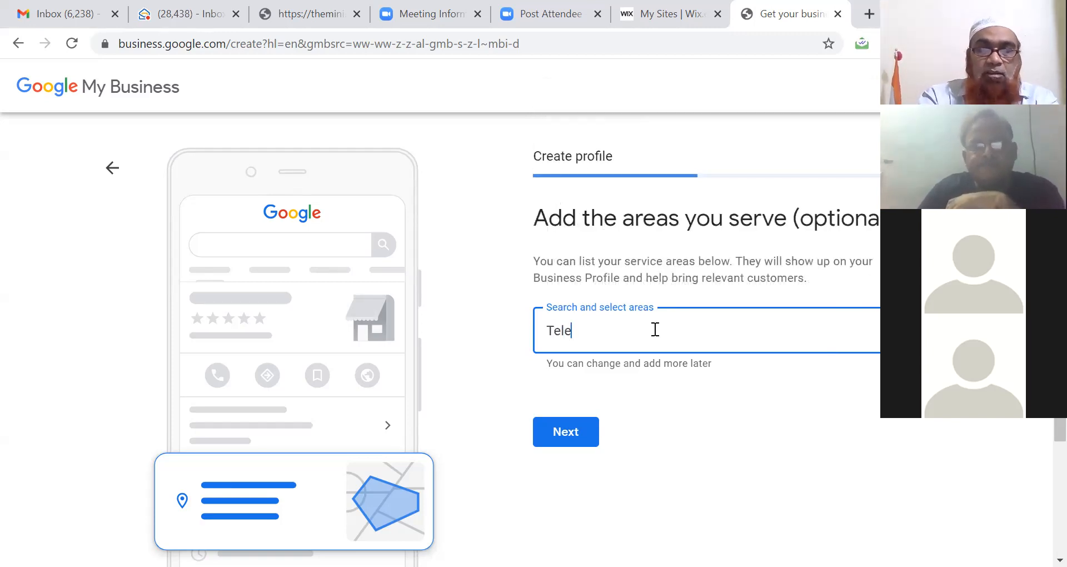
pyautogui.write('ngana')
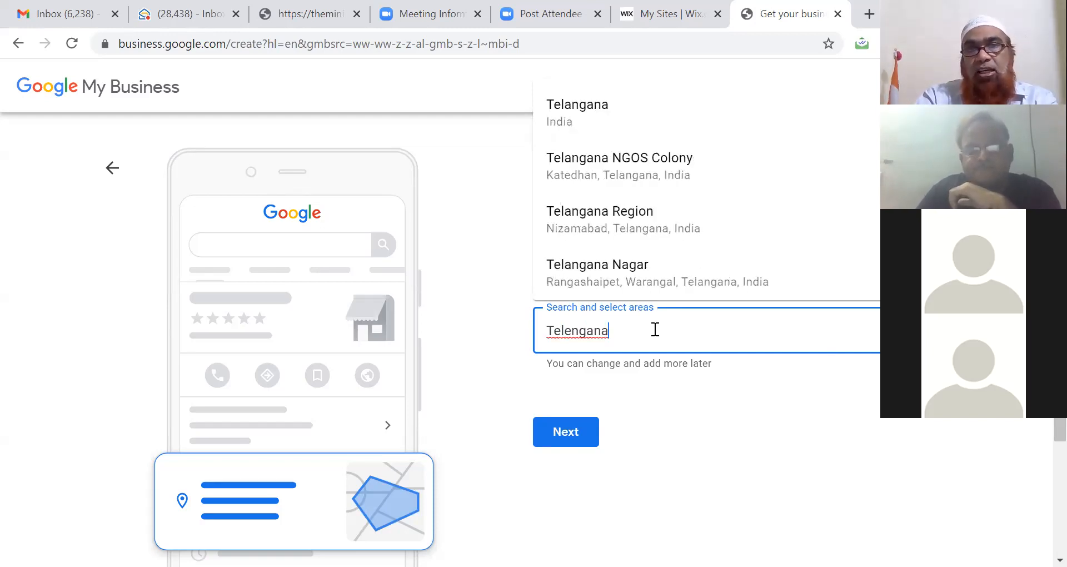
pyautogui.press('BackSpace')
pyautogui.press('BackSpace')
pyautogui.press('BackSpace')
pyautogui.press('BackSpace')
pyautogui.press('BackSpace')
pyautogui.press('BackSpace')
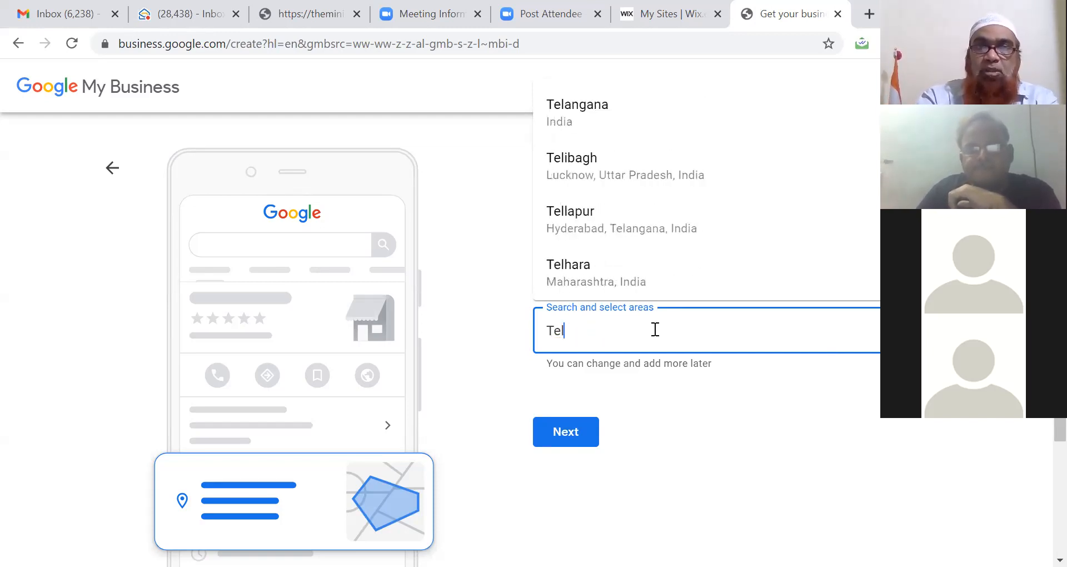
pyautogui.click(753, 424)
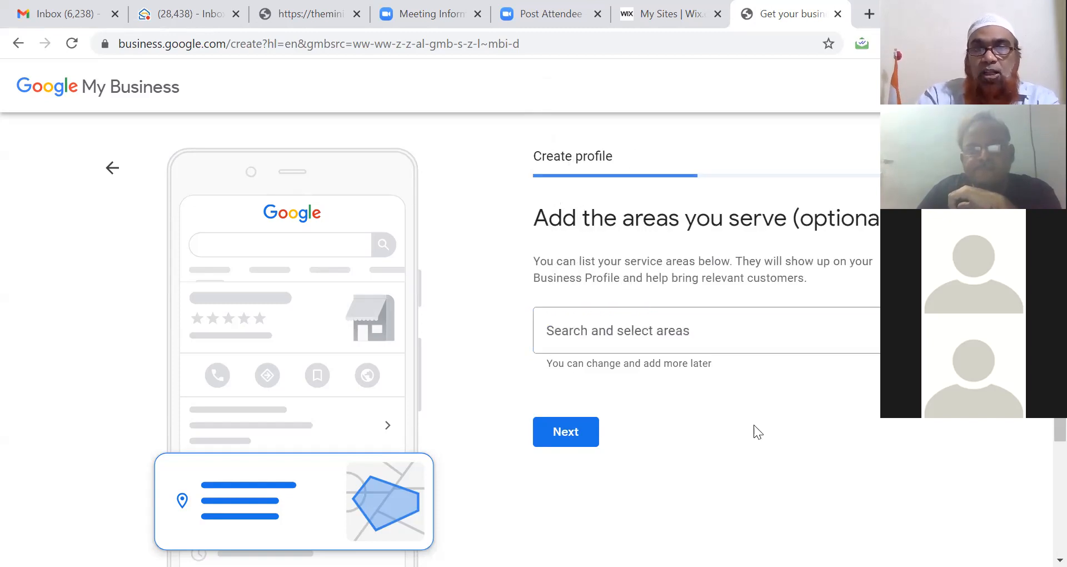
pyautogui.click(586, 441)
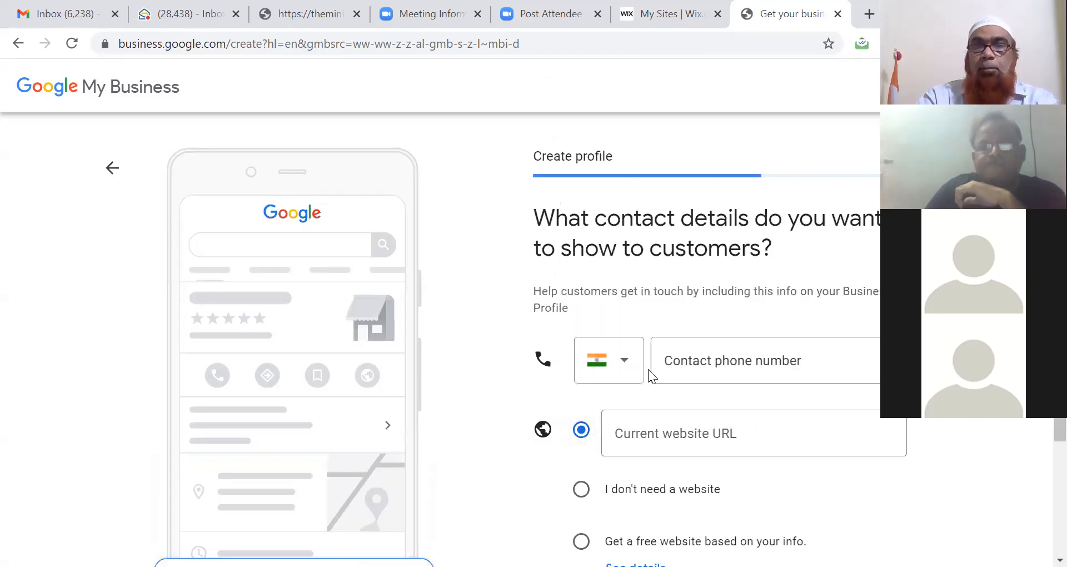
# Step: Enter the business's contact phone number
pyautogui.click(695, 364)
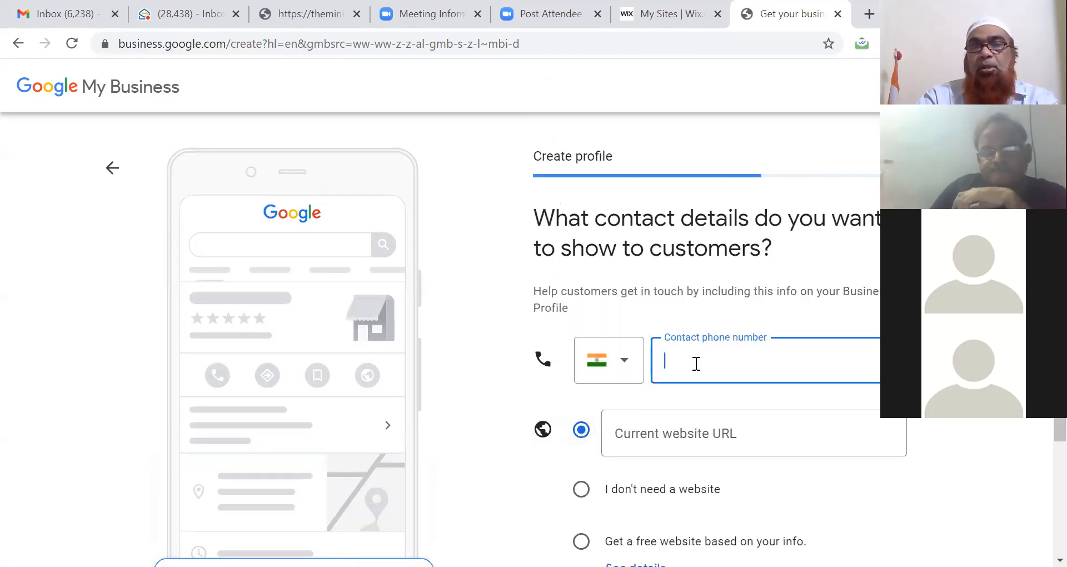
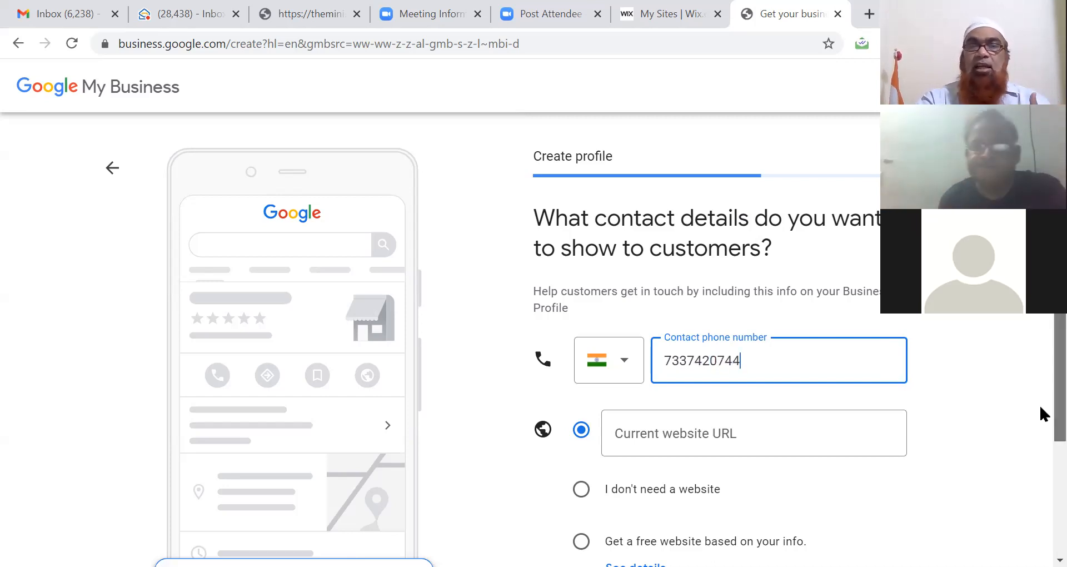
pyautogui.scroll(-1, 1040, 414)
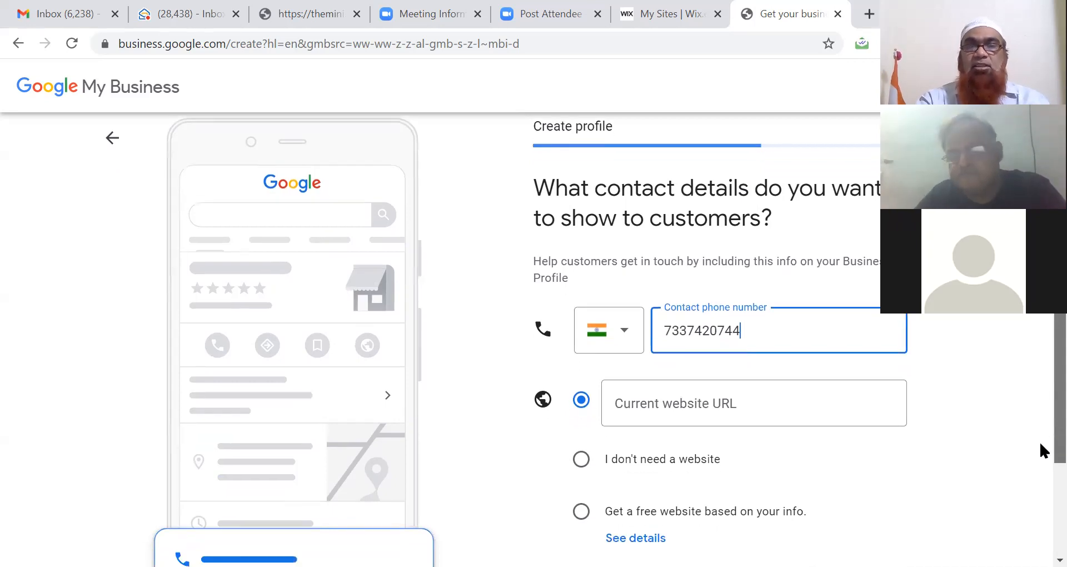
pyautogui.scroll(-3, 1041, 456)
pyautogui.scroll(-1, 1040, 506)
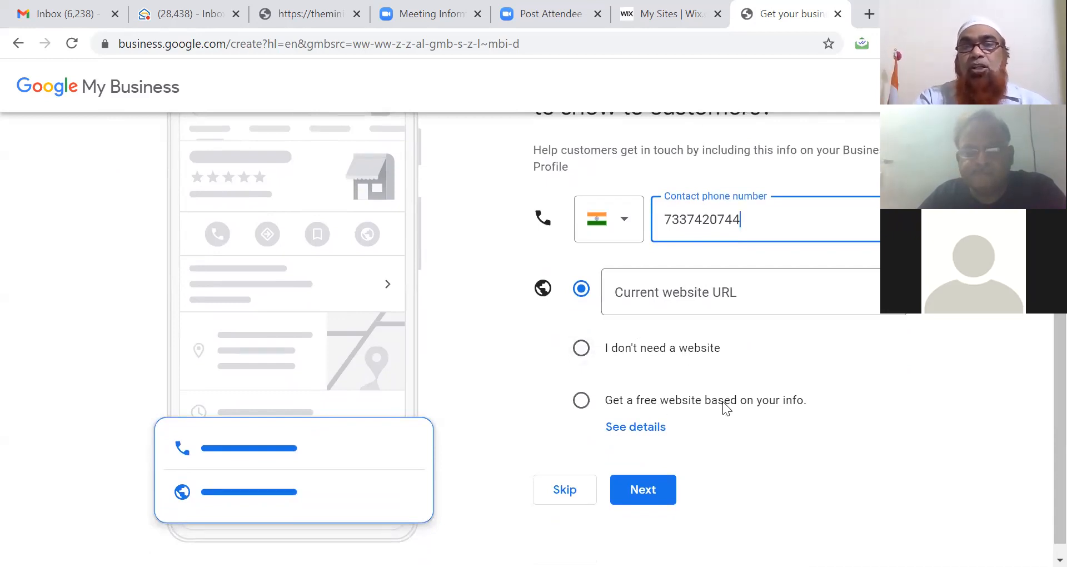
# Step: Choose 'Get a free website based on your info', view its details, and submit
pyautogui.click(580, 401)
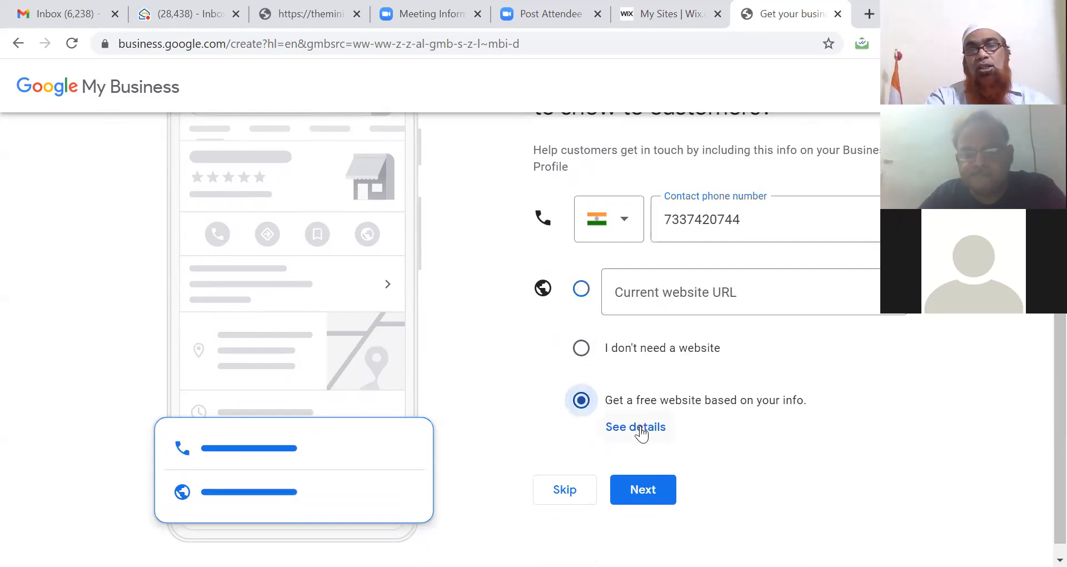
pyautogui.click(641, 429)
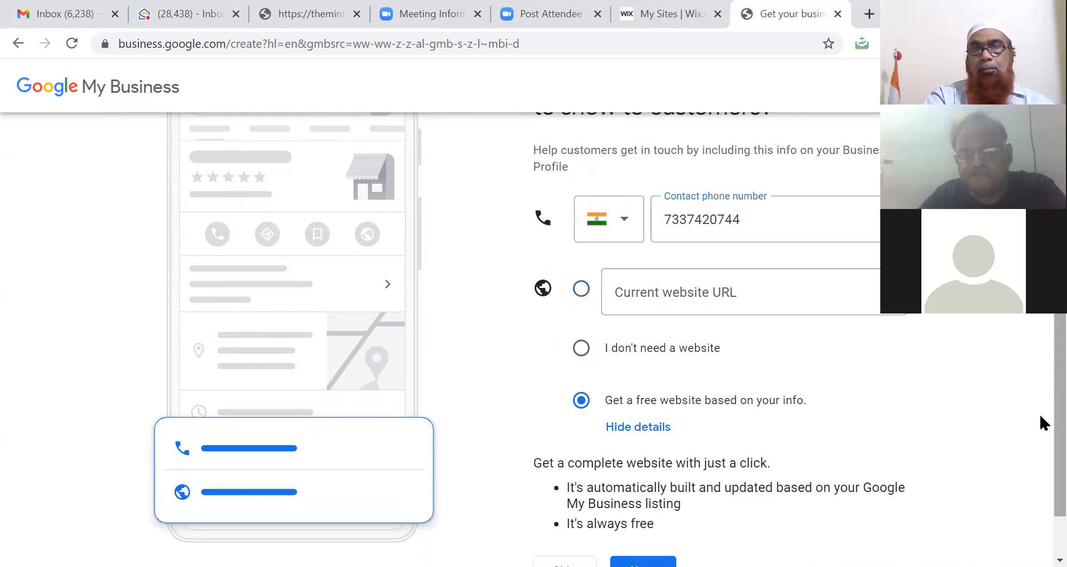
pyautogui.scroll(-1, 1039, 412)
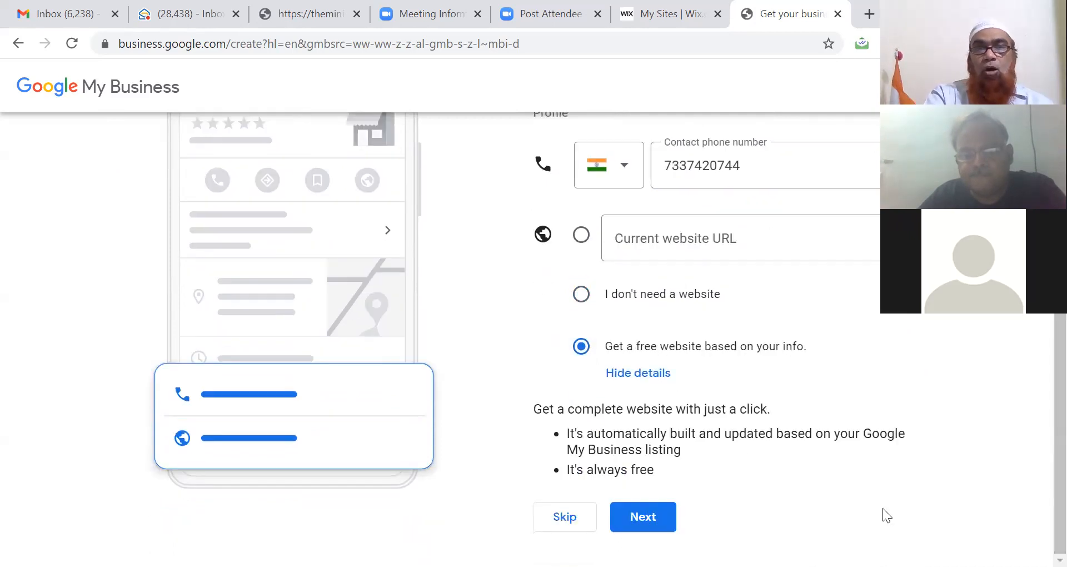
pyautogui.press('Return')
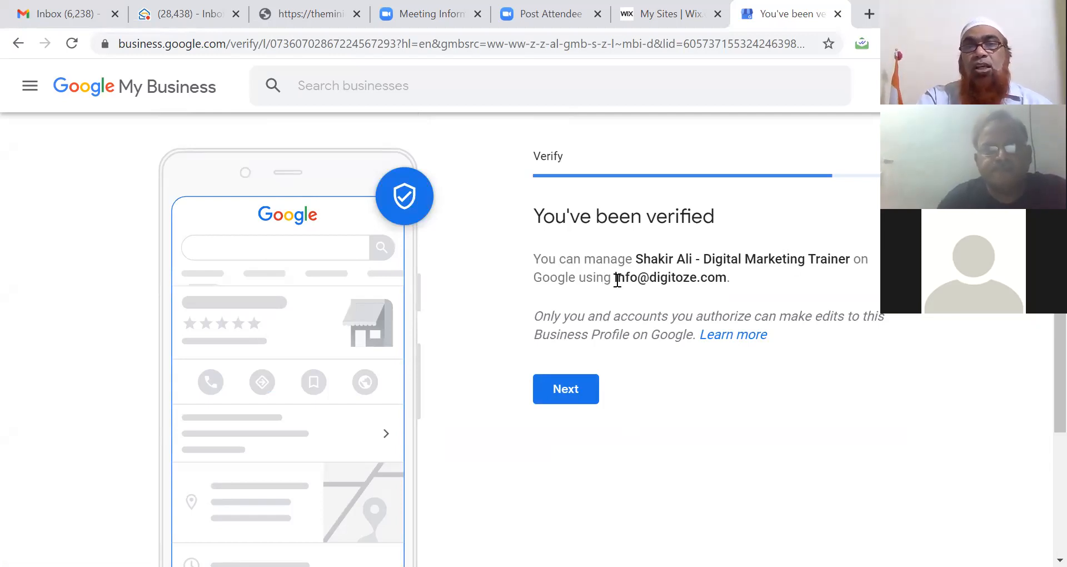
# Step: Move past the 'You've been verified' page to the Add your services step
pyautogui.moveTo(615, 277); pyautogui.dragTo(726, 278)
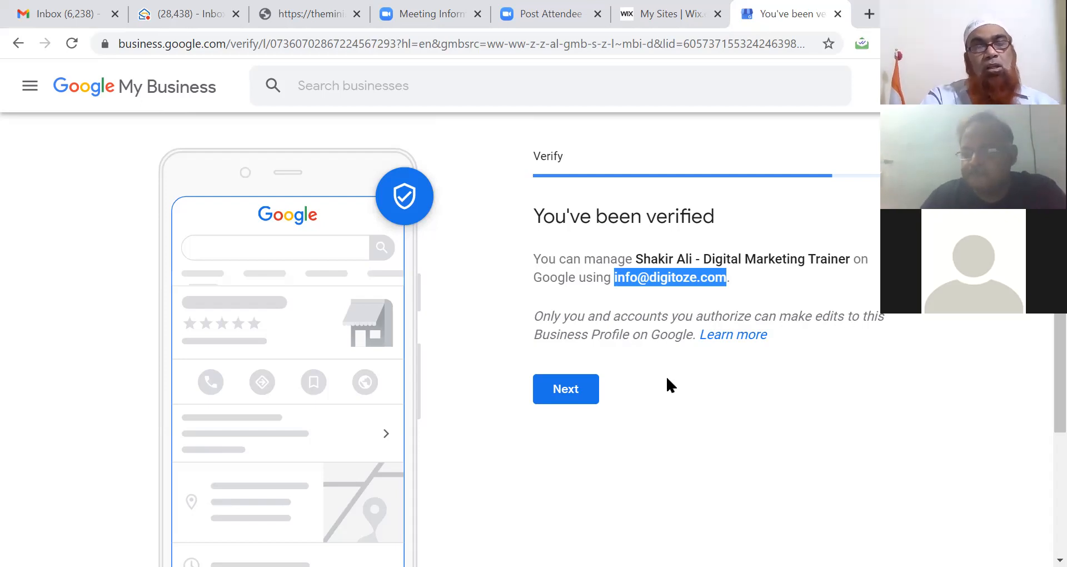
pyautogui.click(567, 399)
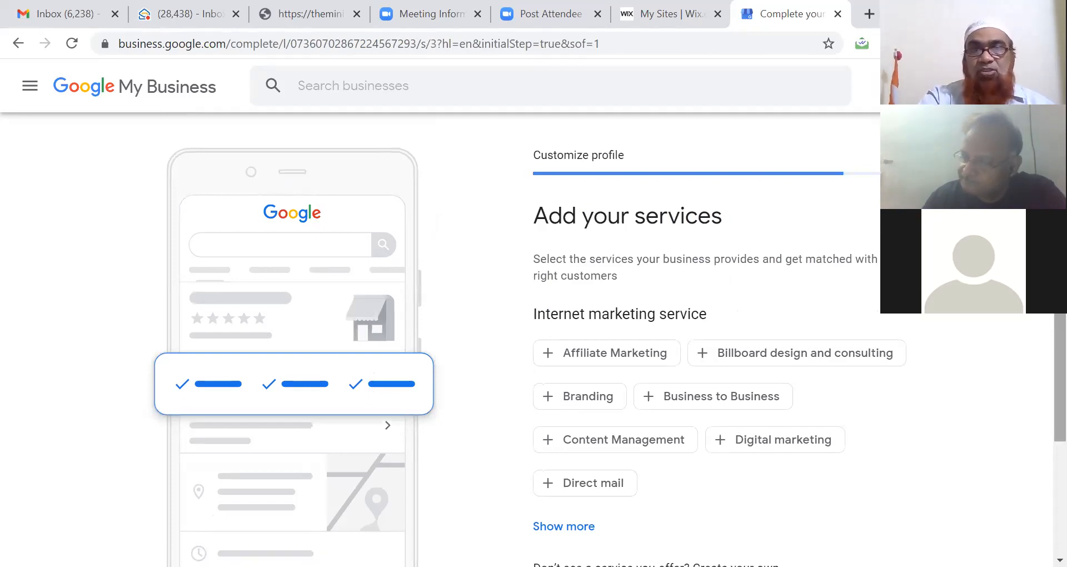
# Step: Check Affiliate Marketing, Branding, Content Management, Digital marketing and, under Show more, Lead Generation as services
pyautogui.scroll(-1, 533, 333)
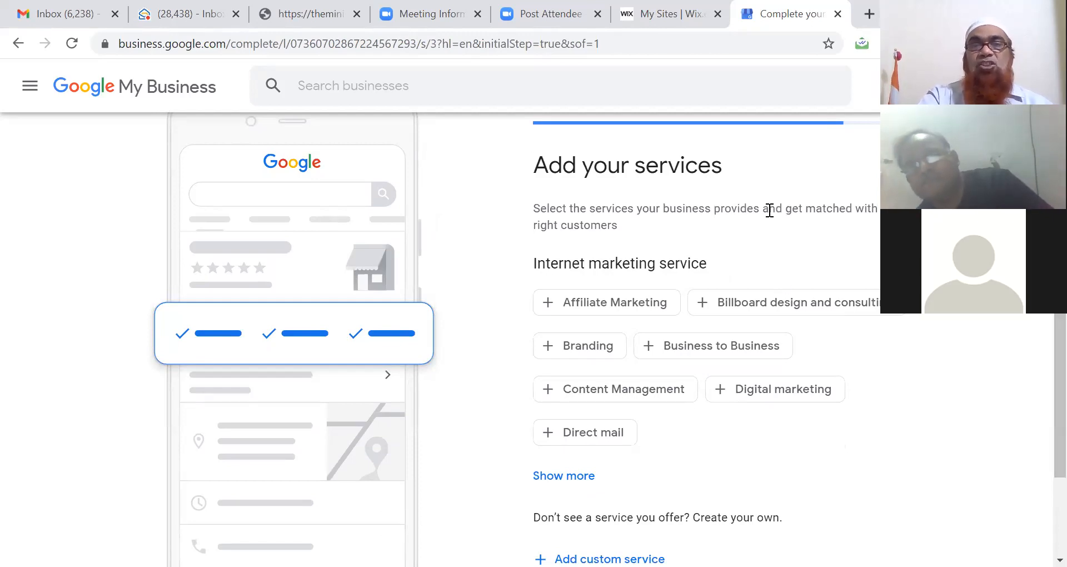
pyautogui.click(609, 306)
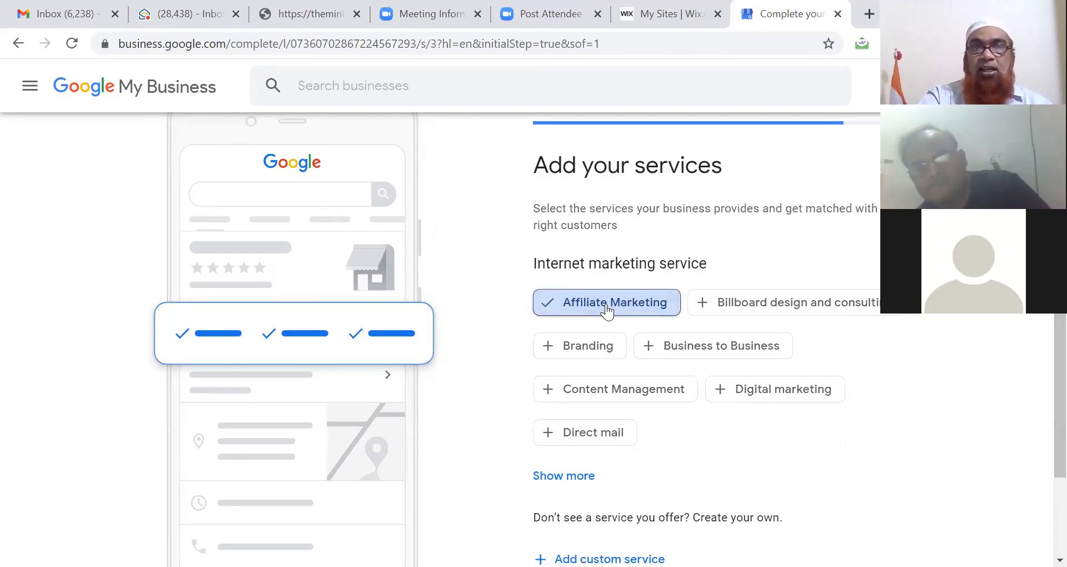
pyautogui.click(583, 345)
pyautogui.click(585, 394)
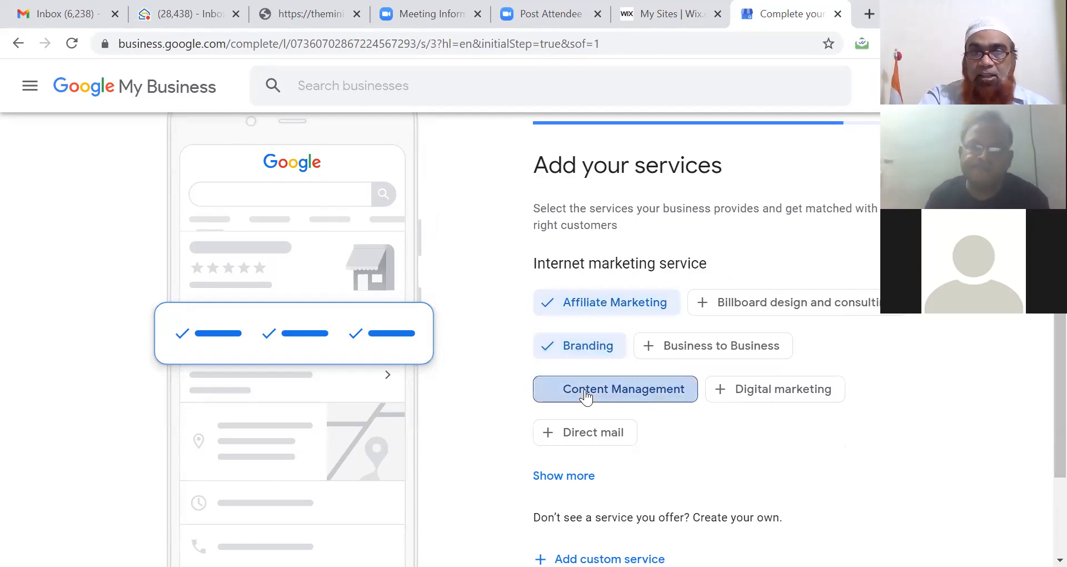
pyautogui.click(741, 392)
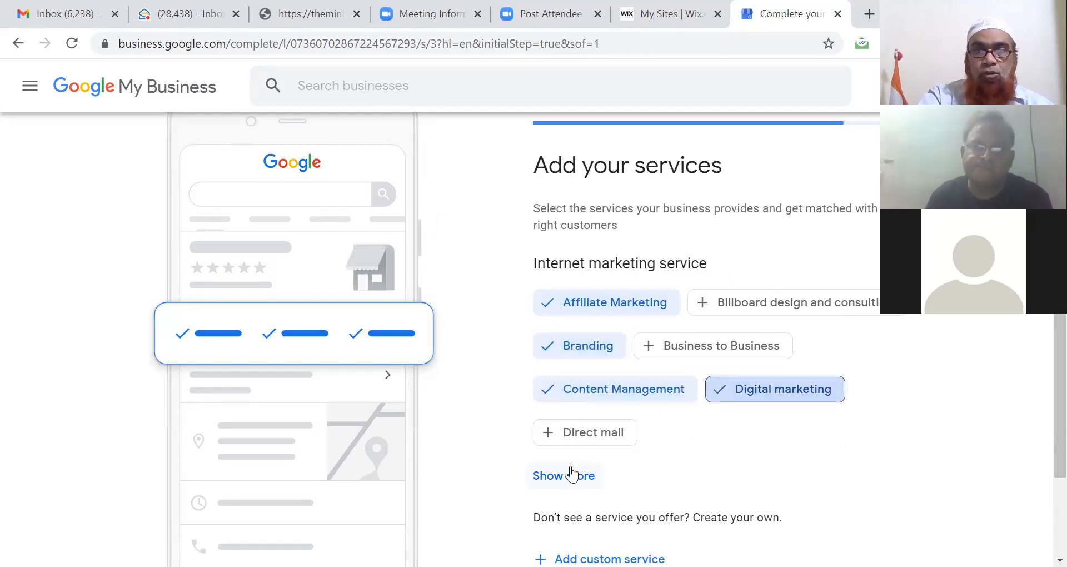
pyautogui.click(570, 475)
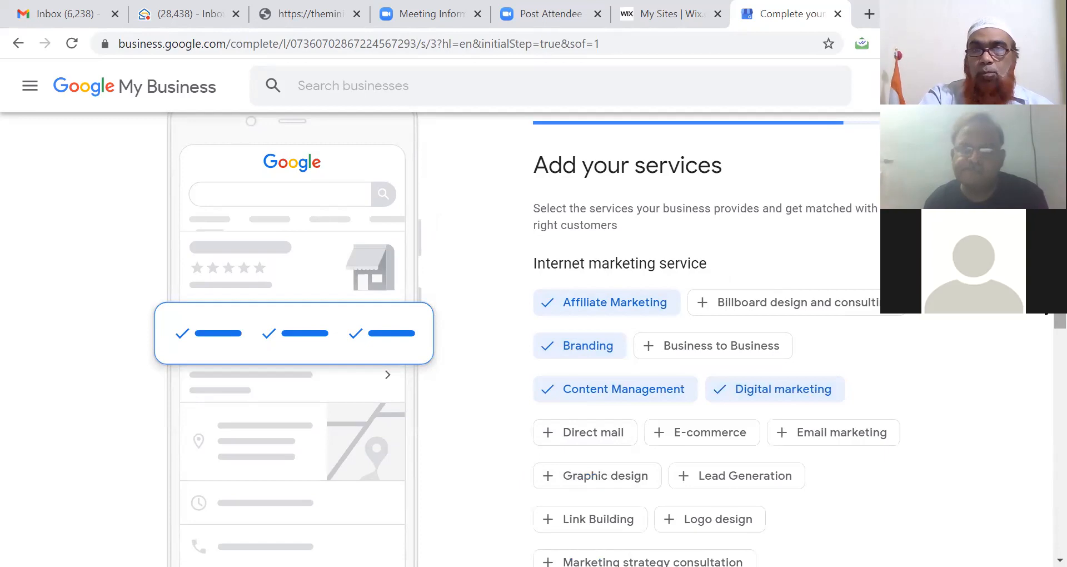
pyautogui.scroll(-3, 1039, 368)
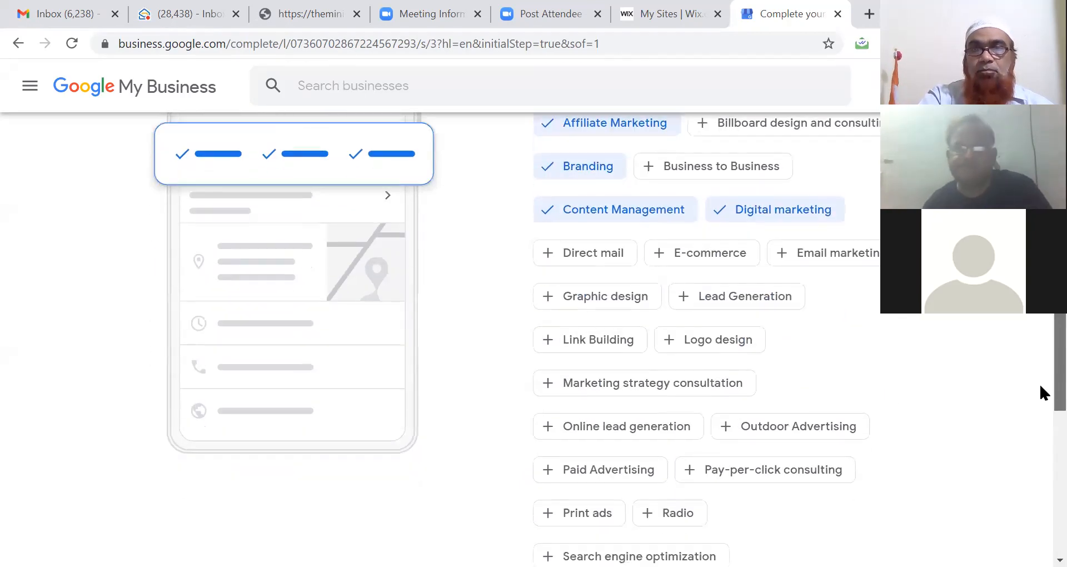
pyautogui.click(732, 300)
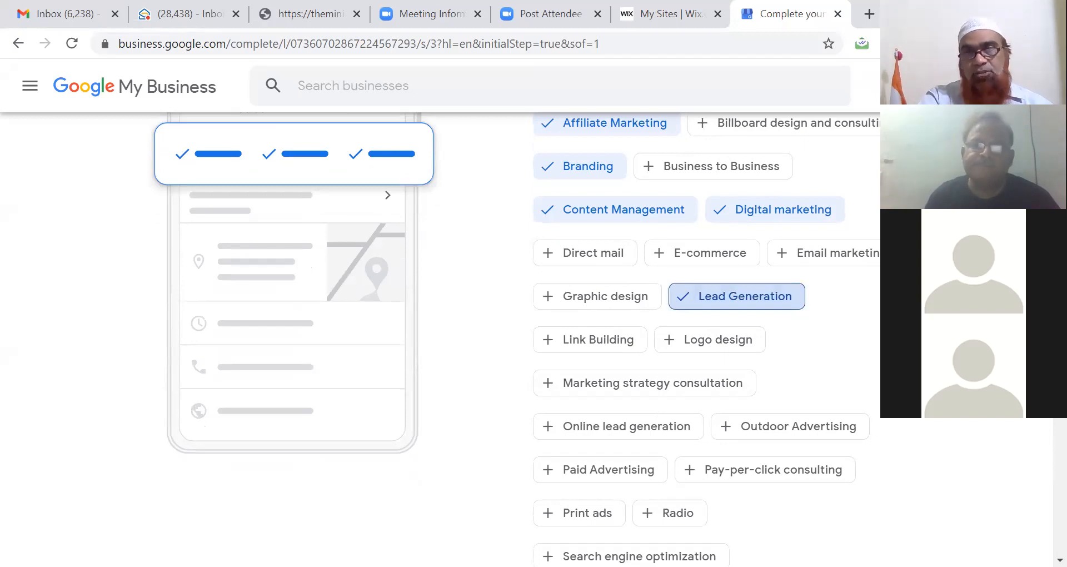
pyautogui.scroll(-2, 1043, 422)
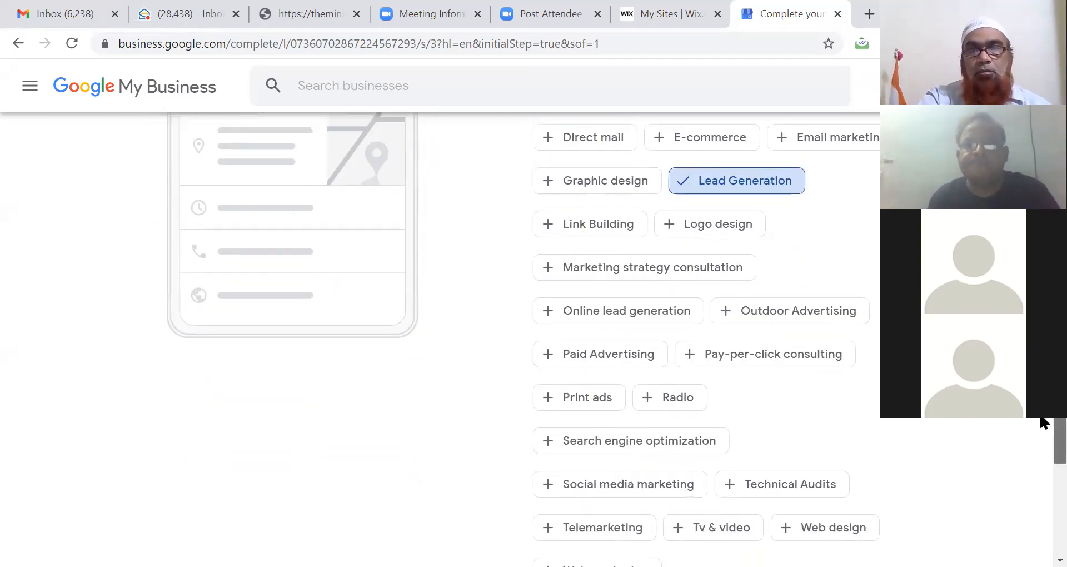
pyautogui.scroll(-3, 1040, 435)
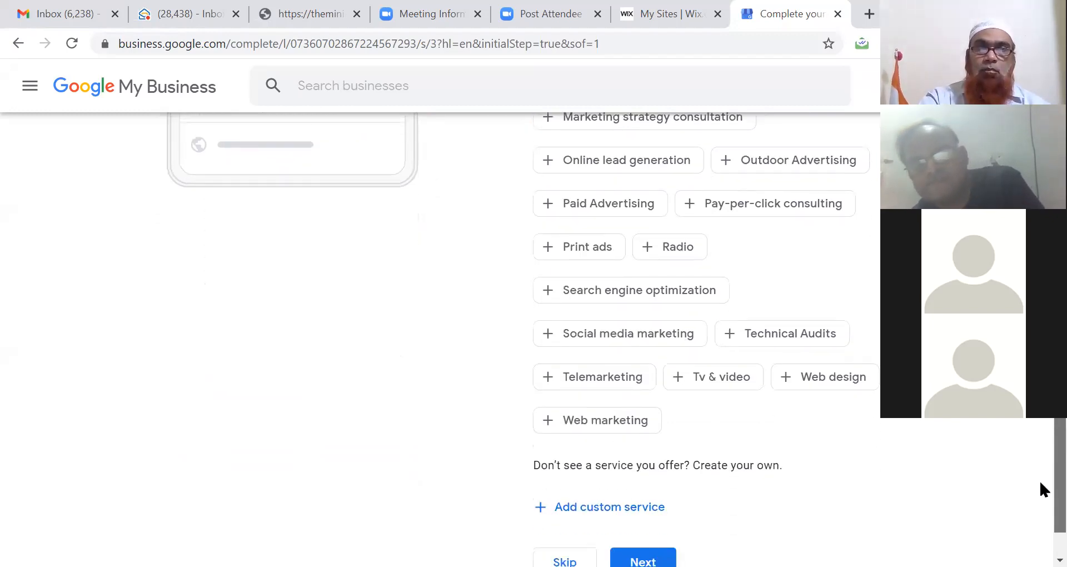
# Step: Confirm the selected services and continue to the Add business hours step
pyautogui.scroll(1, 1041, 462)
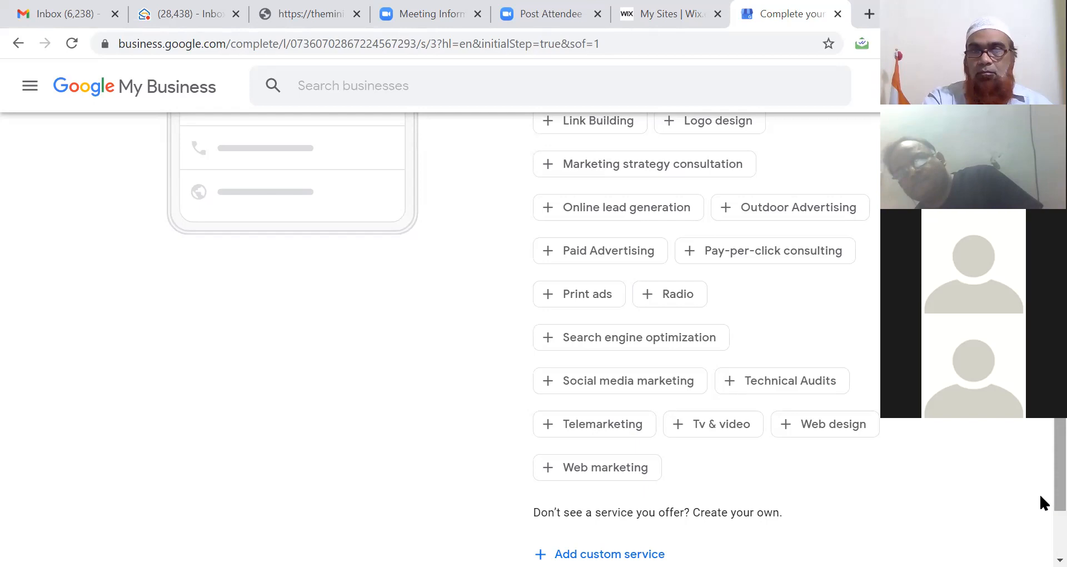
pyautogui.scroll(-2, 1039, 503)
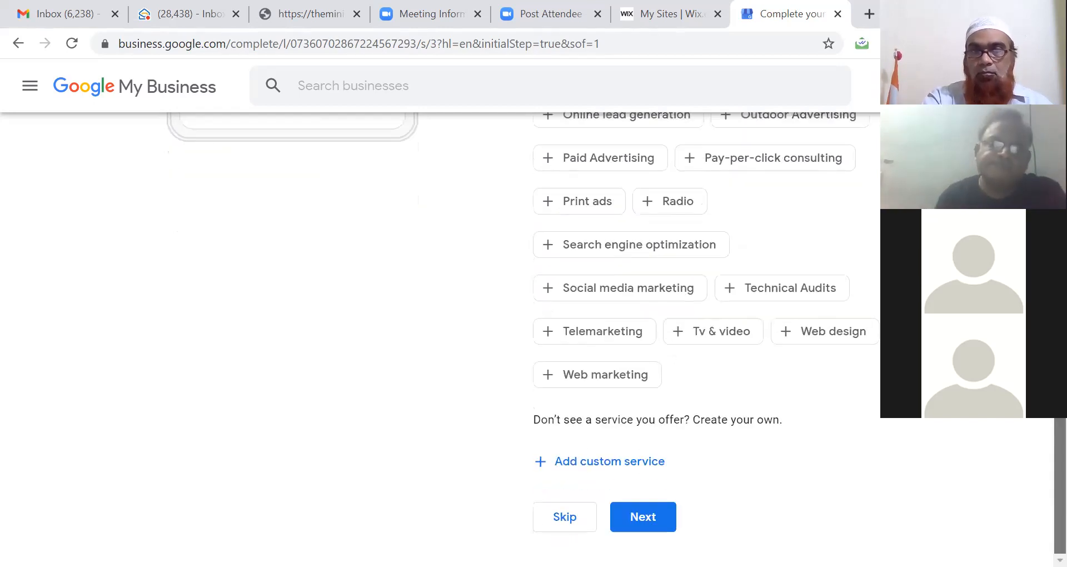
pyautogui.scroll(1, 1040, 508)
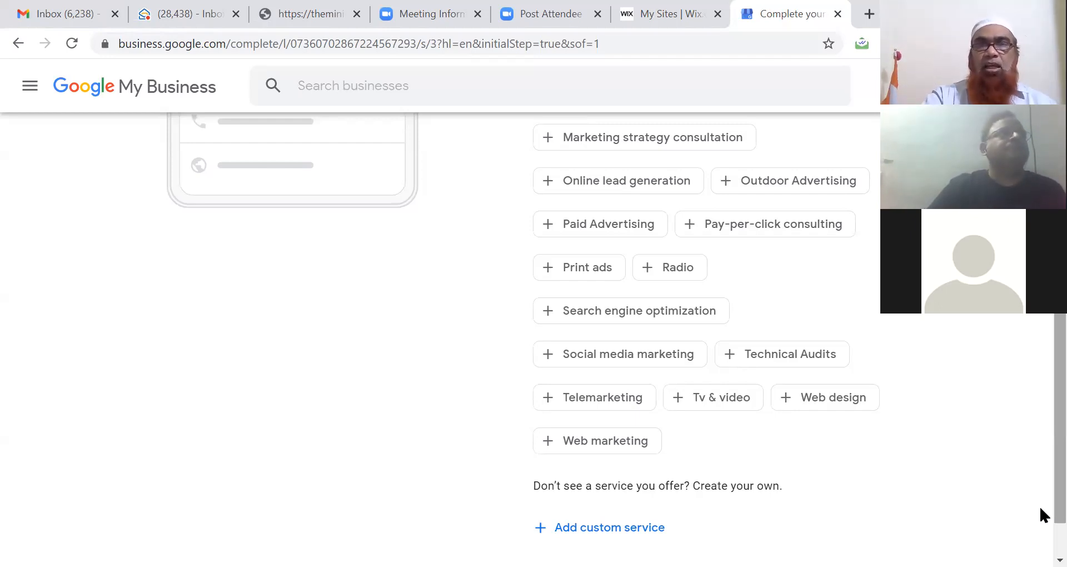
pyautogui.scroll(-1, 1040, 514)
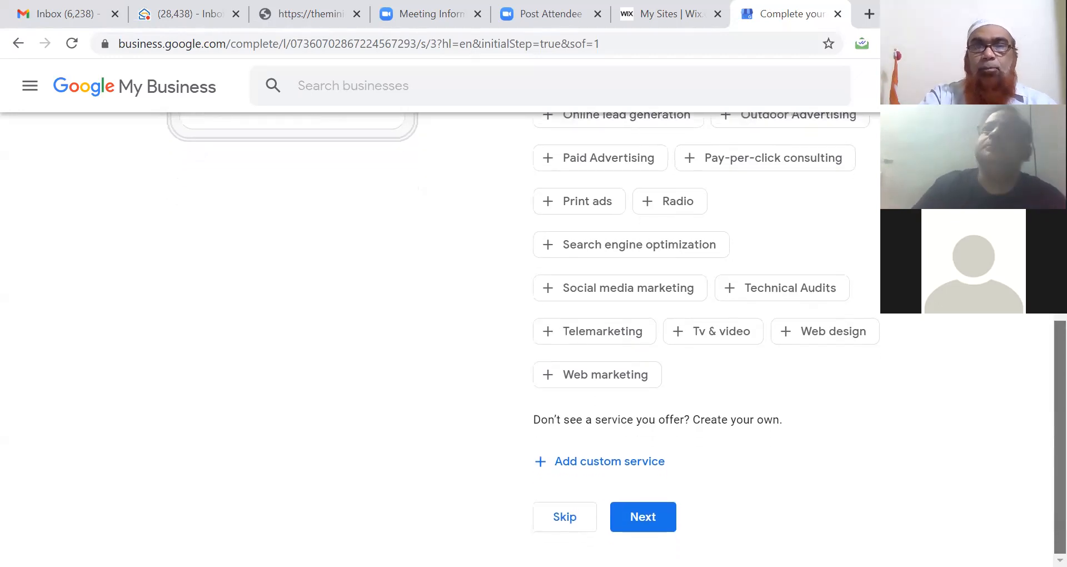
pyautogui.click(643, 516)
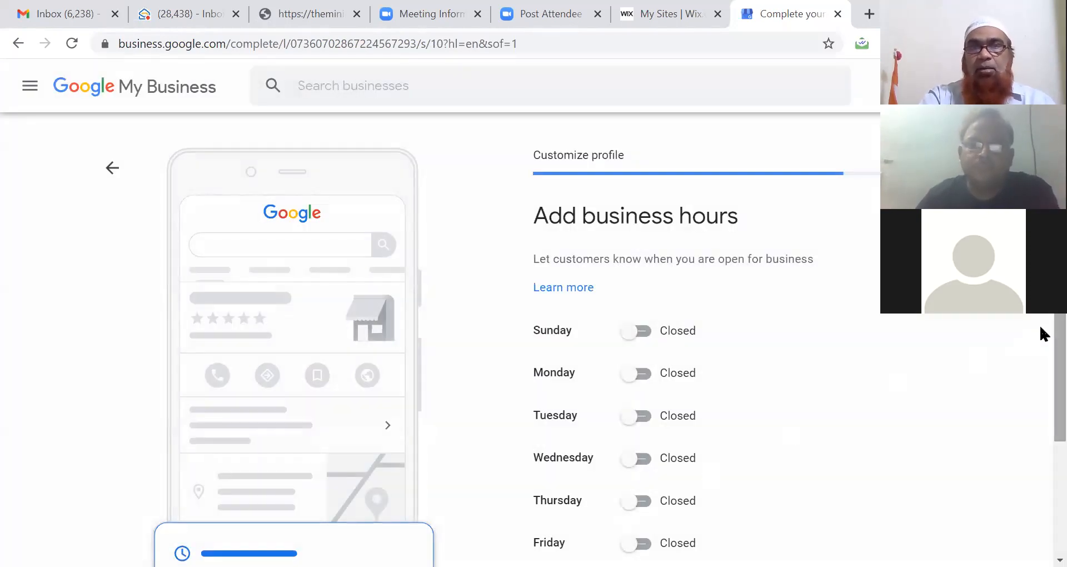
# Step: Skip both the business hours and the customer messaging steps
pyautogui.scroll(-3, 1042, 361)
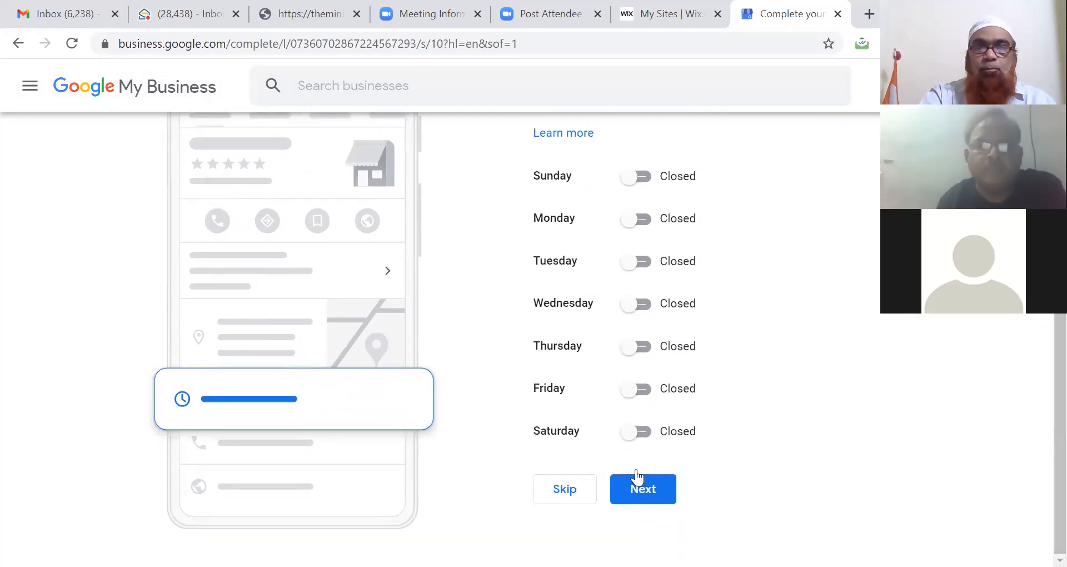
pyautogui.click(567, 490)
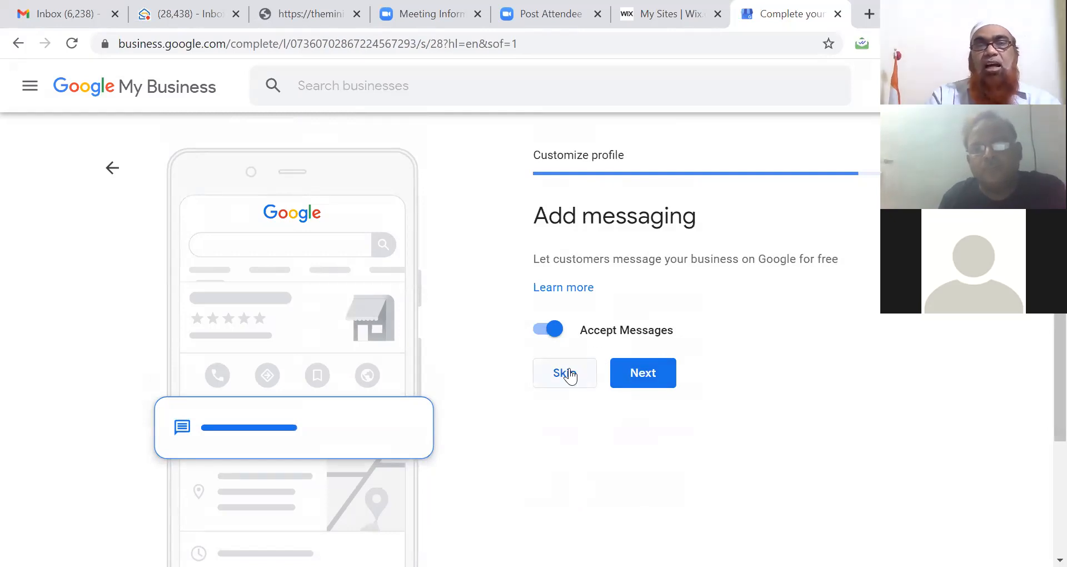
pyautogui.click(569, 378)
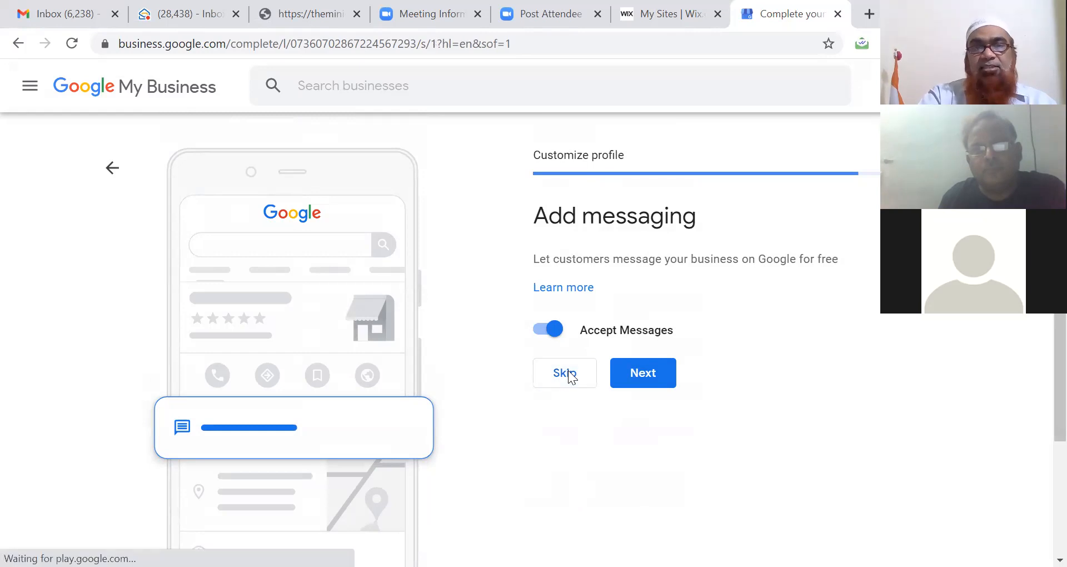
# Step: Start the description with the owner's name followed by '- A Digital Marketing Trainer', fixing the capitalisation
pyautogui.click(613, 376)
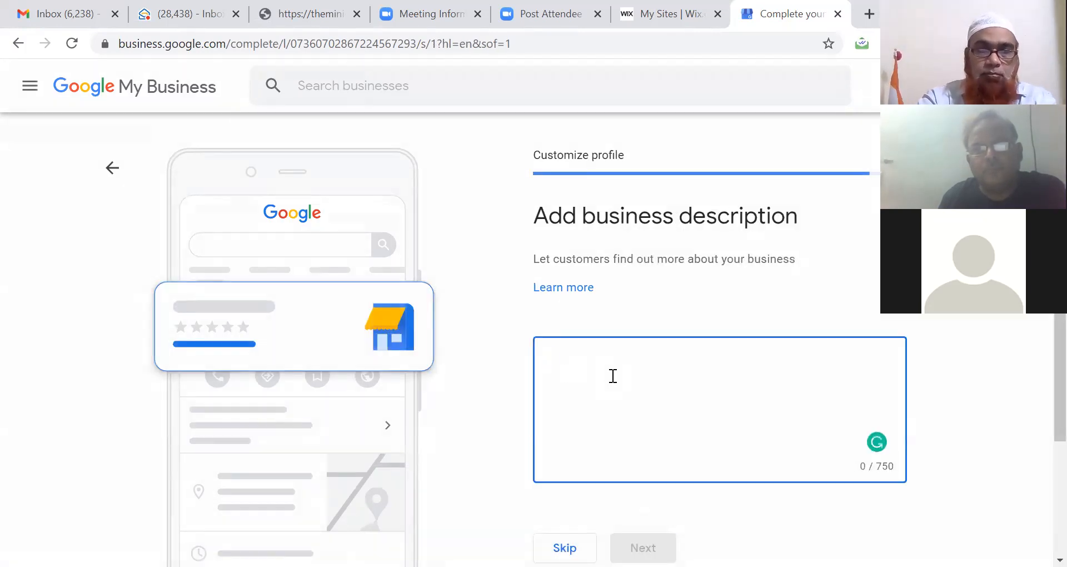
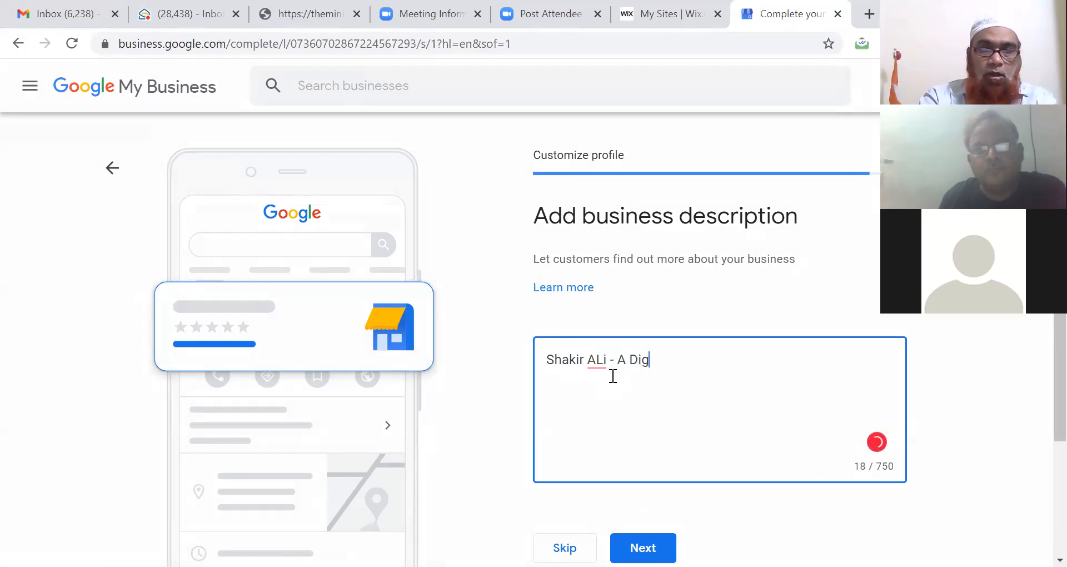
pyautogui.write('ital Market')
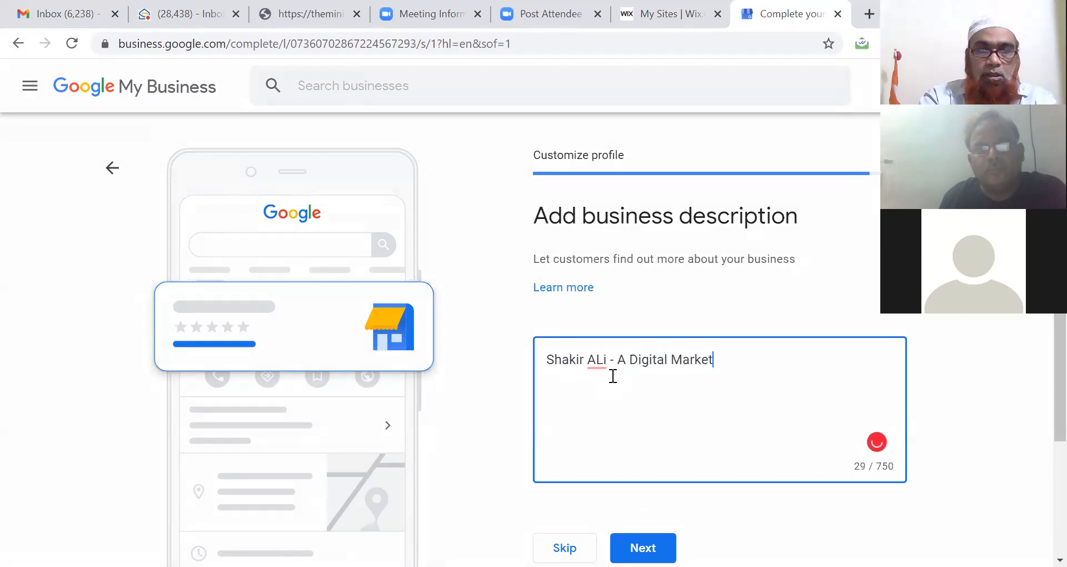
pyautogui.write('ing Trainer')
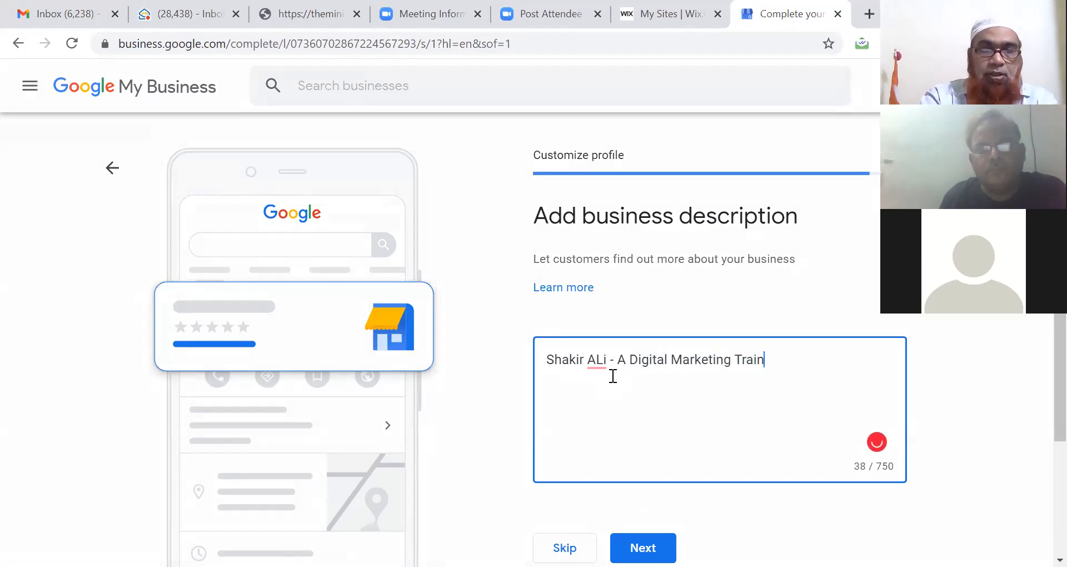
pyautogui.moveTo(602, 364)
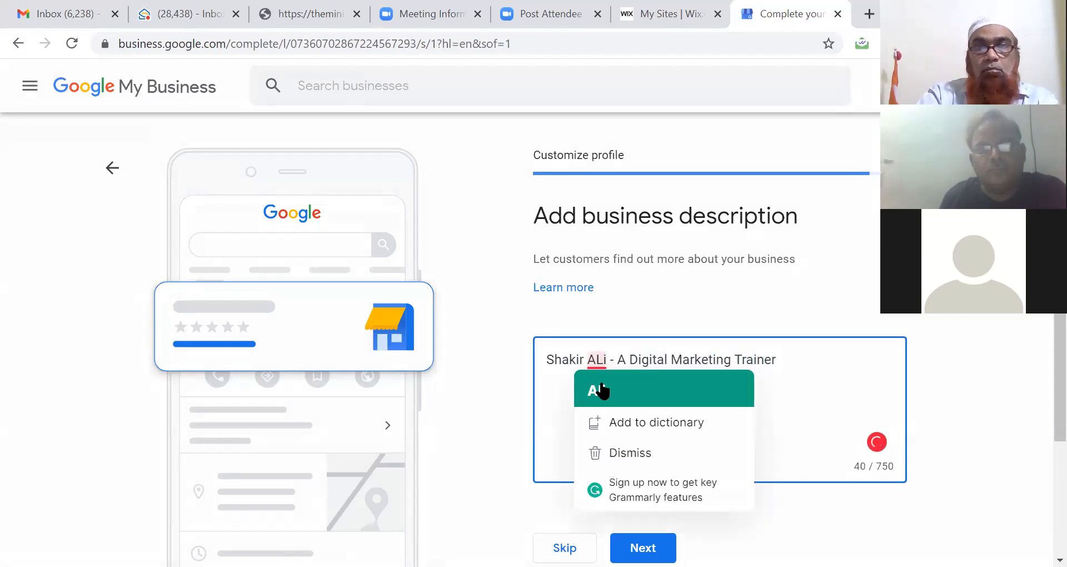
pyautogui.click(598, 390)
# Step: Add 'located in Hyderabad.' and a 'for further details call me at' line with phone and e-mail
pyautogui.click(795, 364)
pyautogui.write('located at ')
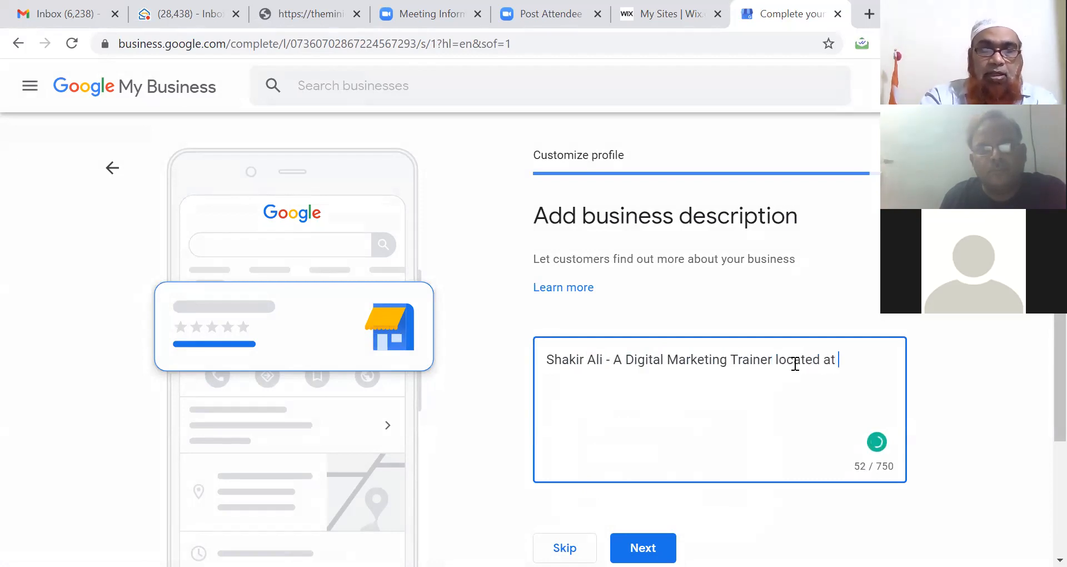
pyautogui.write('Hyderabad')
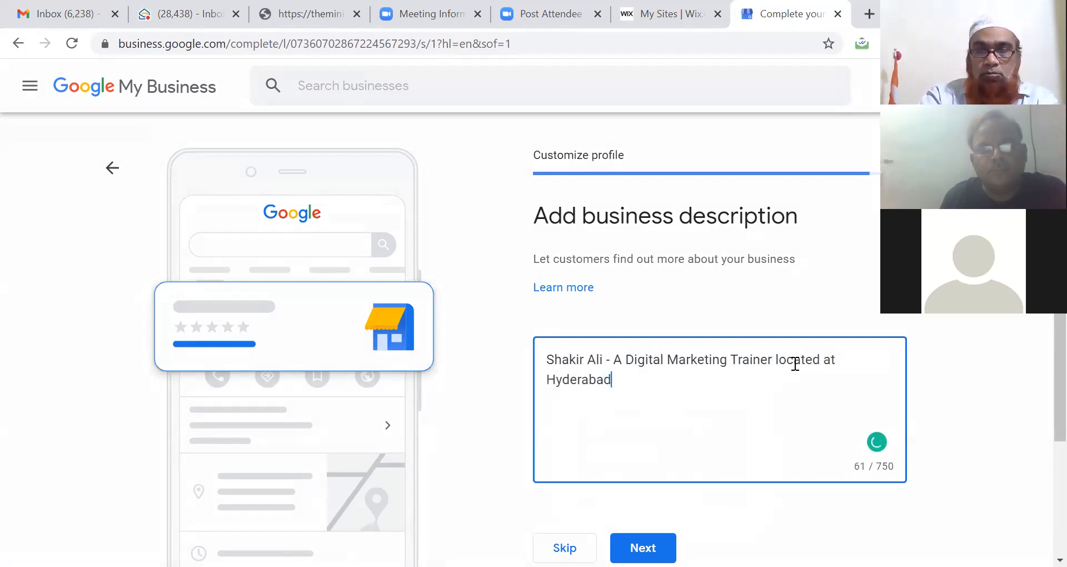
pyautogui.write('.')
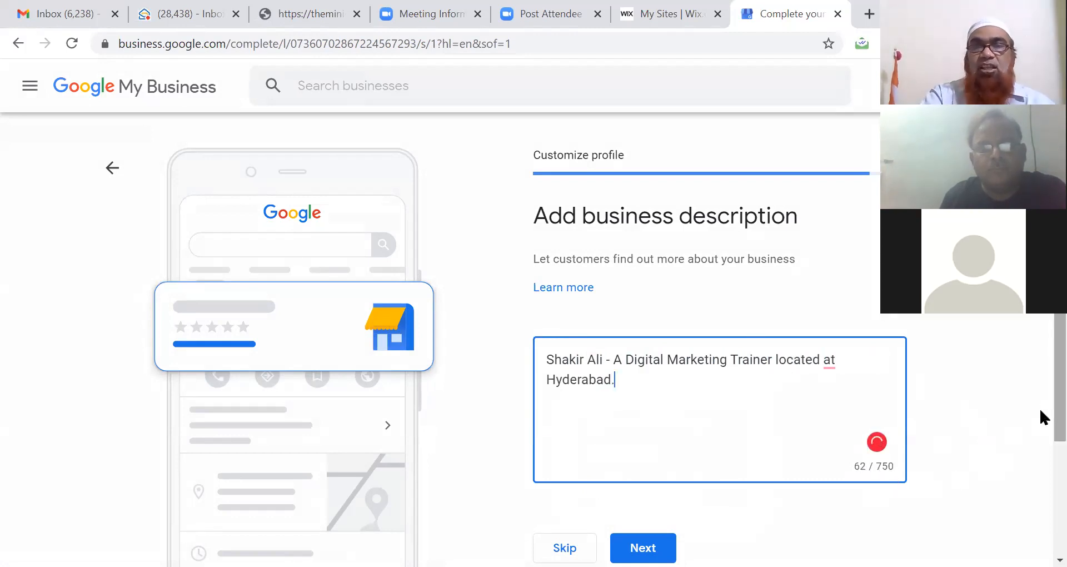
pyautogui.moveTo(830, 360)
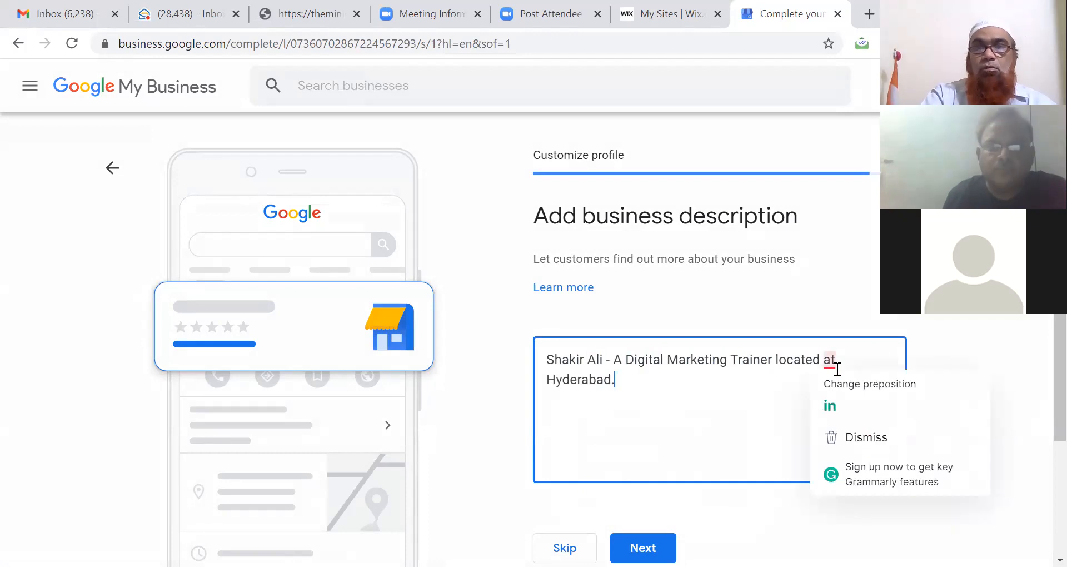
pyautogui.click(830, 409)
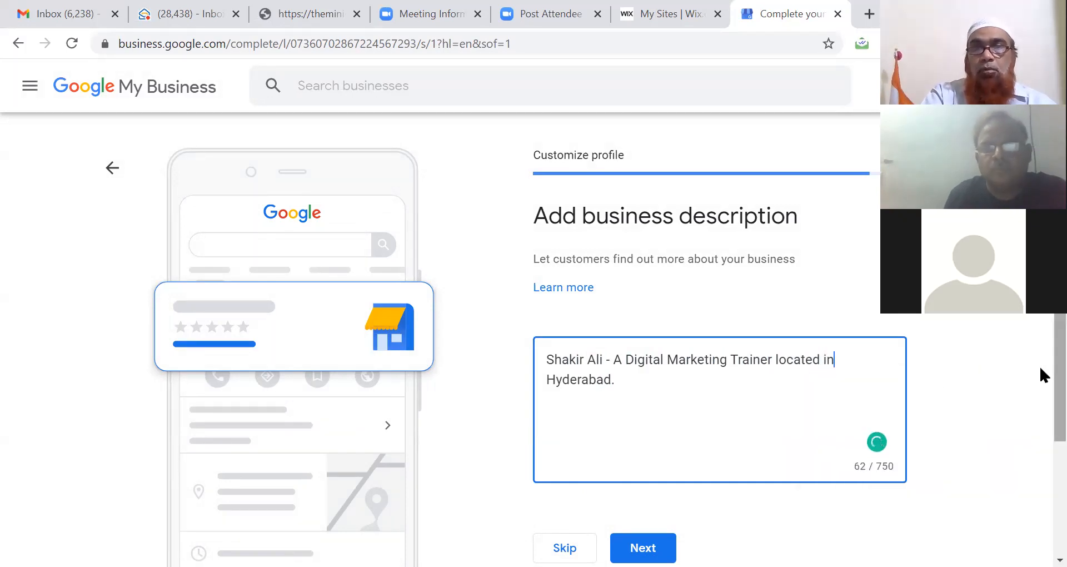
pyautogui.scroll(-2, 1043, 392)
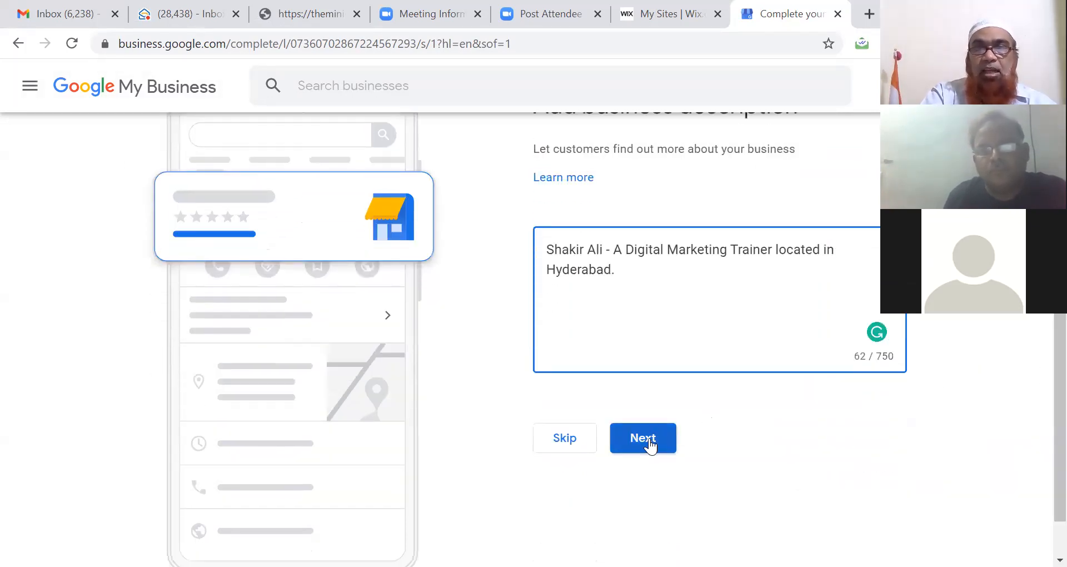
pyautogui.click(664, 273)
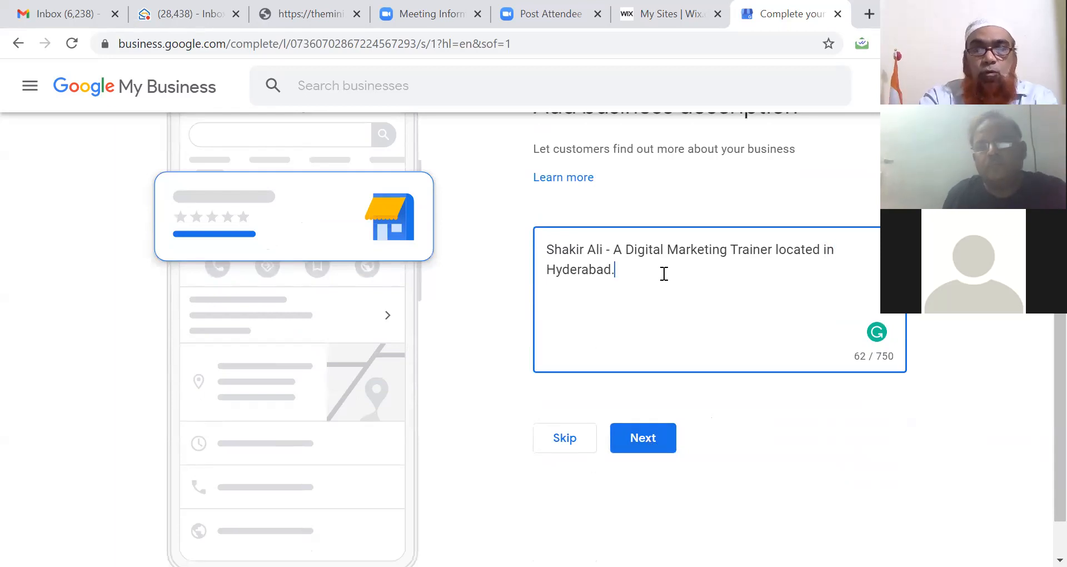
pyautogui.write('for furthe')
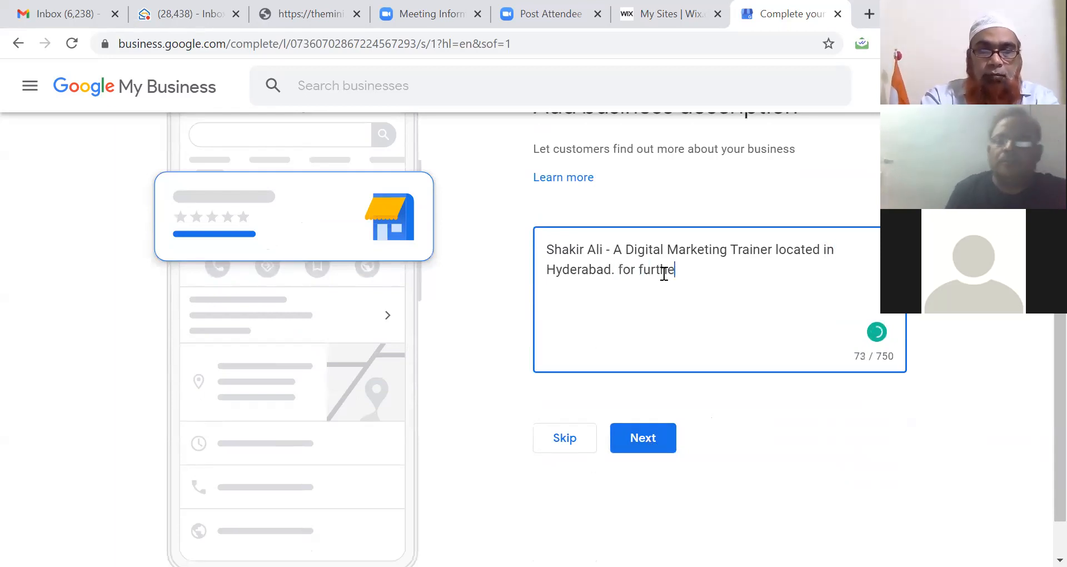
pyautogui.write('r details ')
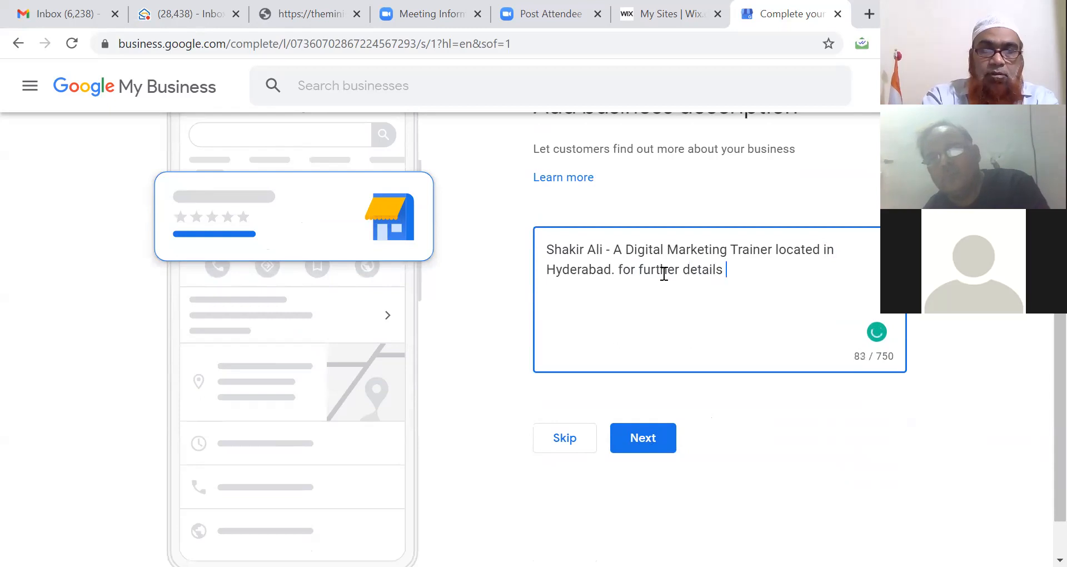
pyautogui.write('call me a')
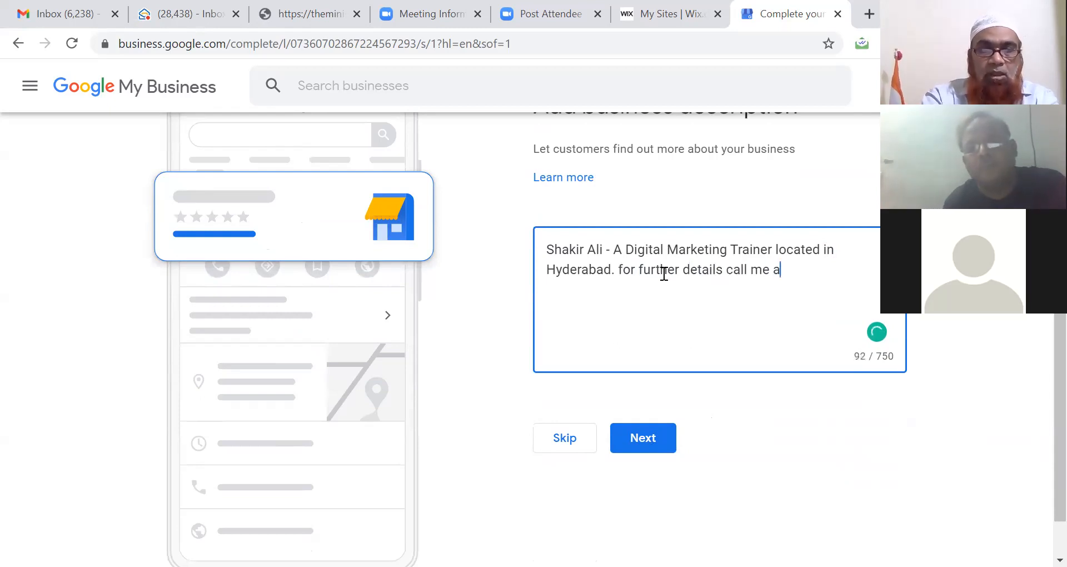
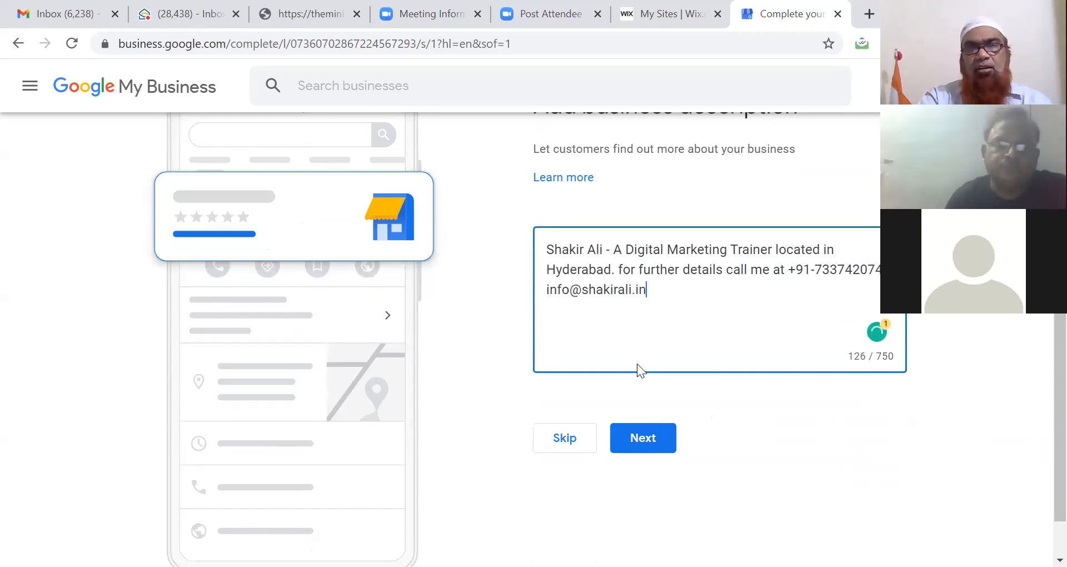
# Step: Save the description and upload the 'sample' image from Downloads as a business photo
pyautogui.click(640, 440)
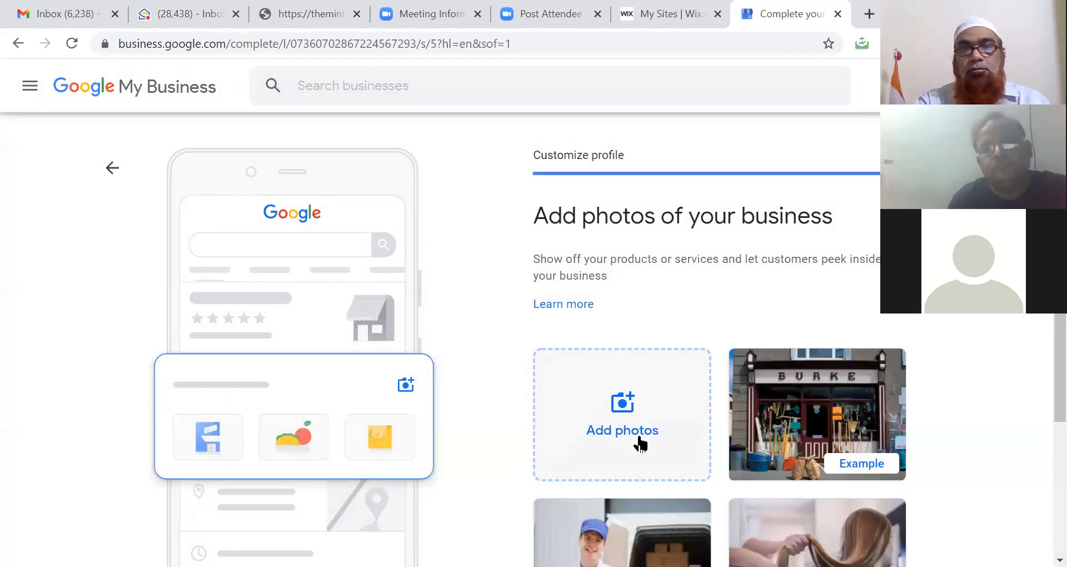
pyautogui.click(647, 426)
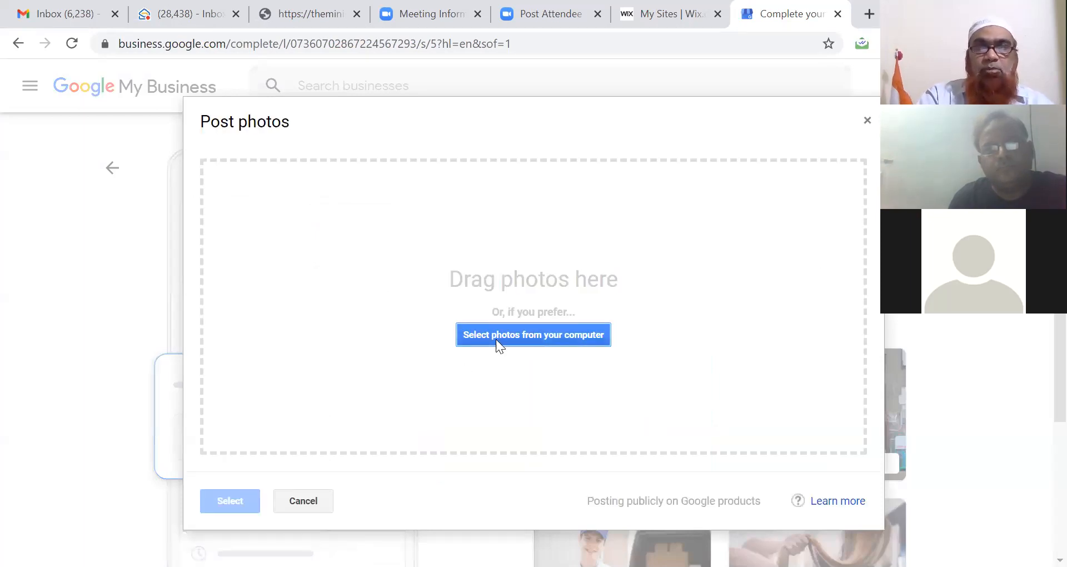
pyautogui.click(496, 340)
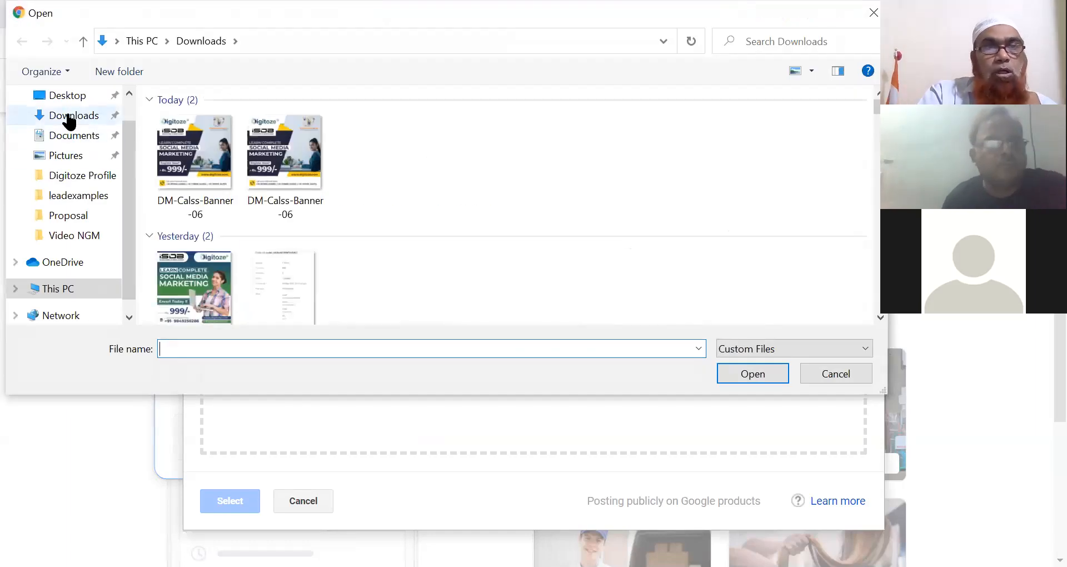
pyautogui.click(68, 117)
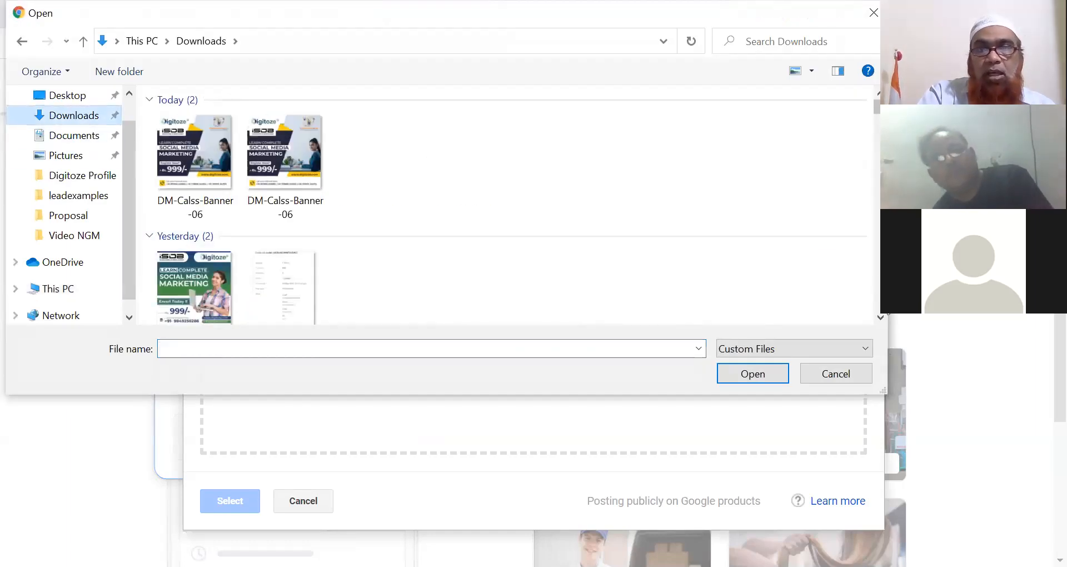
pyautogui.scroll(-3, 505, 205)
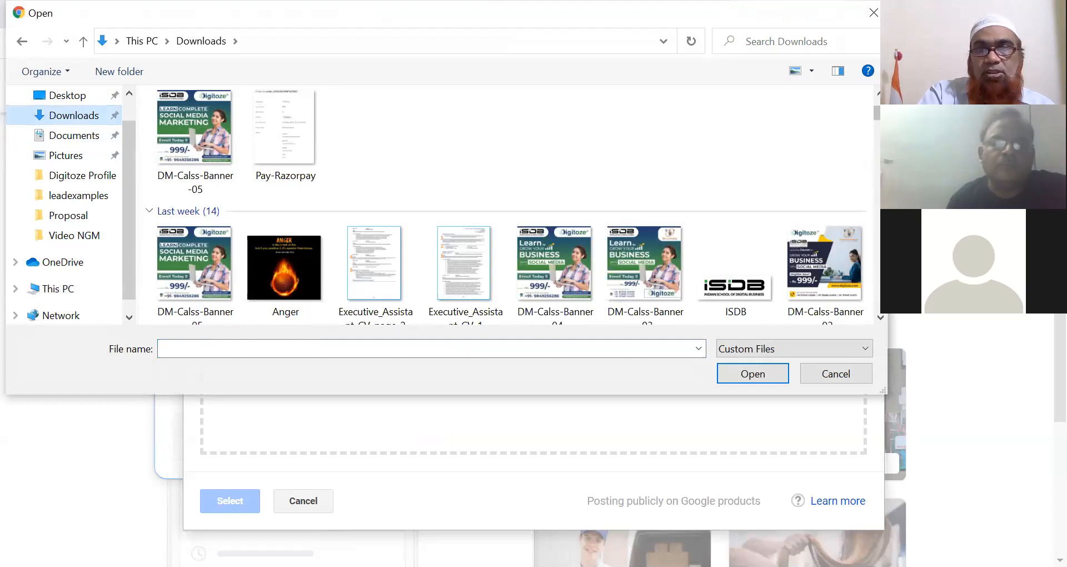
pyautogui.scroll(-3, 506, 205)
pyautogui.scroll(-3, 505, 206)
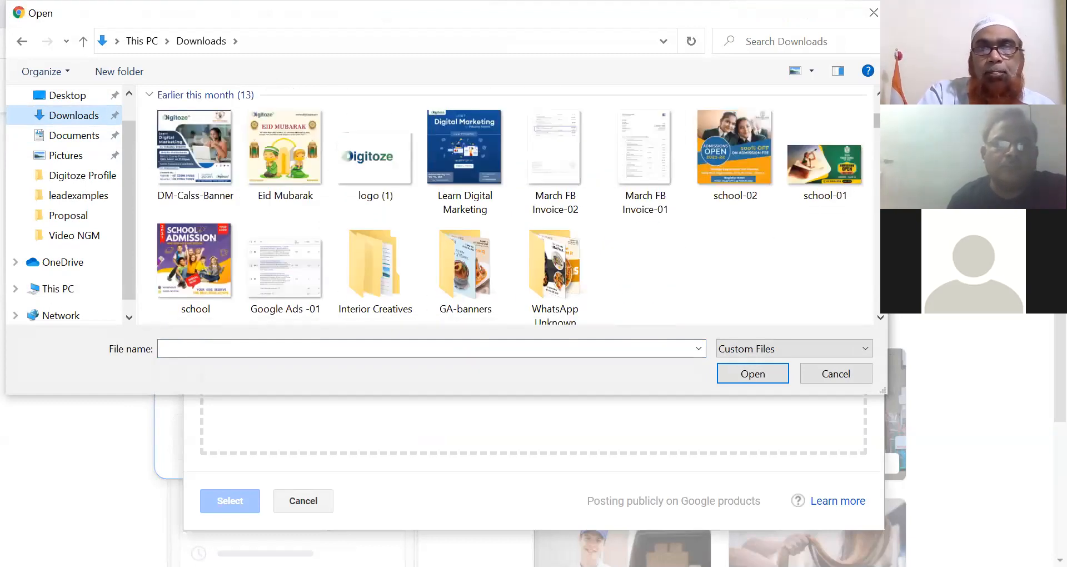
pyautogui.scroll(-3, 505, 205)
pyautogui.scroll(-3, 505, 206)
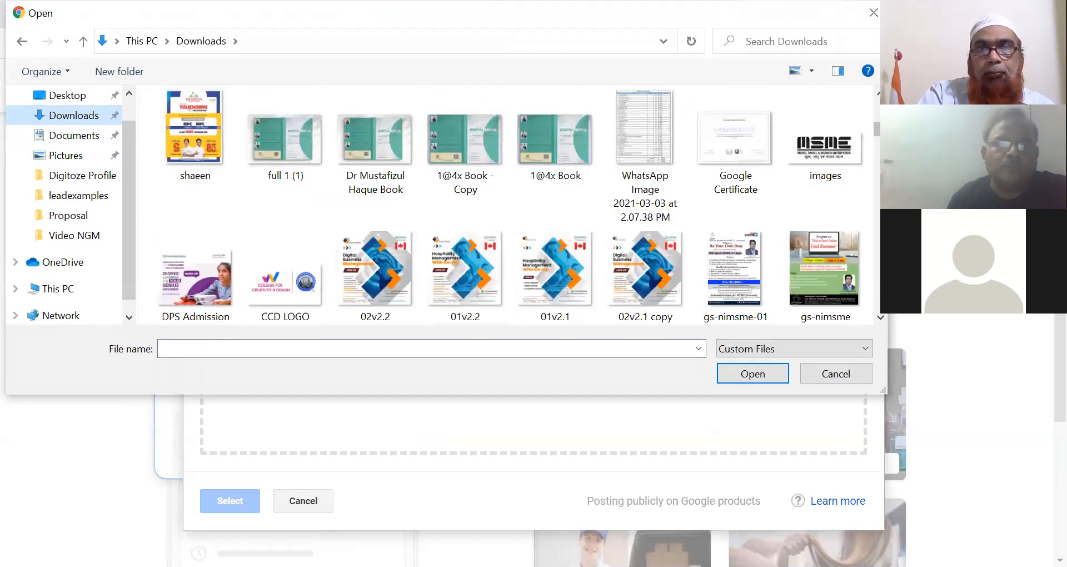
pyautogui.scroll(-3, 506, 205)
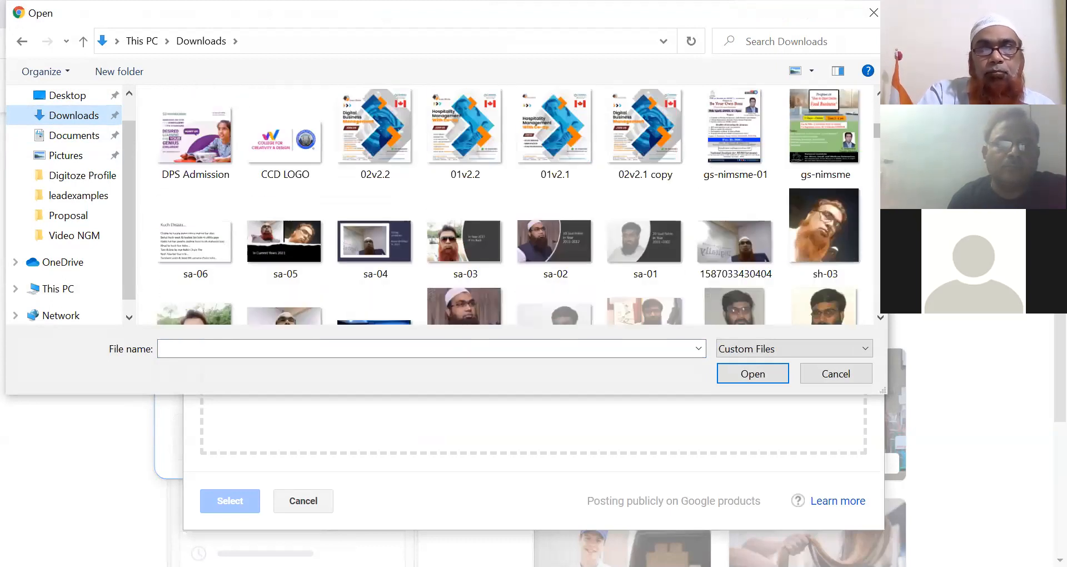
pyautogui.scroll(-3, 188, 191)
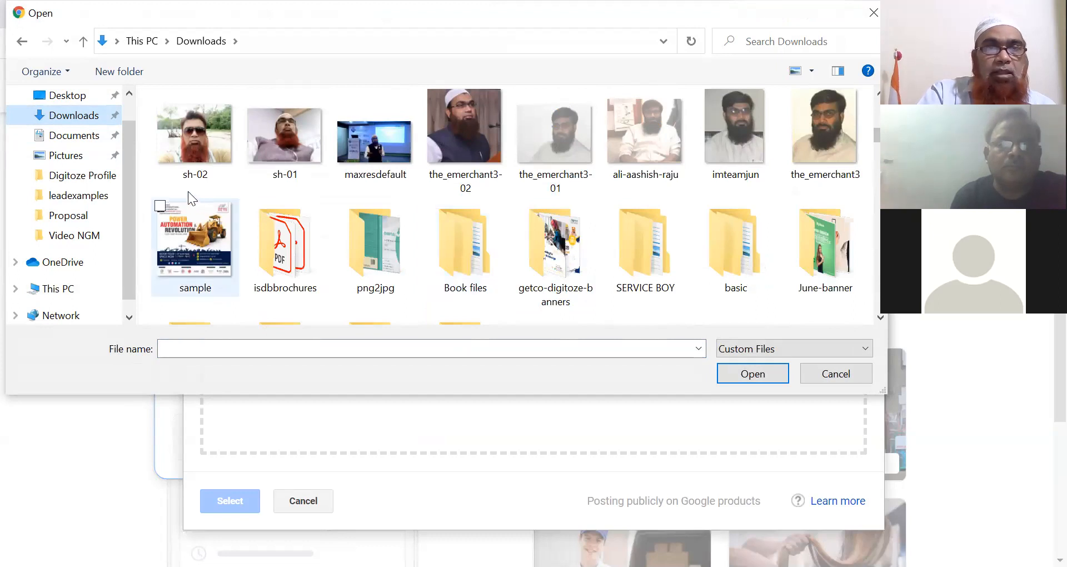
pyautogui.click(201, 244)
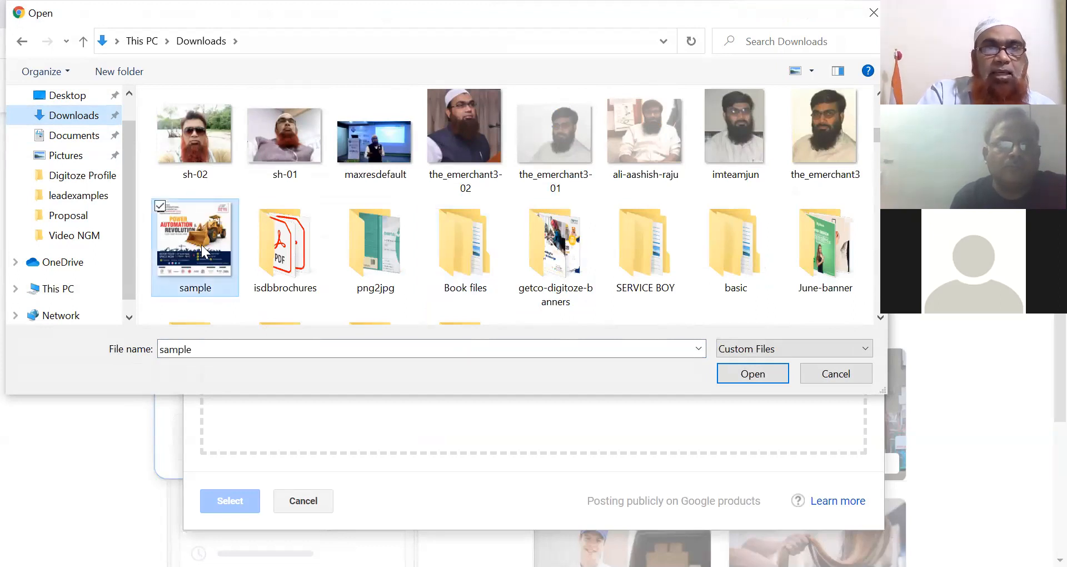
pyautogui.click(733, 373)
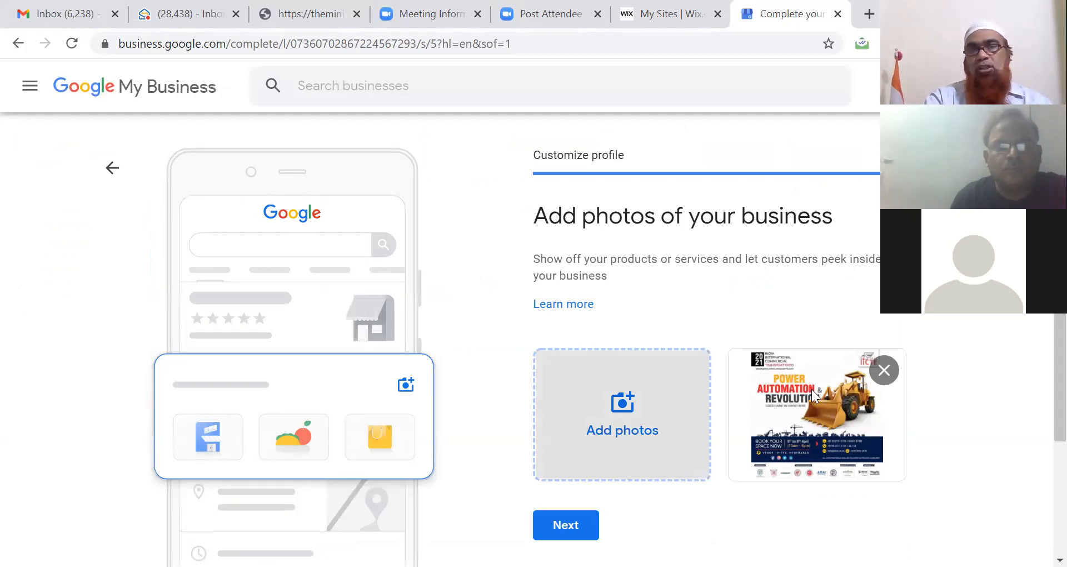
# Step: Remove the uploaded photo and skip the photos step
pyautogui.click(886, 371)
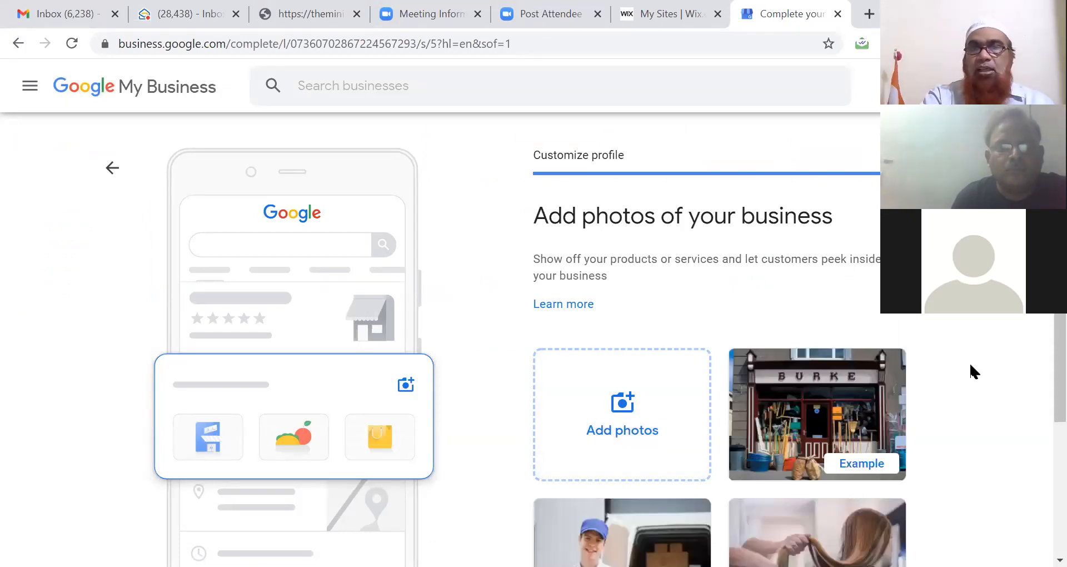
pyautogui.scroll(-3, 1039, 454)
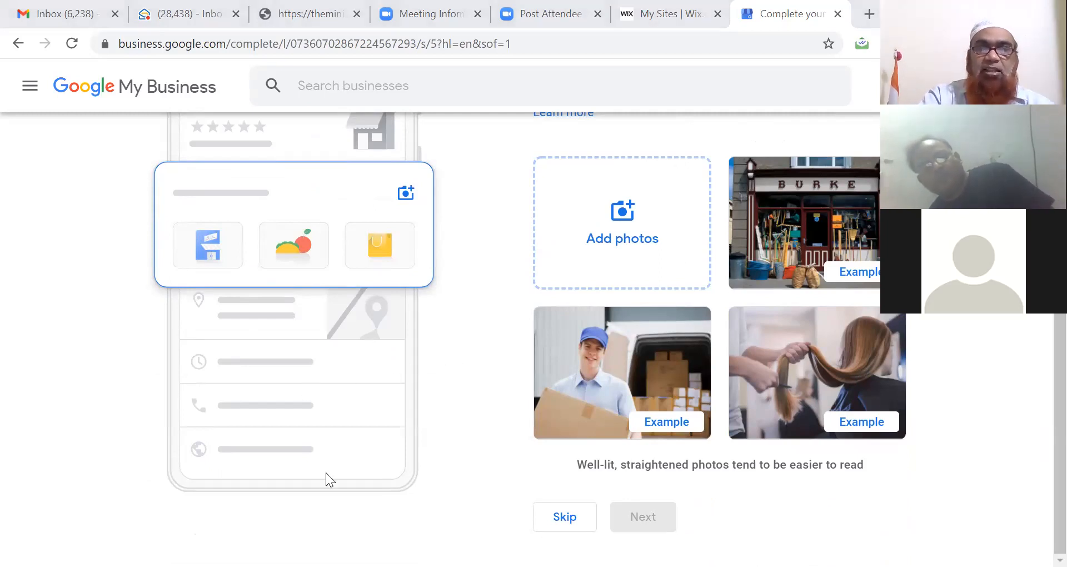
pyautogui.click(566, 517)
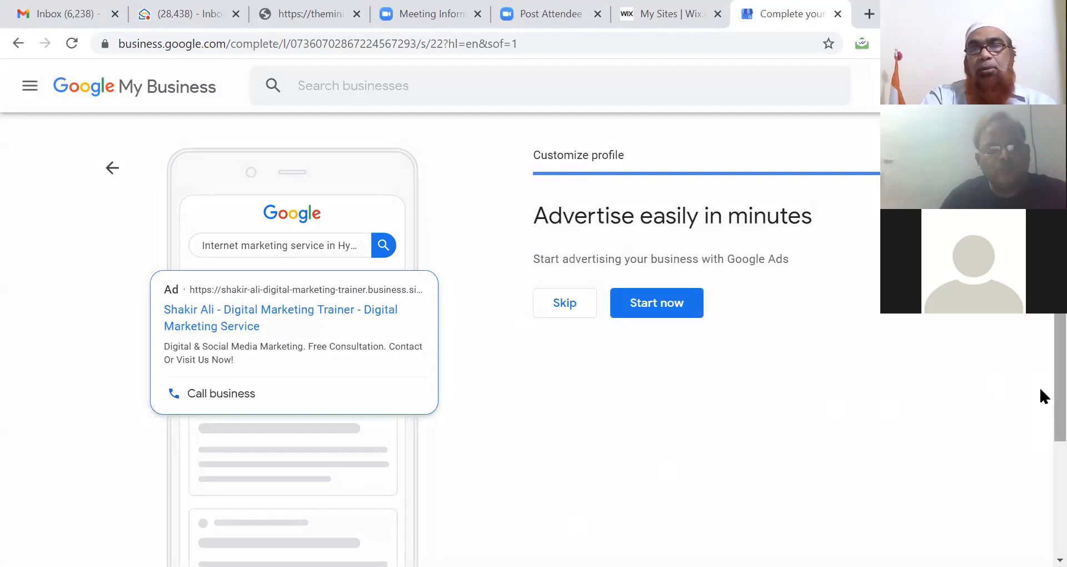
# Step: Skip the 'Advertise easily in minutes' Google Ads offer
pyautogui.scroll(-1, 1039, 374)
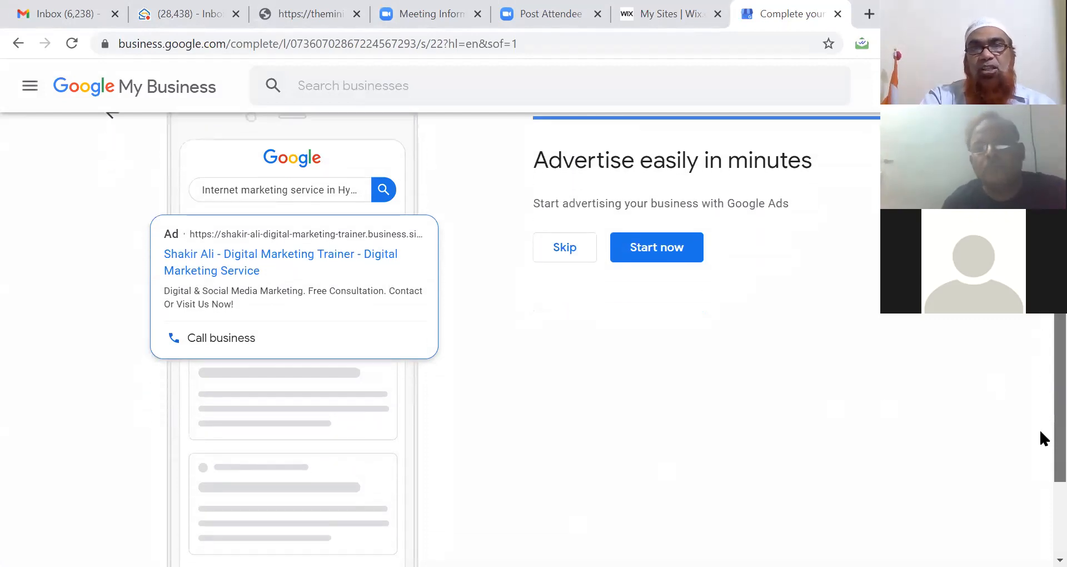
pyautogui.scroll(1, 1038, 389)
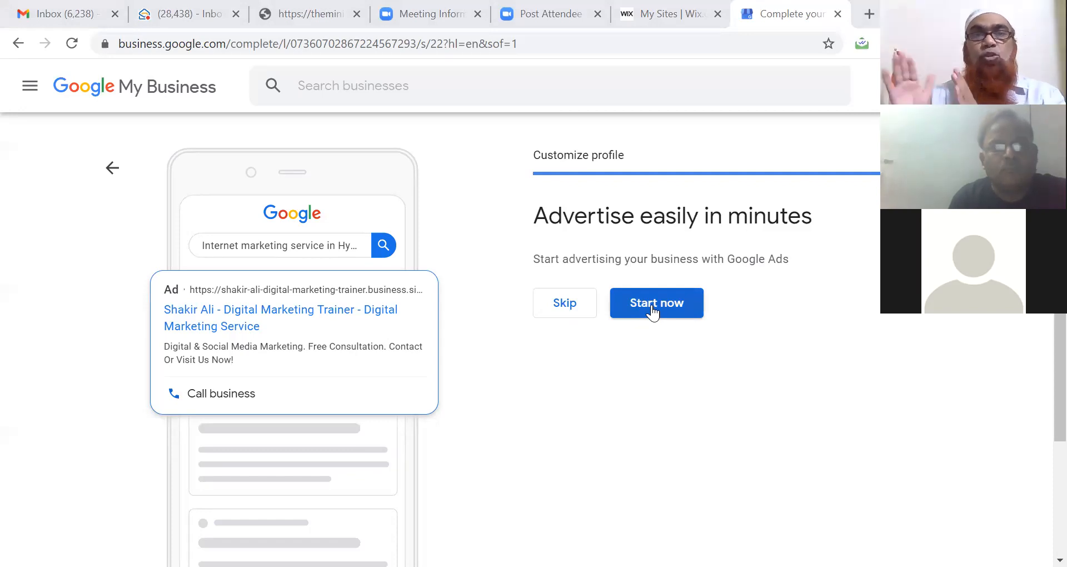
pyautogui.click(572, 303)
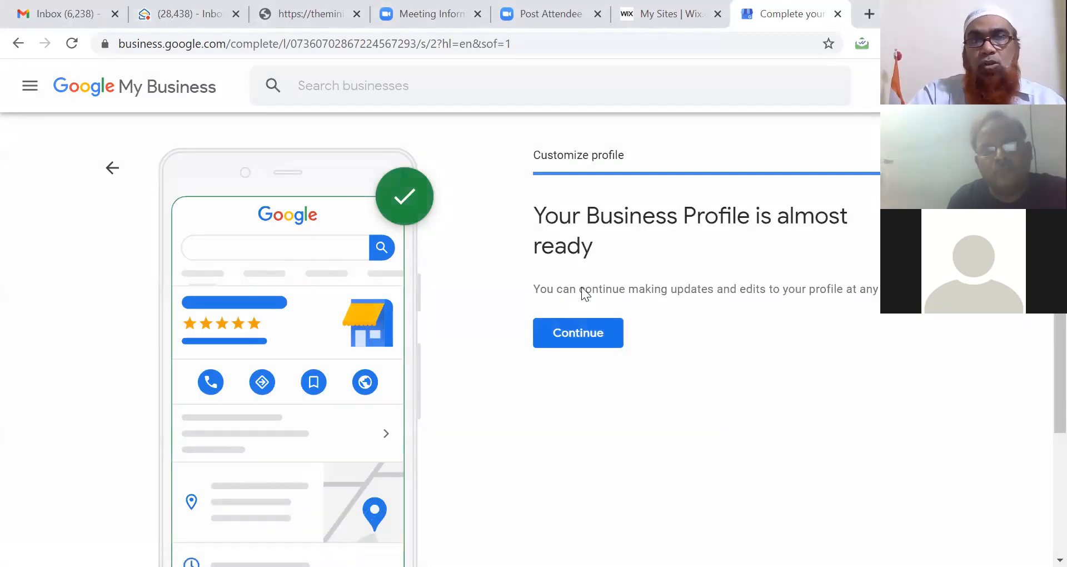
# Step: Finish setup and scroll the dashboard down to 'Your business is on Google'
pyautogui.click(579, 337)
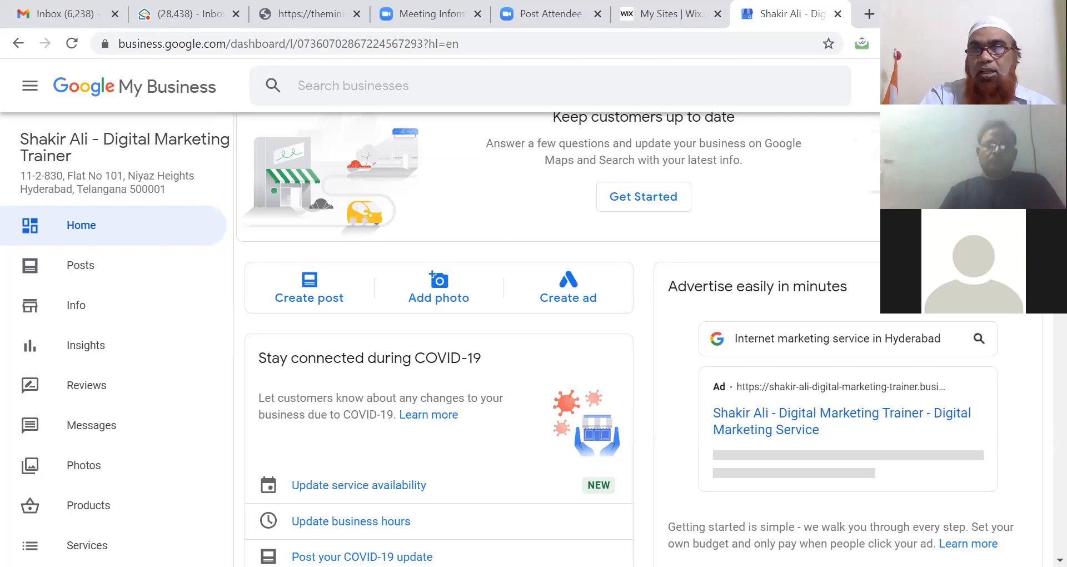
pyautogui.scroll(-6, 1042, 318)
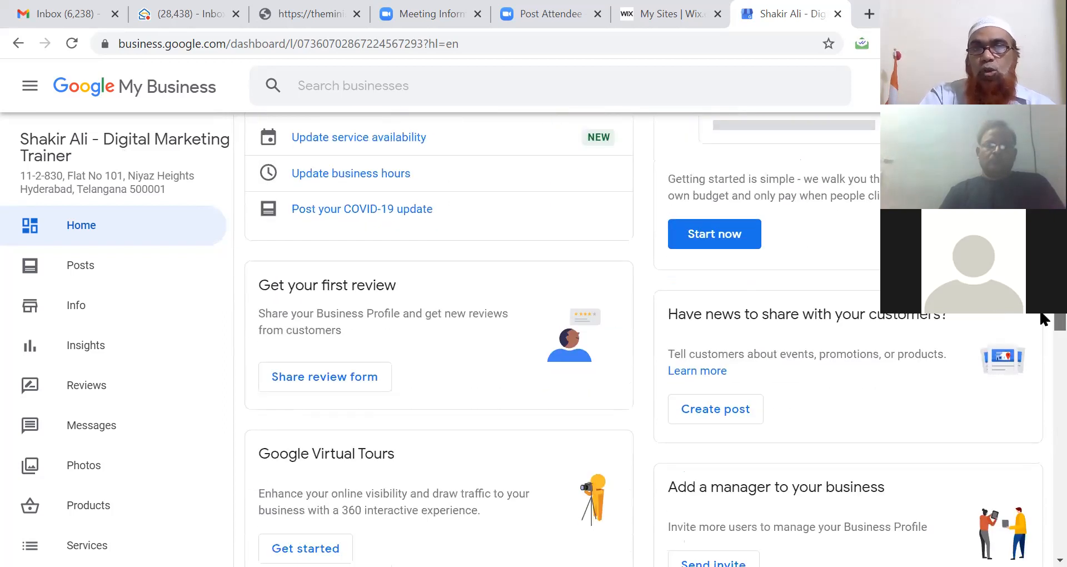
pyautogui.scroll(-2, 1041, 327)
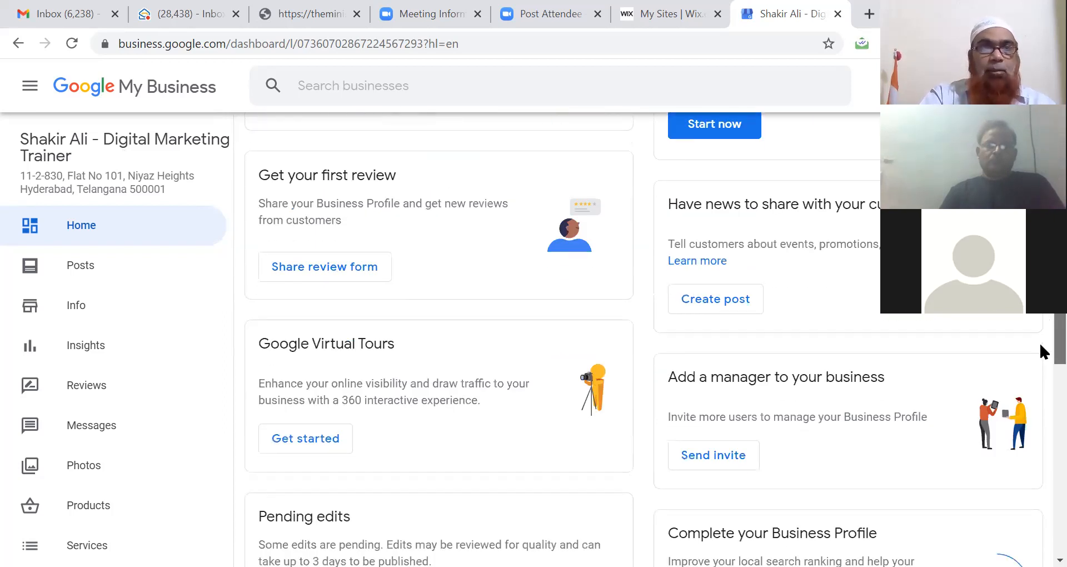
pyautogui.scroll(-7, 1041, 351)
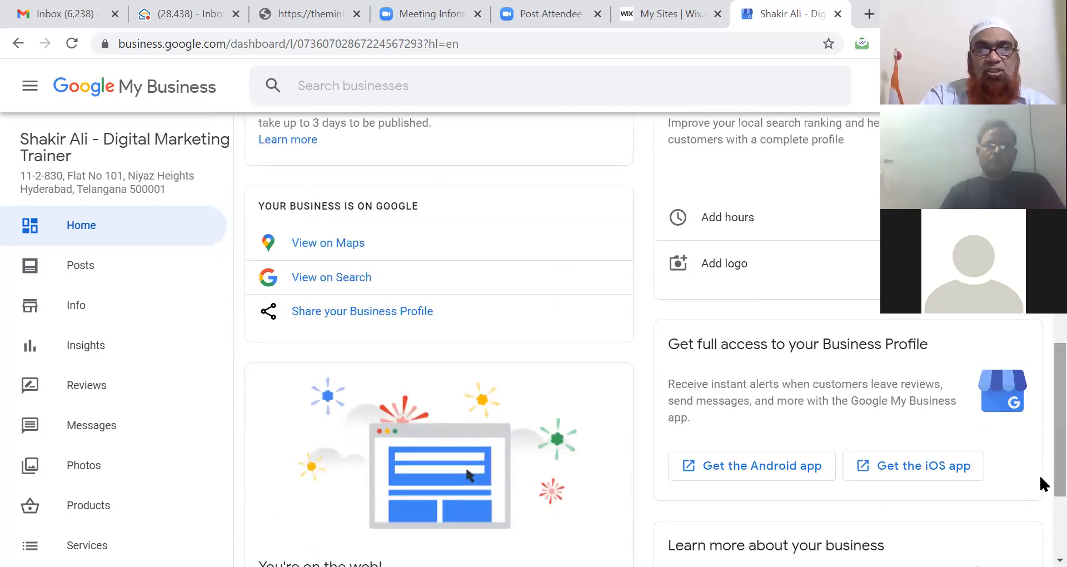
# Step: Copy the profile's share link from 'Share your Business Profile'
pyautogui.click(361, 312)
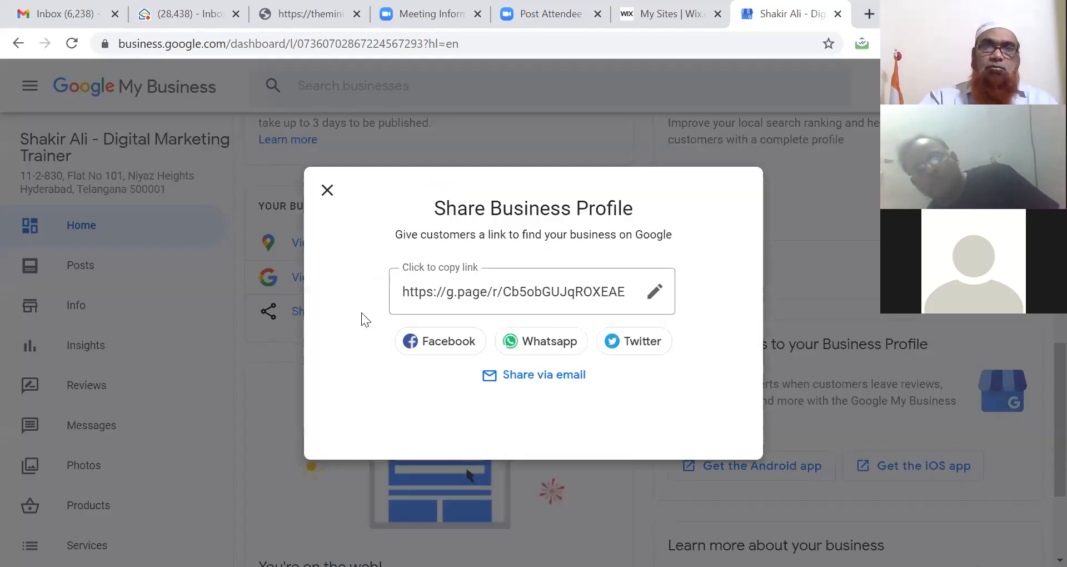
pyautogui.click(524, 288)
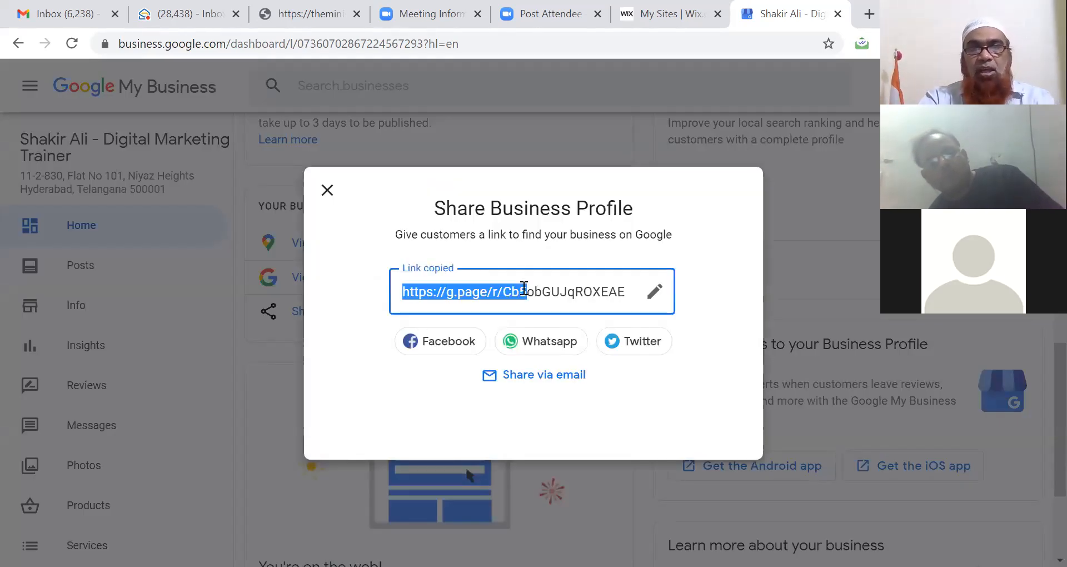
pyautogui.click(653, 292)
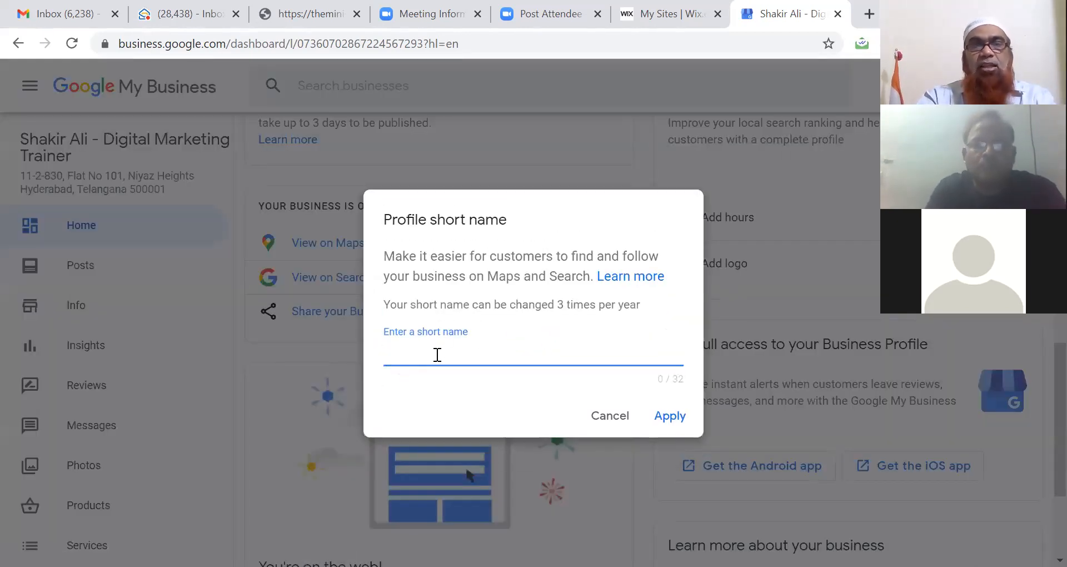
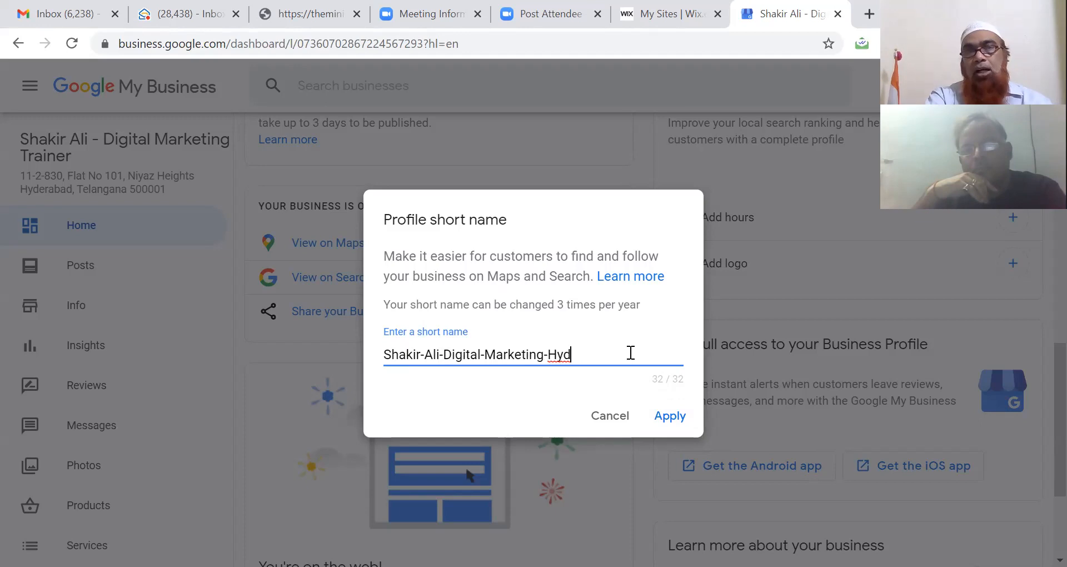
# Step: Apply a profile short name built from the owner's name, ending in Digital-Marketing-Hyd
pyautogui.click(663, 413)
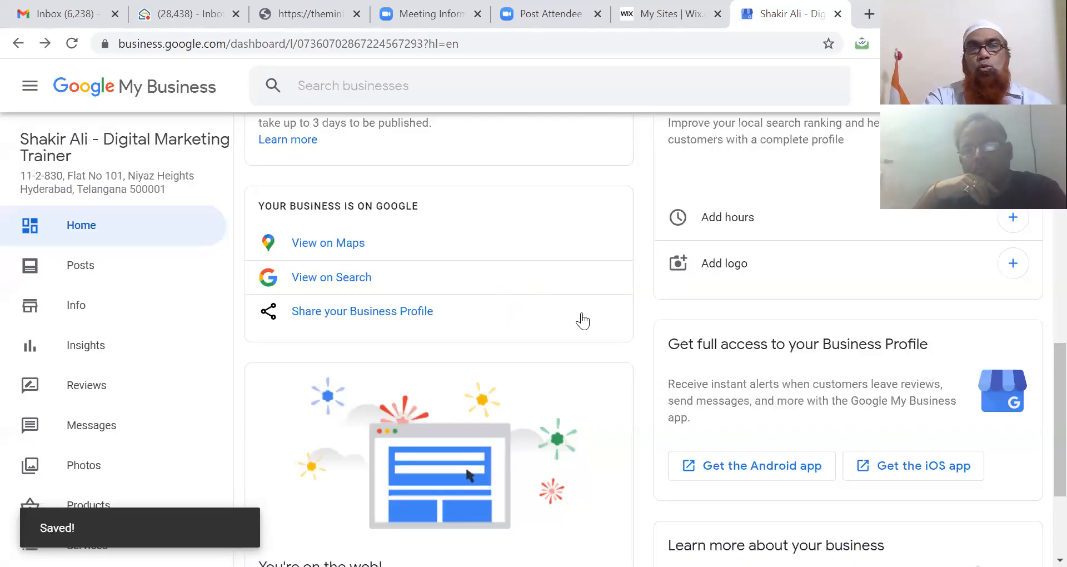
# Step: Copy the profile's g.page share link and paste it into the browser address bar
pyautogui.click(507, 317)
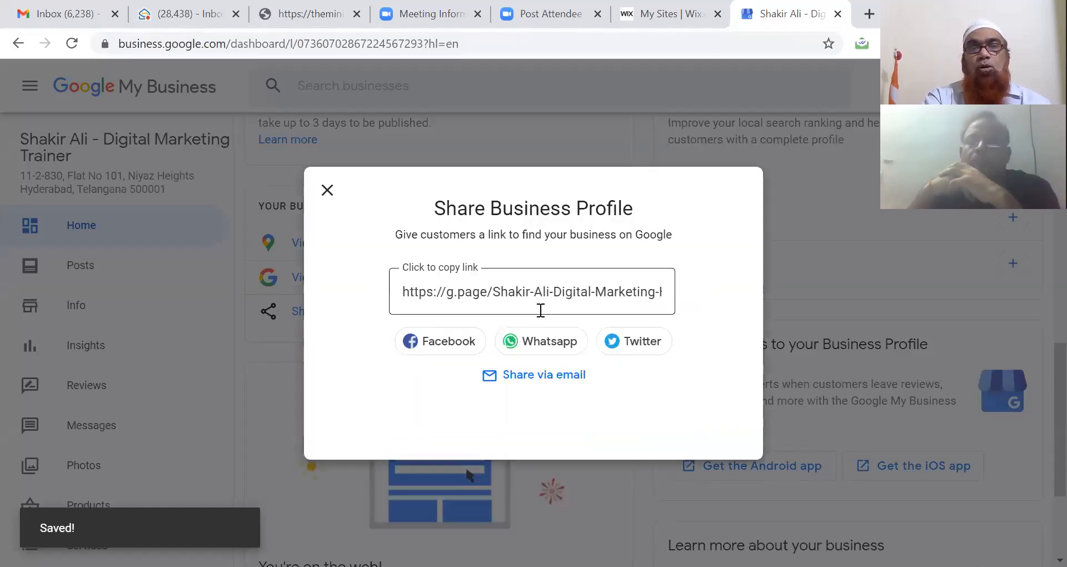
pyautogui.click(536, 295)
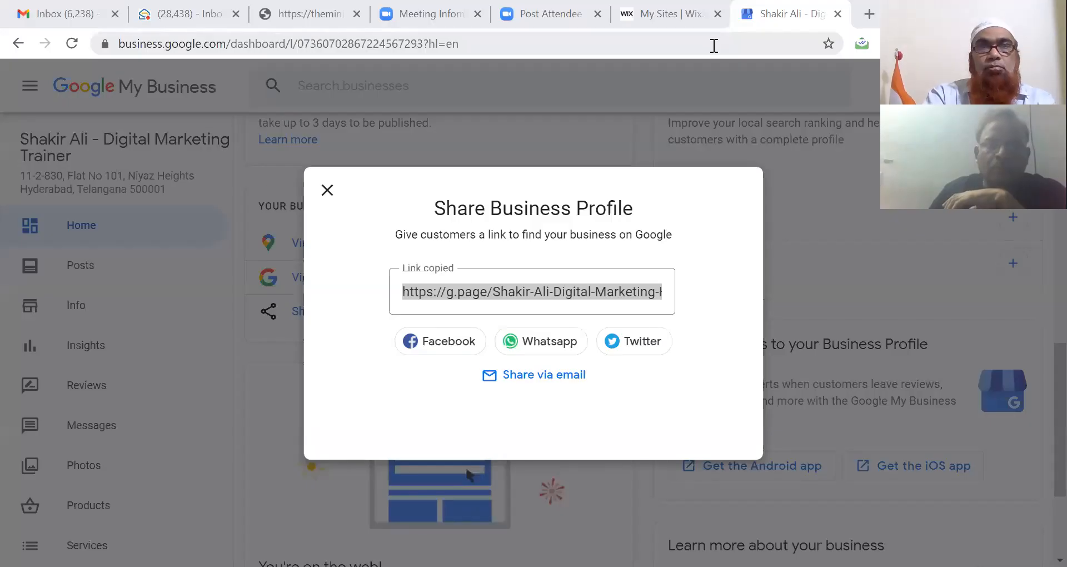
pyautogui.click(711, 43)
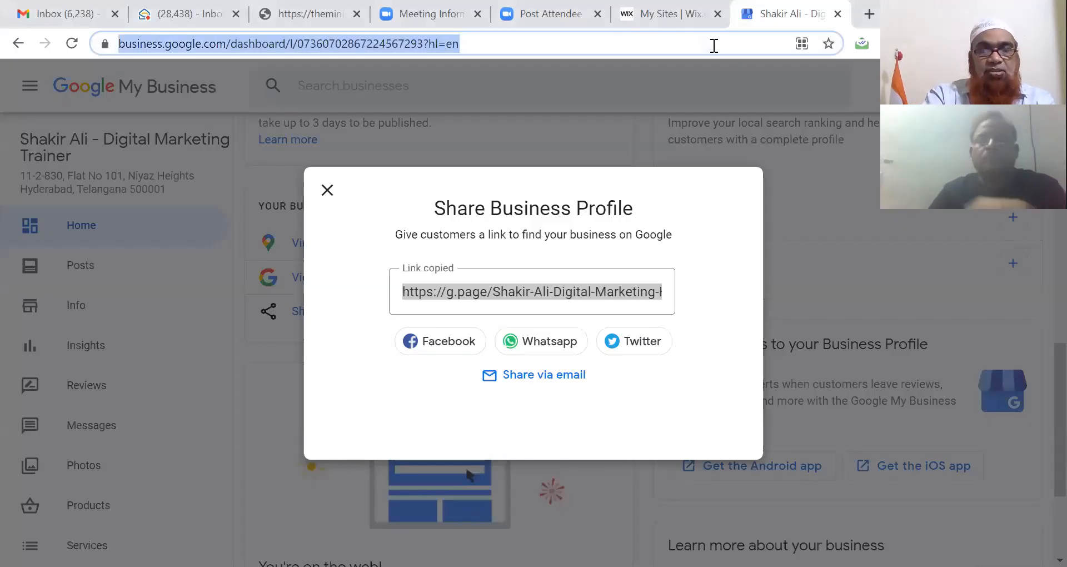
pyautogui.hotkey('ctrl', 'v')
# Step: Load the g.page link to reach the Maps listing and open its business.site website
pyautogui.press('Return')
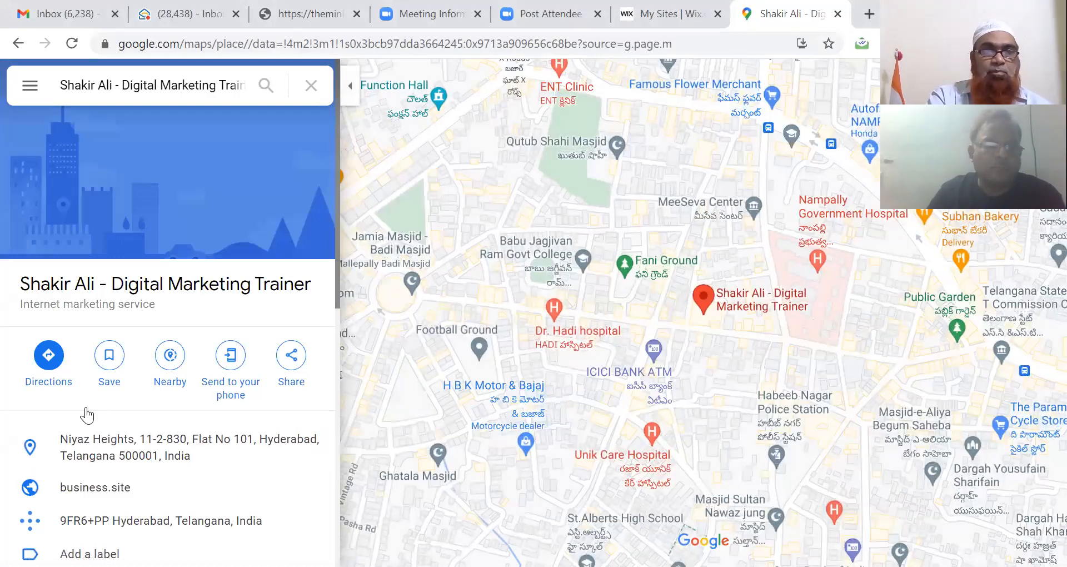
pyautogui.scroll(-3, 86, 414)
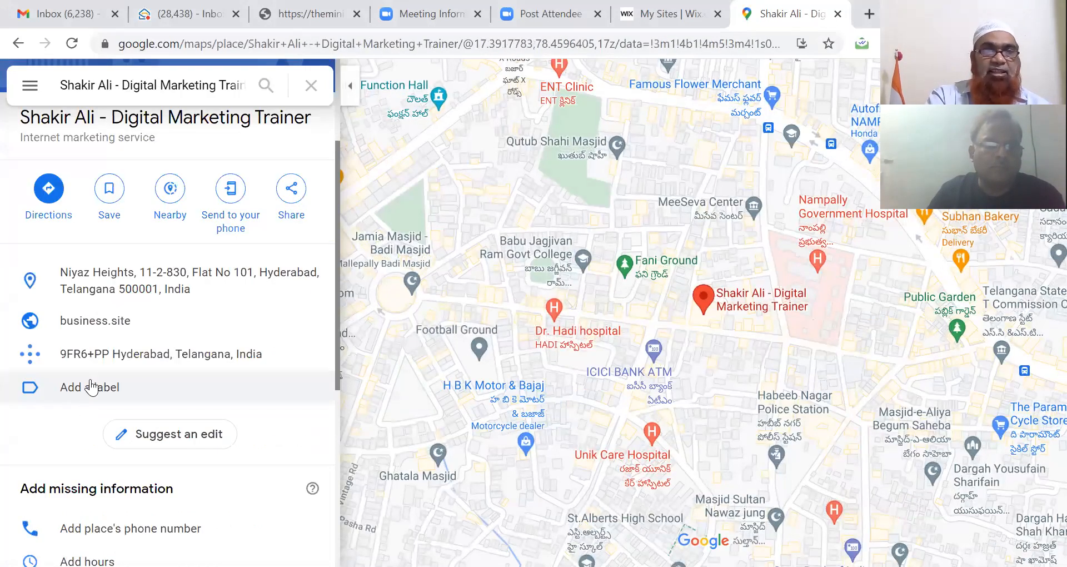
pyautogui.click(103, 322)
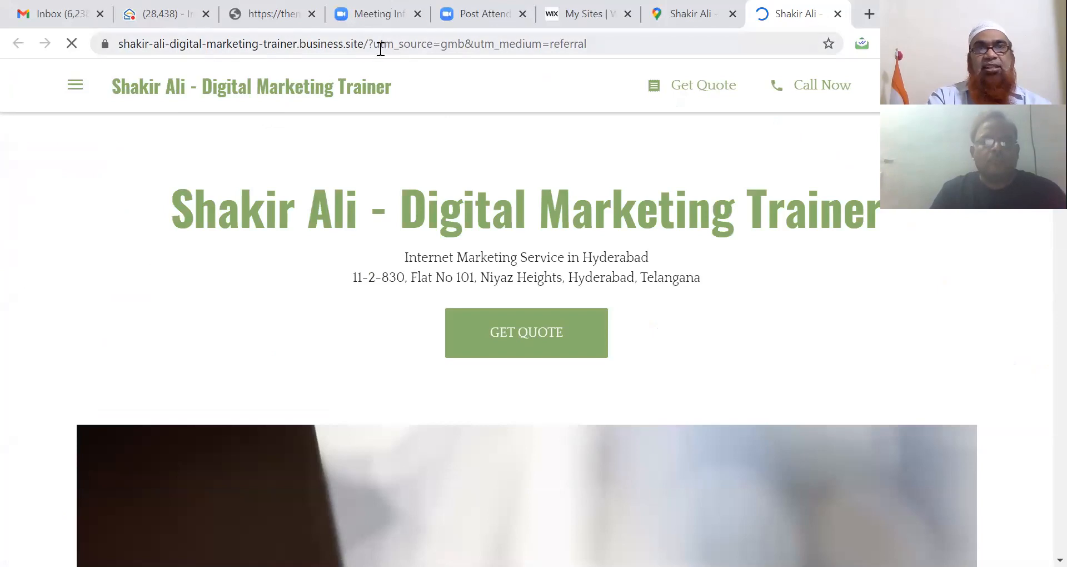
# Step: Strip the ?utm_source tracking parameters from the URL and reload the plain business.site address
pyautogui.moveTo(371, 45); pyautogui.dragTo(609, 42)
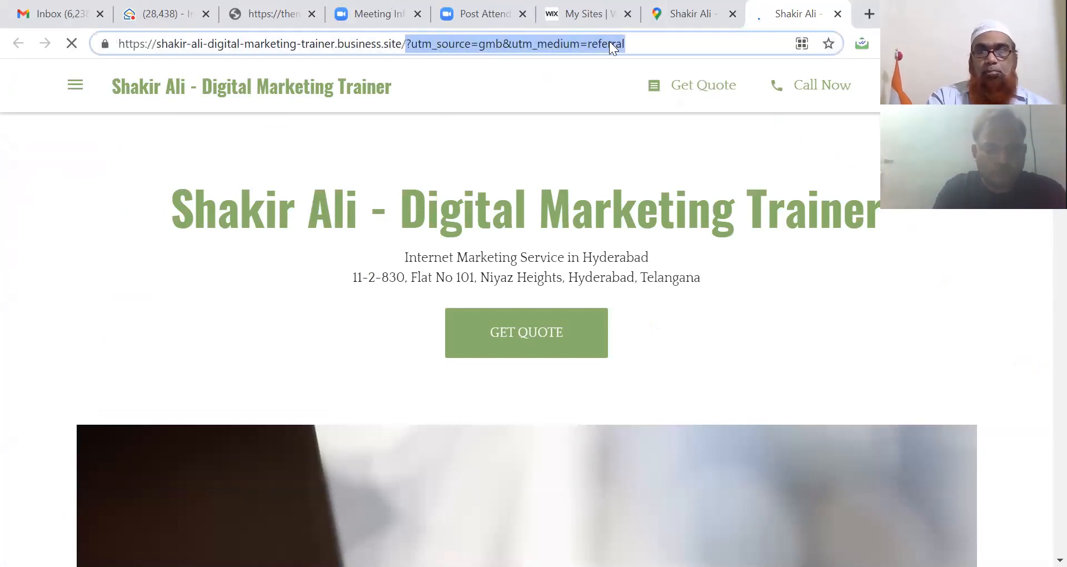
pyautogui.press('BackSpace')
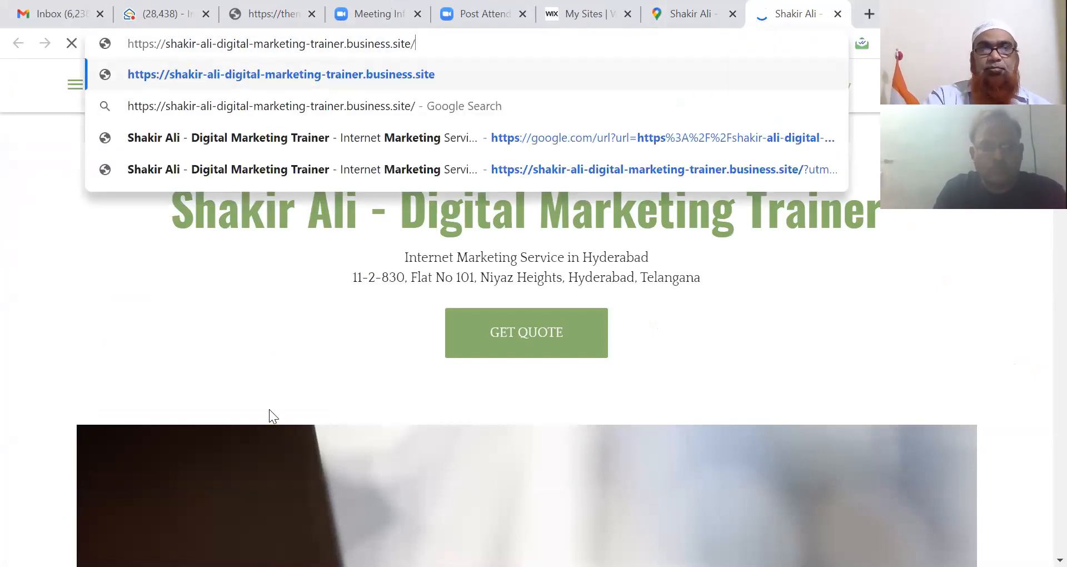
pyautogui.click(269, 409)
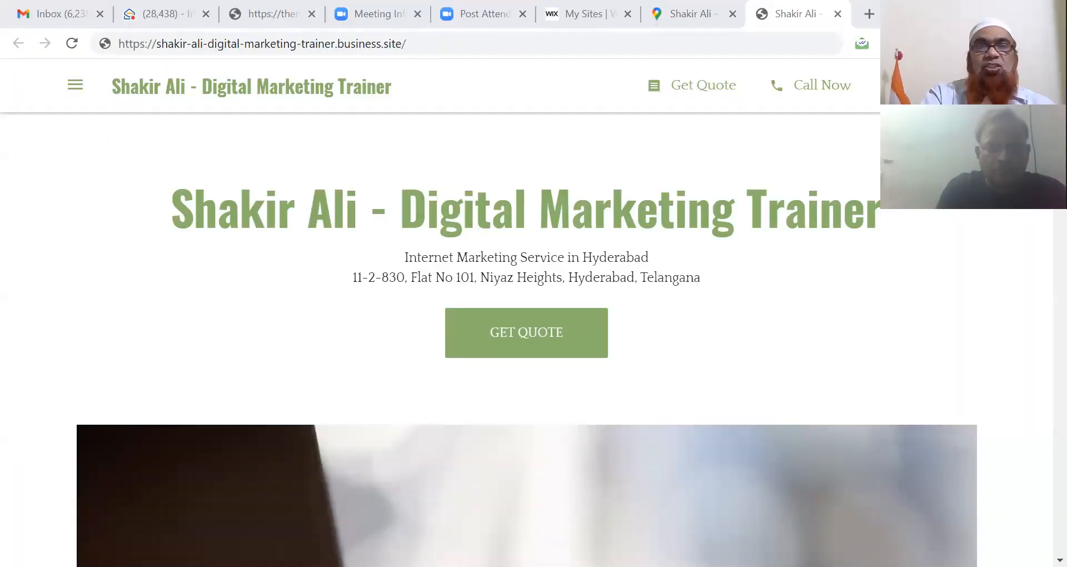
# Step: Scroll through the site to review the location map, the Contact call button and the Address directions
pyautogui.scroll(-1, 438, 339)
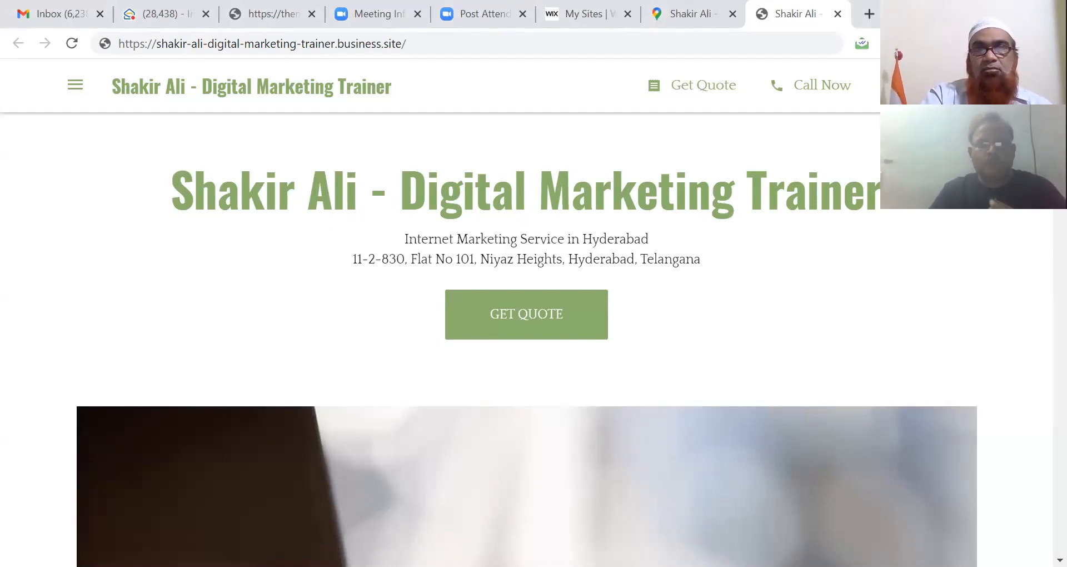
pyautogui.scroll(-10, 1038, 211)
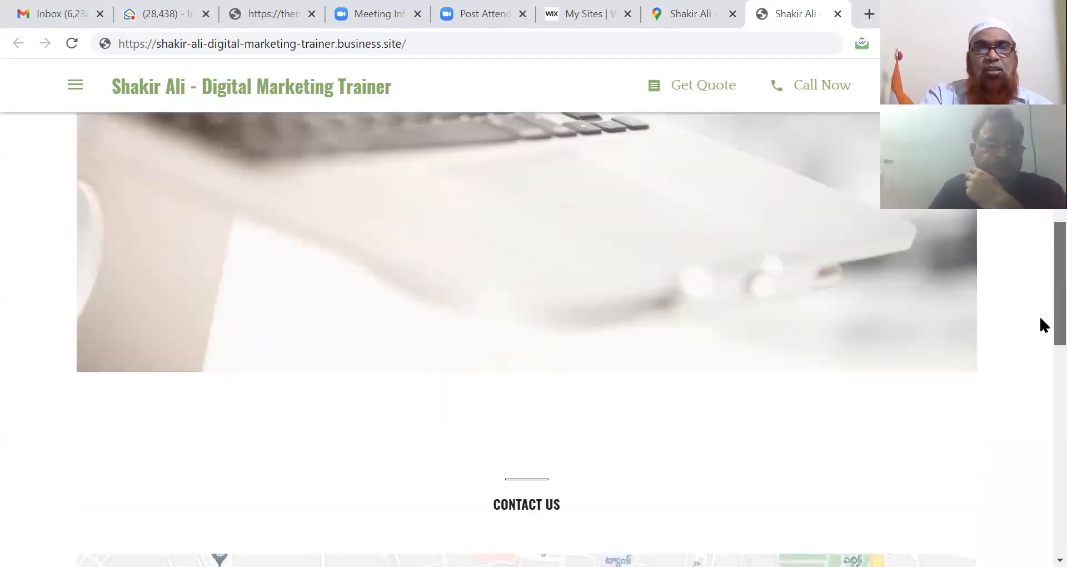
pyautogui.scroll(-2, 1040, 327)
pyautogui.scroll(-2, 1040, 339)
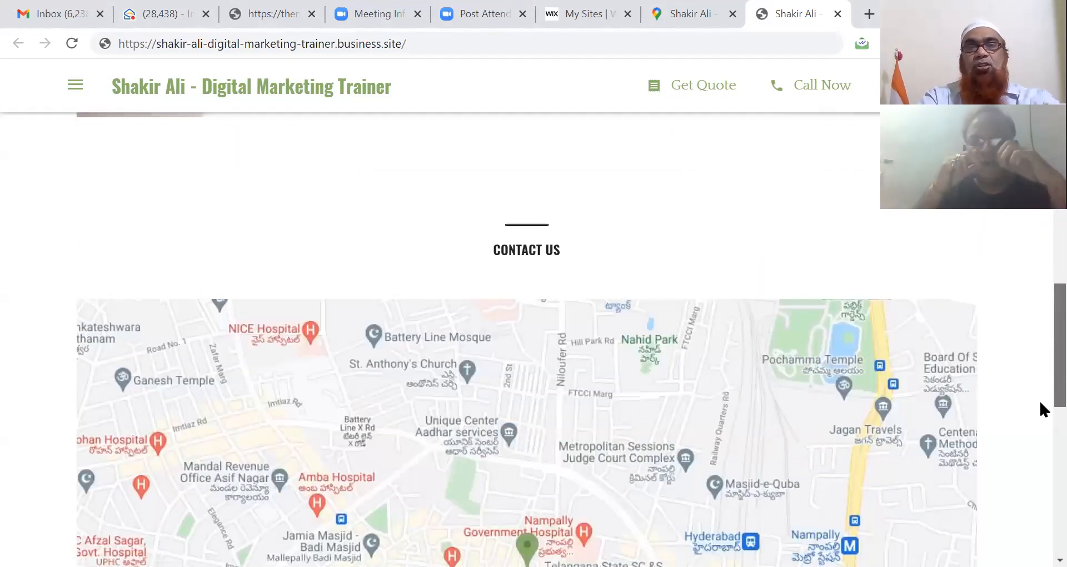
pyautogui.scroll(-2, 1041, 409)
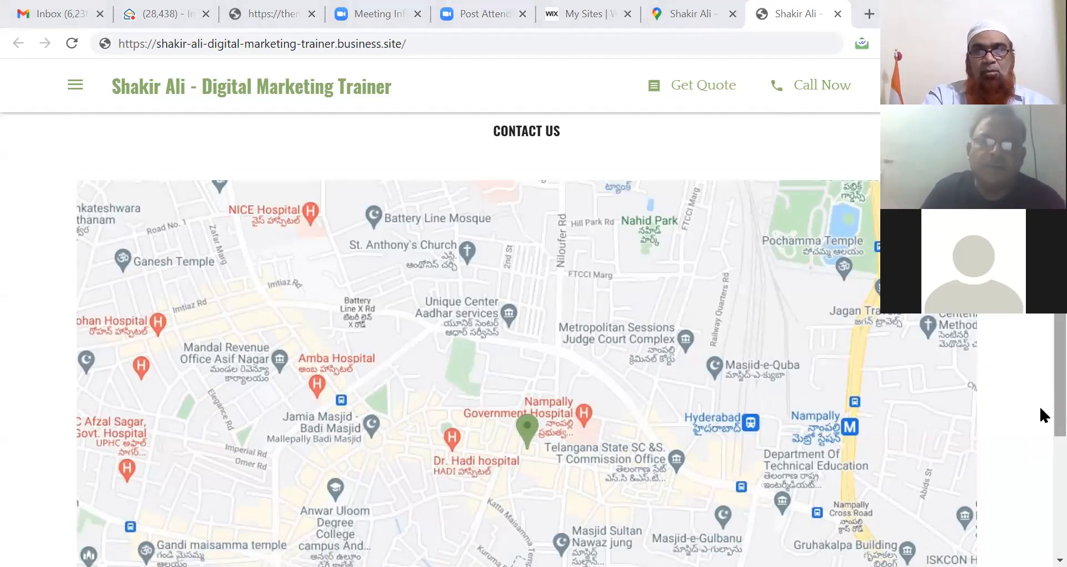
pyautogui.scroll(10, 1039, 364)
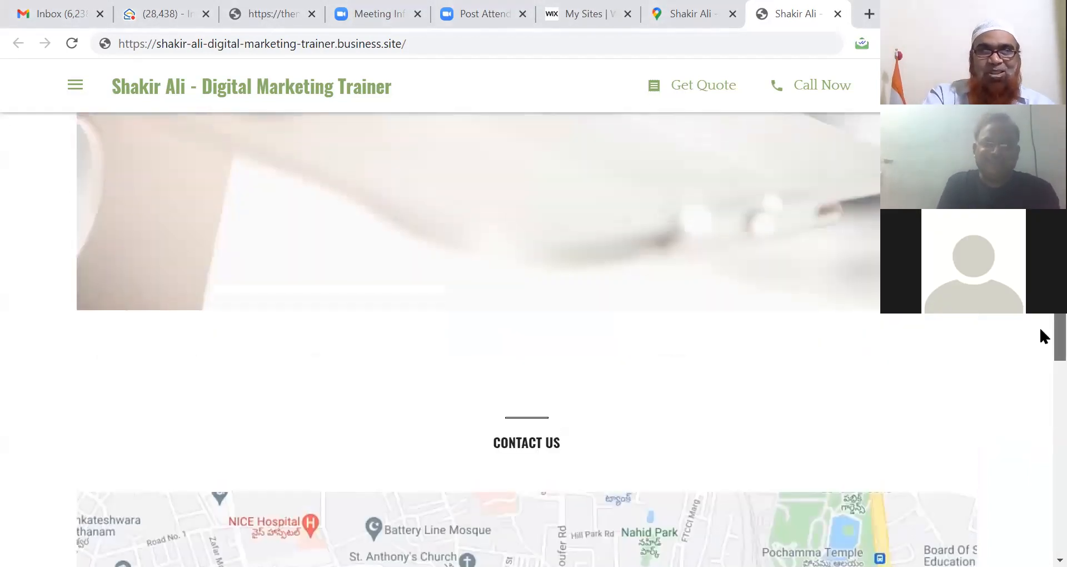
pyautogui.scroll(5, 1039, 325)
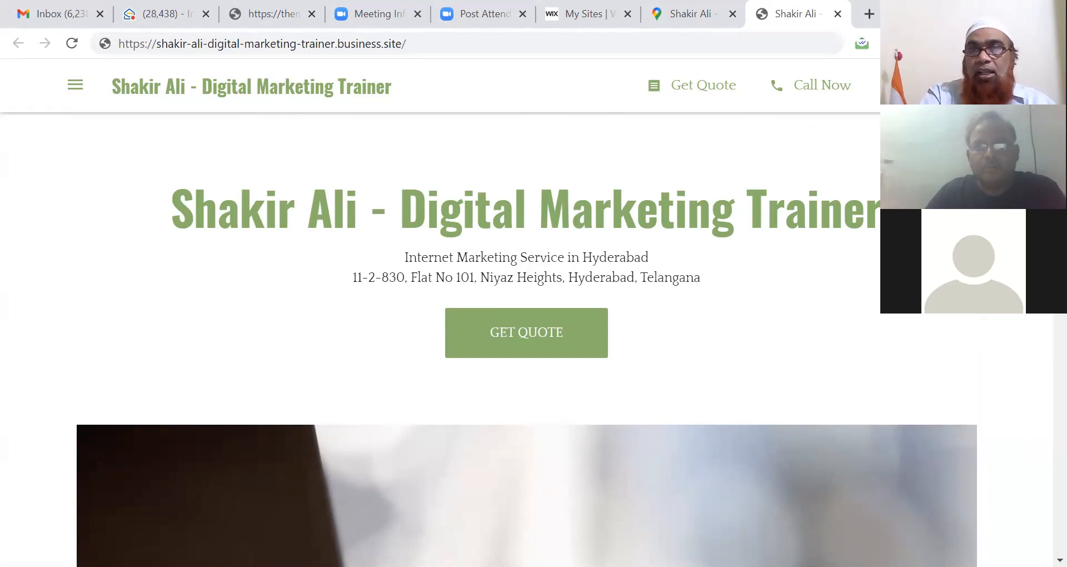
pyautogui.scroll(-3, 526, 339)
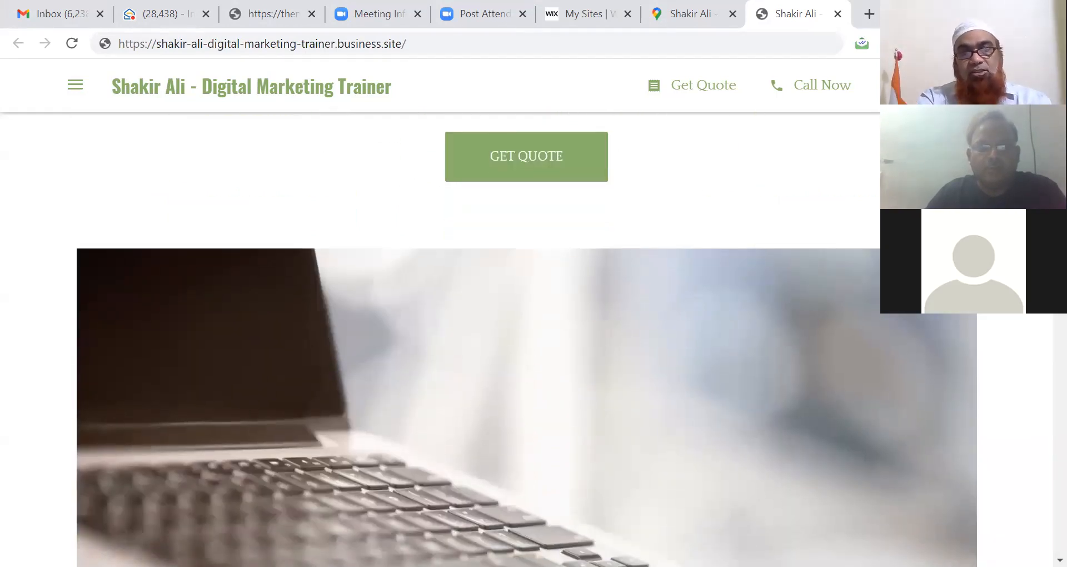
pyautogui.scroll(-12, 1041, 340)
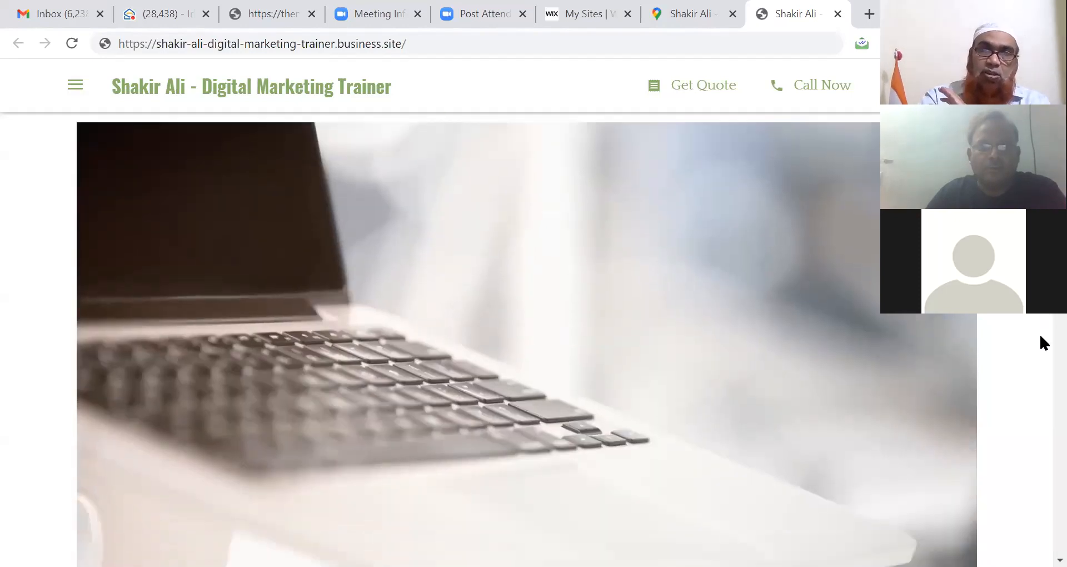
pyautogui.scroll(-10, 1040, 419)
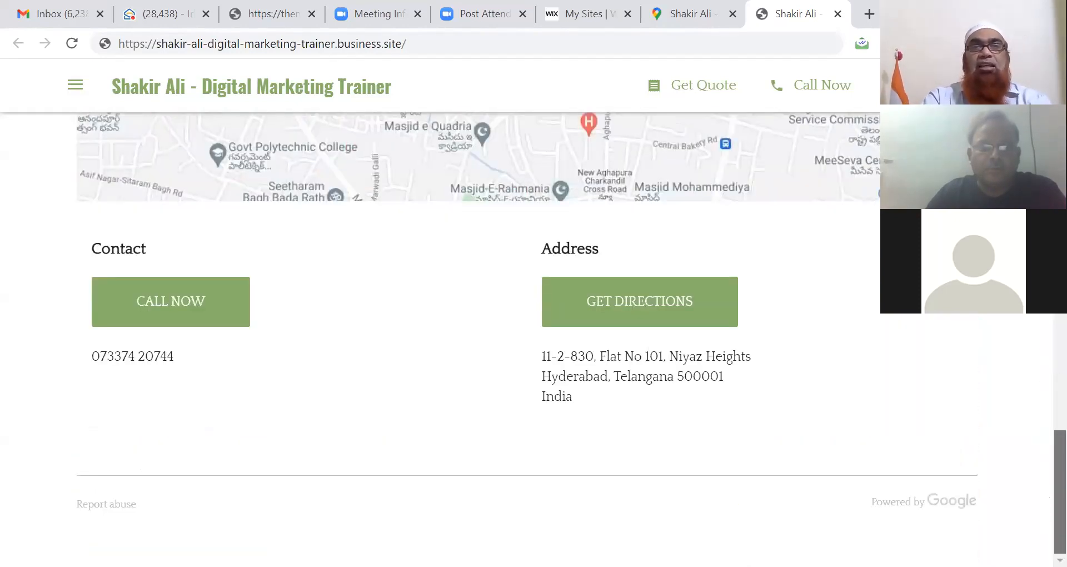
pyautogui.scroll(20, 1040, 408)
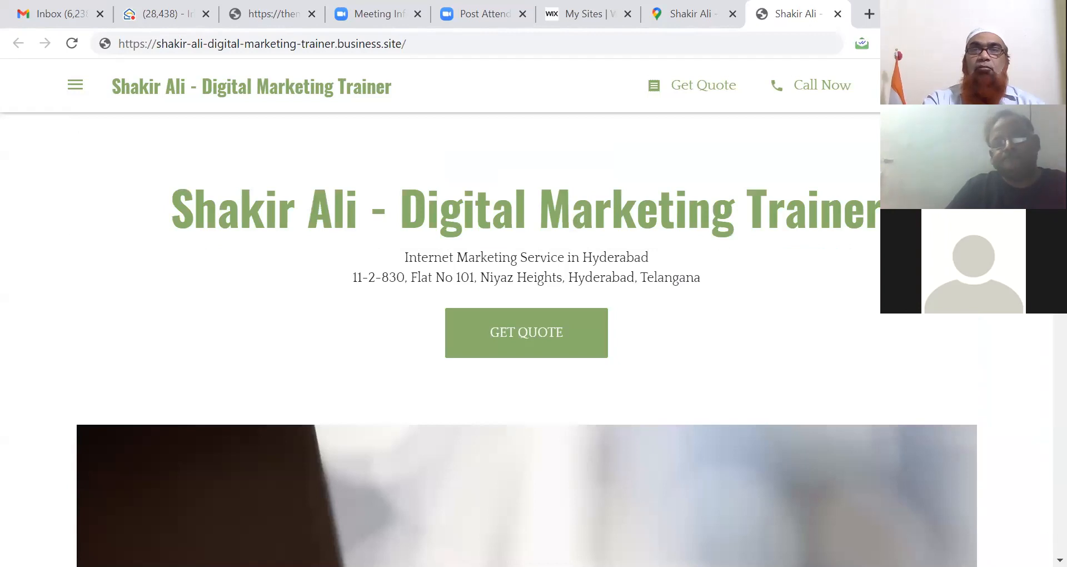
pyautogui.scroll(-3, 526, 347)
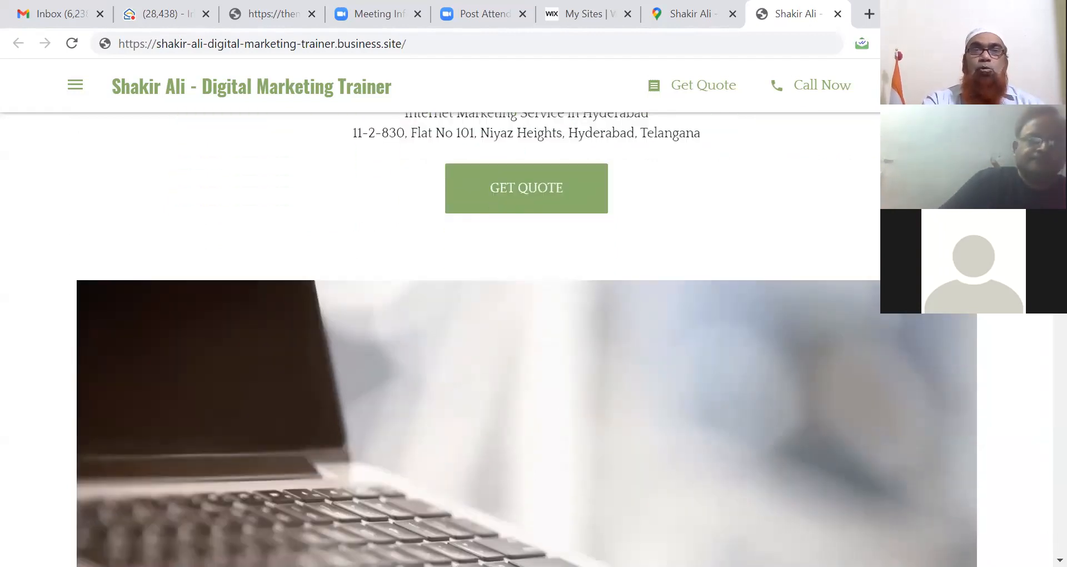
# Step: Preview the GET QUOTE request form, then close it
pyautogui.click(528, 188)
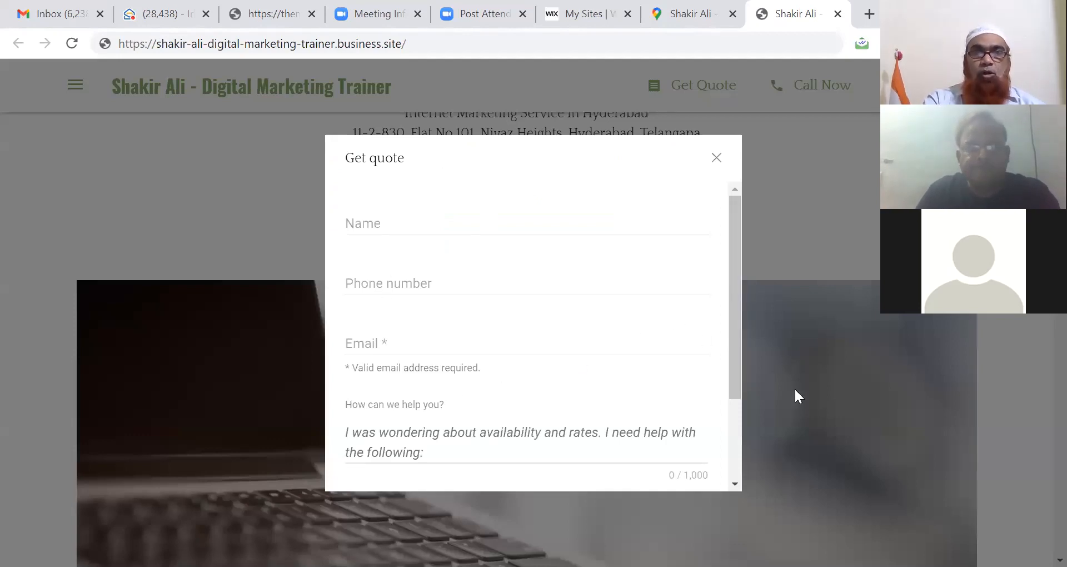
pyautogui.scroll(-3, 739, 453)
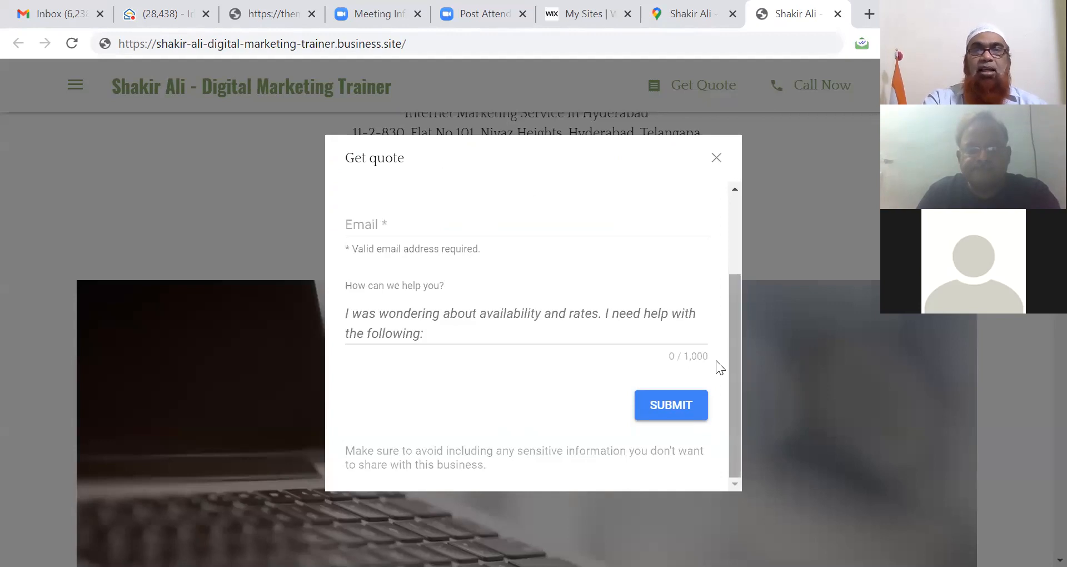
pyautogui.click(716, 158)
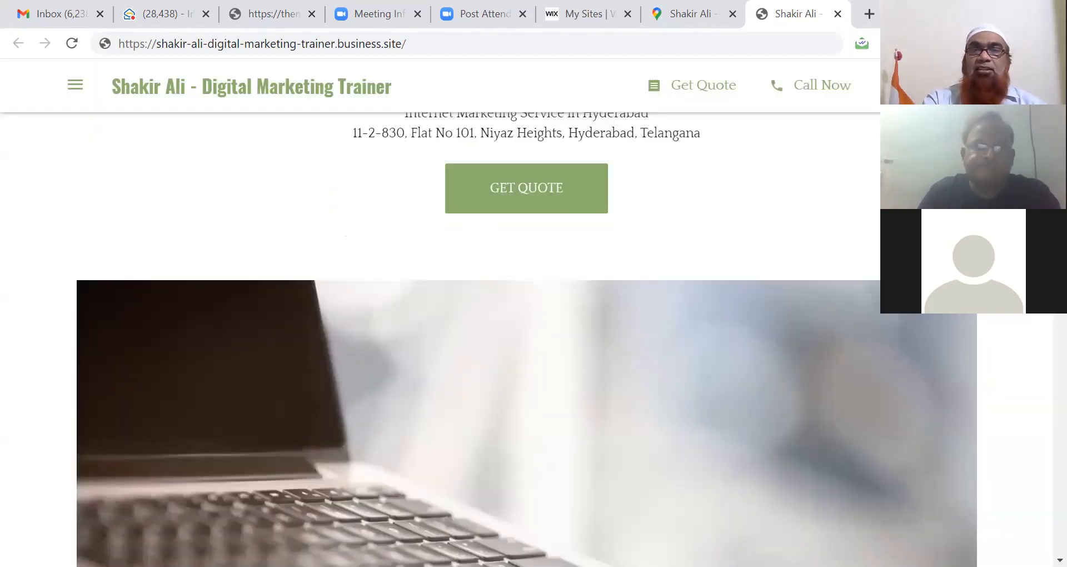
# Step: Scroll the homepage and open the hamburger navigation panel listing the Contact section
pyautogui.scroll(-10, 1040, 309)
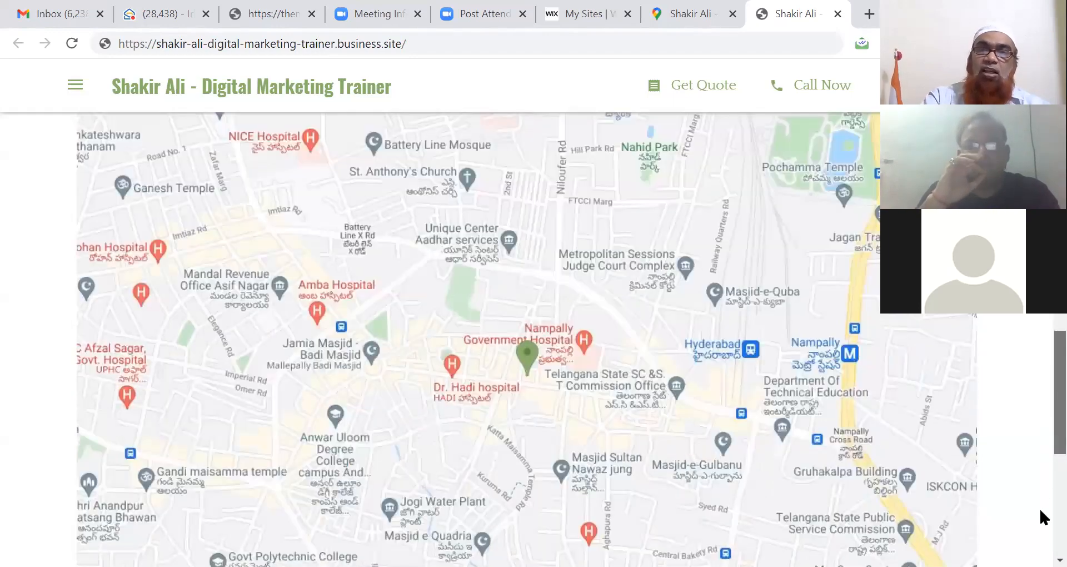
pyautogui.scroll(-5, 1039, 506)
pyautogui.scroll(8, 1038, 432)
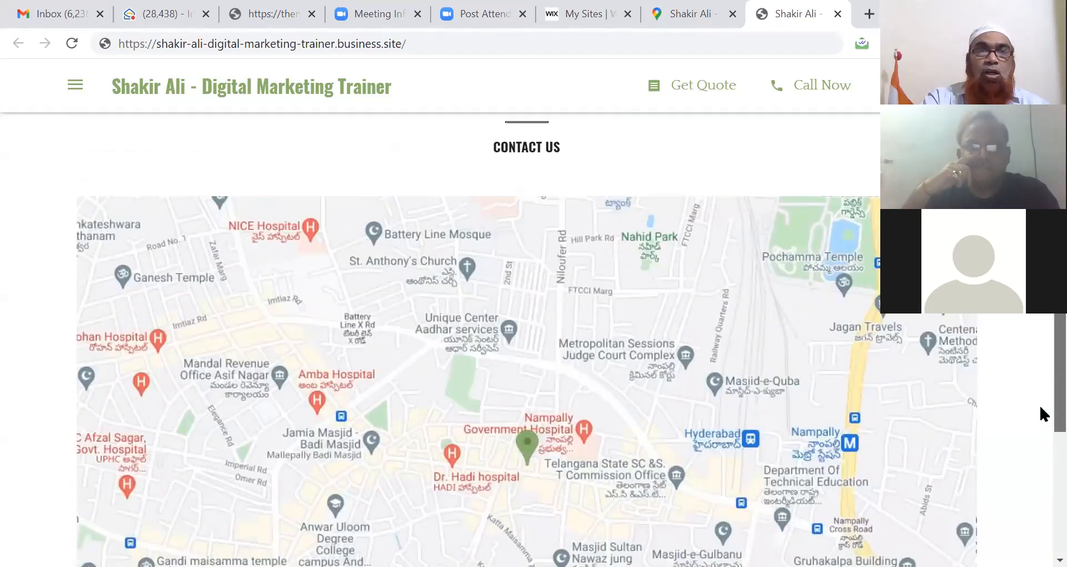
pyautogui.scroll(2, 1039, 403)
pyautogui.scroll(-4, 1039, 445)
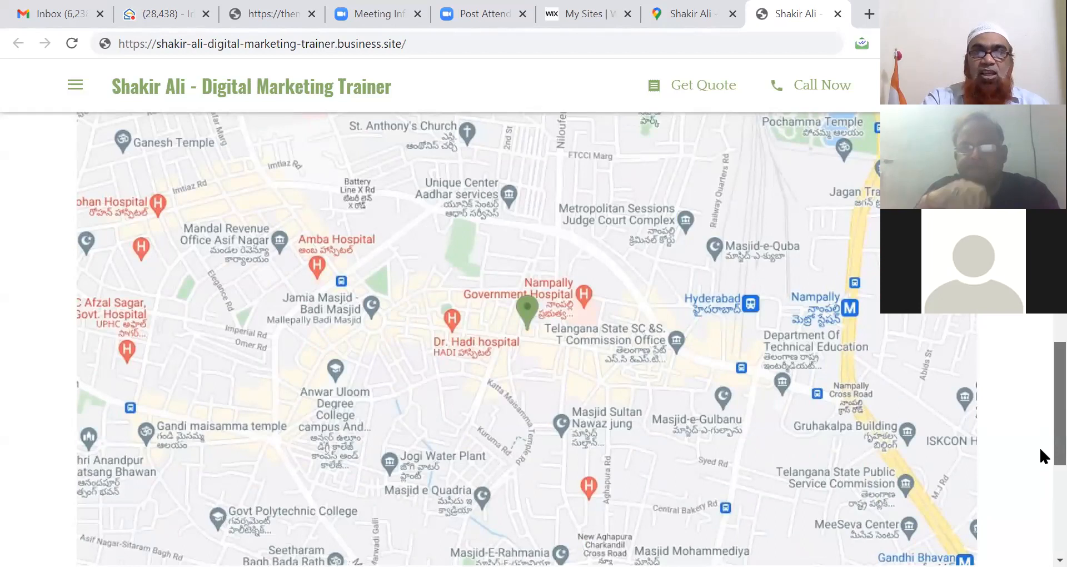
pyautogui.scroll(-6, 1038, 445)
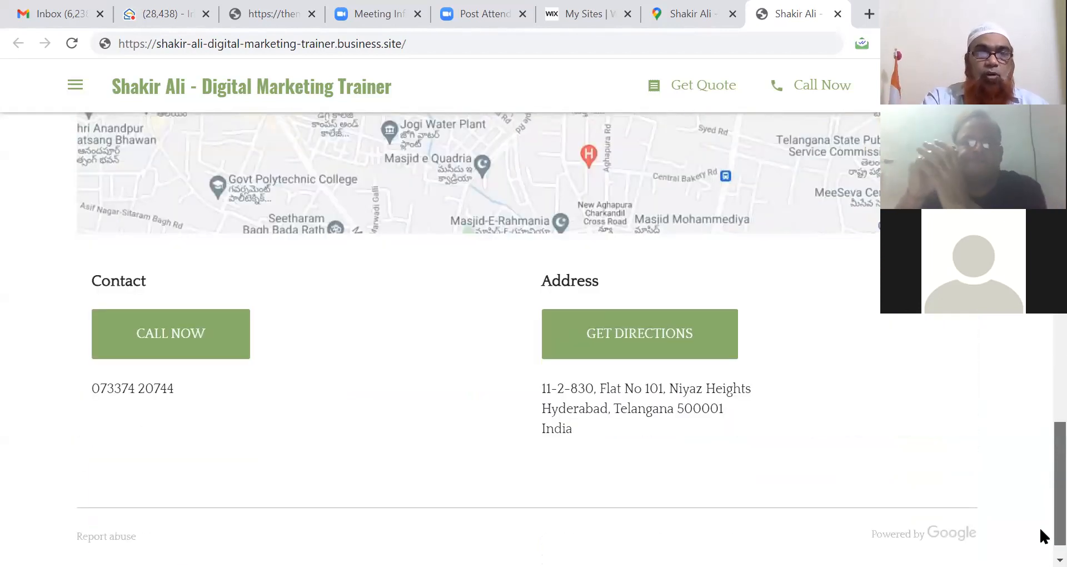
pyautogui.scroll(-1, 1040, 530)
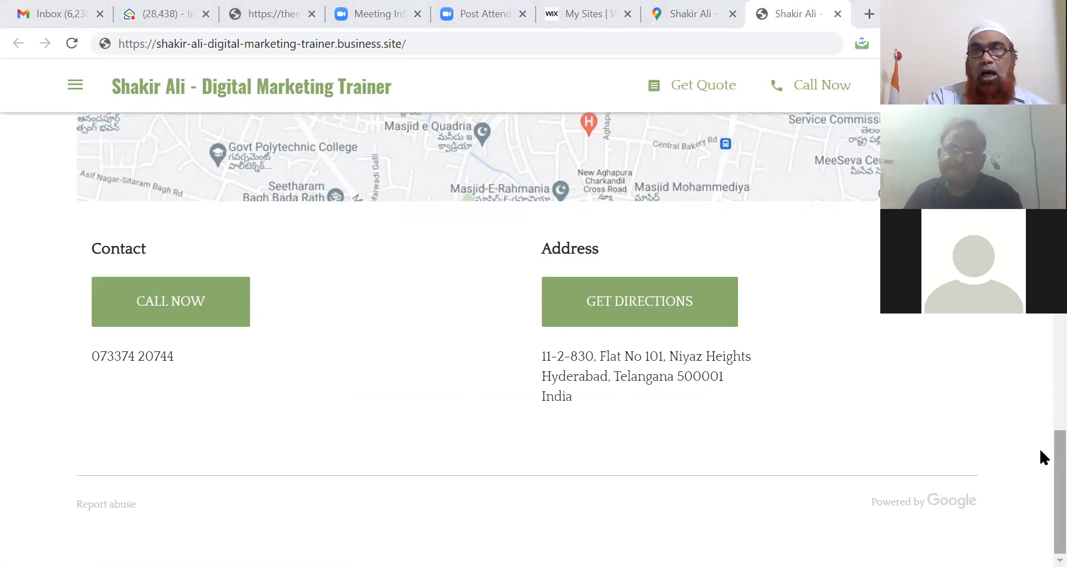
pyautogui.moveTo(1059, 451); pyautogui.dragTo(1059, 92)
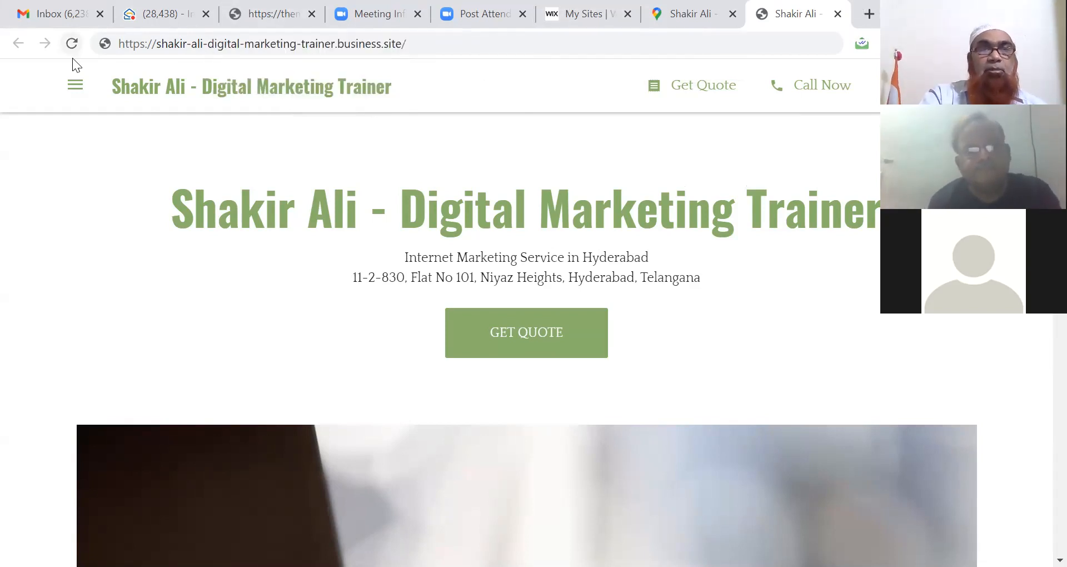
pyautogui.click(75, 93)
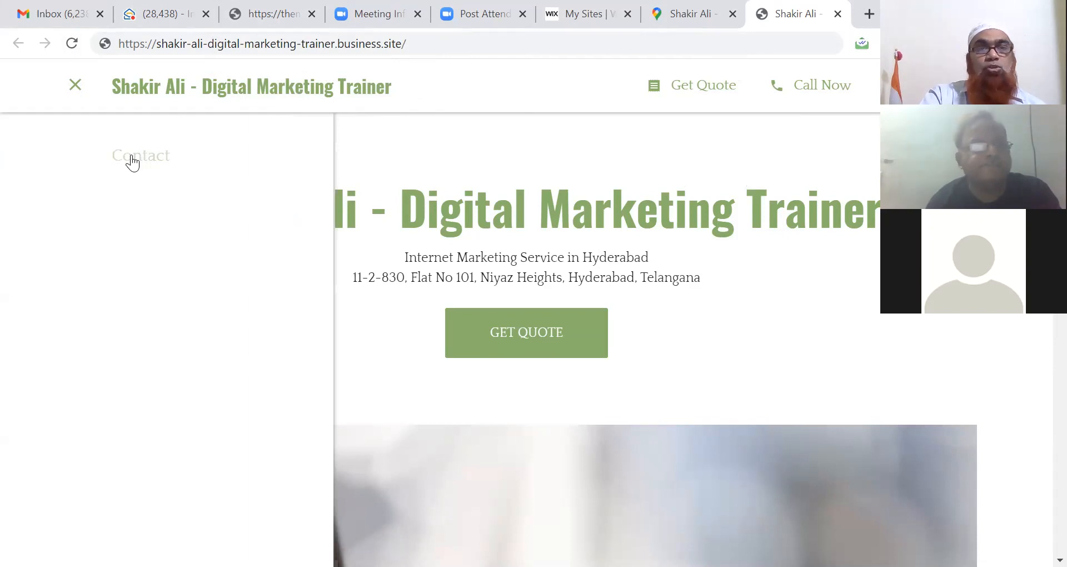